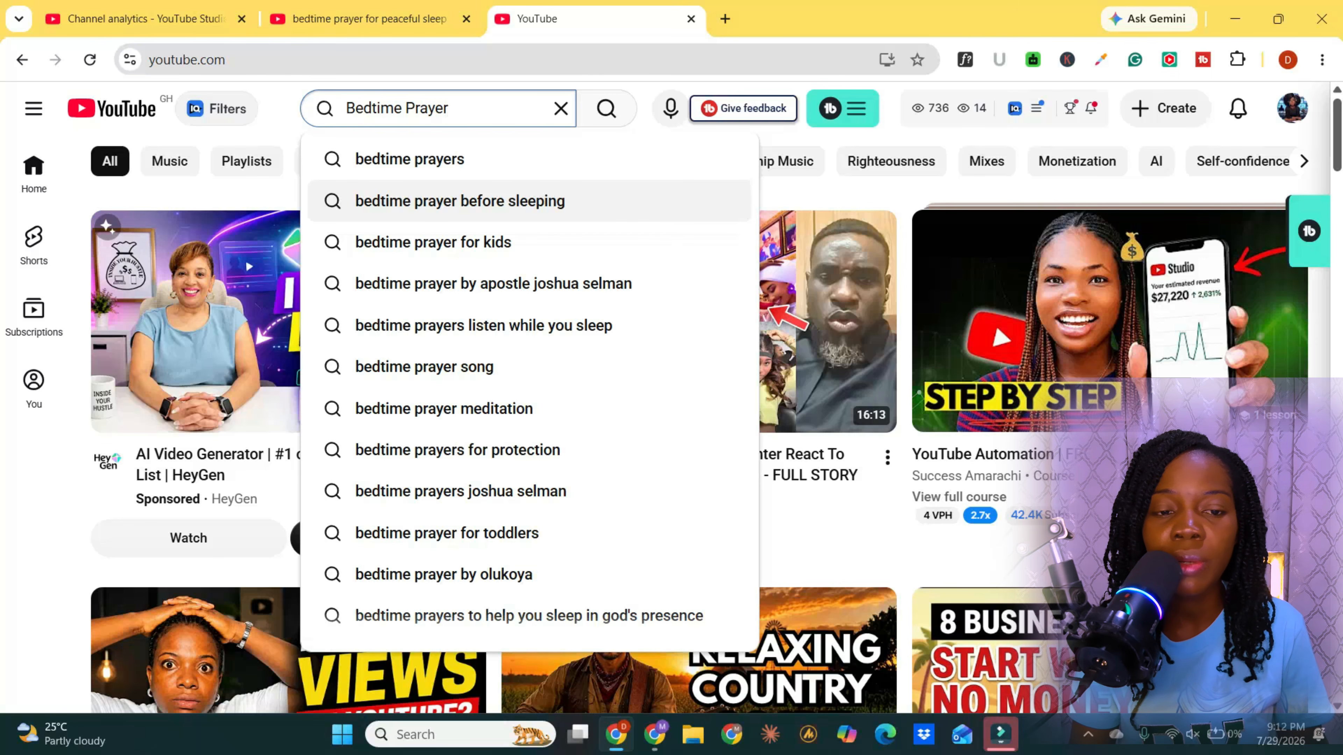
- Search YouTube for "bedtime prayer before sleeping" and check the statistics of the top video results
left_click(459, 202)
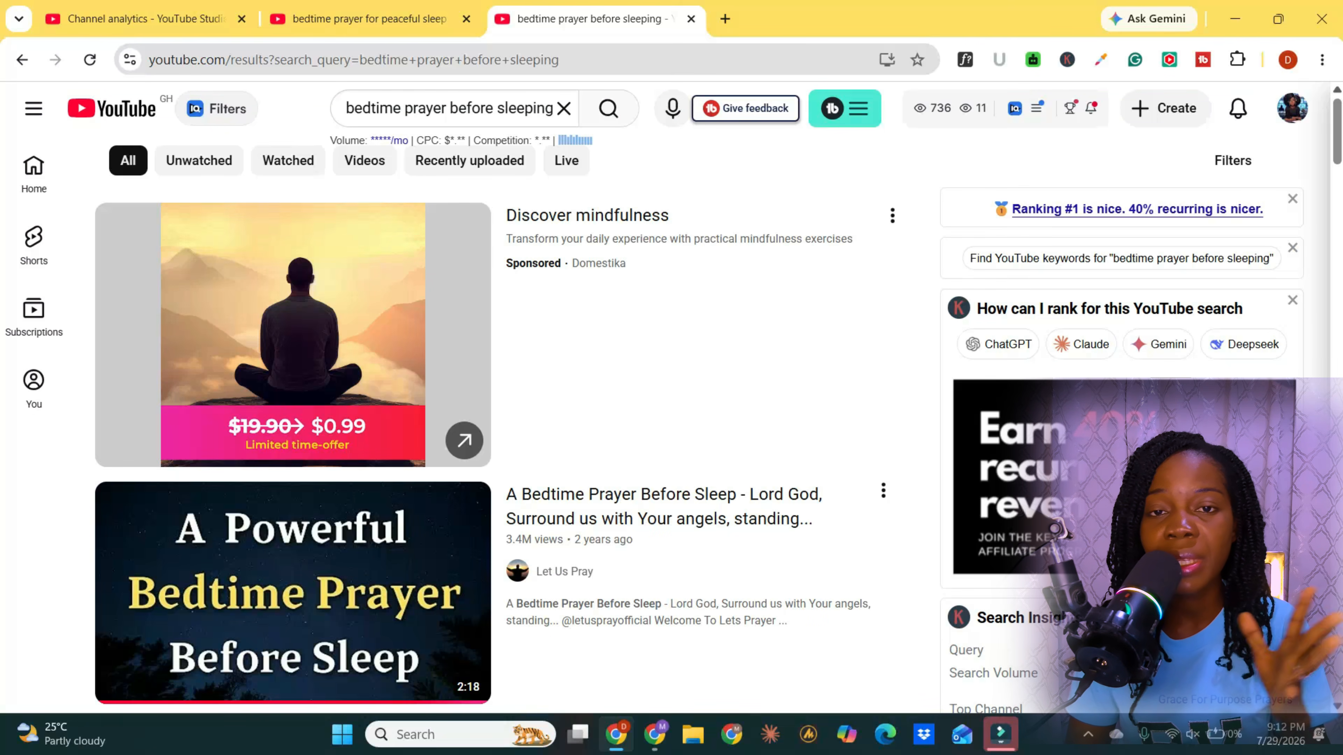
scroll(528, 424, "down", 2)
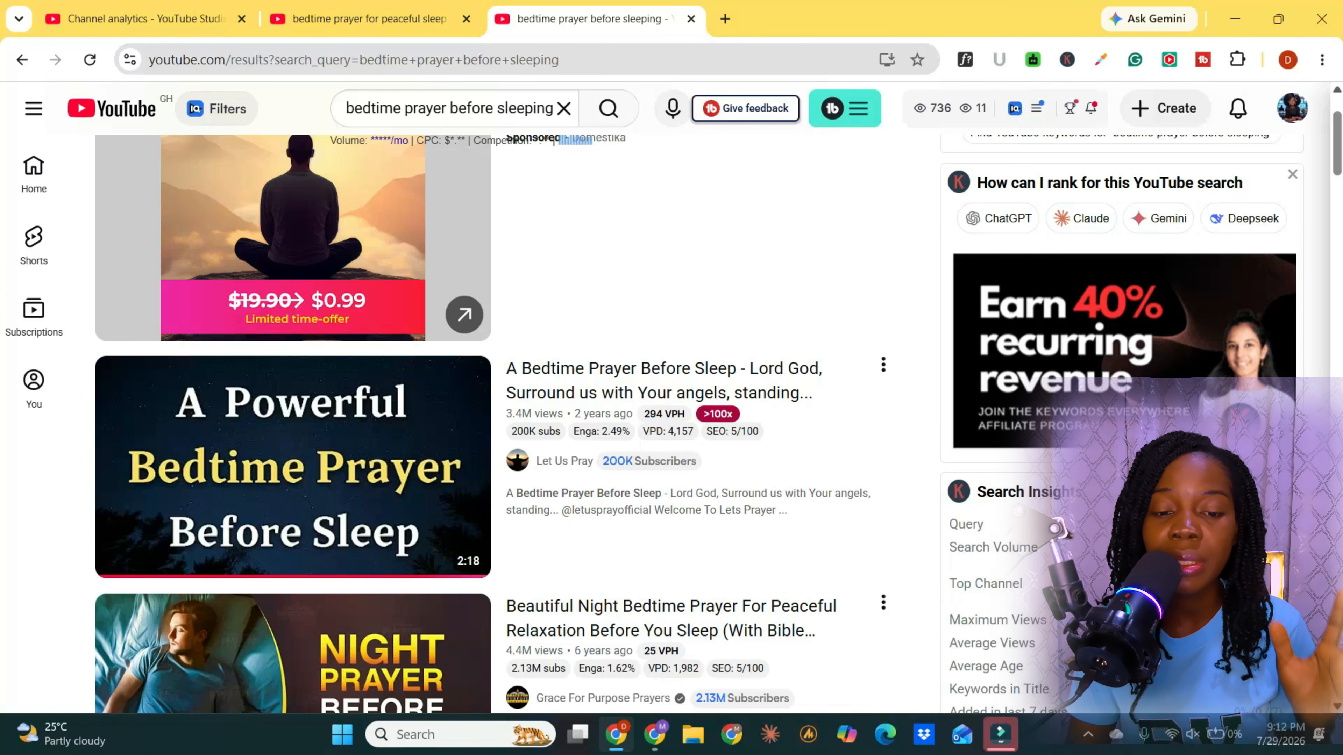
scroll(529, 423, "down", 6)
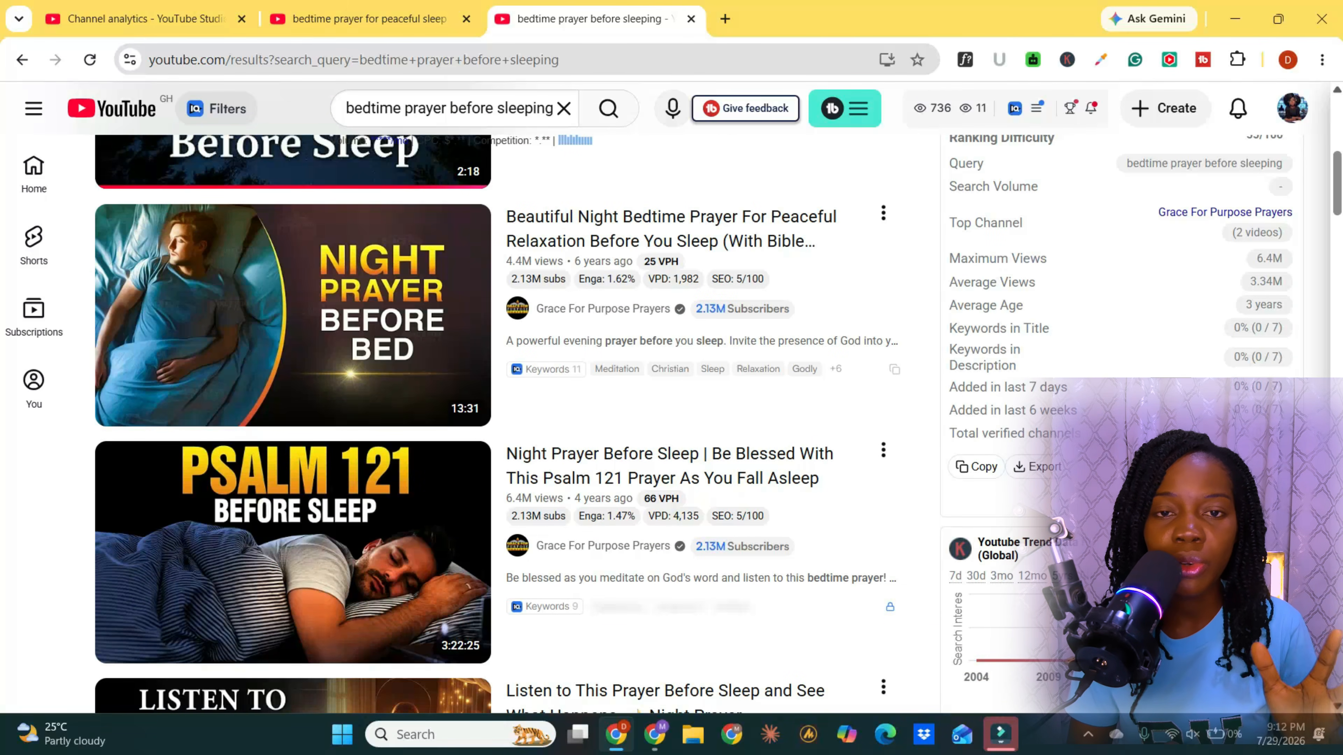
scroll(529, 424, "up", 4)
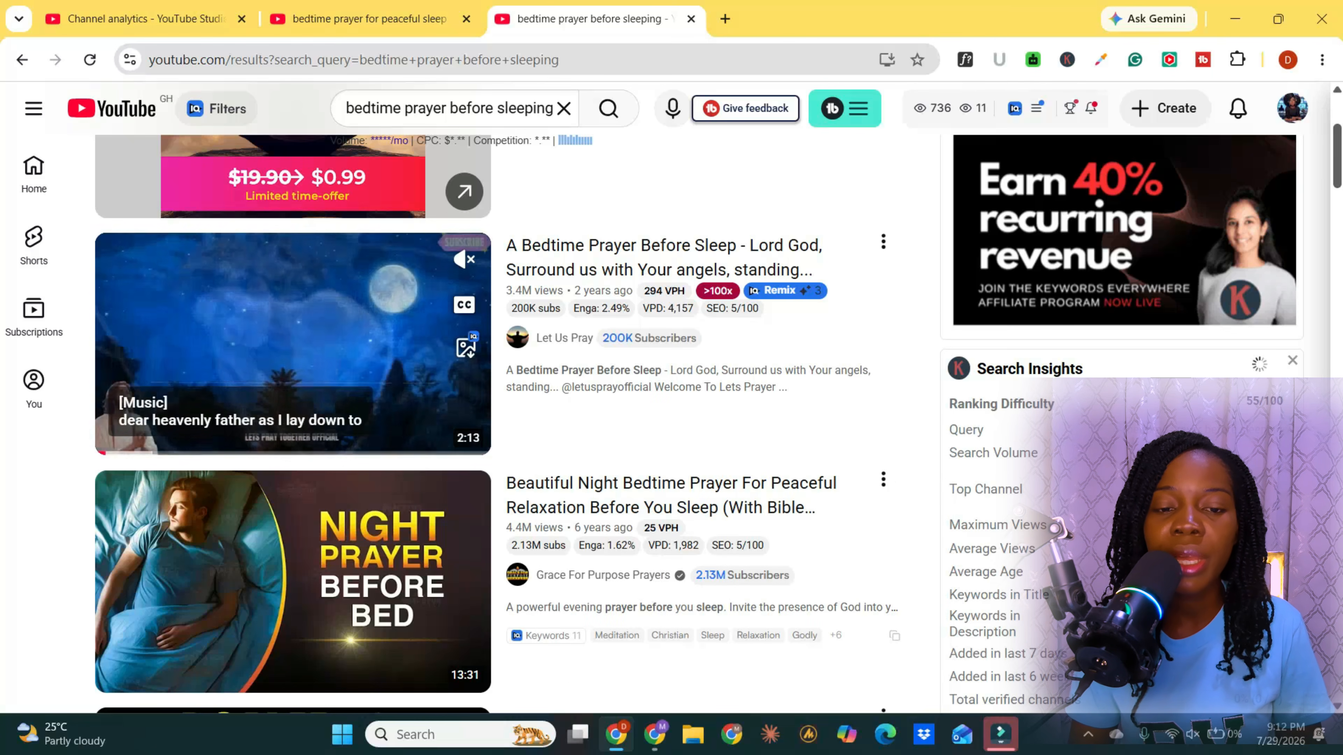
mouse_move(661, 292)
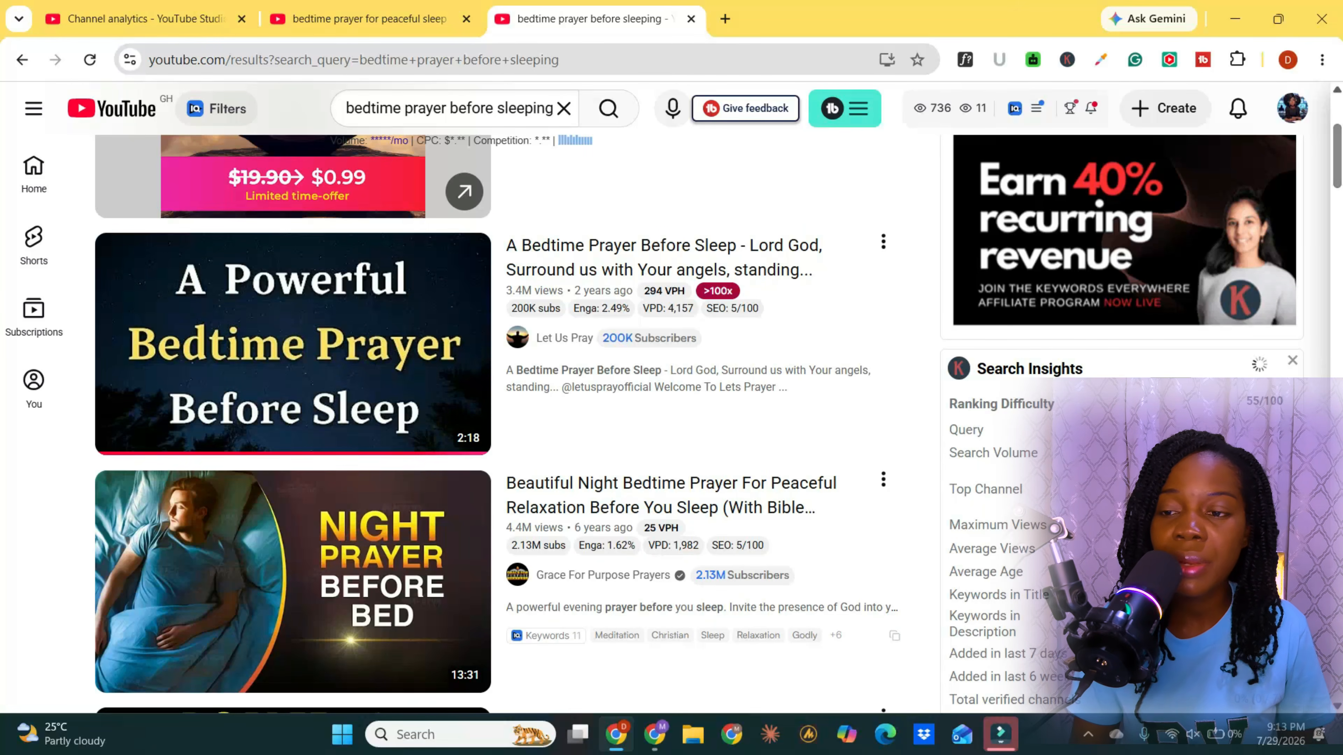
- Compare the long videos and the Peaceful Night Prayers Shorts in the results, and select the title "A Bedtime Prayer Before Sleep"
scroll(293, 285, "down", 5)
mouse_move(660, 230)
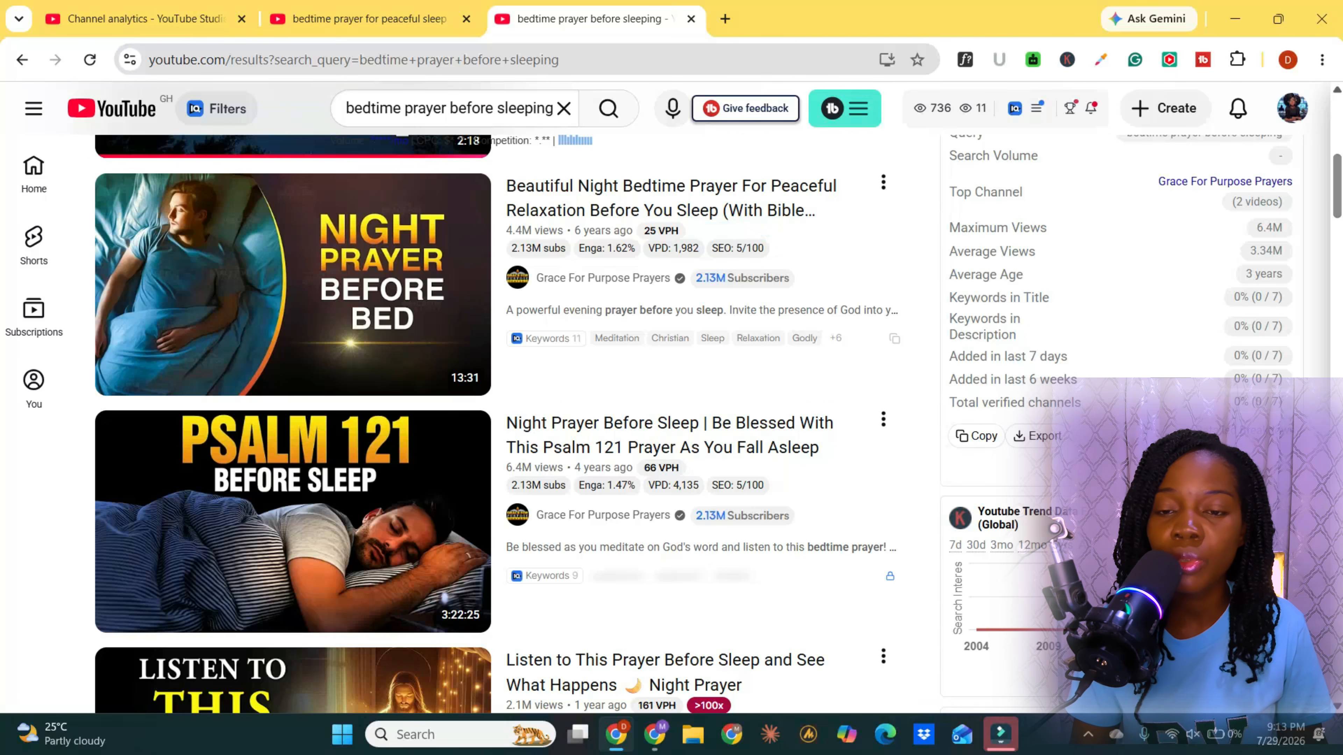
scroll(497, 423, "down", 10)
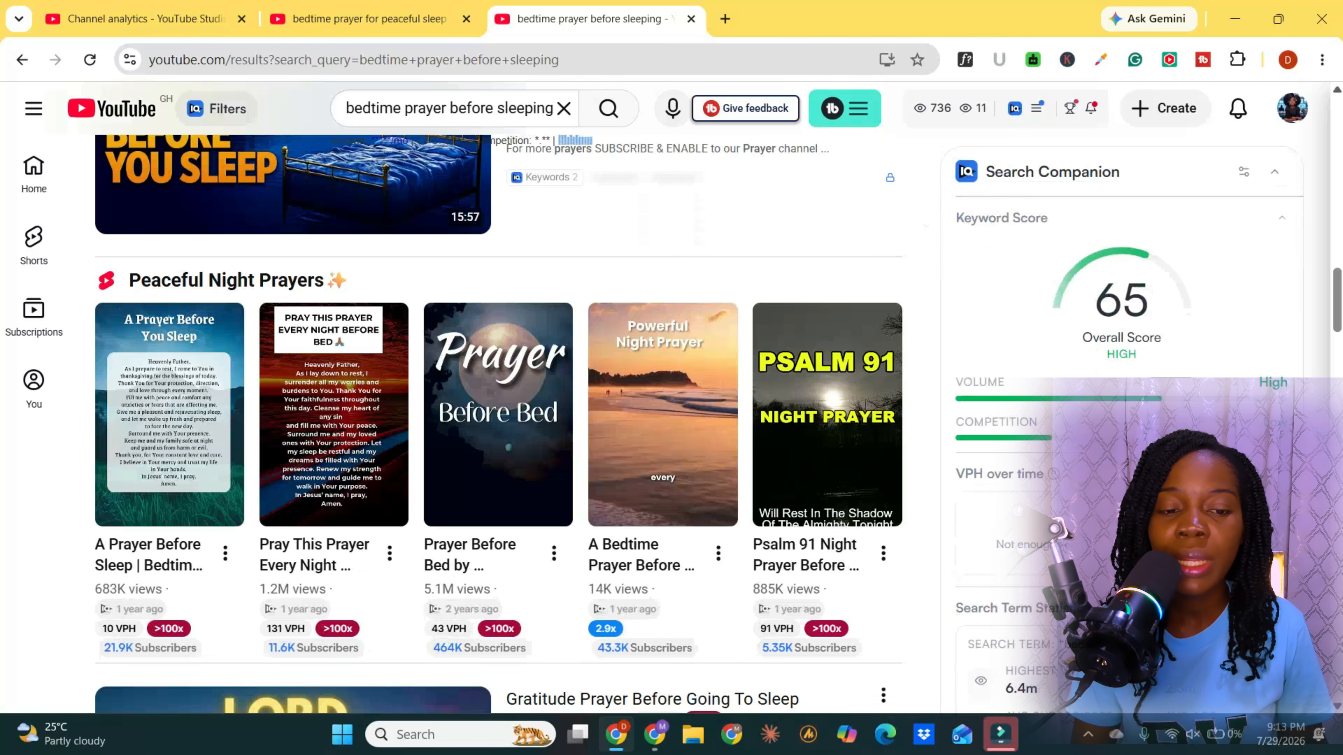
scroll(497, 424, "up", 10)
scroll(497, 423, "down", 10)
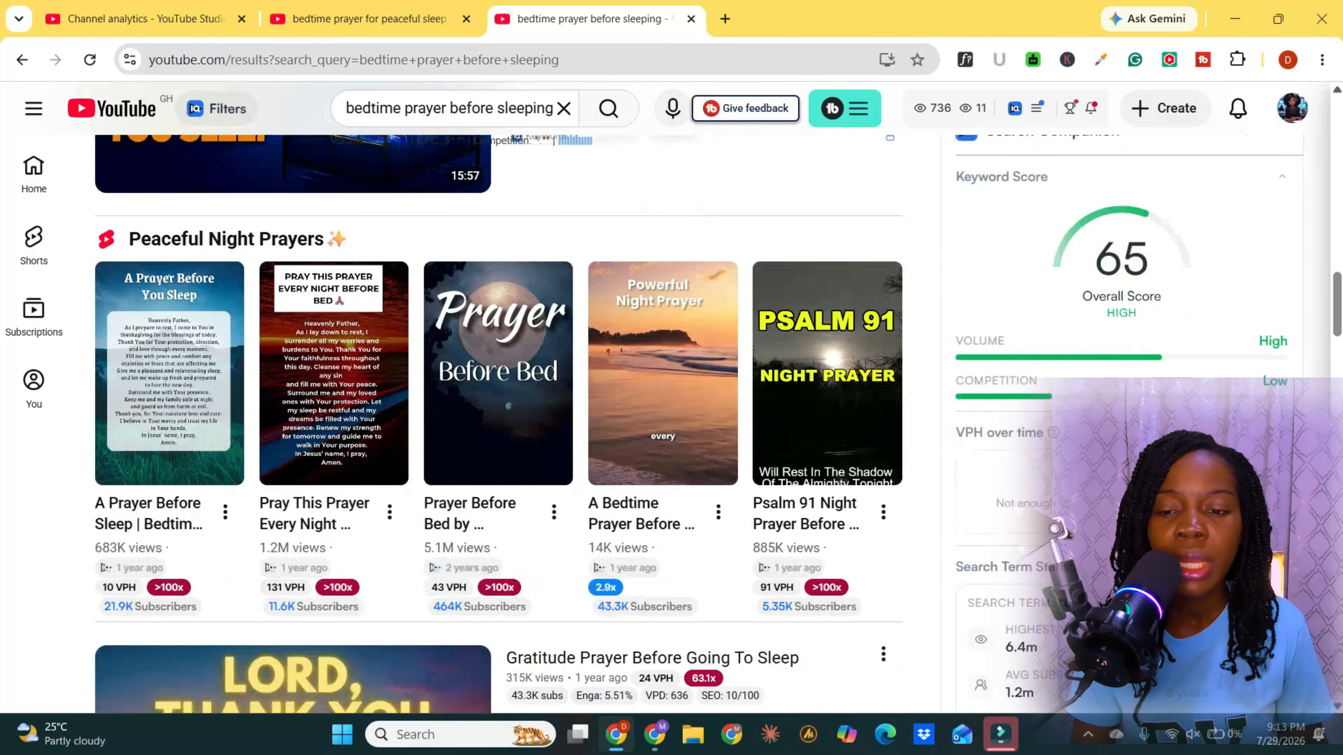
scroll(423, 423, "up", 10)
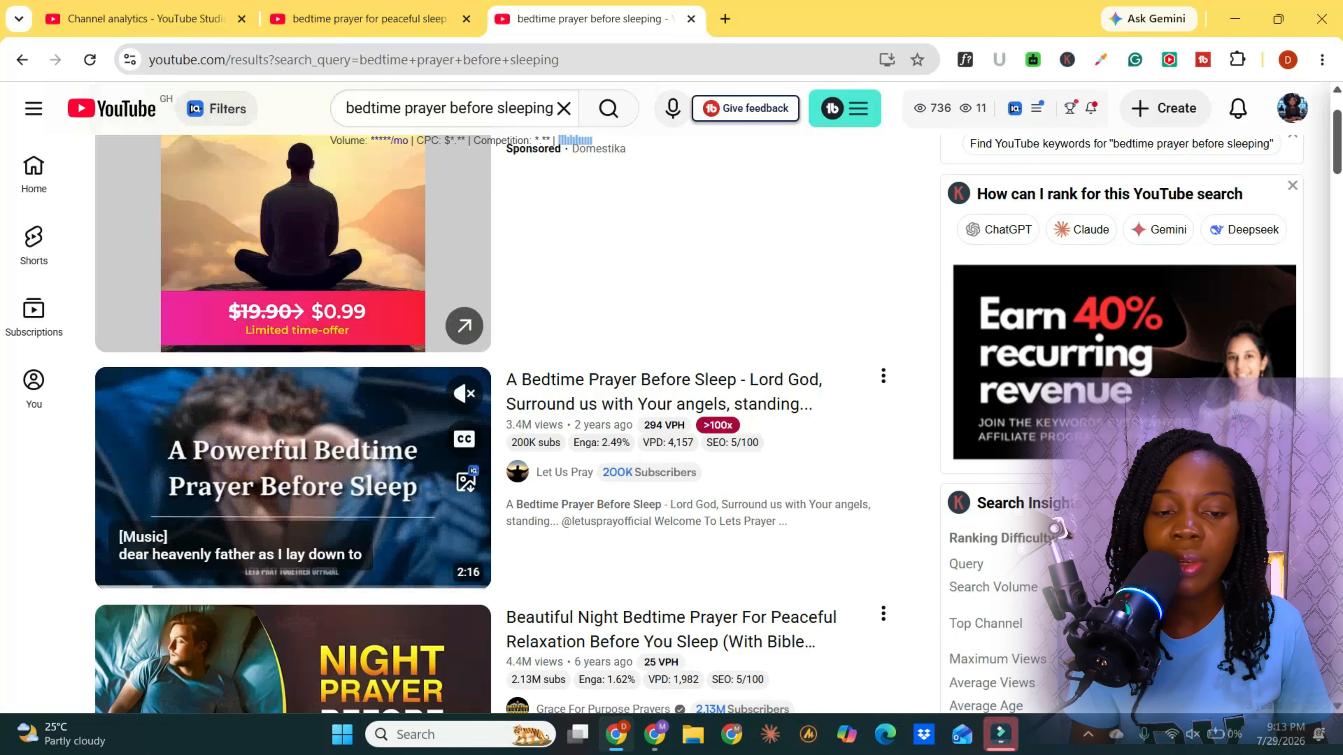
left_click_drag(506, 379, 727, 380)
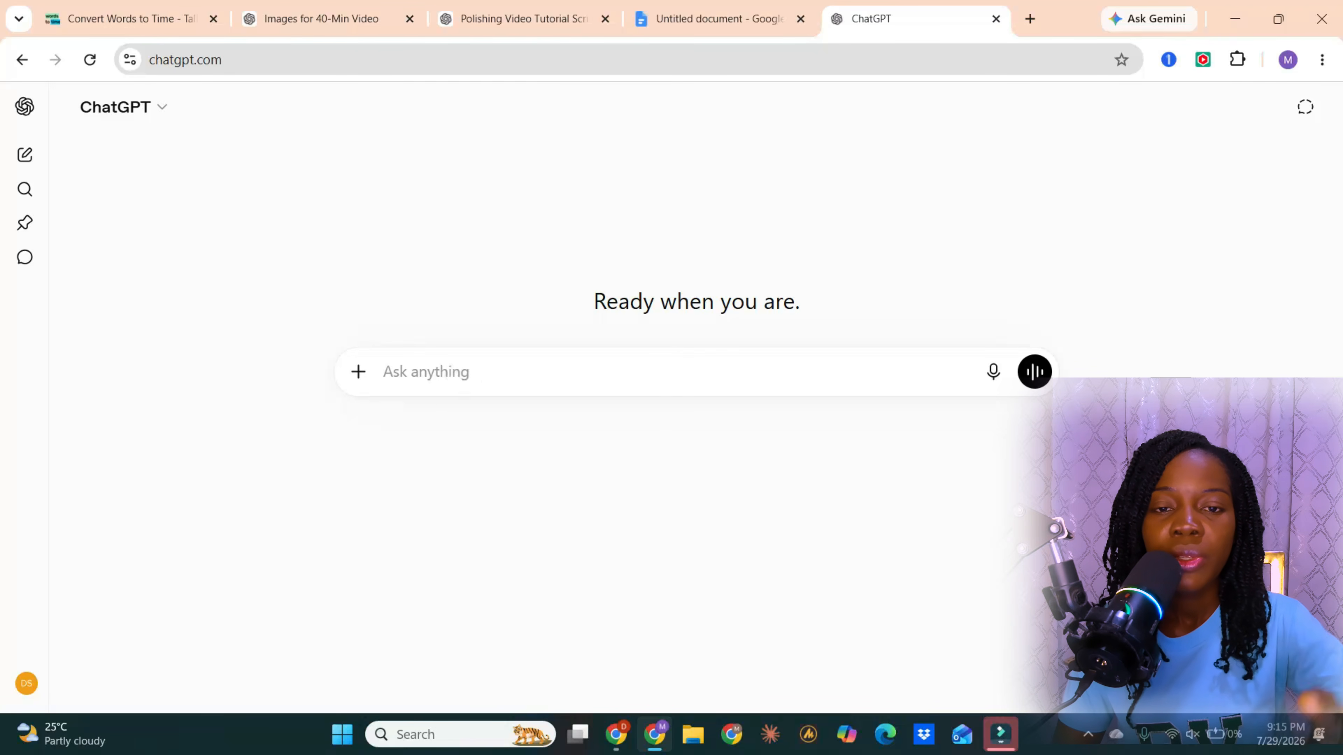
- Copy the roughly 1,000-word bedtime prayer prompt from the Google Docs document and submit it to ChatGPT
left_click(708, 19)
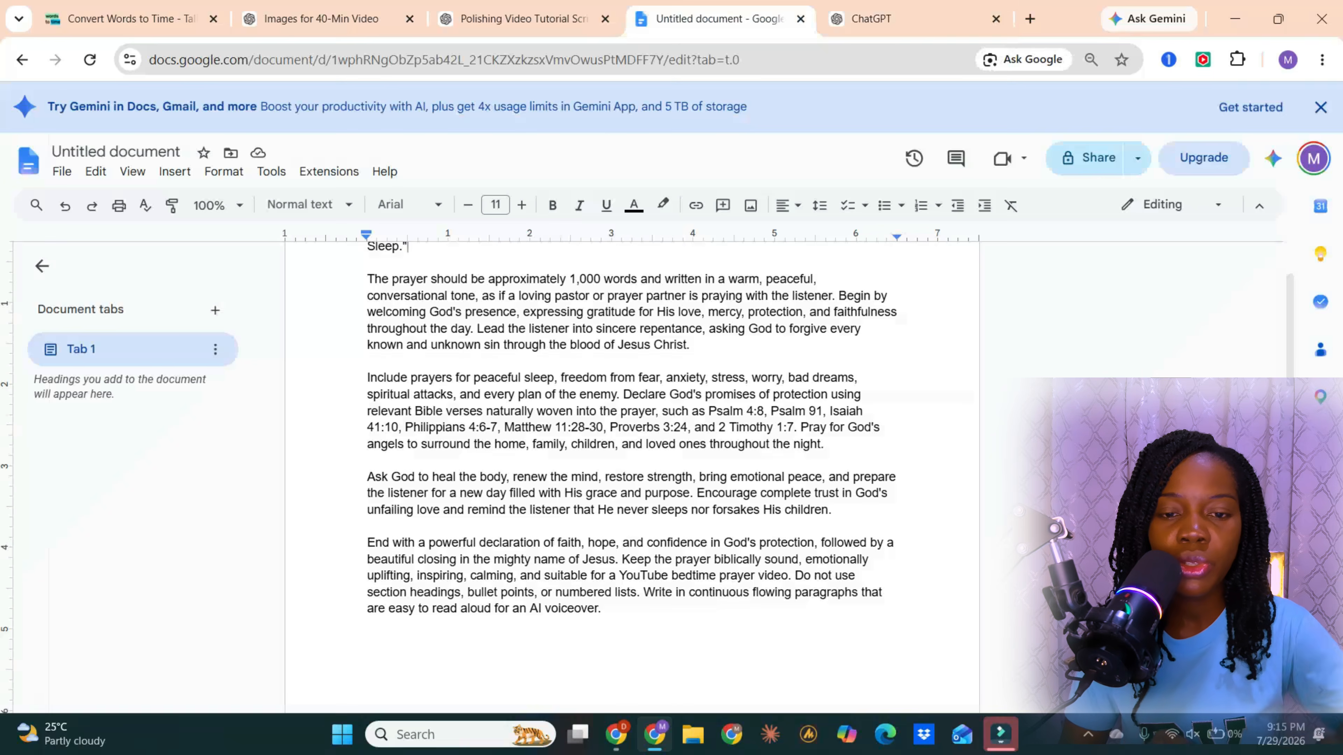
scroll(632, 432, "up", 1)
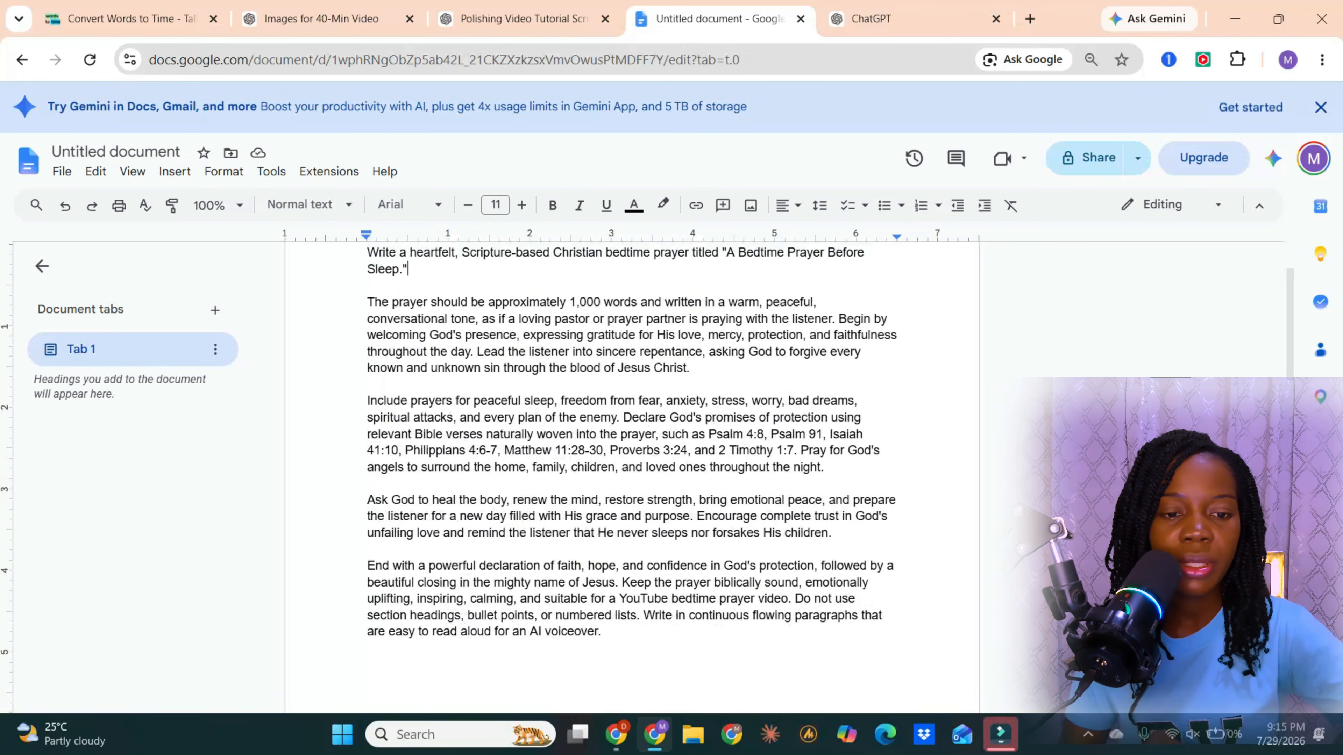
scroll(405, 582, "up", 2)
key("ctrl+Tab")
key("ctrl+v")
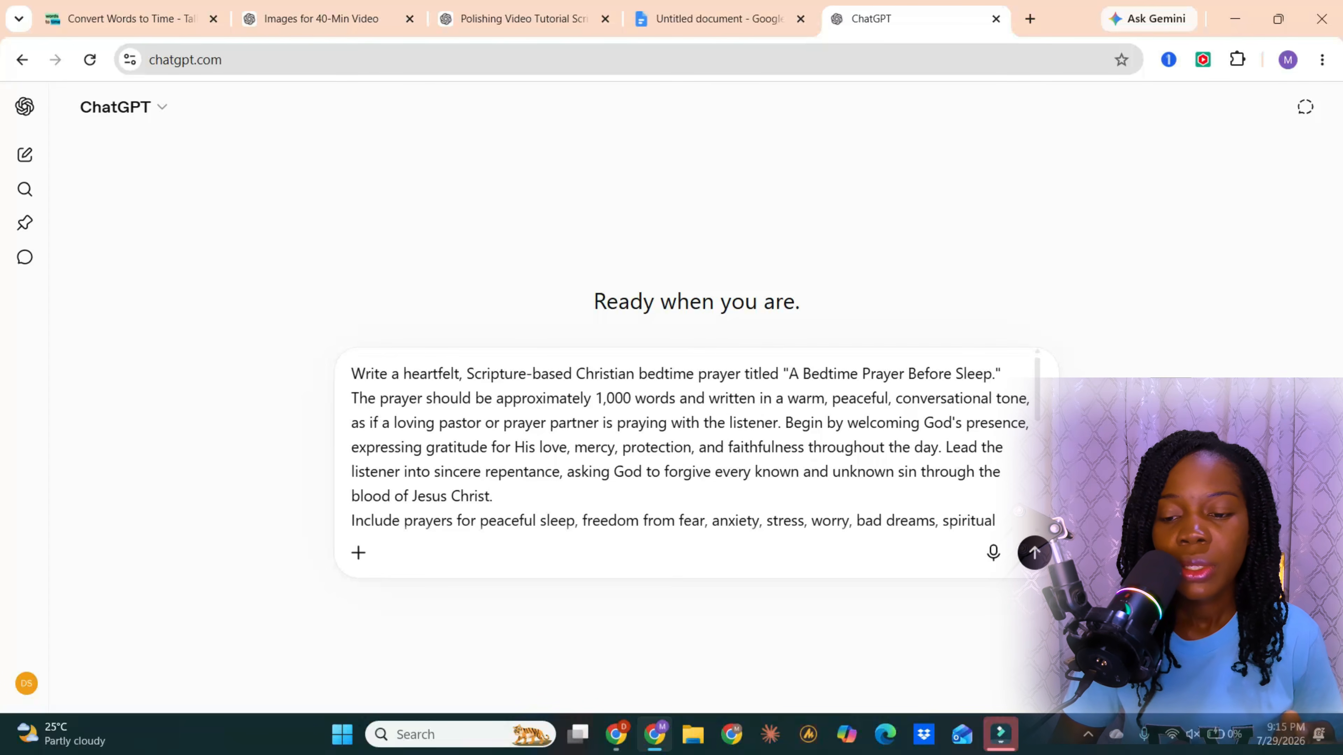
left_click(1034, 553)
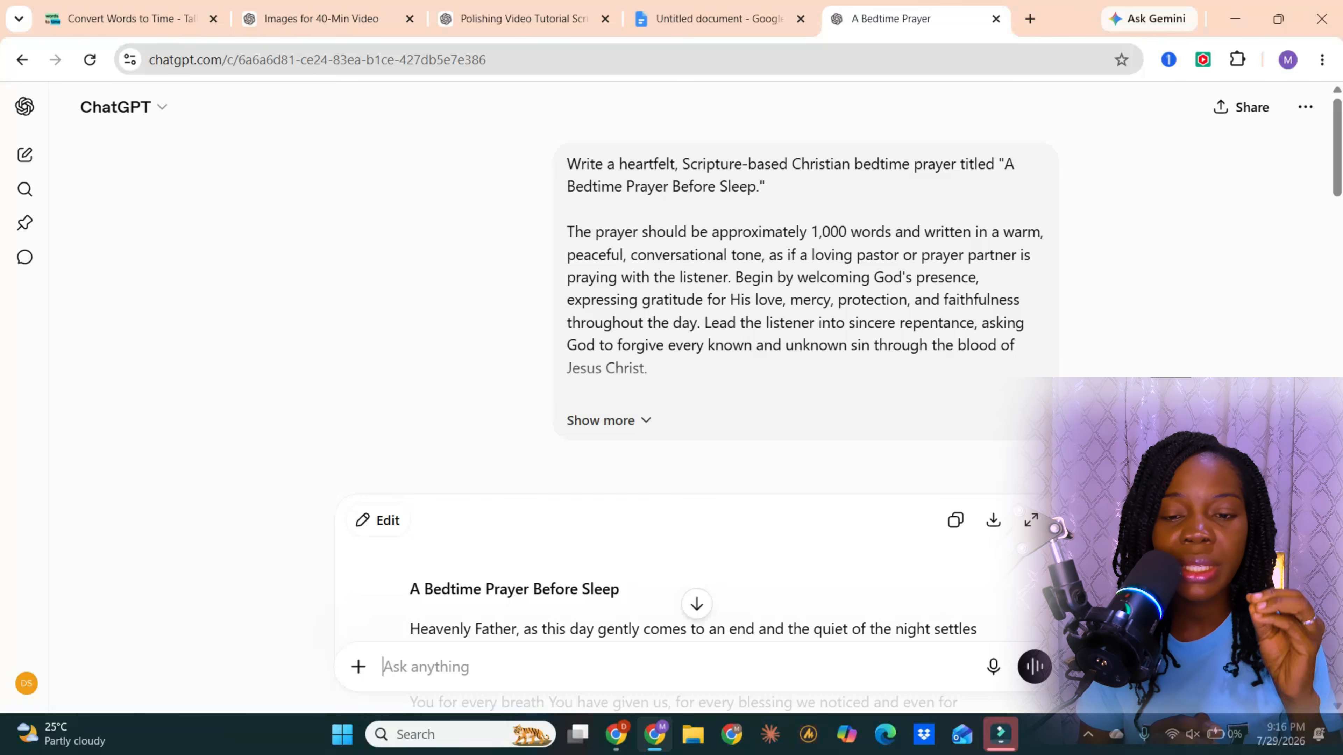
- Read through the generated prayer and ask ChatGPT to convert the script into a voiceover script and reduce the pace
scroll(614, 219, "down", 3)
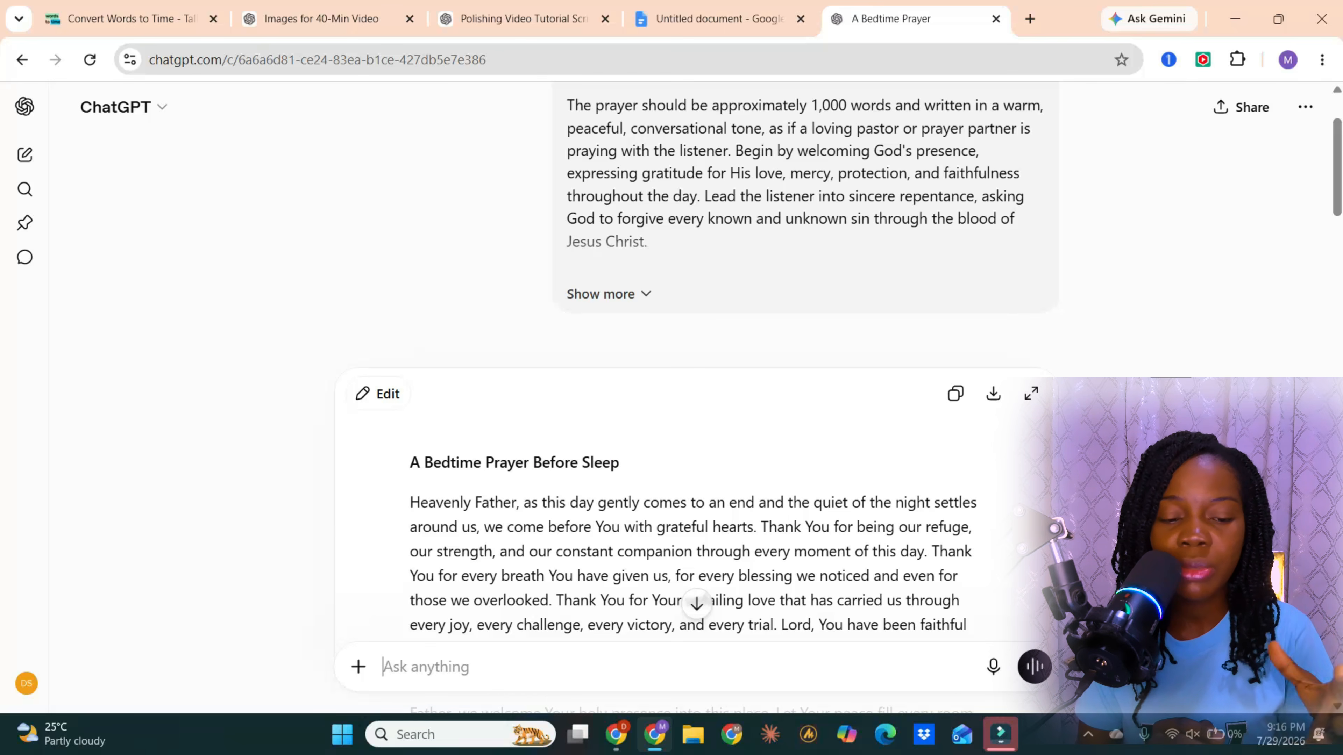
scroll(411, 441, "down", 5)
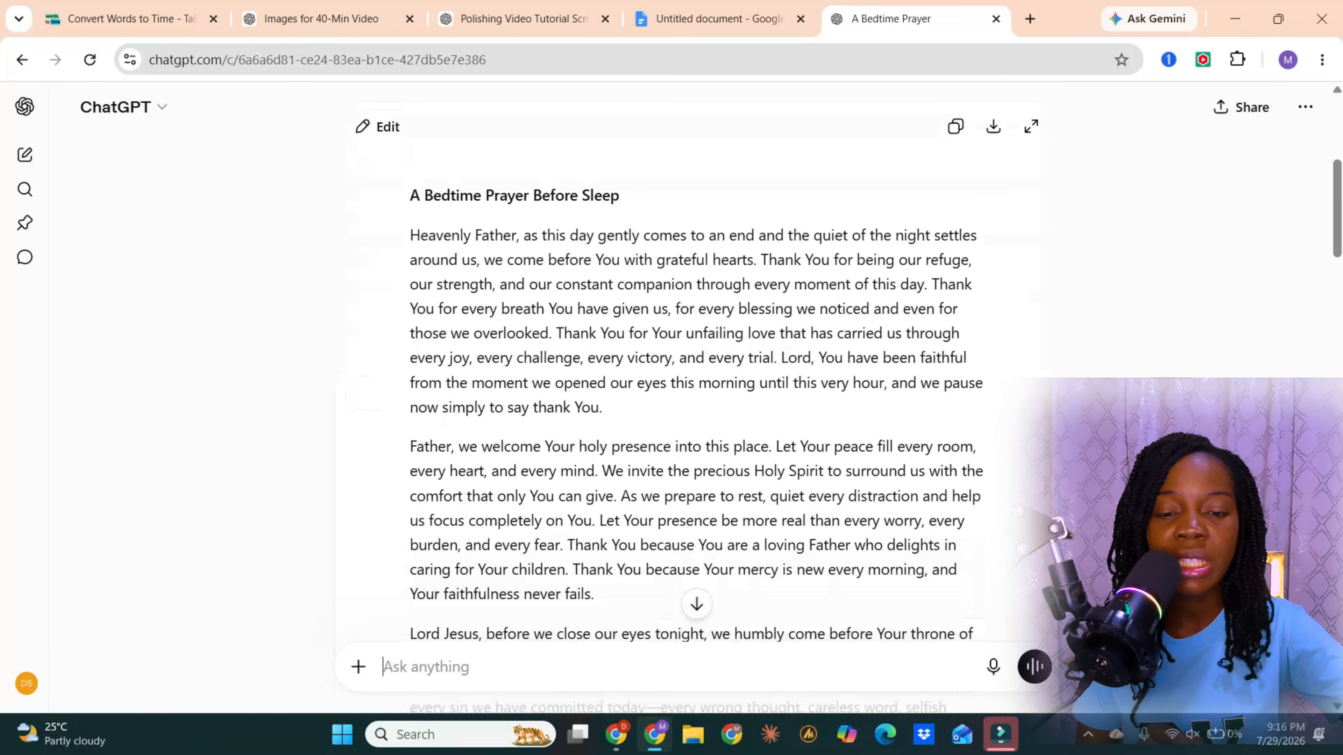
scroll(695, 371, "down", 20)
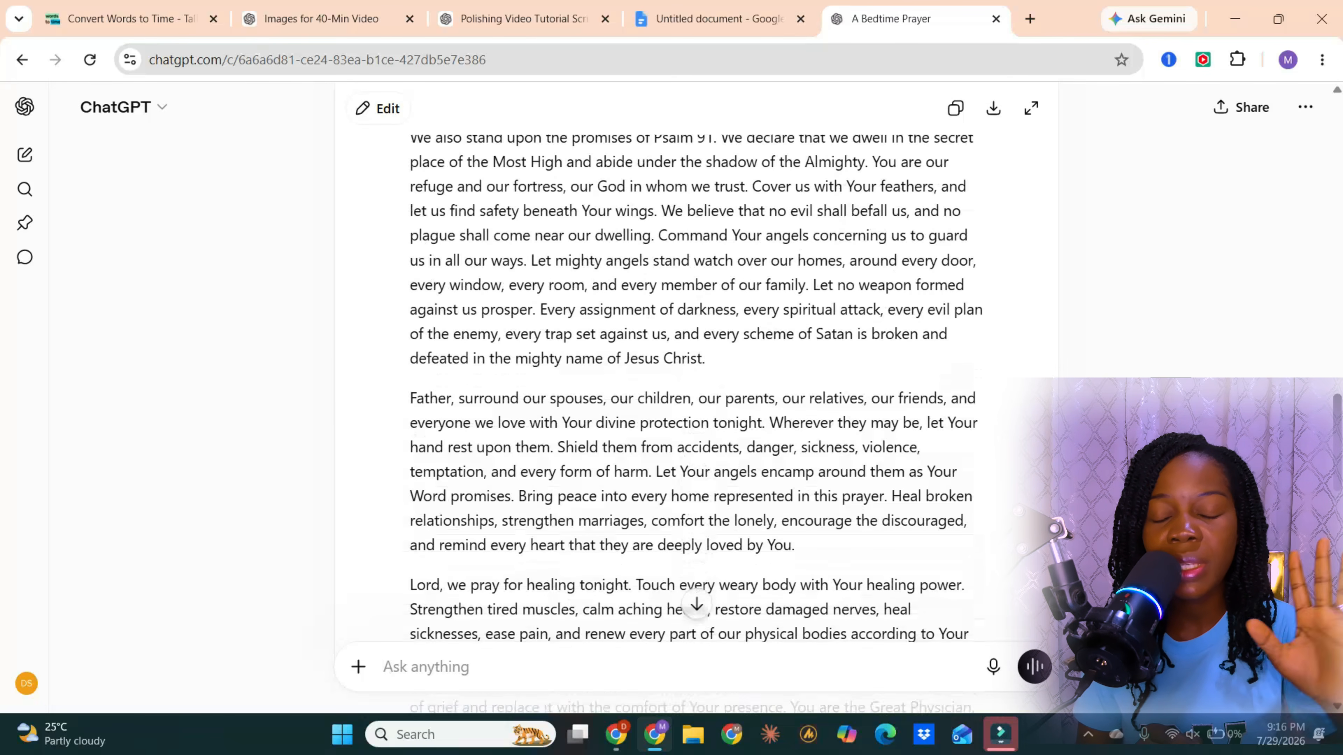
scroll(696, 371, "down", 20)
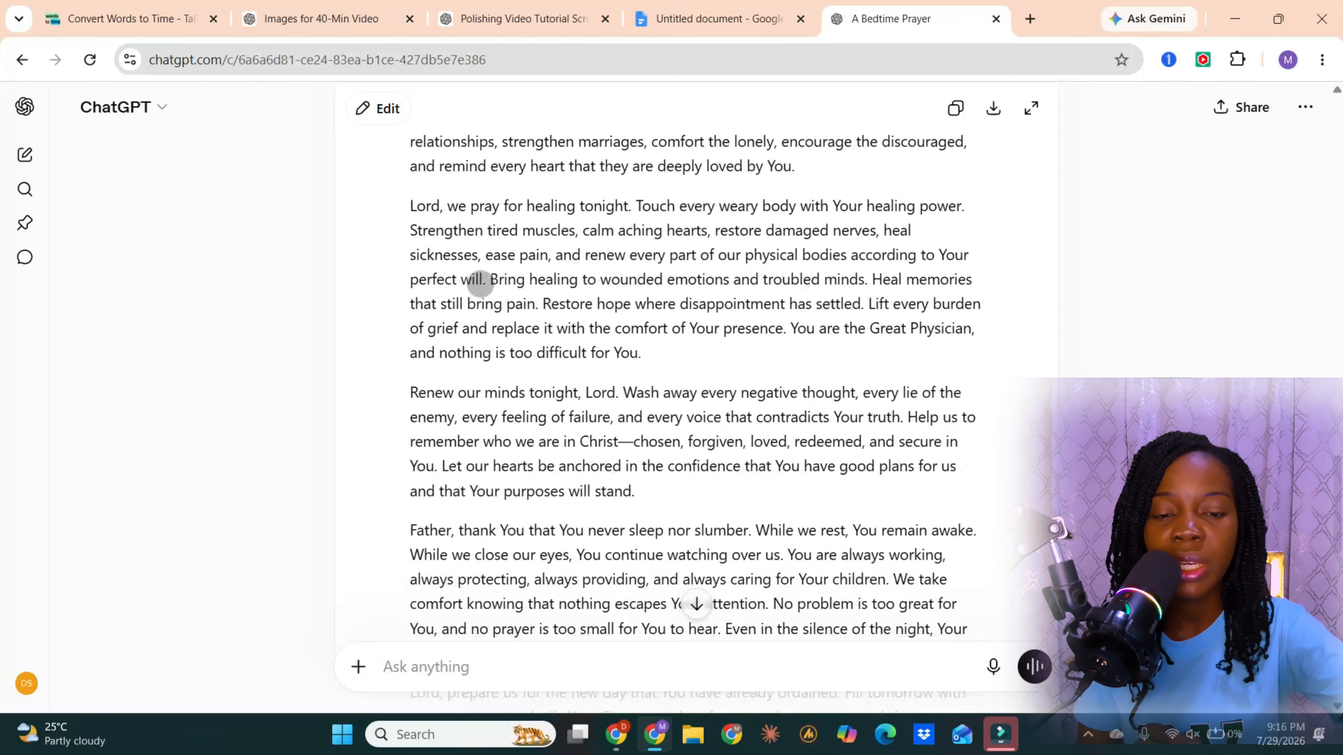
scroll(696, 371, "down", 2)
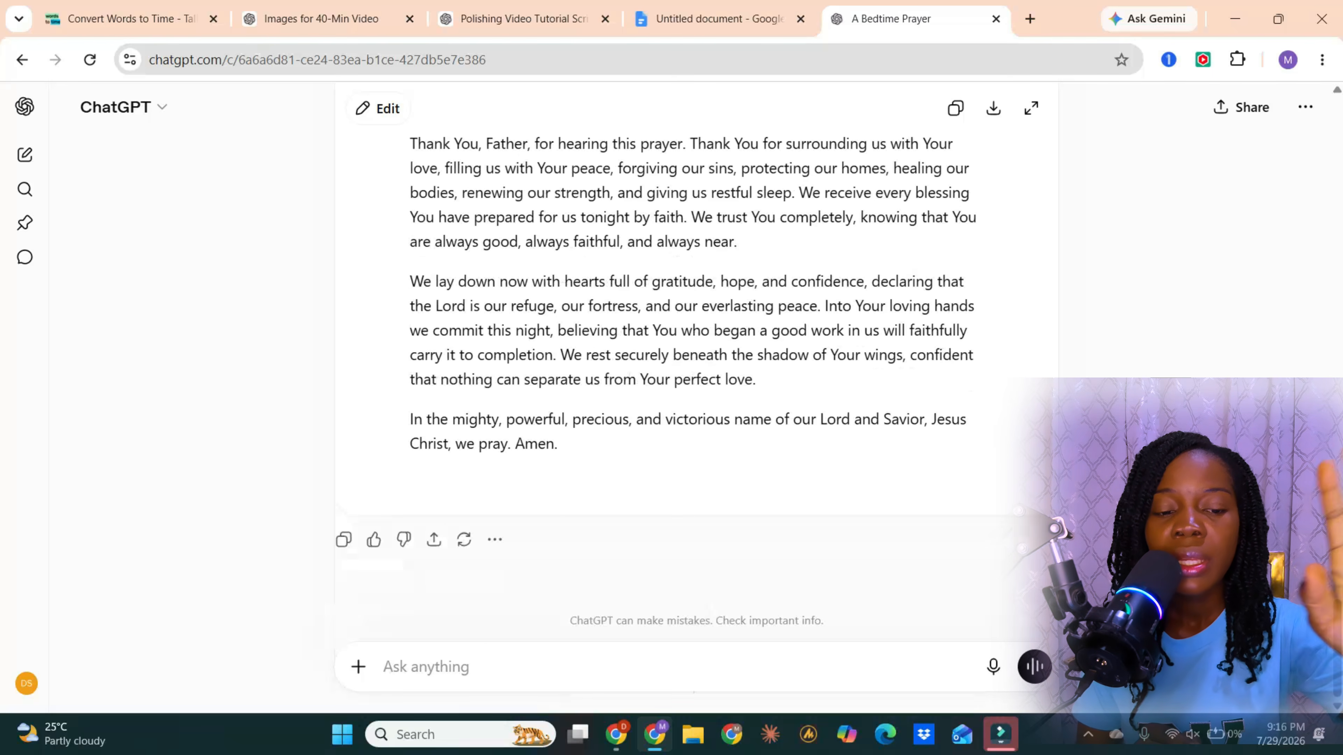
scroll(489, 534, "up", 15)
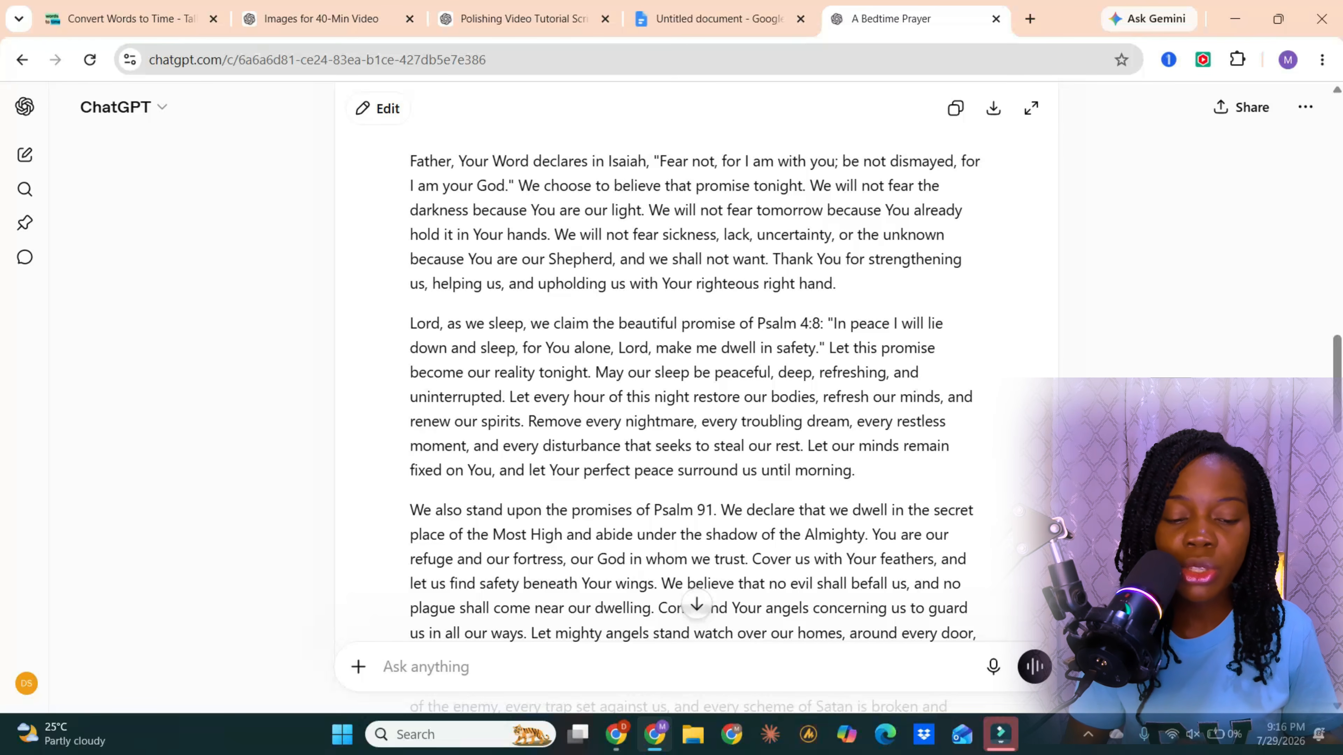
type("convert the script into a voiceover script and reduce the pace.")
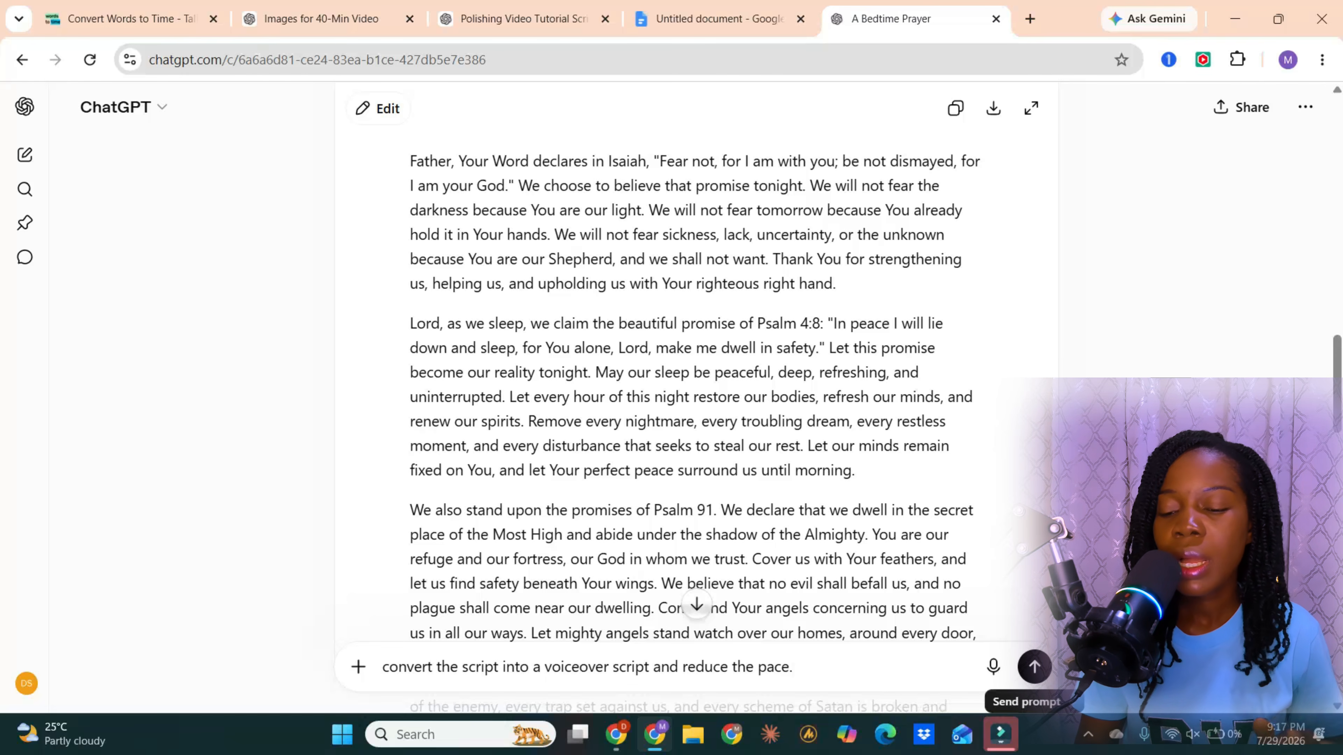
left_click(1035, 667)
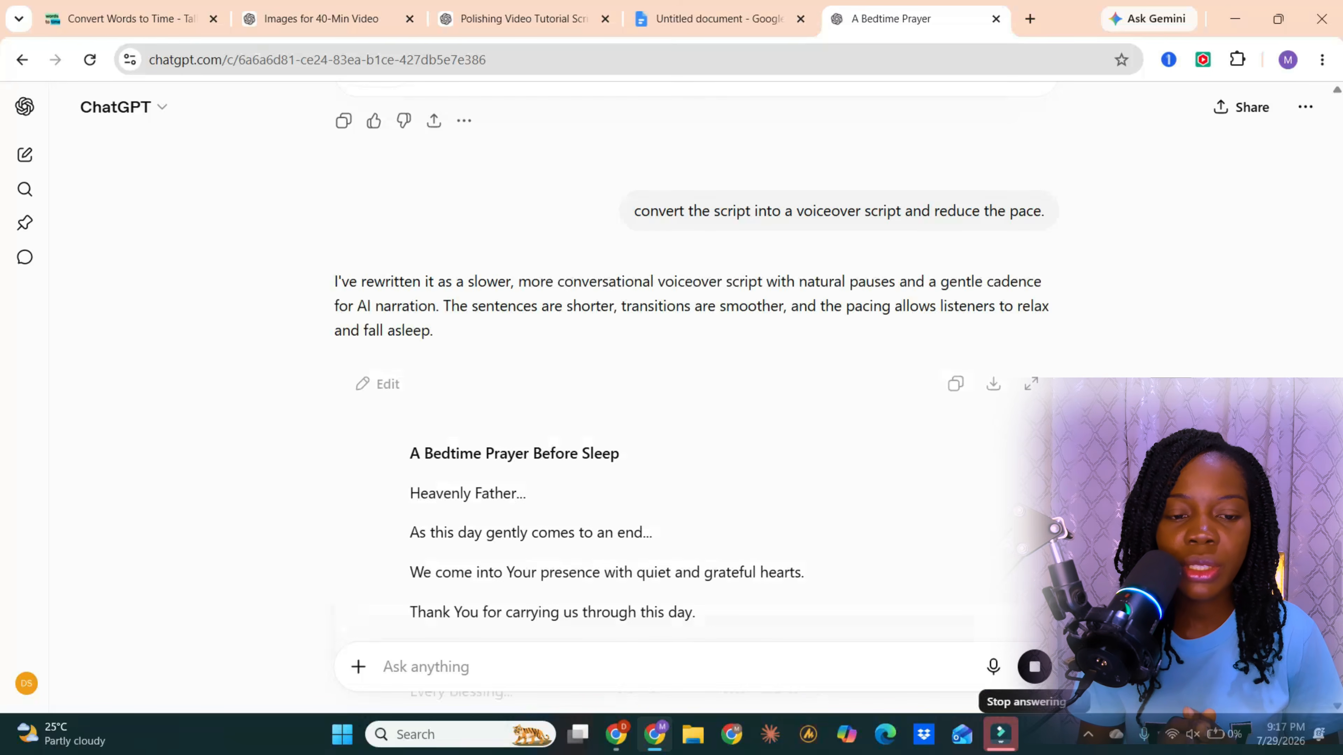
- Review the voiceover script and submit the copied request for a Google AI Studio voiceover prompt with a mature Christian man's voice
scroll(438, 385, "down", 2)
scroll(438, 385, "down", 10)
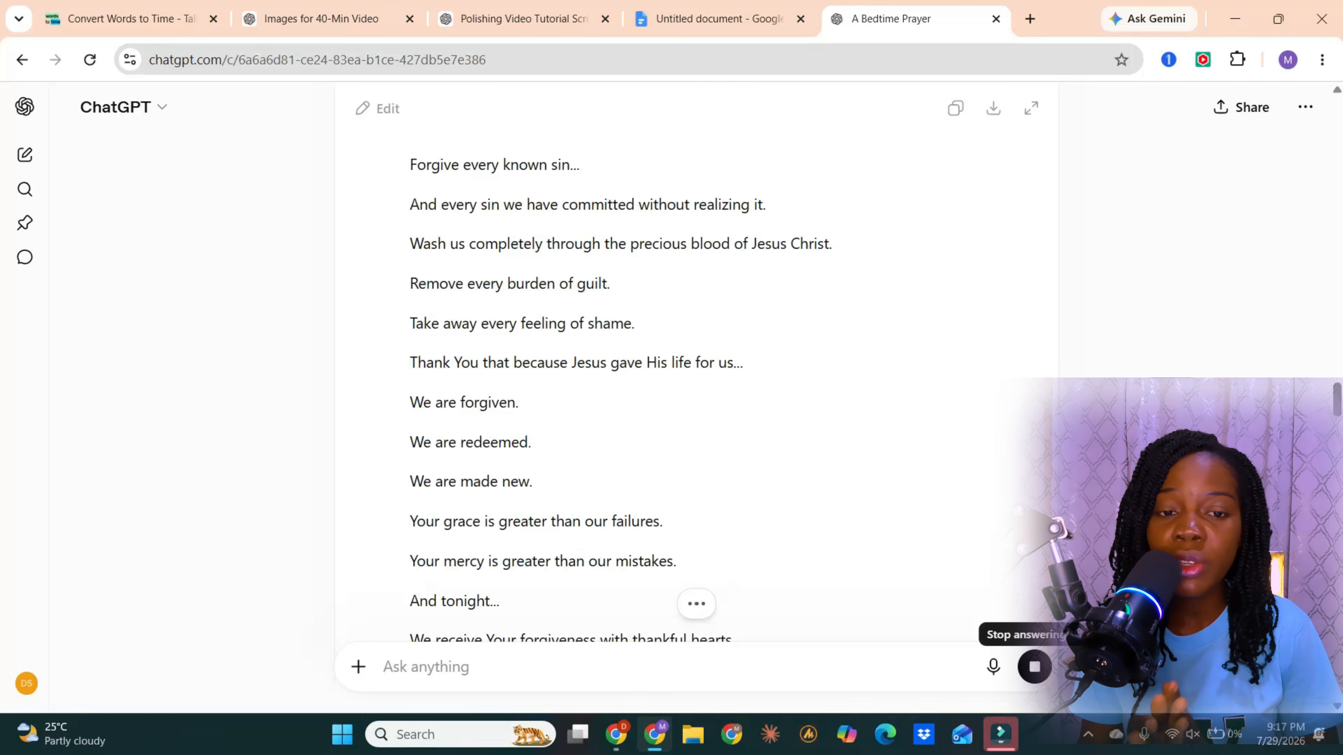
scroll(486, 333, "down", 10)
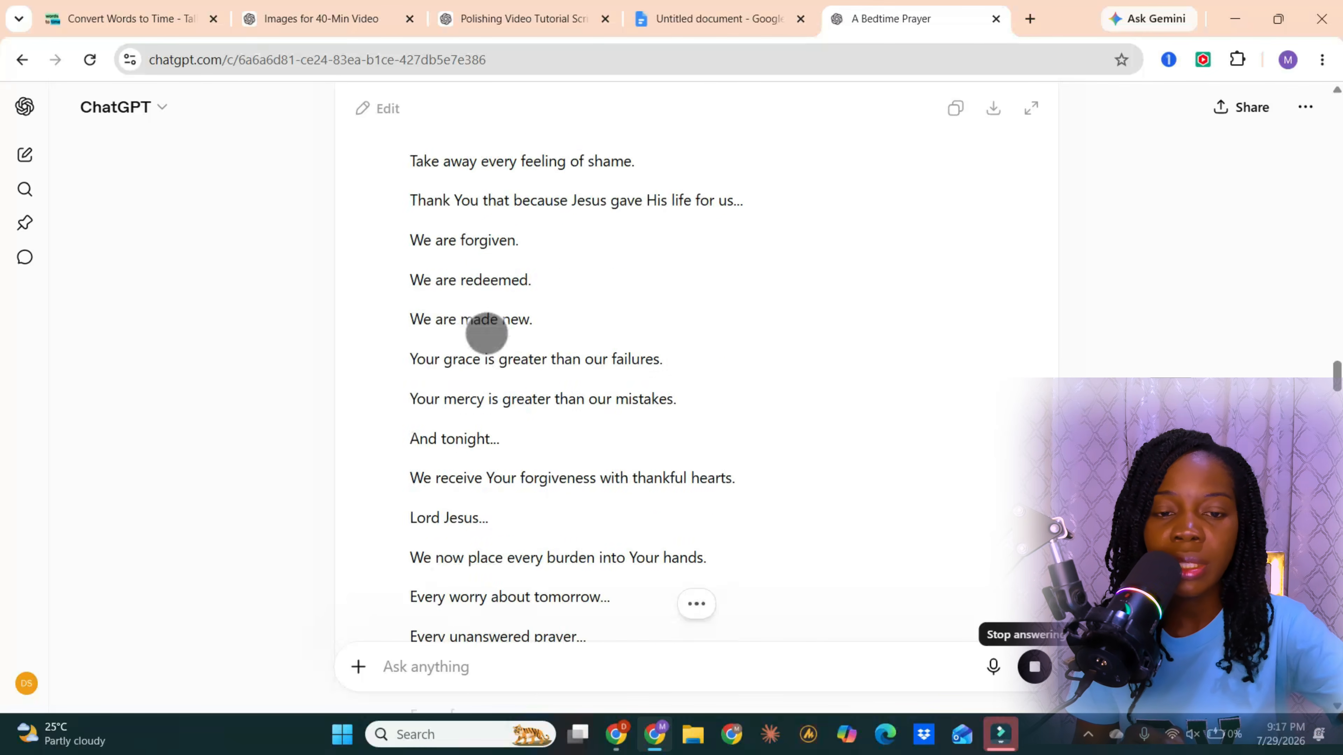
scroll(661, 371, "up", 20)
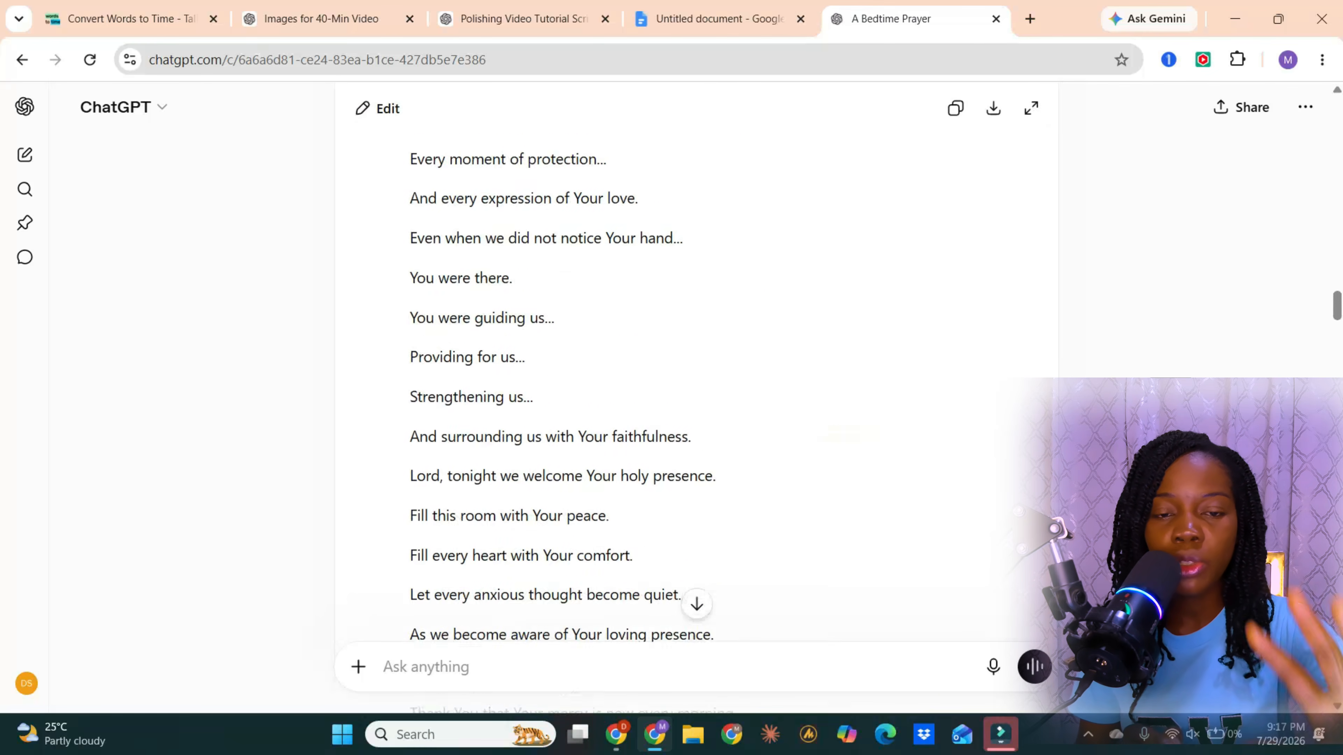
scroll(510, 444, "up", 15)
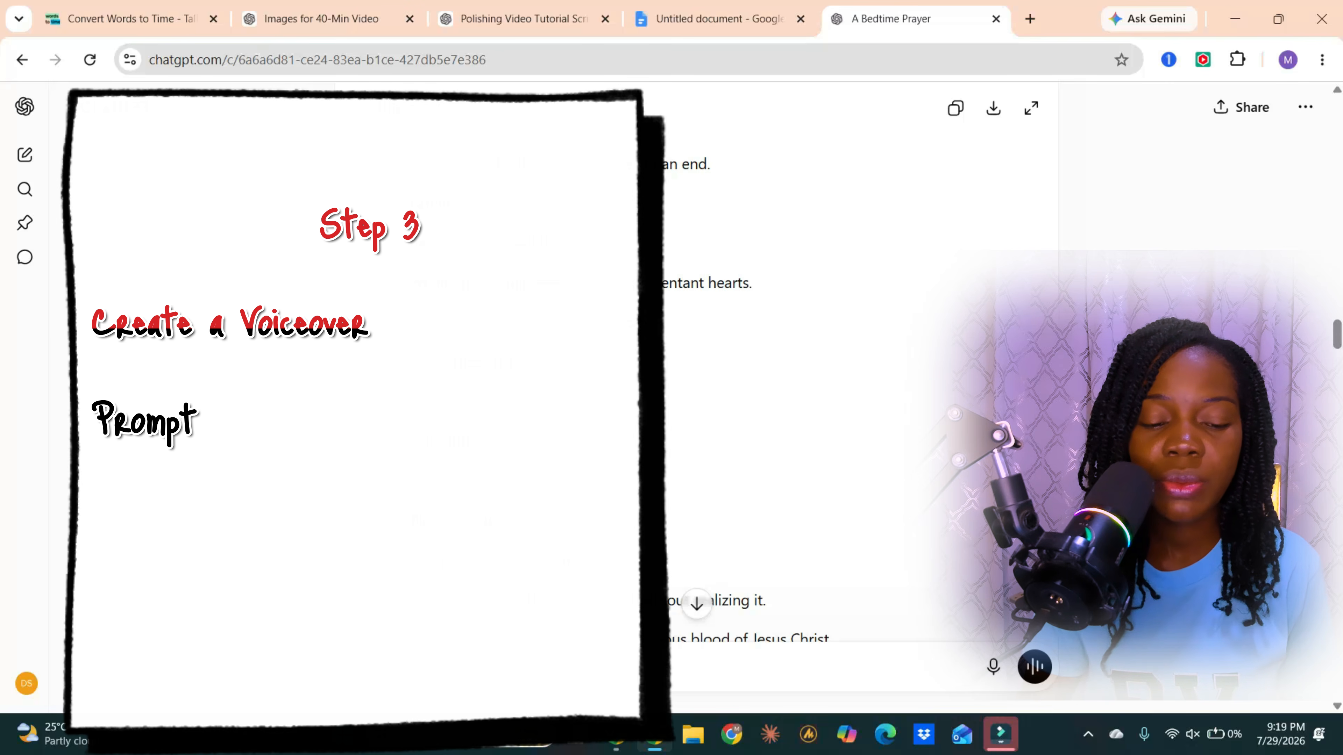
right_click(391, 667)
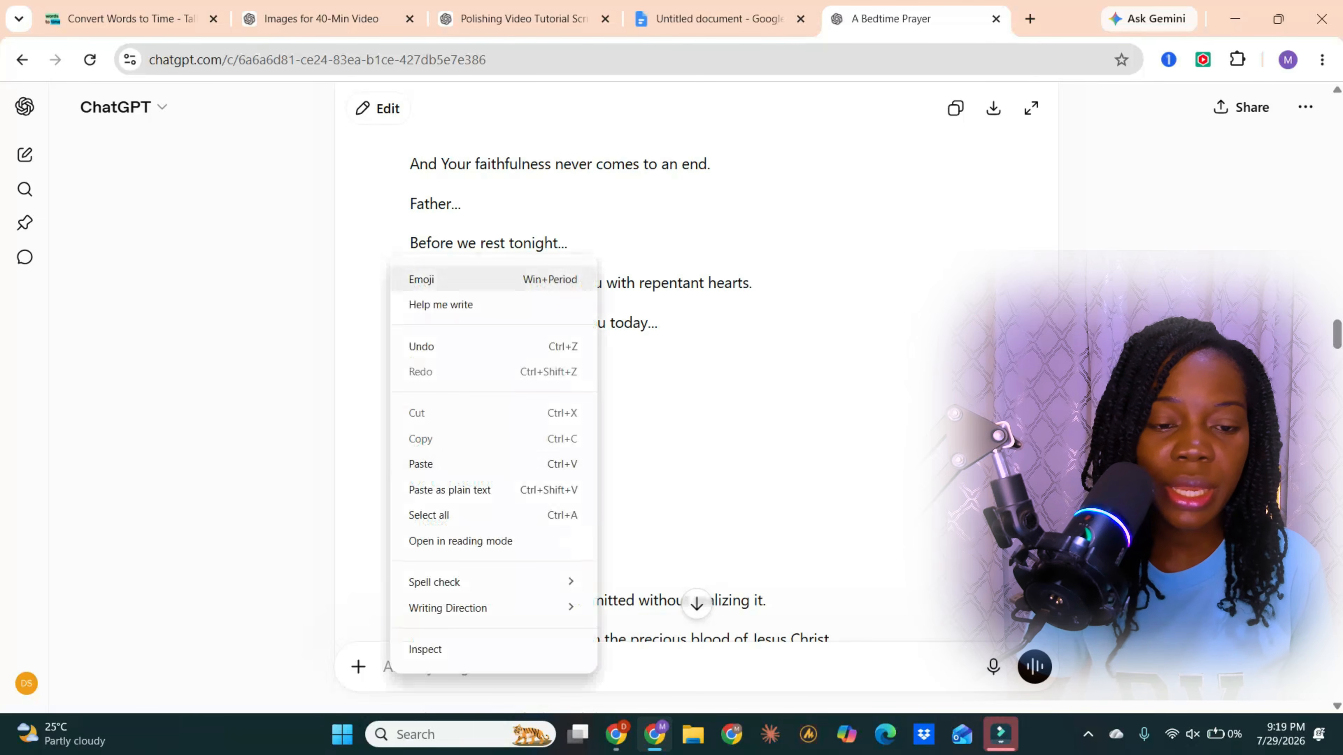
left_click(420, 464)
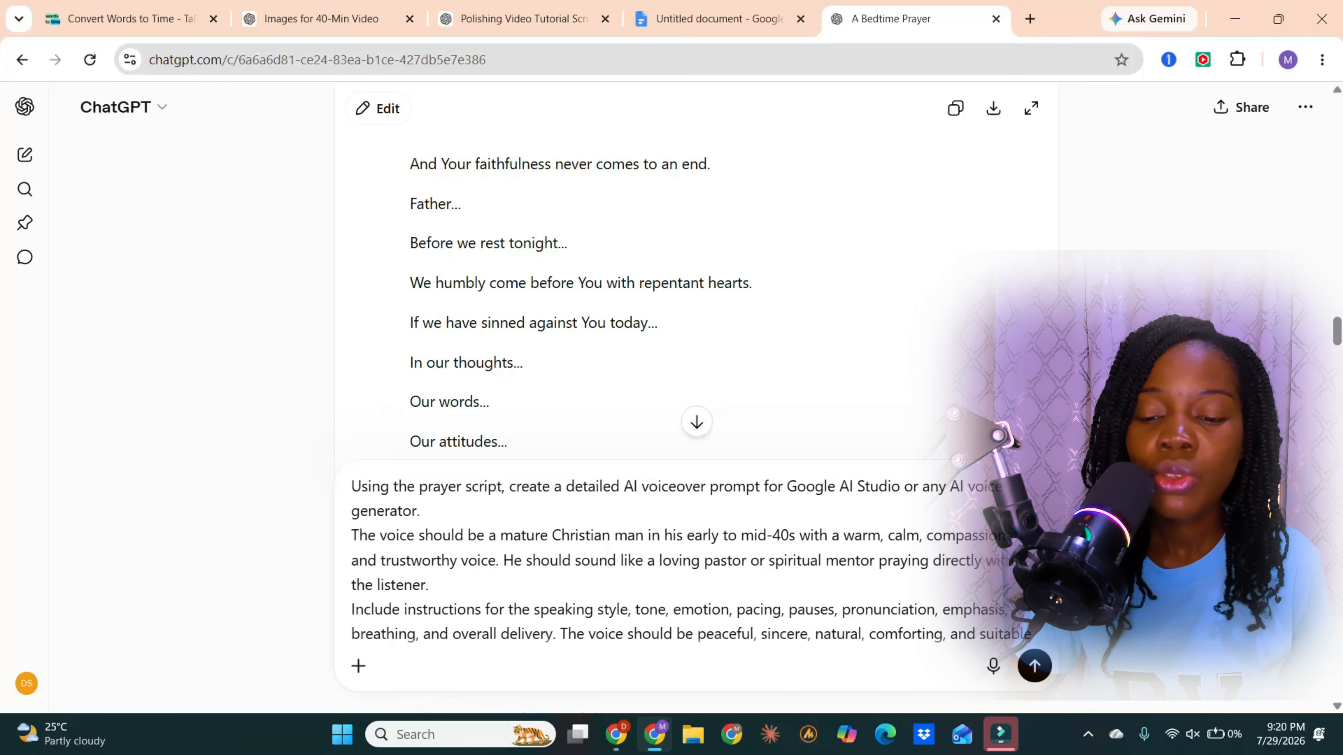
left_click(1034, 666)
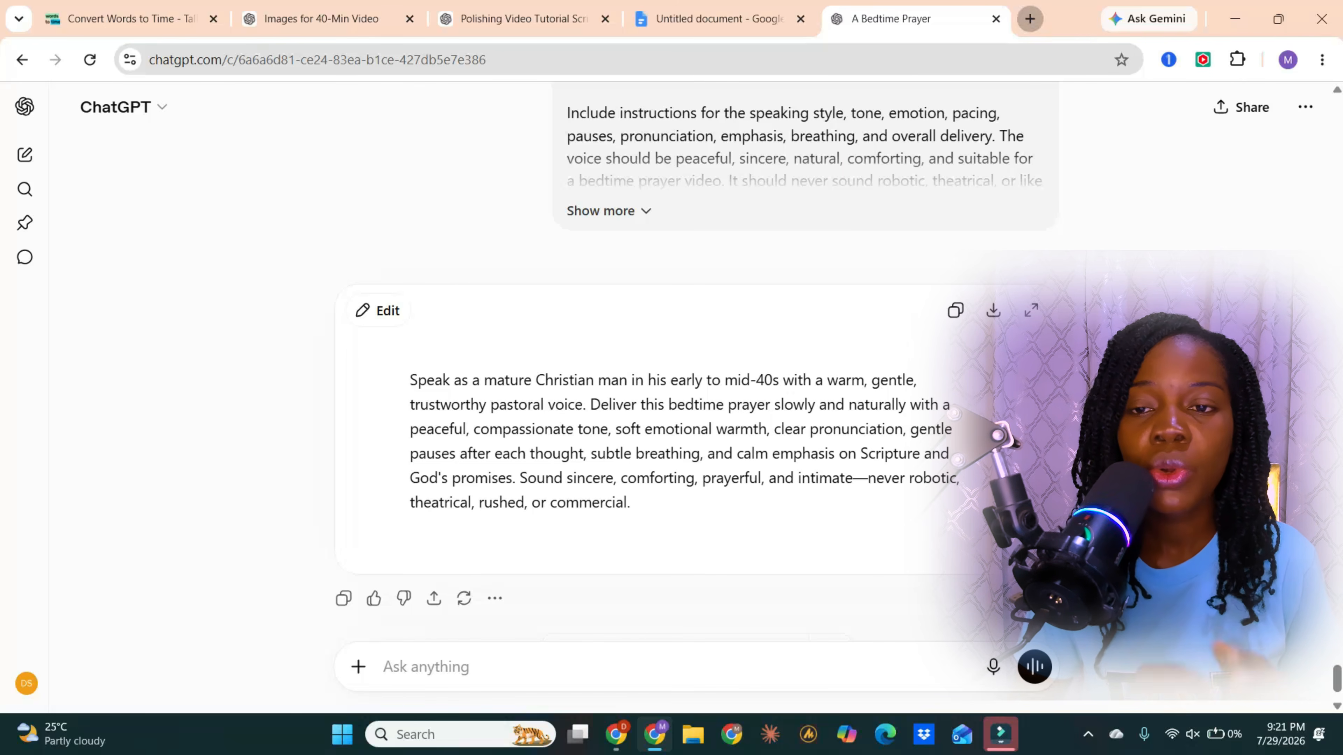
- Open Google AI Studio in a new tab through a Google search for "ai studio" and show the available models in the Playground
left_click(1030, 18)
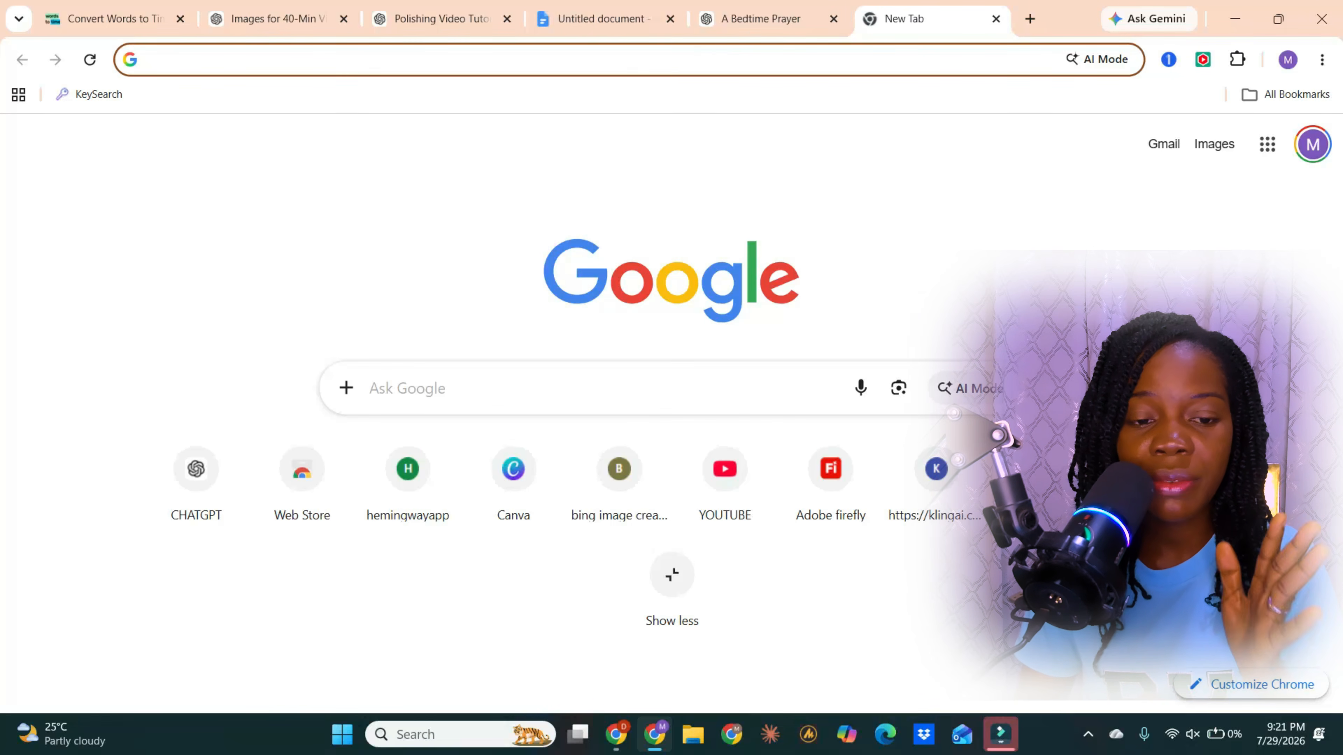
left_click(370, 388)
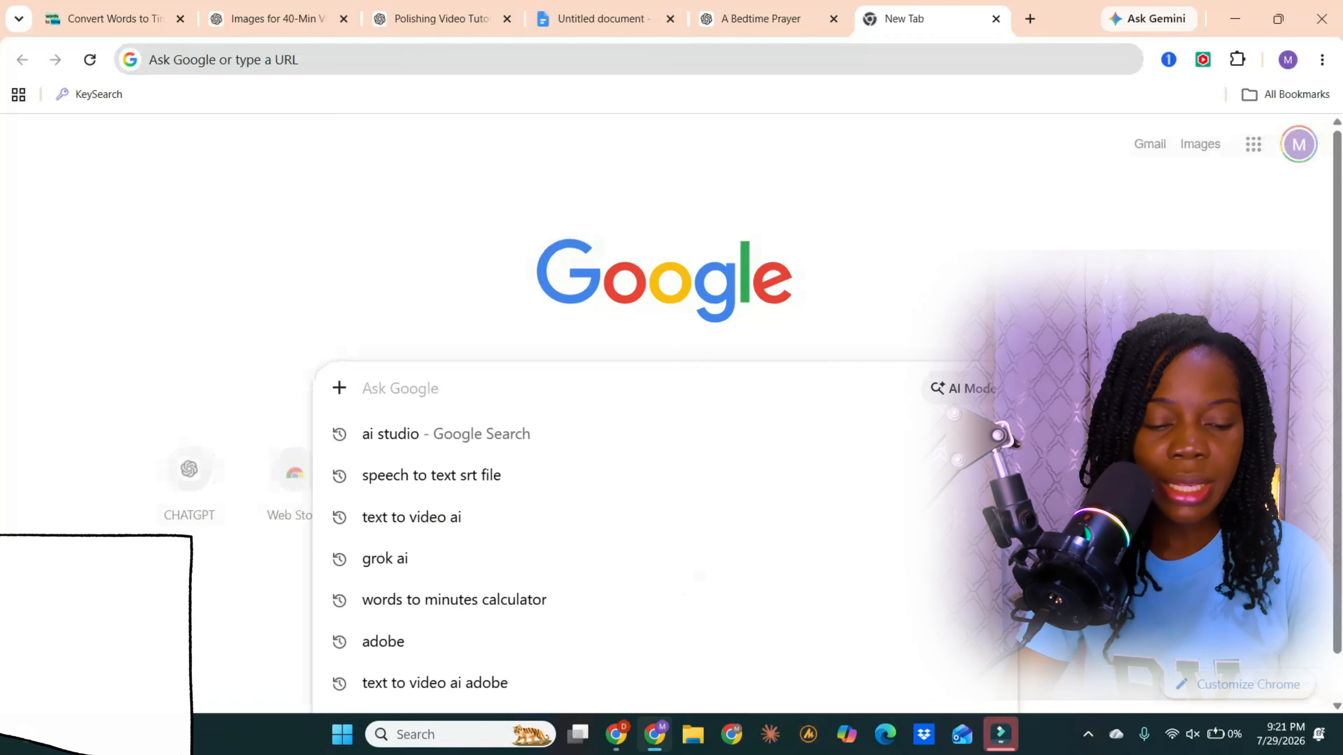
key("Down")
key("Return")
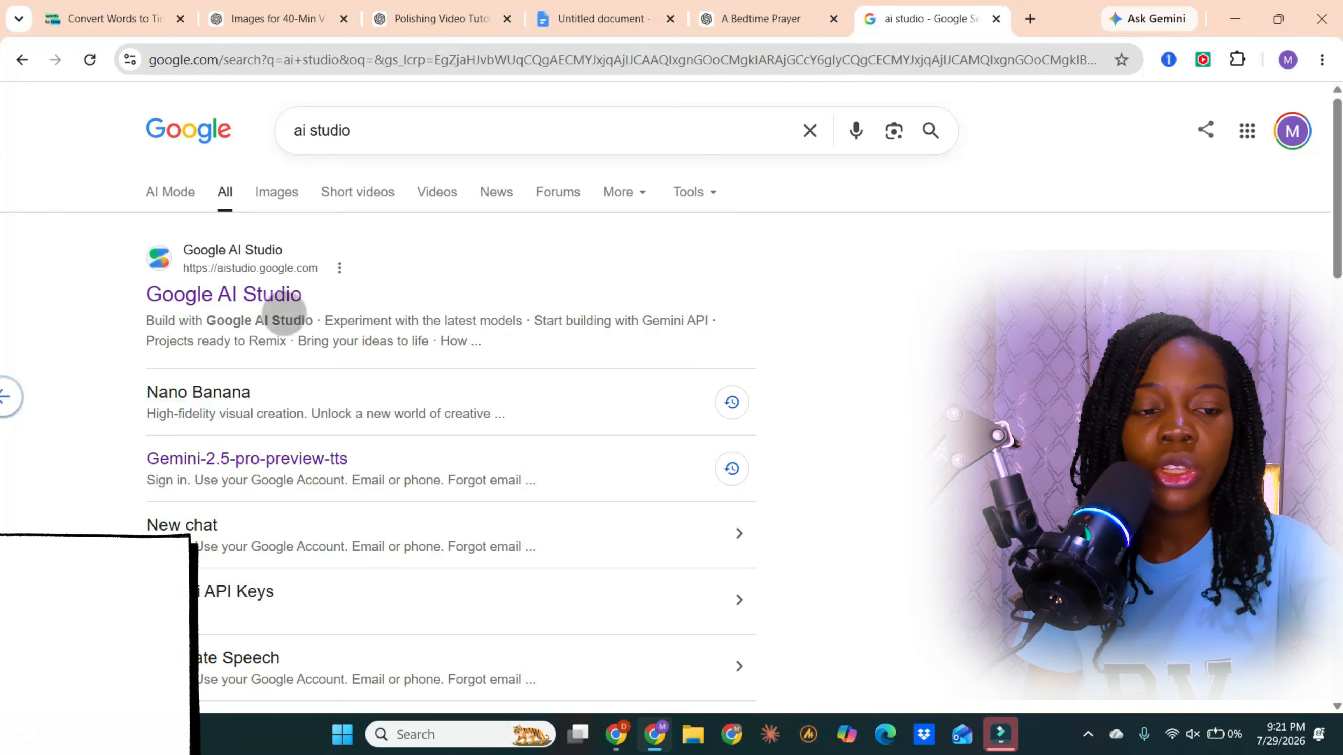
left_click(224, 294)
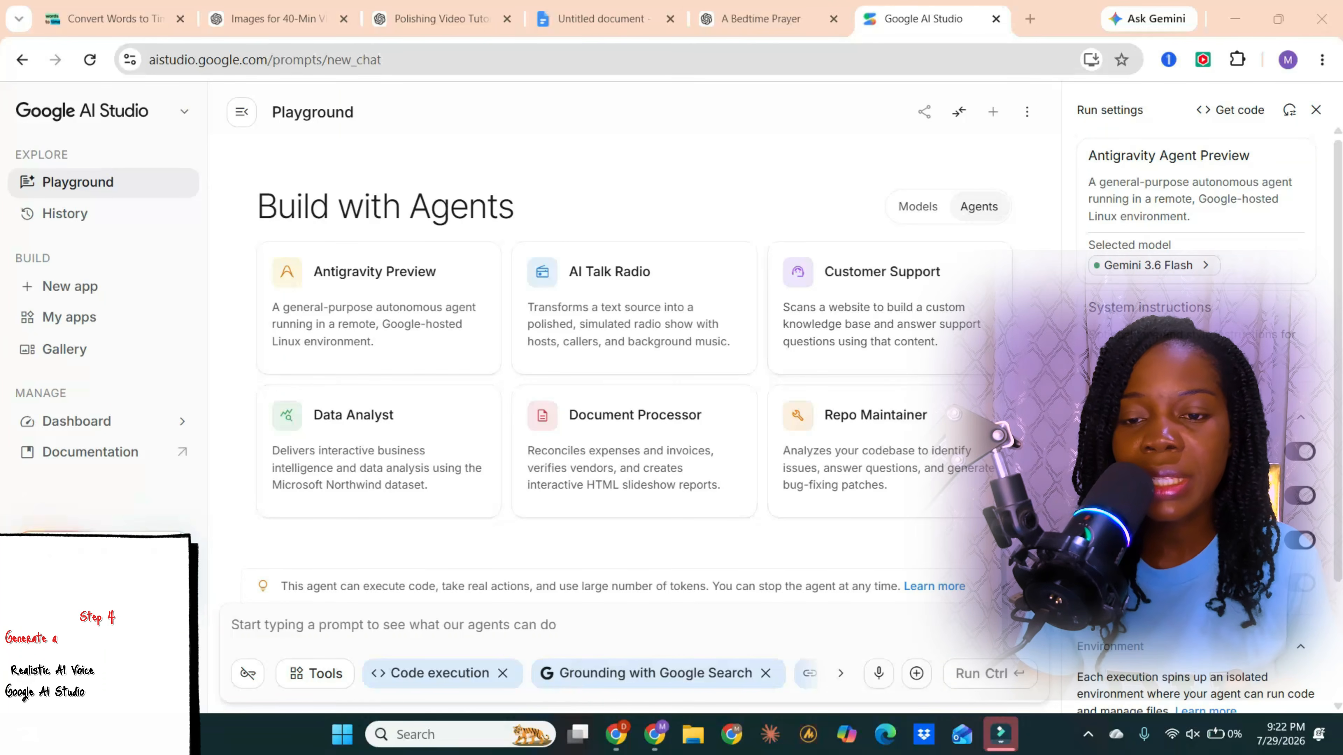
left_click(852, 199)
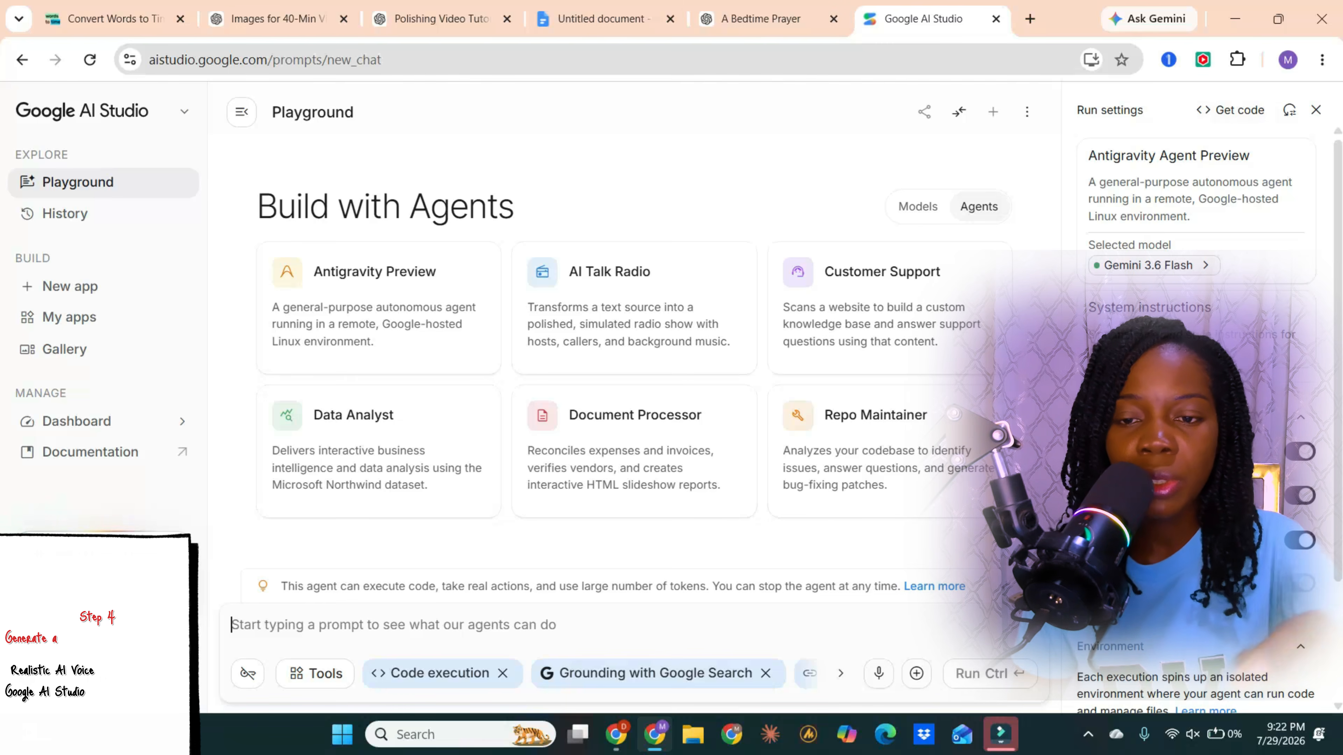
left_click(917, 206)
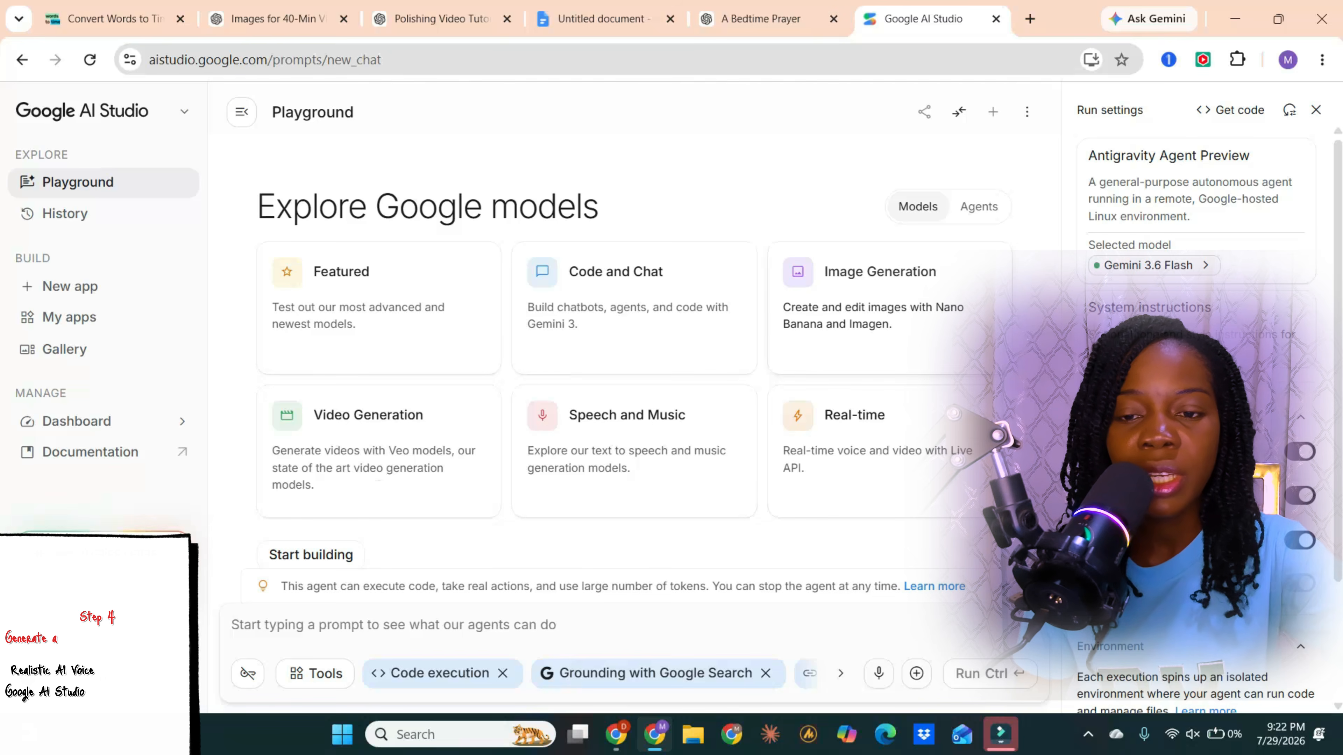
- Browse the Playground's agent templates, return to the models overview and open the Speech and Music category
left_click(979, 207)
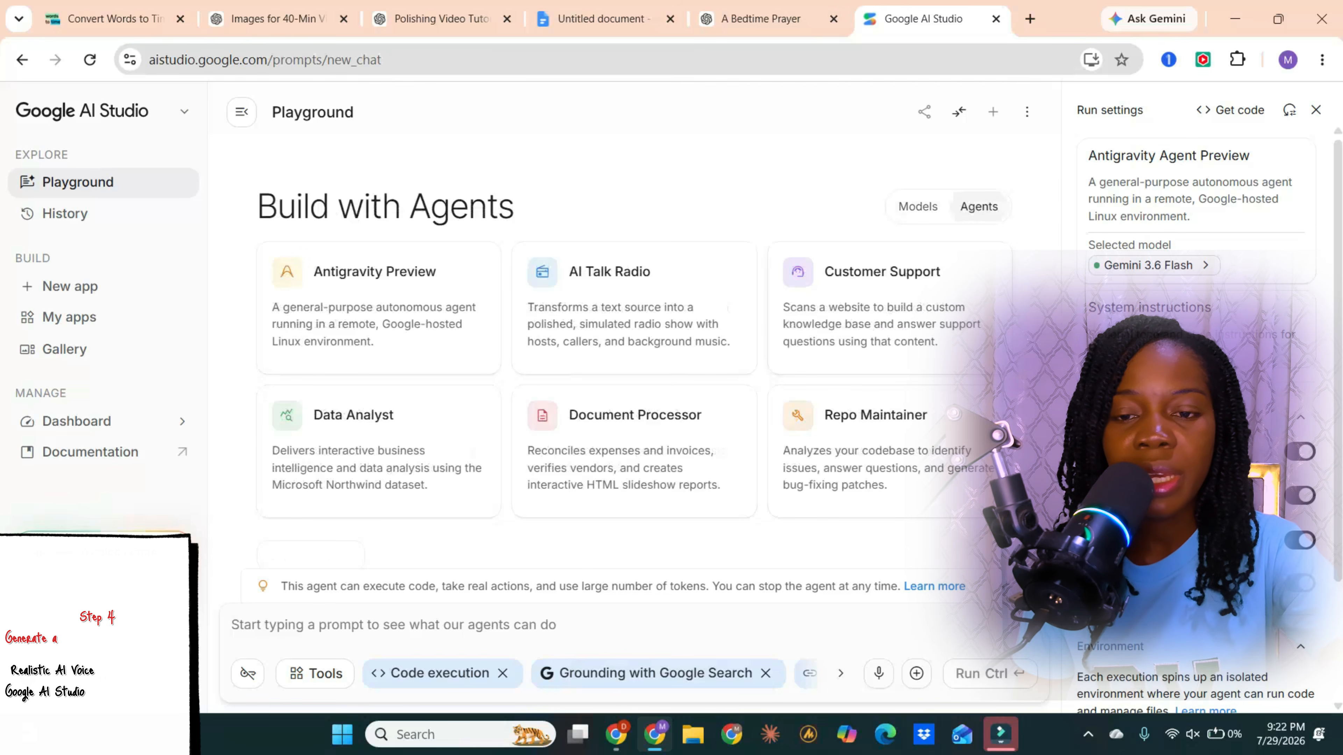
scroll(650, 302, "up", 5)
scroll(661, 318, "down", 5)
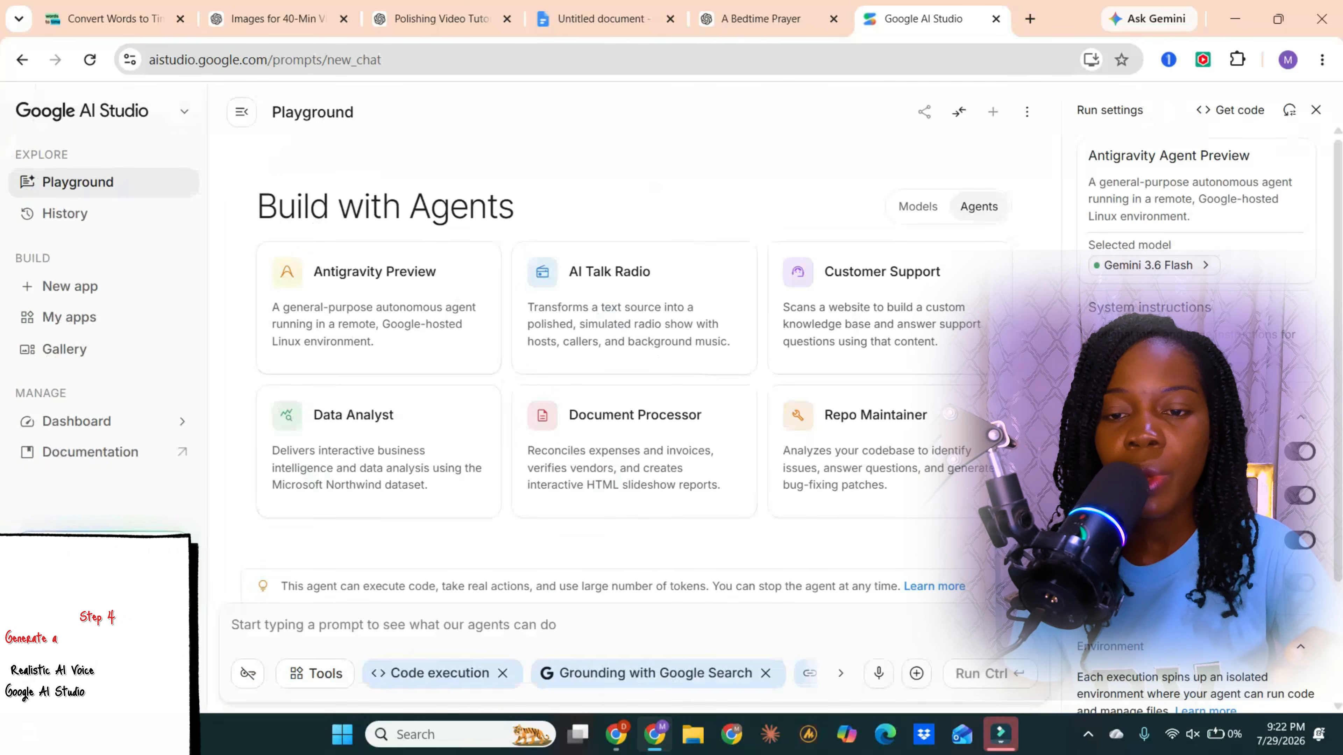
left_click(918, 206)
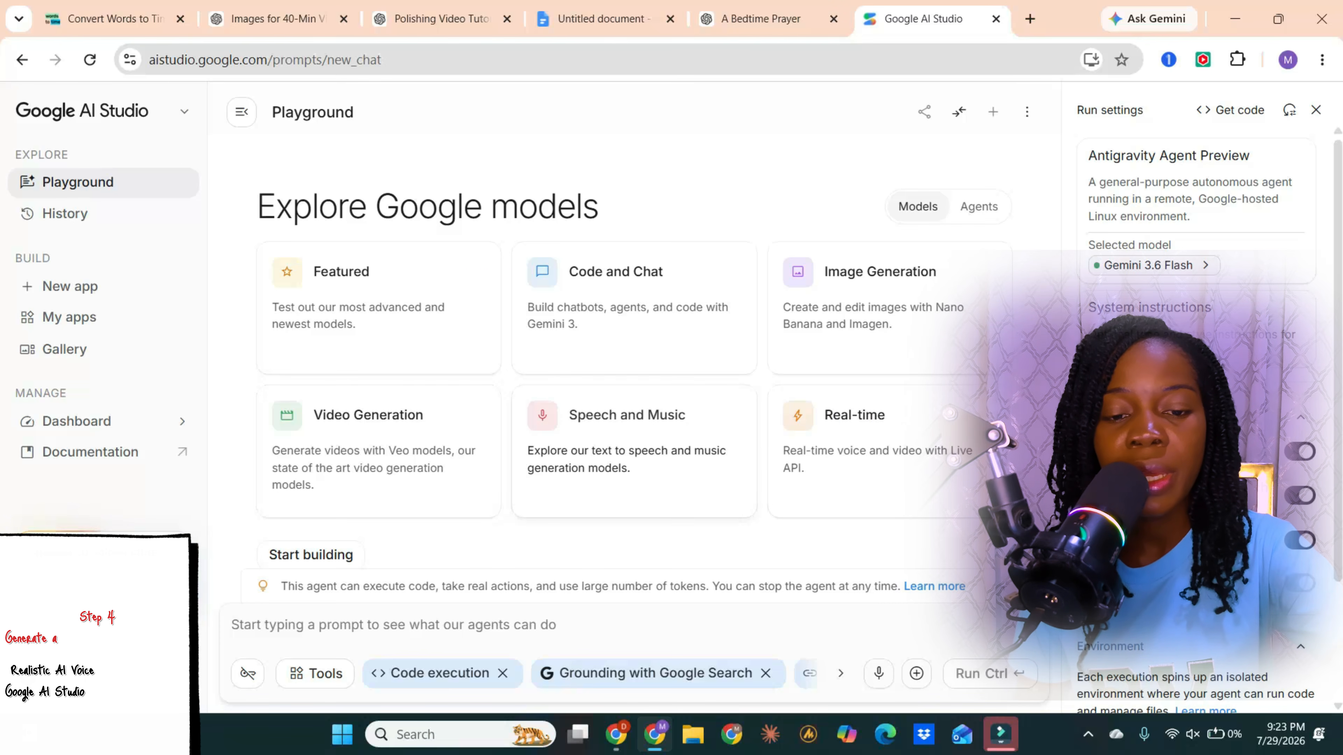
left_click(617, 450)
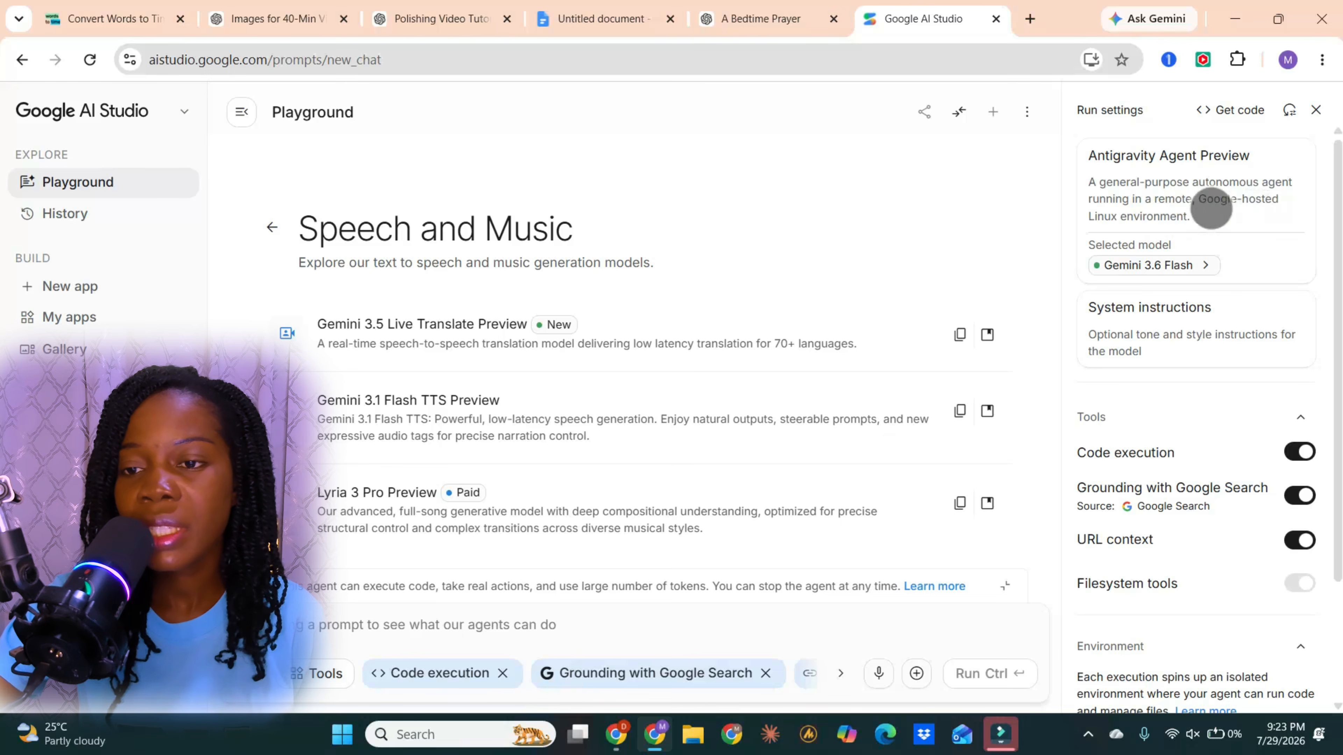
- Filter the model selection to Audio and choose the Gemini 2.5 Pro Preview TTS model
left_click(1153, 265)
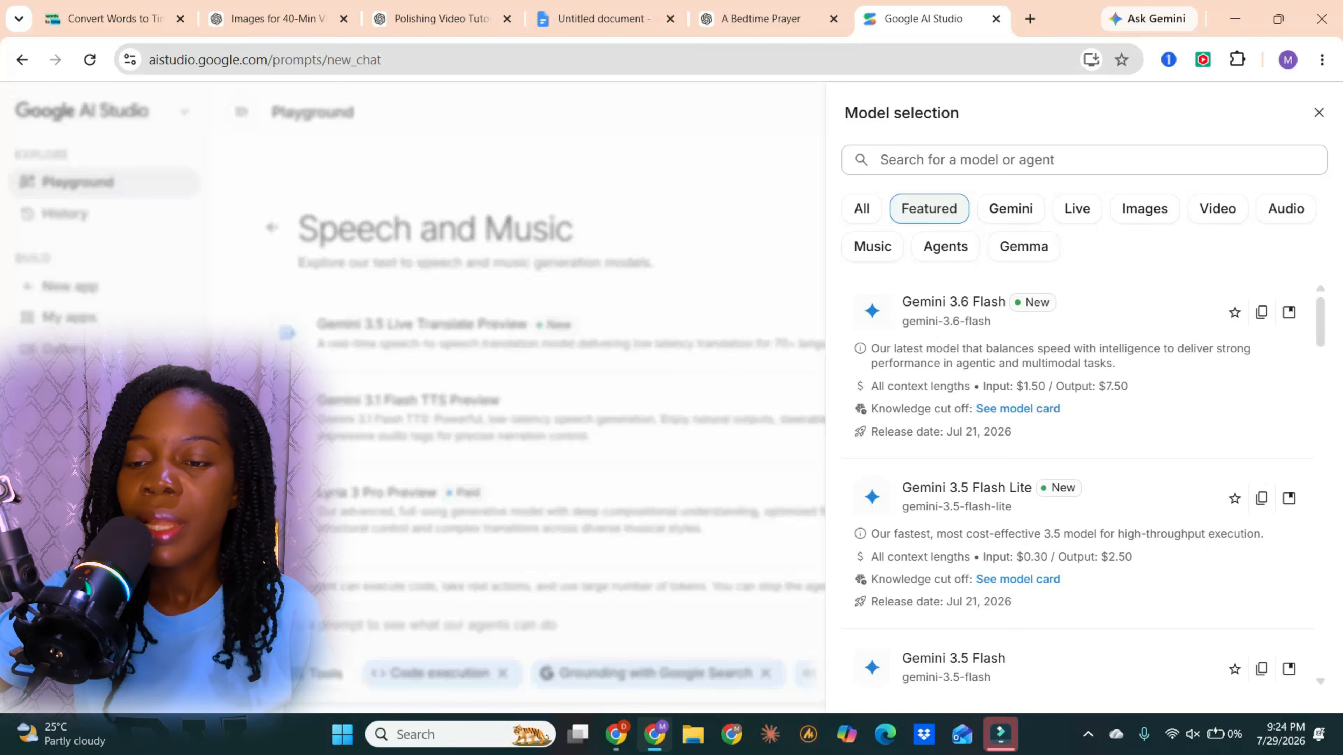
scroll(1078, 476, "down", 4)
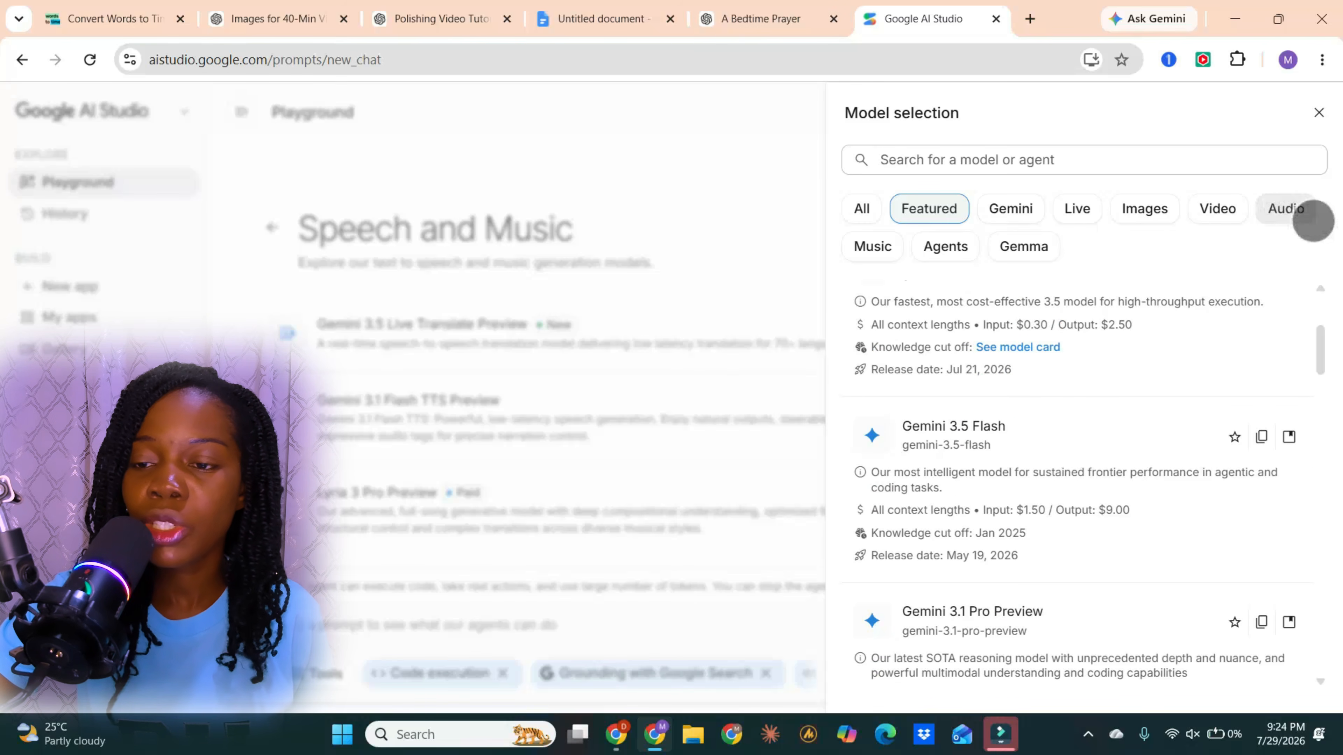
right_click(1292, 218)
left_click(1290, 210)
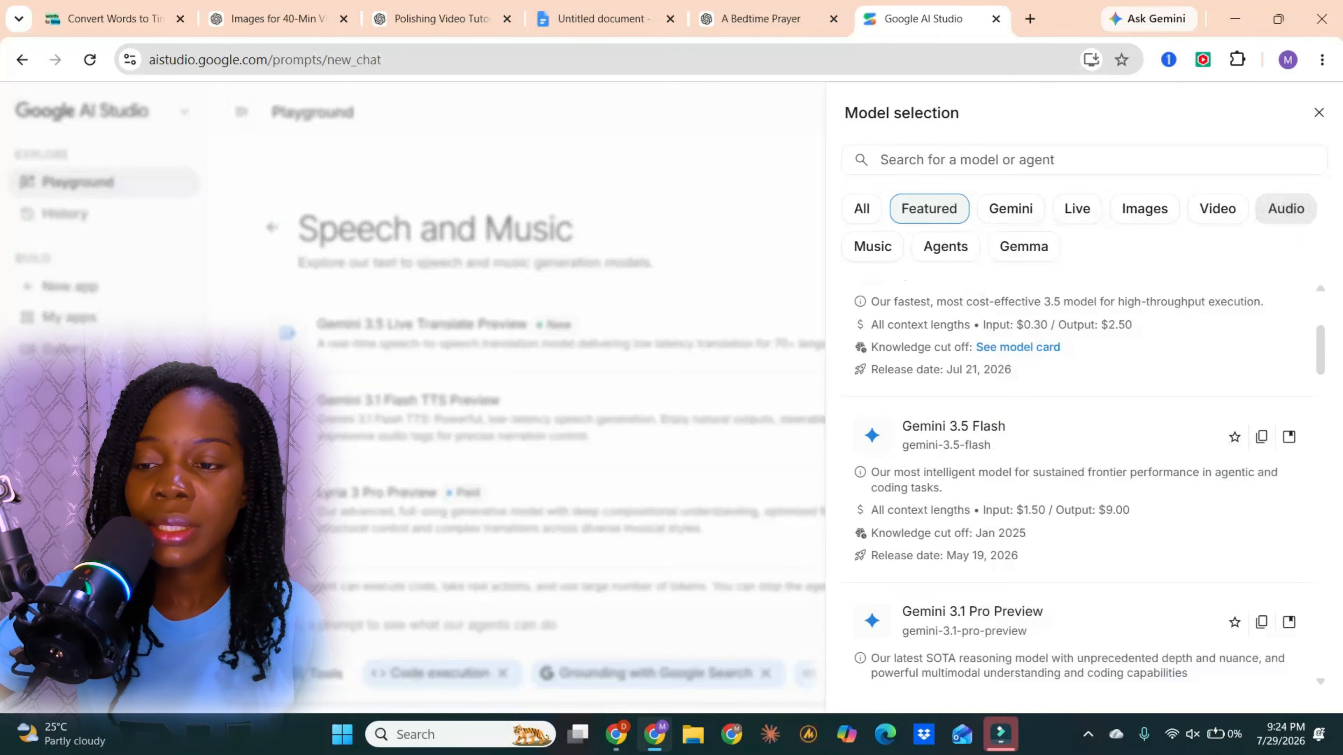
scroll(1071, 475, "down", 6)
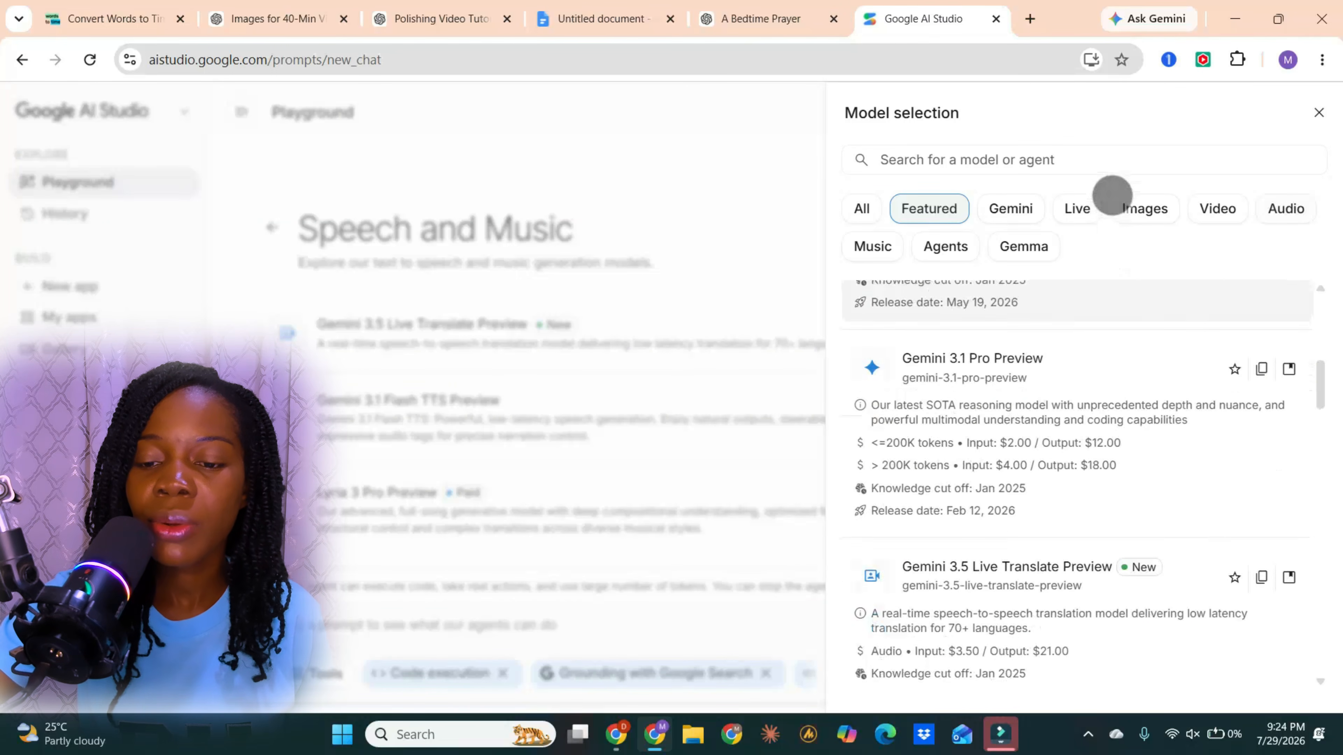
scroll(1103, 289, "down", 4)
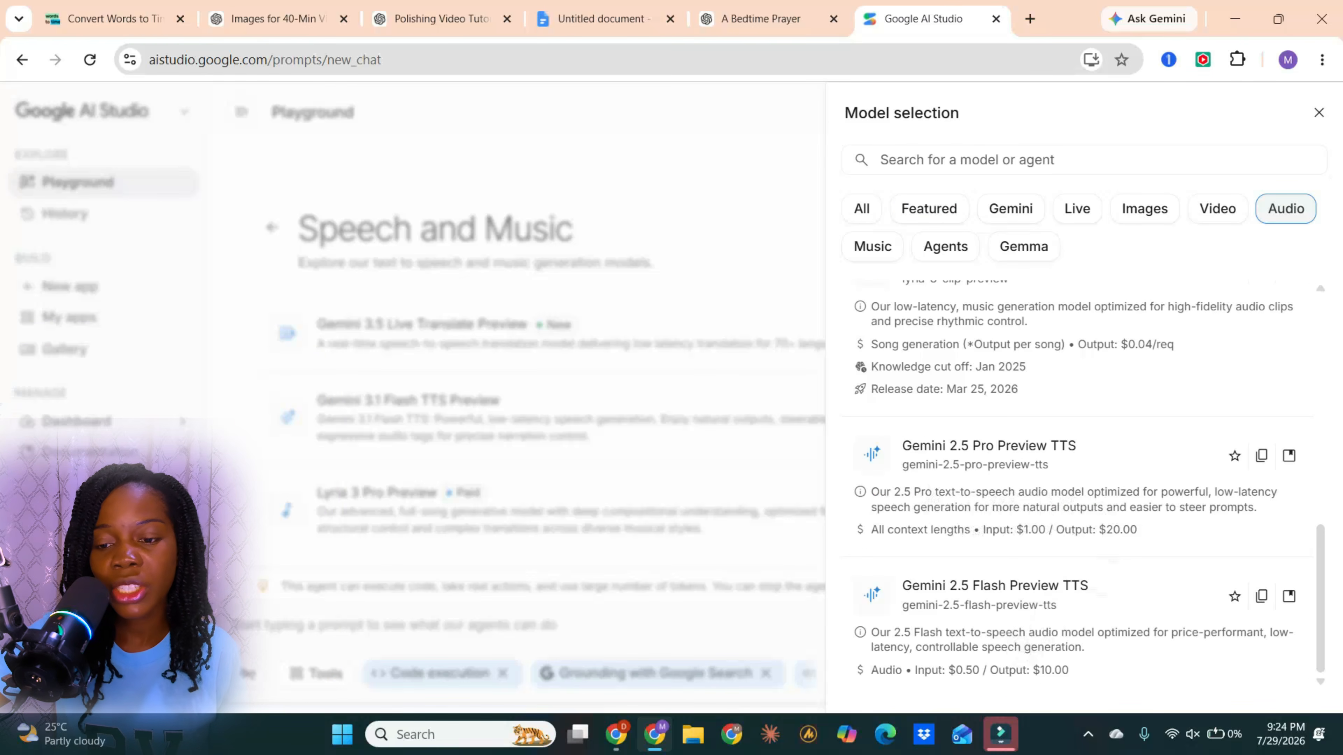
left_click(984, 460)
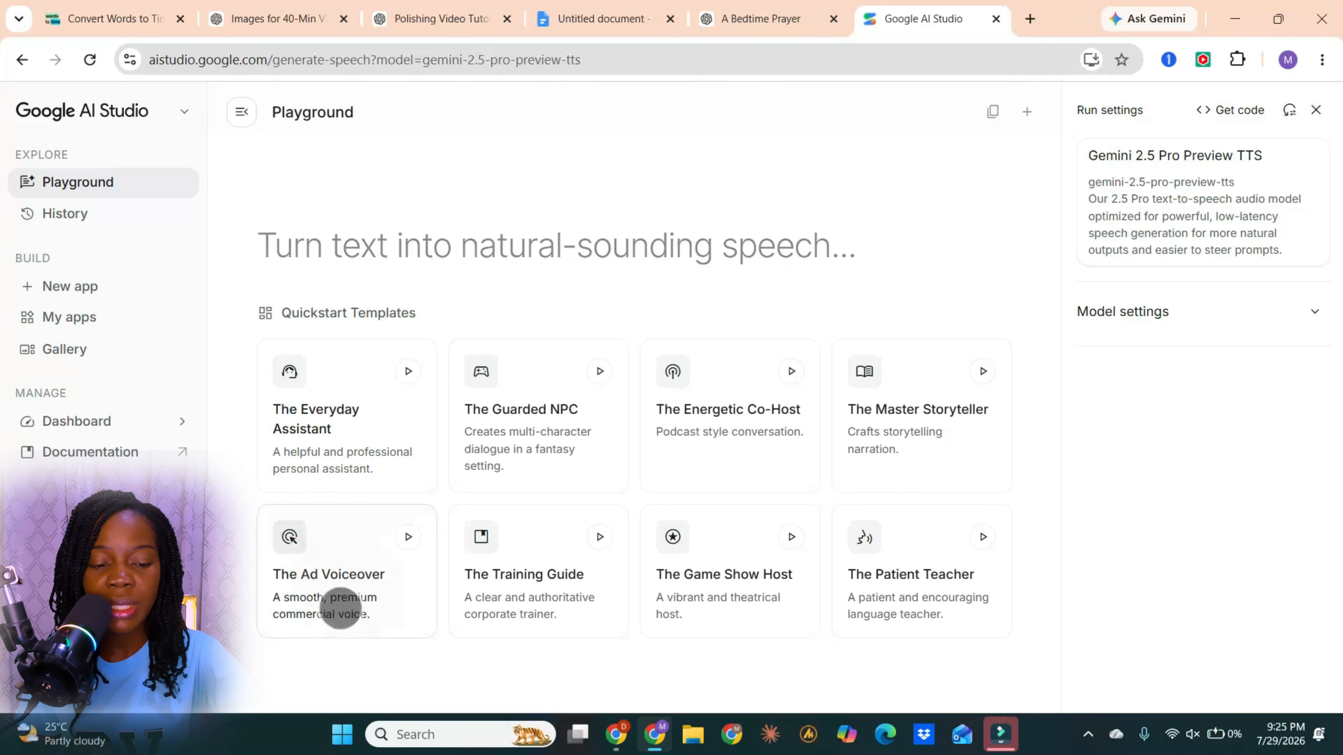
- Load The Ad Voiceover quickstart template and set the Speaker 1 voice to Schedar
left_click(375, 573)
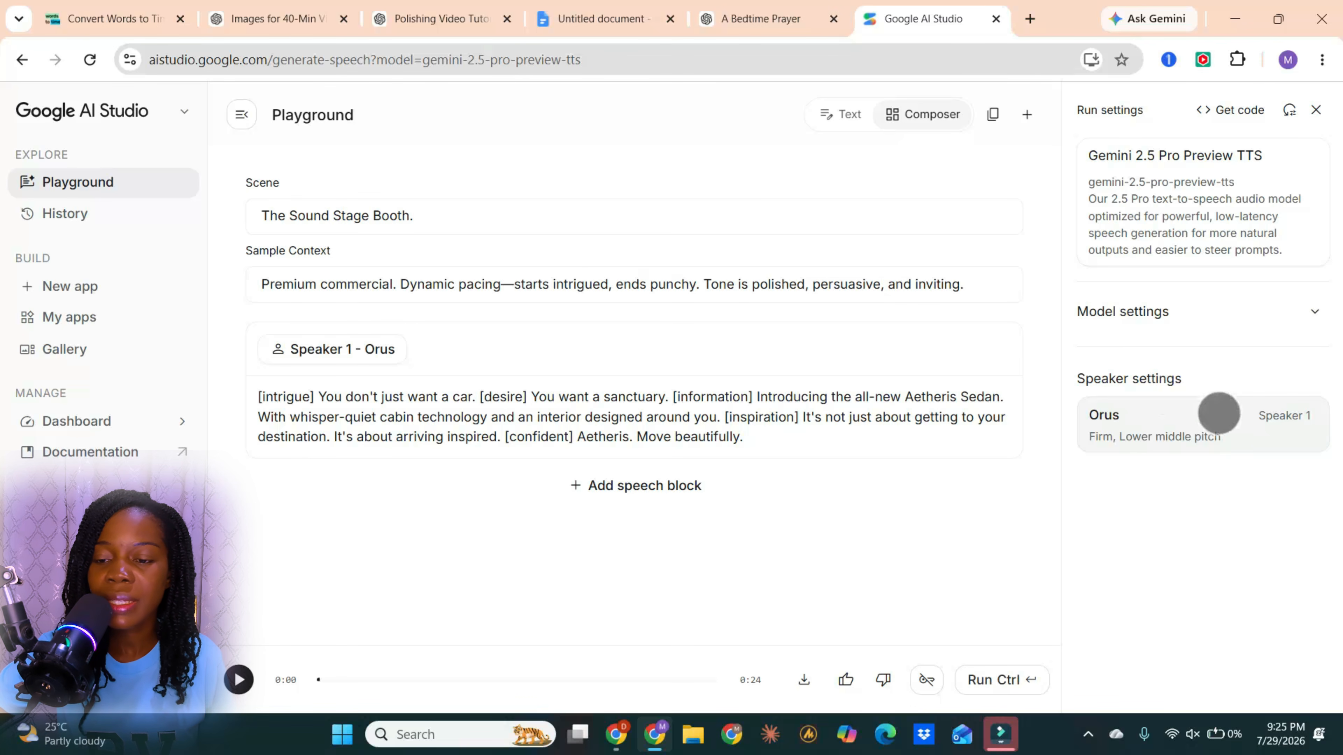
left_click(1151, 408)
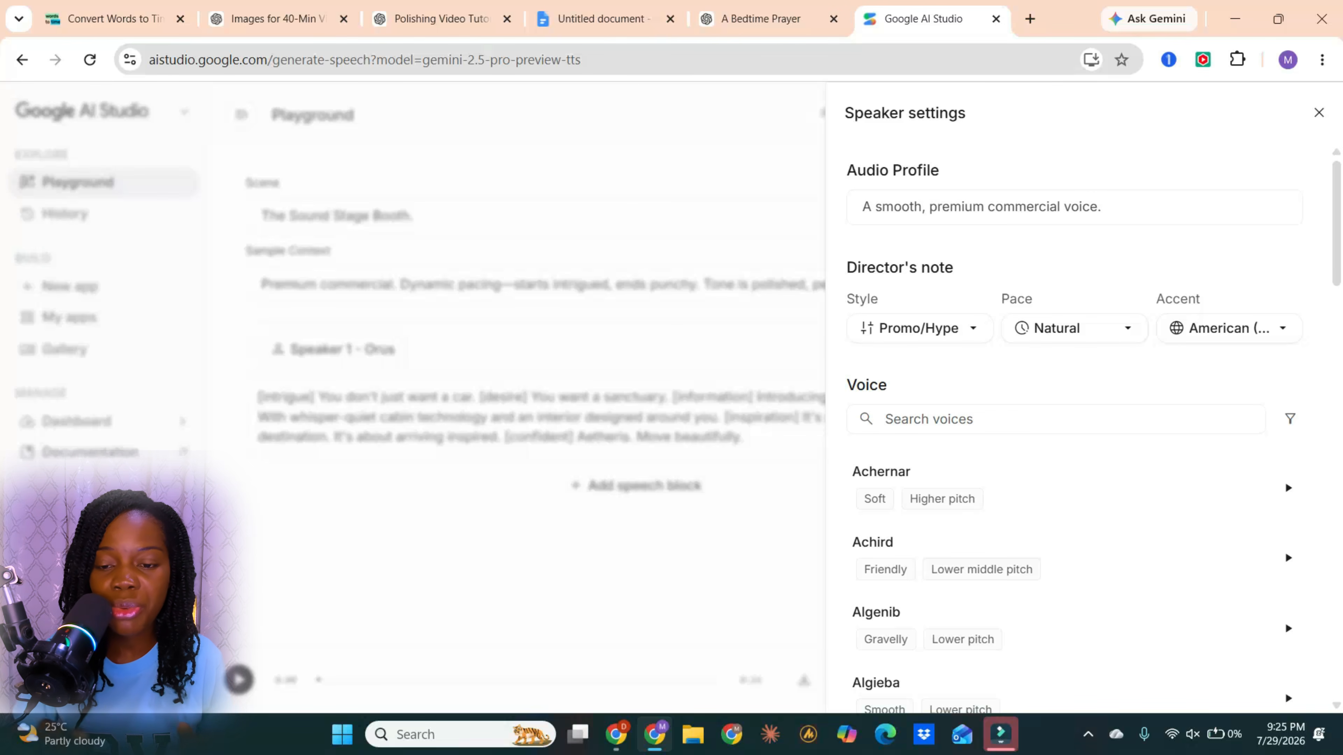
scroll(1124, 201, "down", 15)
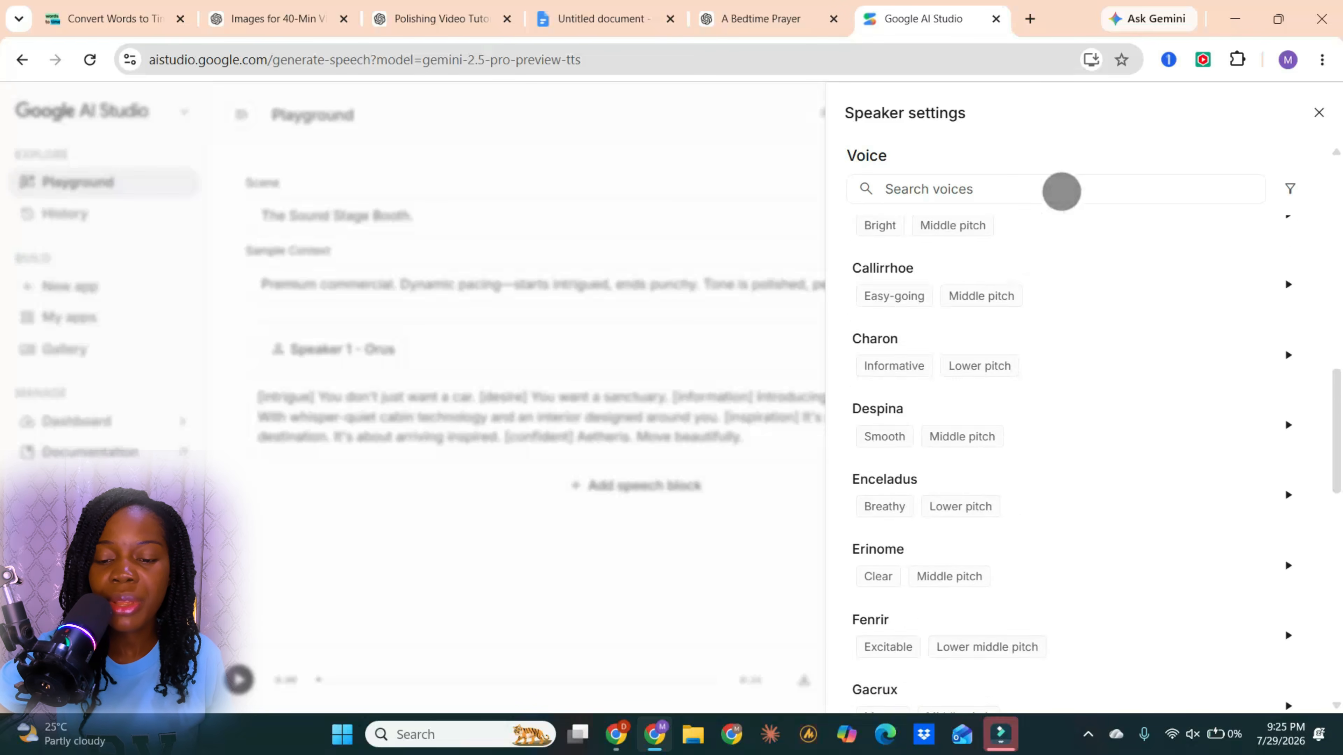
scroll(1089, 323, "down", 12)
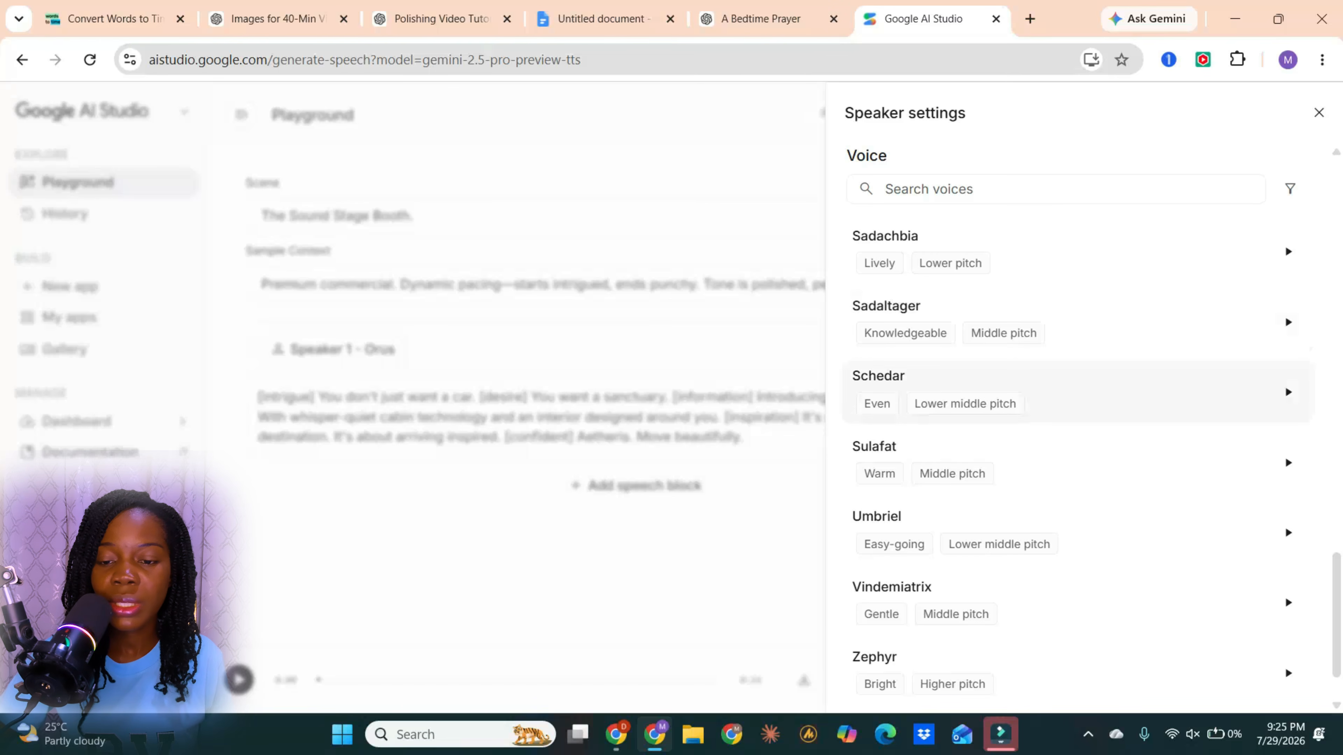
left_click(893, 370)
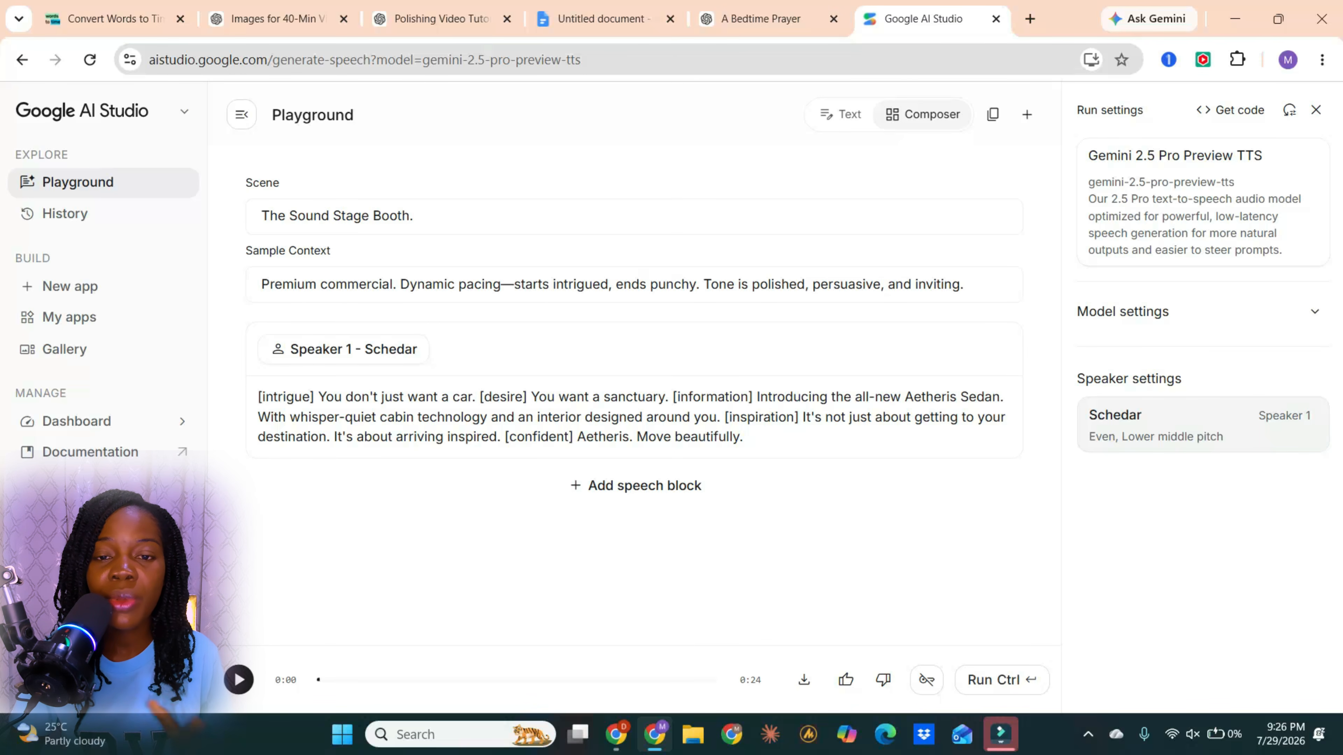
- Copy the generated mature Christian man voice prompt from the ChatGPT bedtime prayer chat
left_click(767, 18)
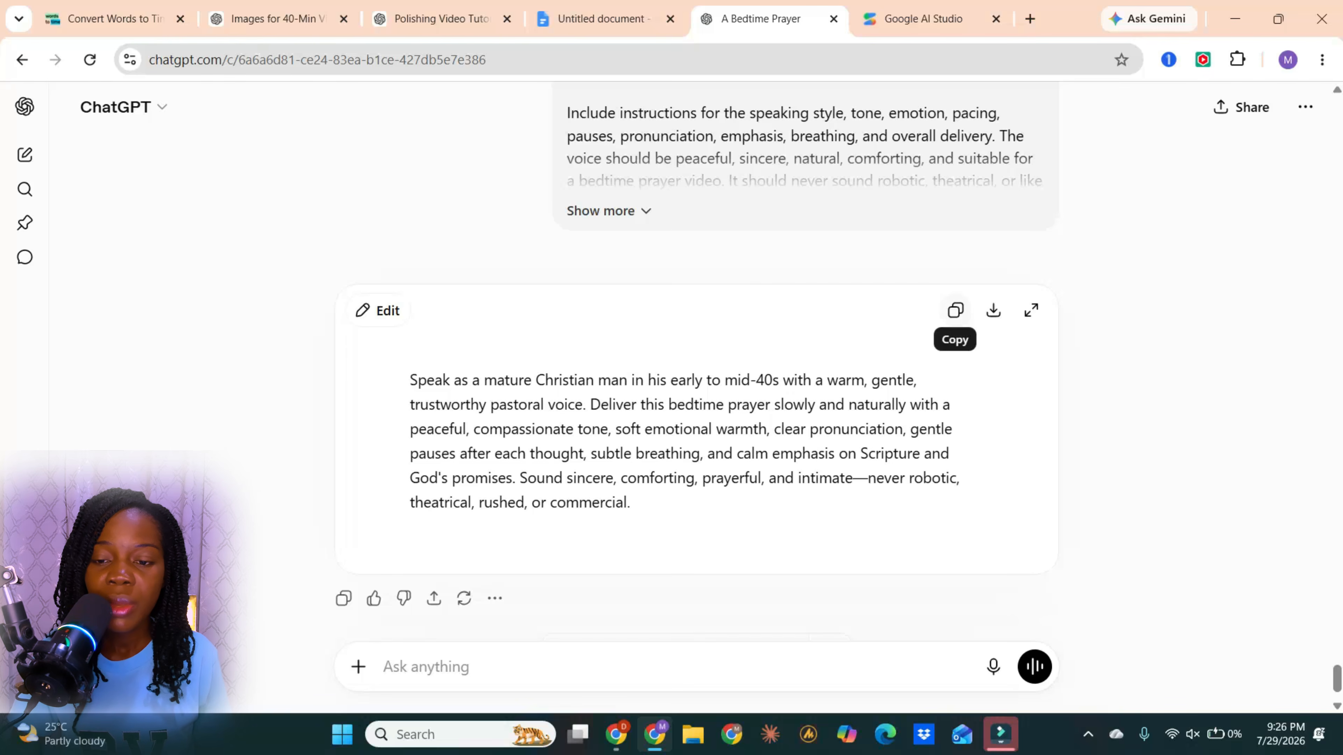
left_click(954, 310)
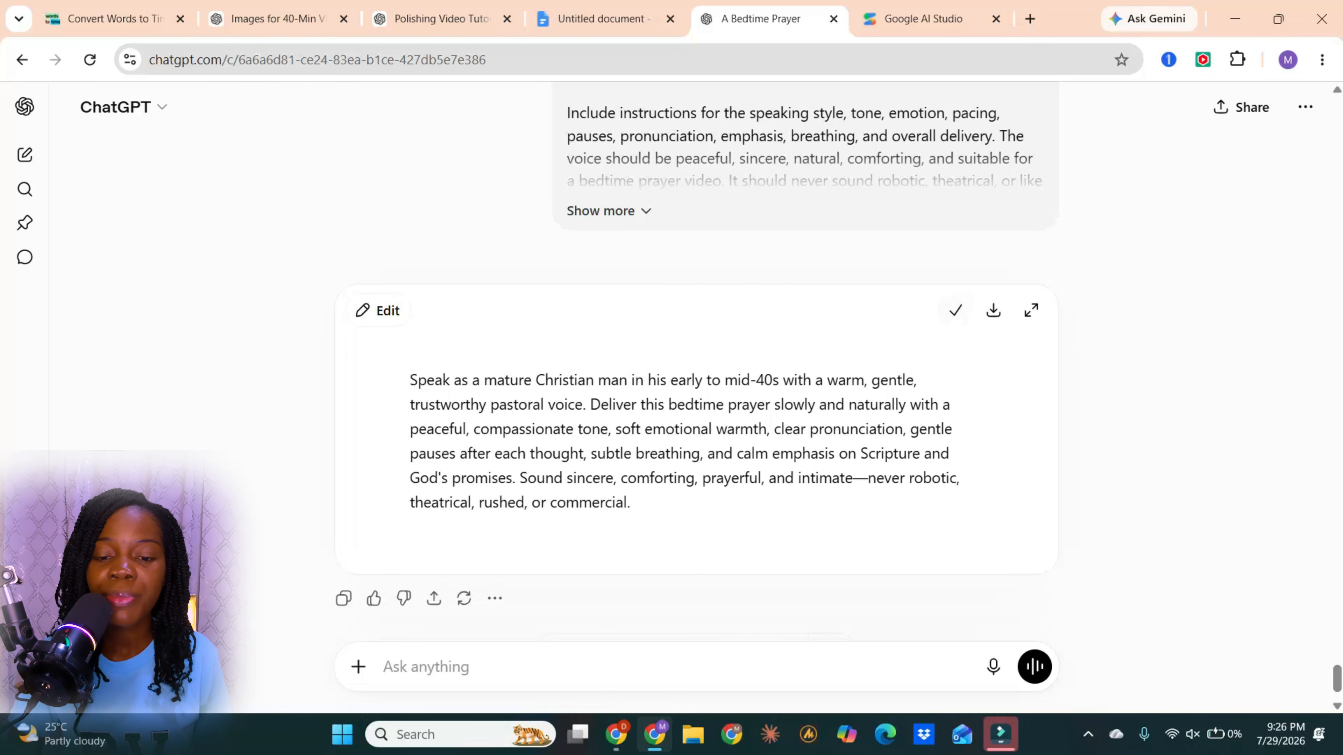
left_click_drag(630, 503, 410, 379)
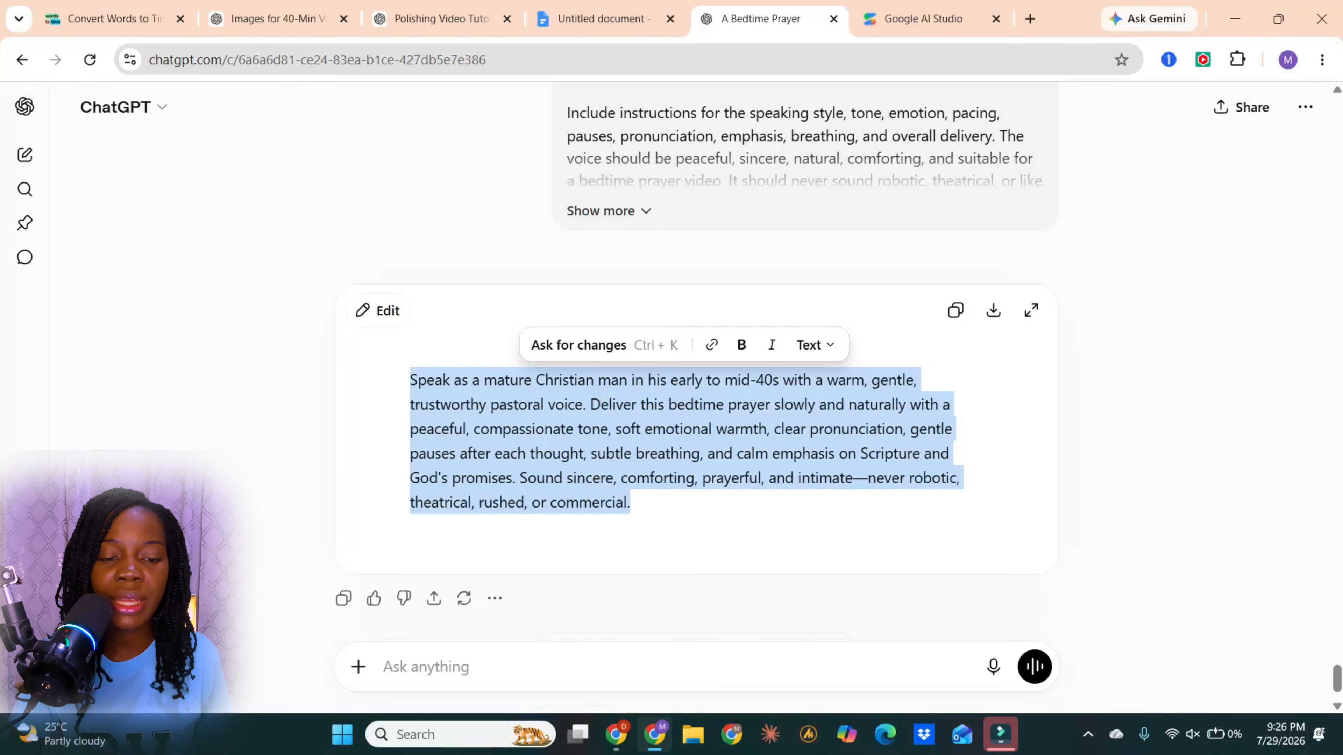
right_click(465, 476)
left_click(507, 306)
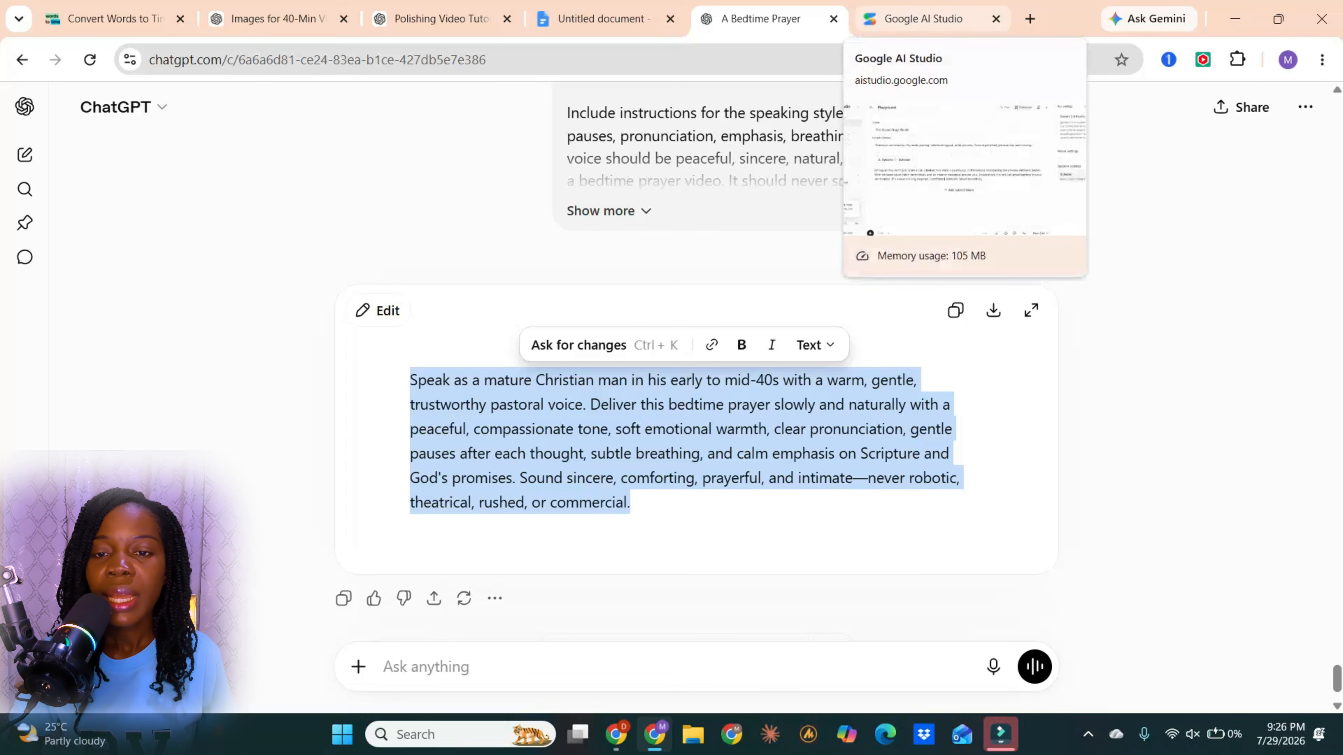
- Replace the Sample Context text in Google AI Studio with the copied voice prompt
left_click(923, 18)
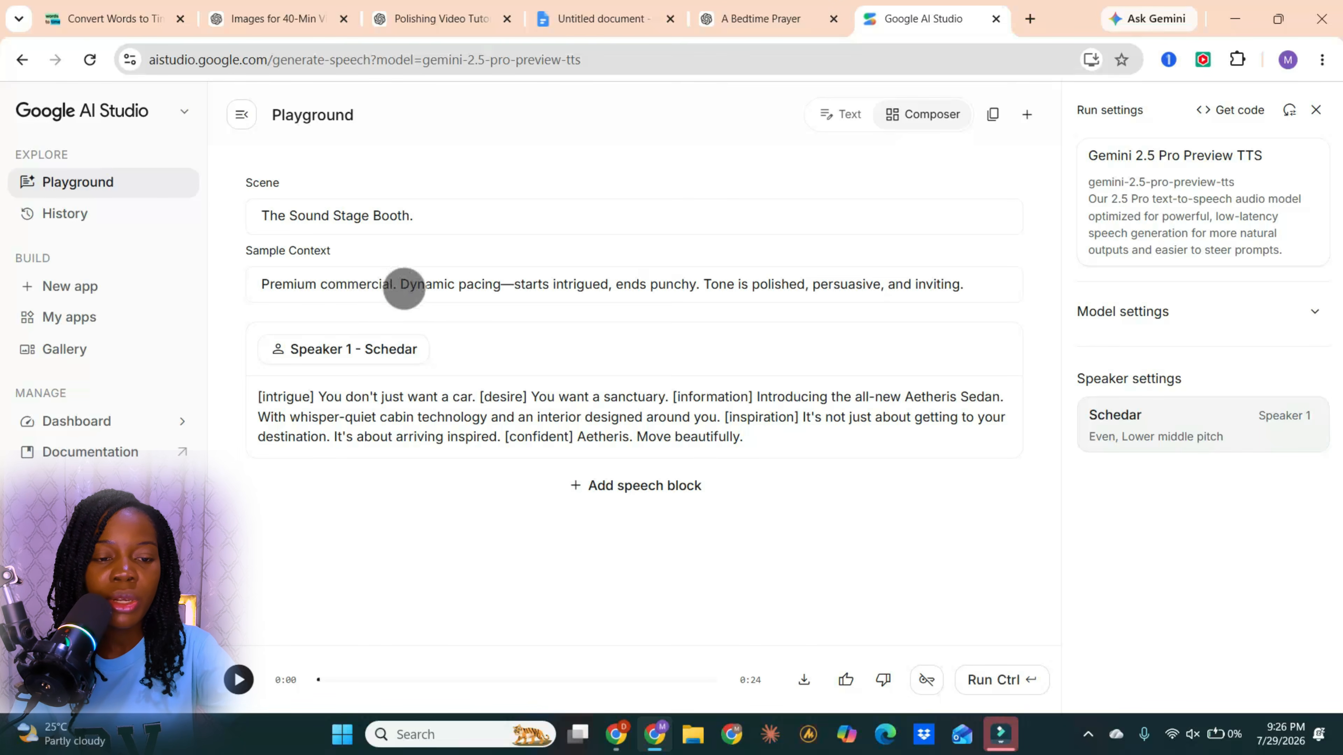
triple_click(513, 284)
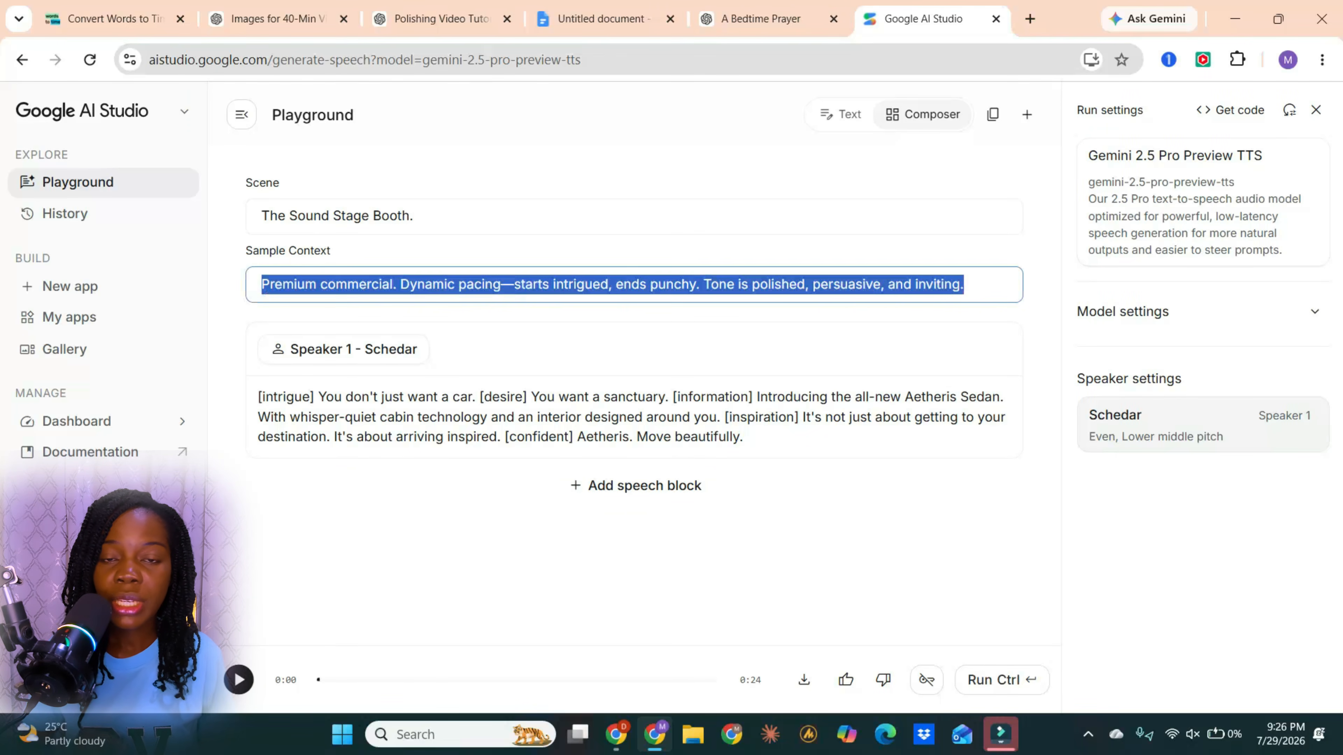
key("BackSpace")
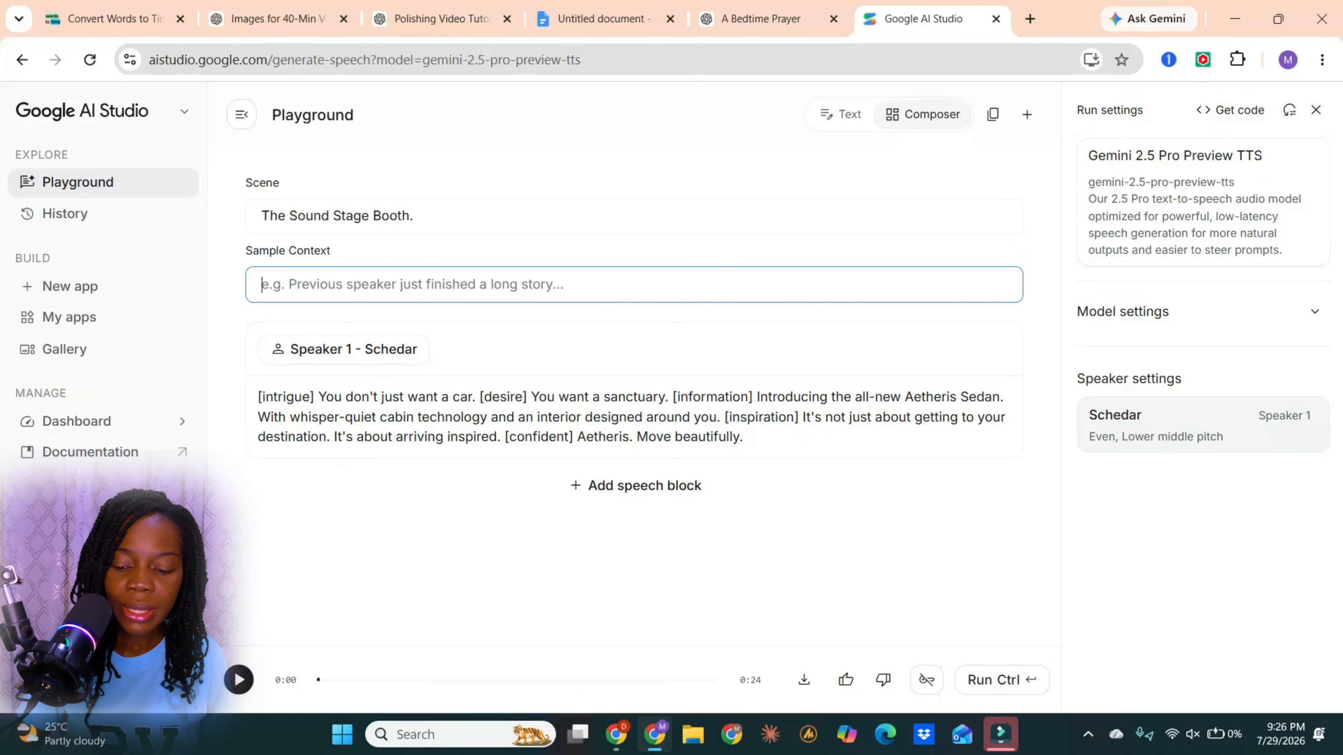
right_click(518, 290)
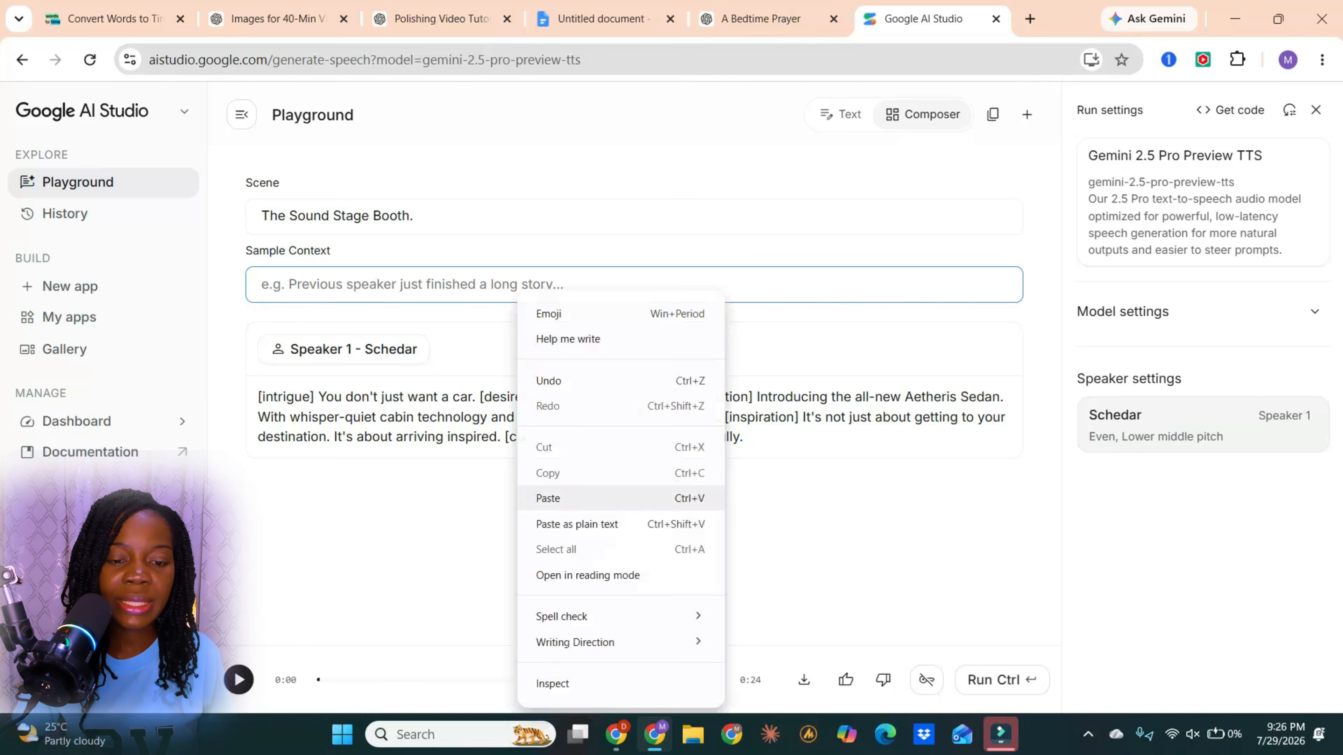
left_click(550, 498)
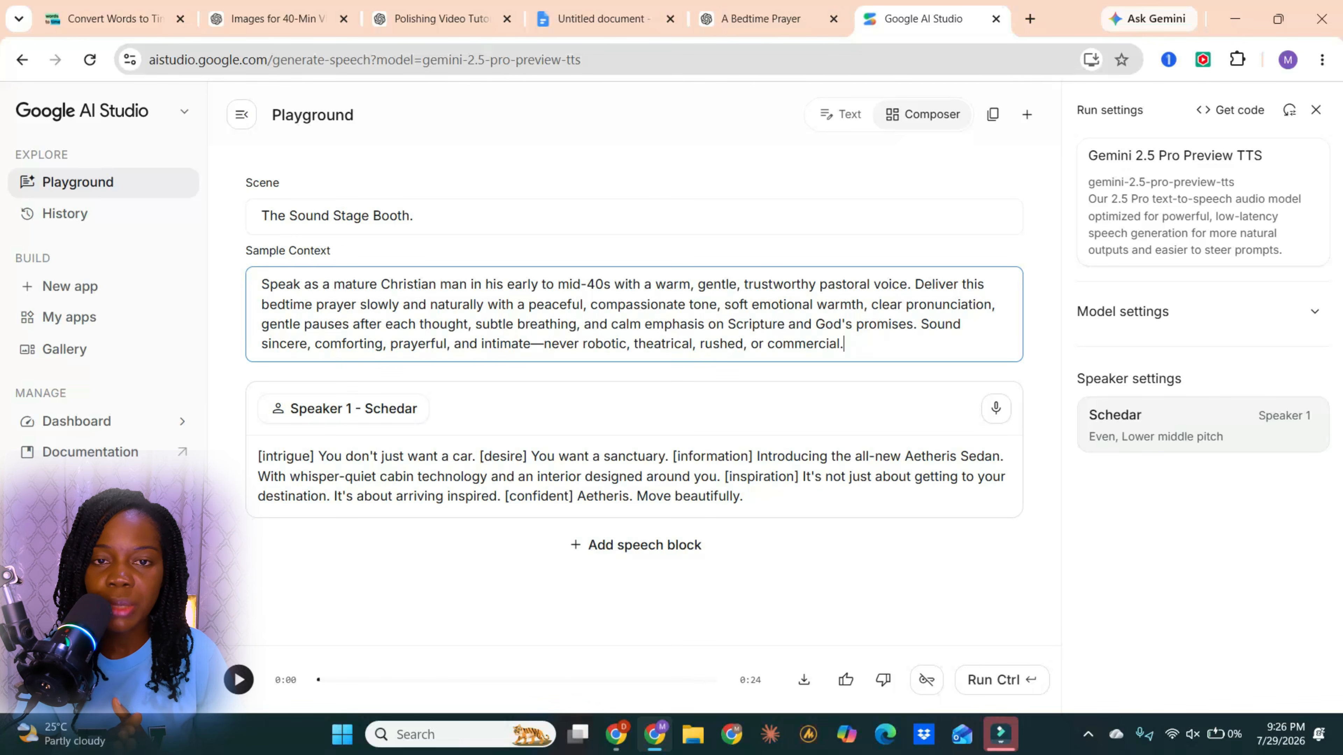
- Return to the ChatGPT chat and copy the full bedtime prayer voiceover script
left_click(762, 18)
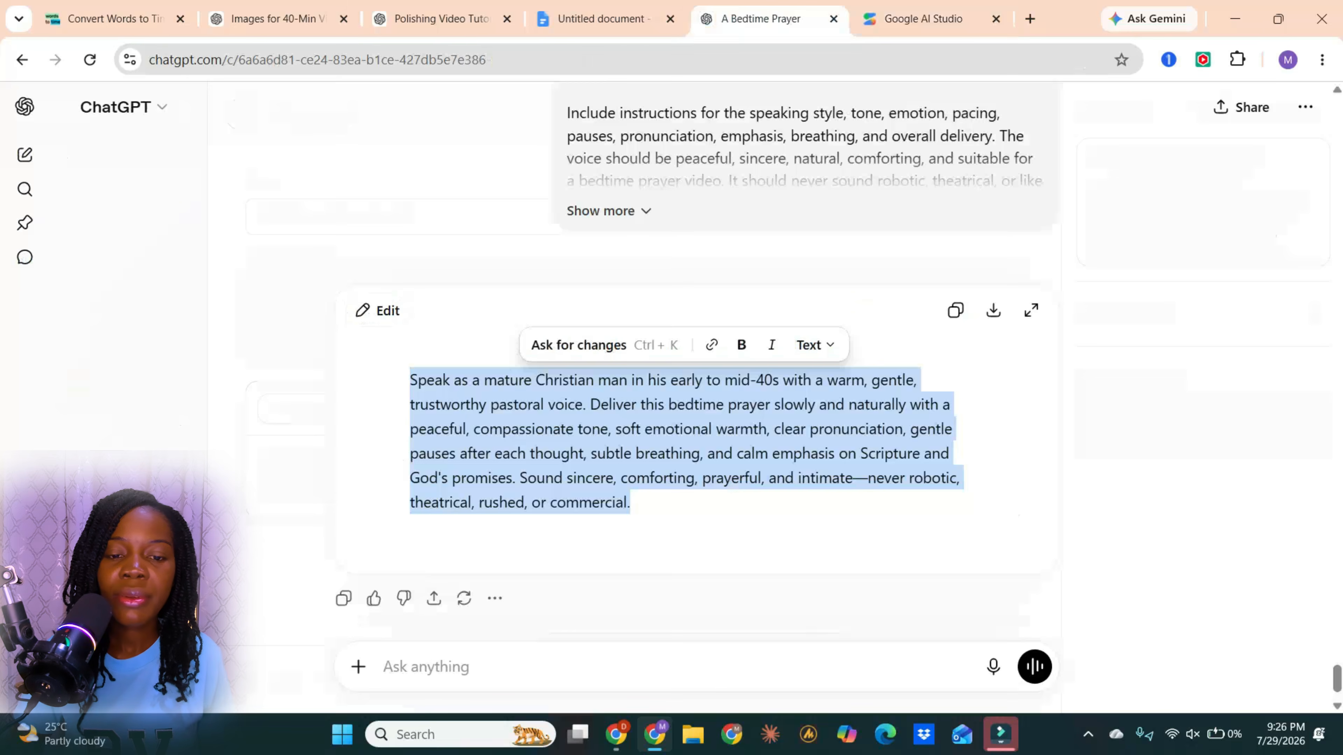
left_click(474, 387)
scroll(473, 387, "up", 15)
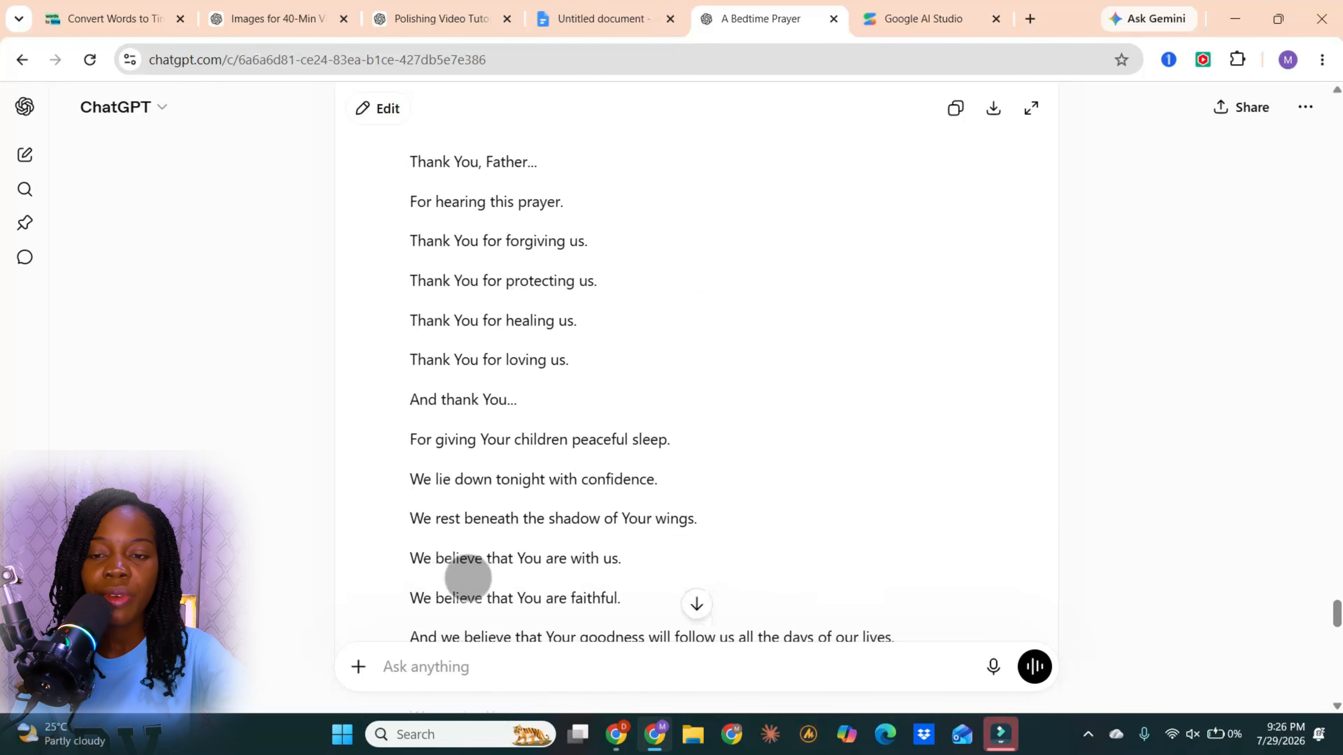
scroll(581, 396, "up", 15)
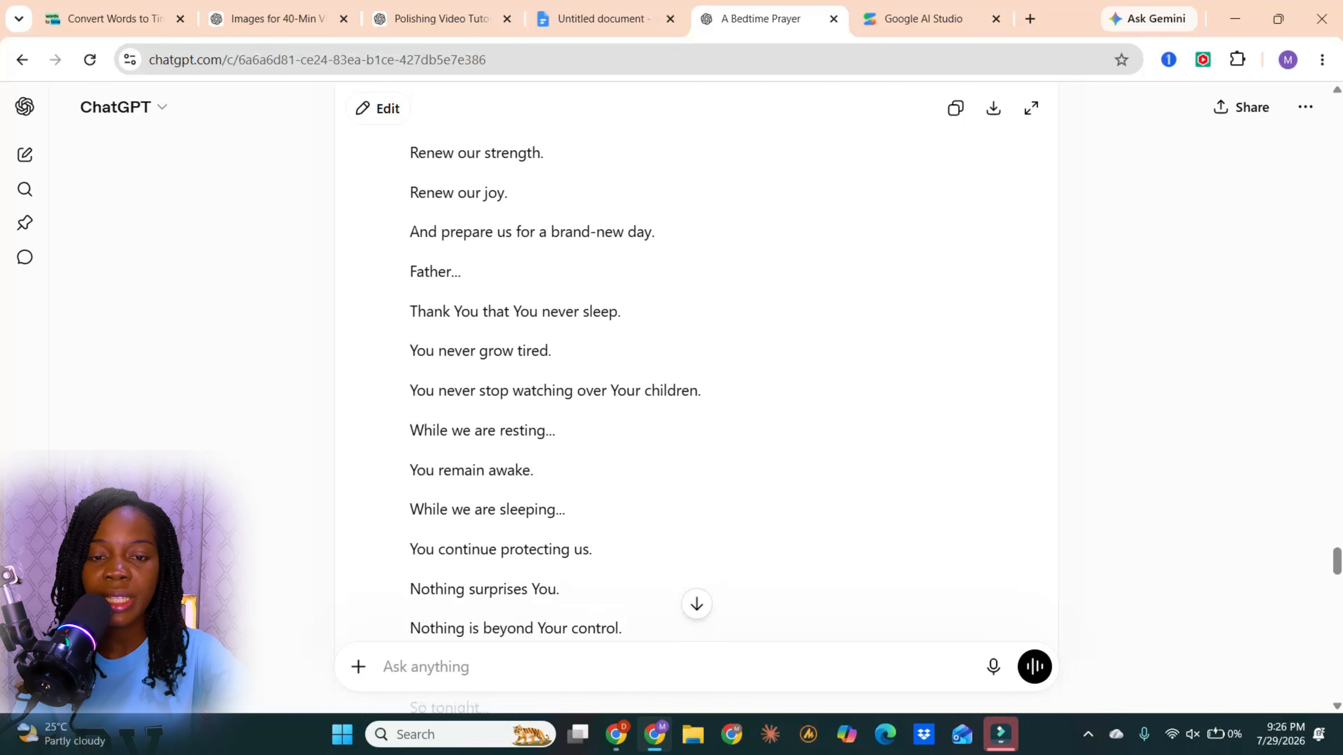
scroll(696, 386, "up", 2)
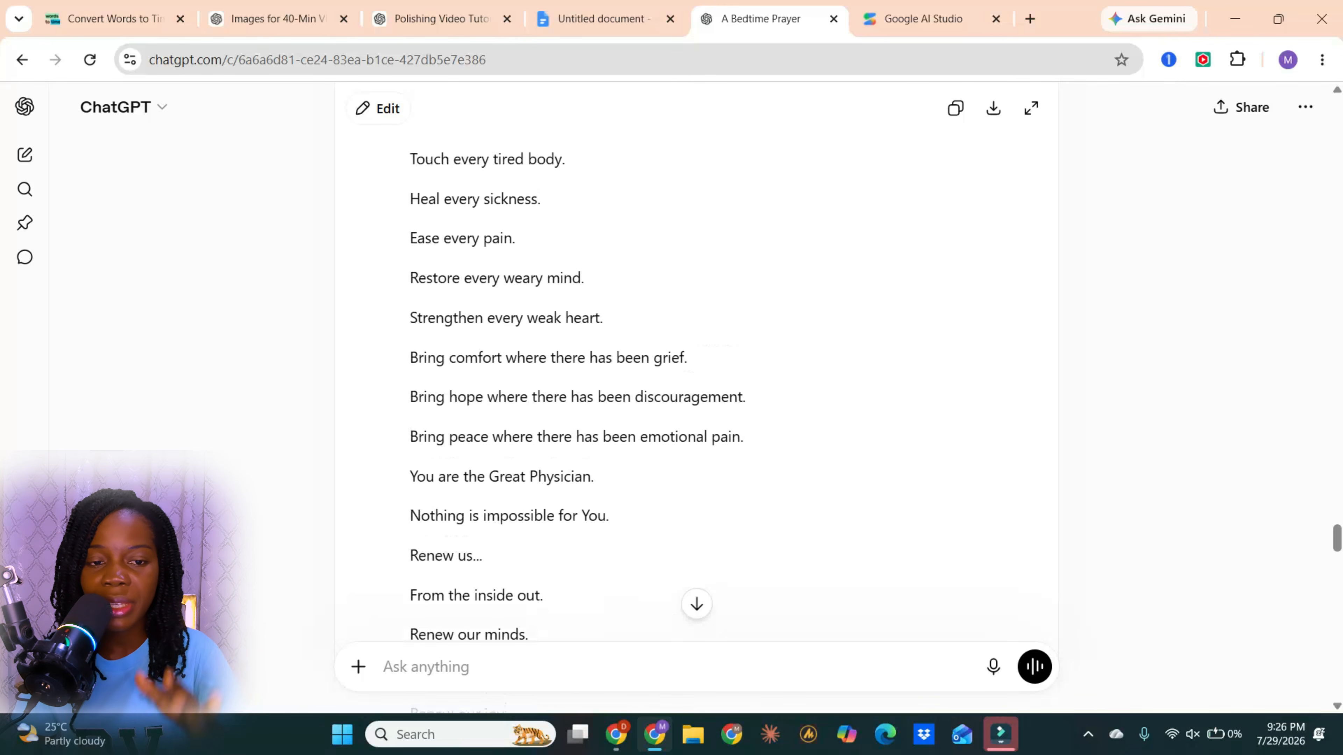
scroll(582, 396, "up", 15)
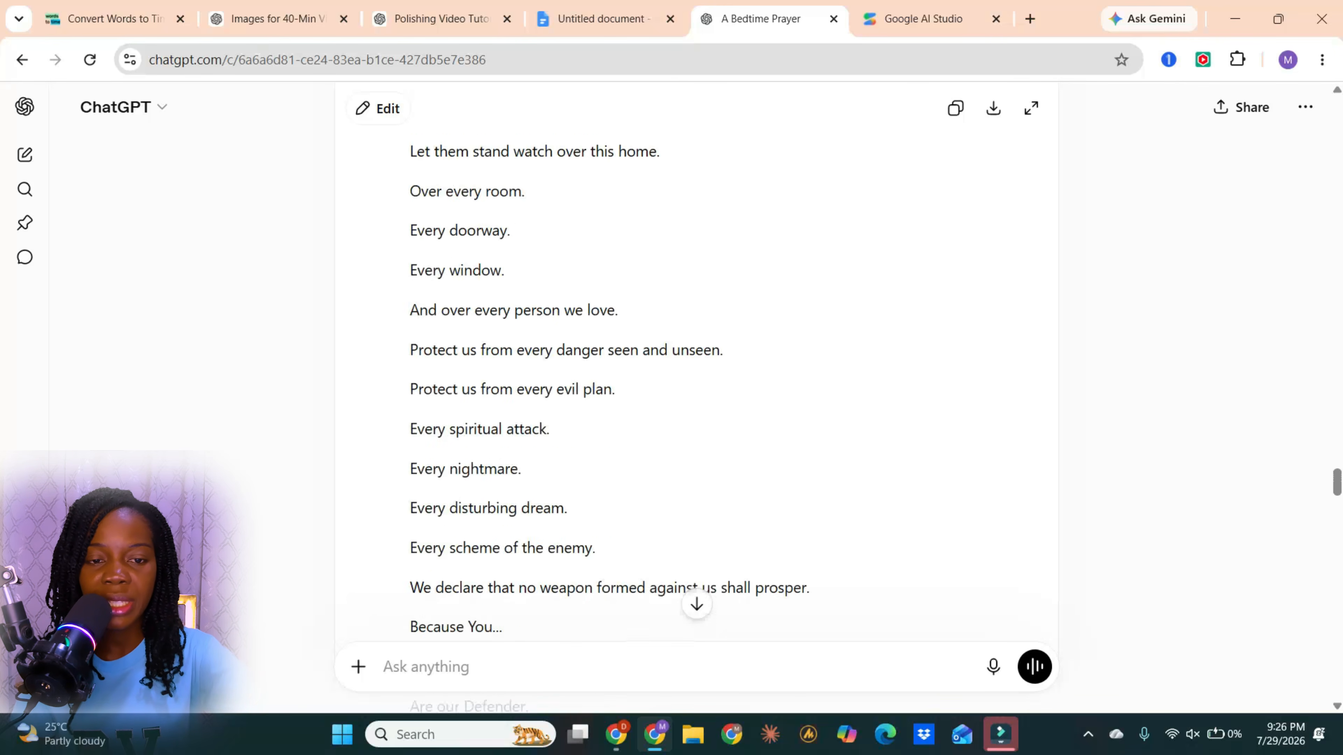
scroll(479, 481, "up", 15)
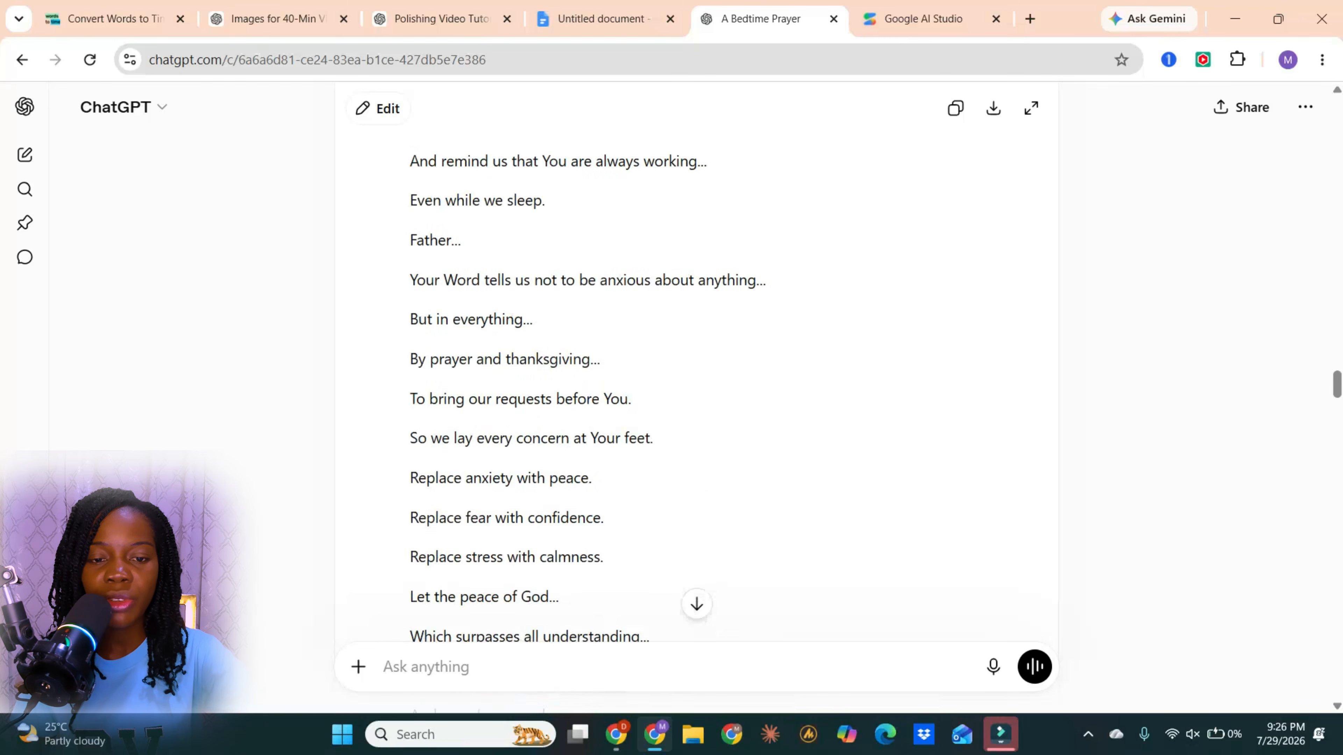
scroll(479, 480, "up", 8)
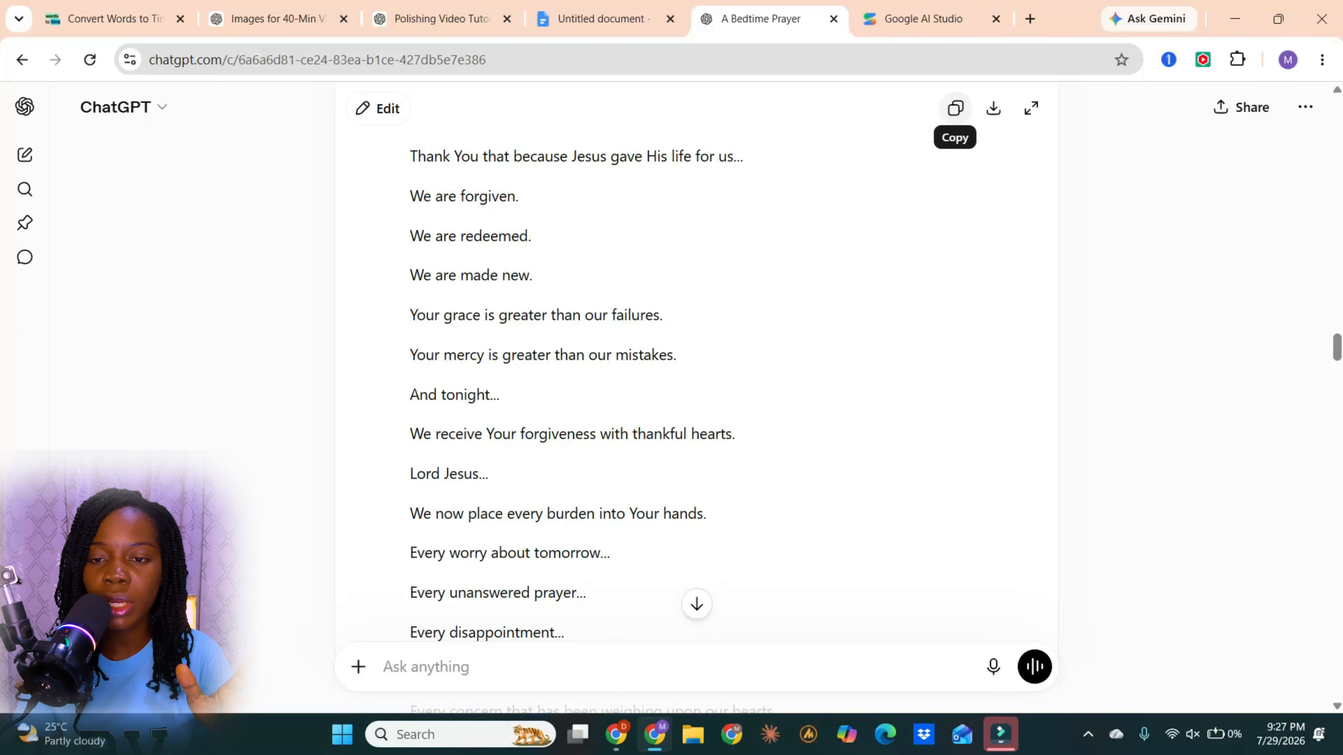
left_click(952, 110)
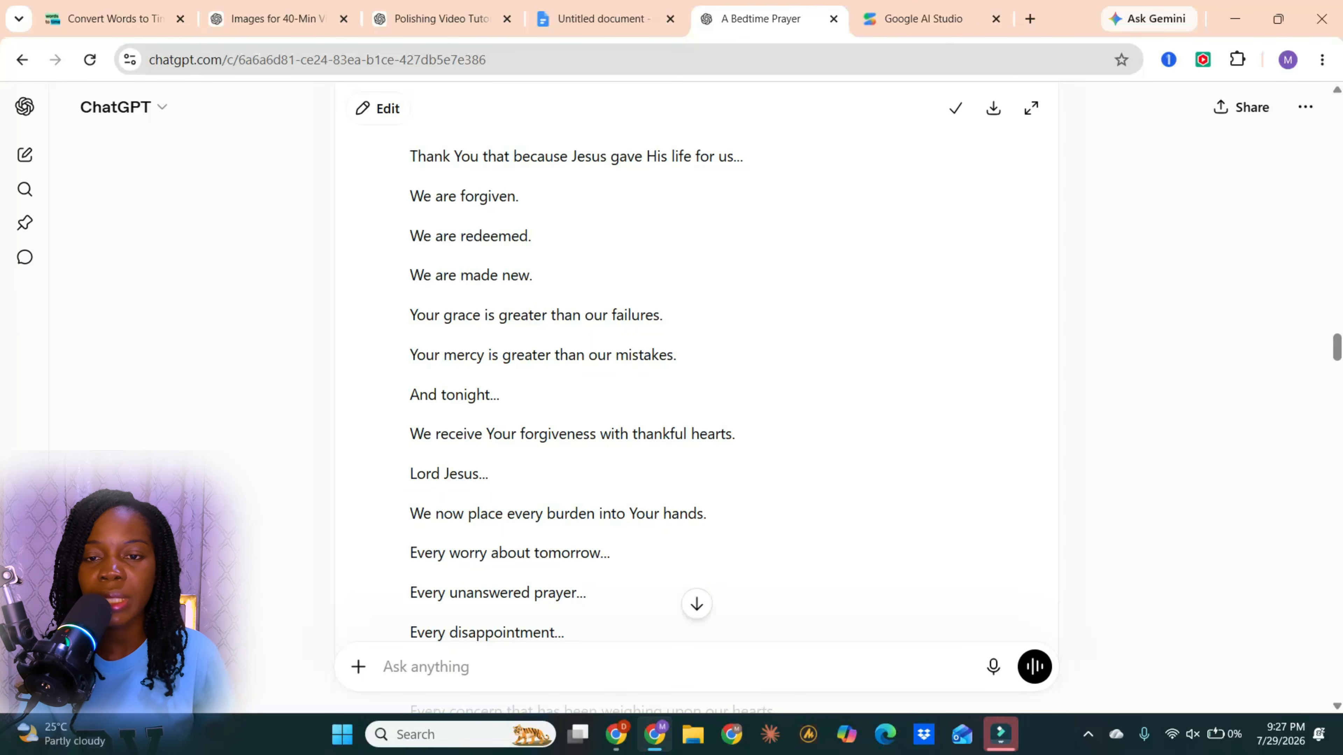
- Switch to Google AI Studio, replace the Speaker 1 sample text with the copied bedtime prayer script, and generate the voiceover
left_click(922, 19)
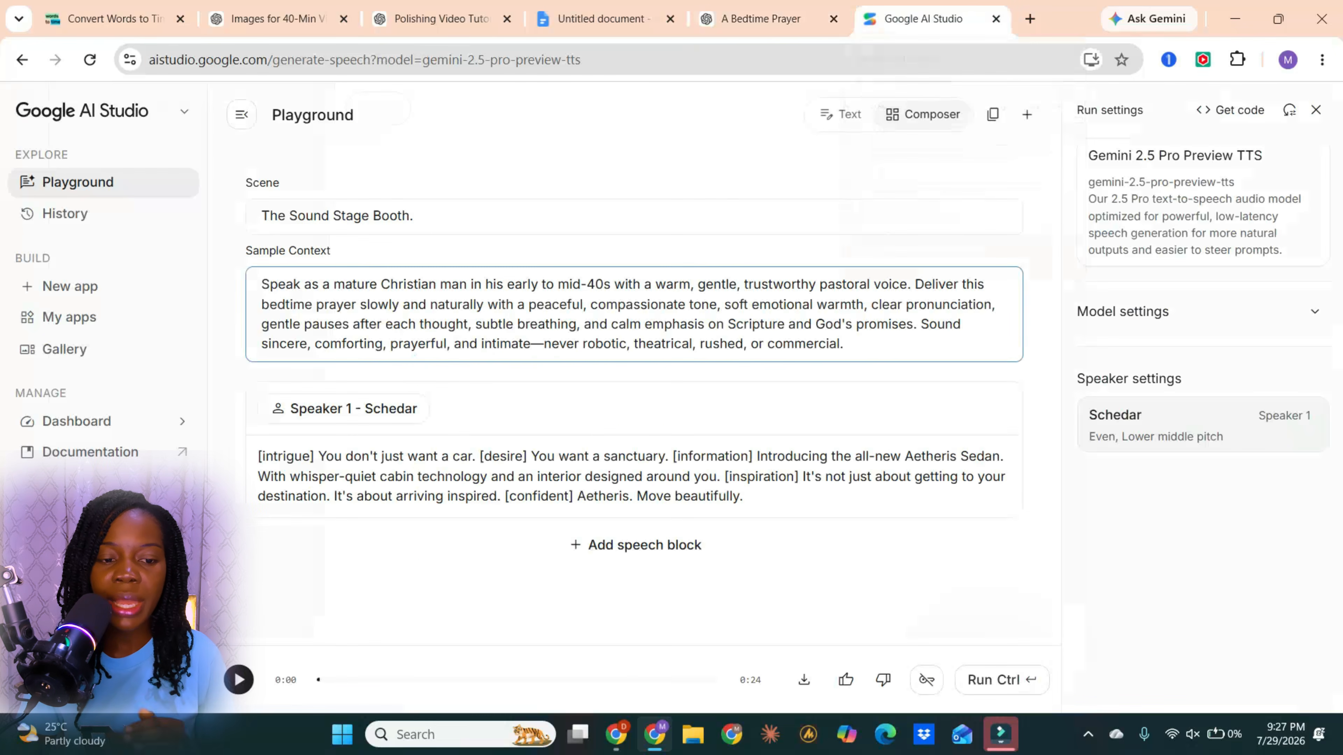
triple_click(387, 476)
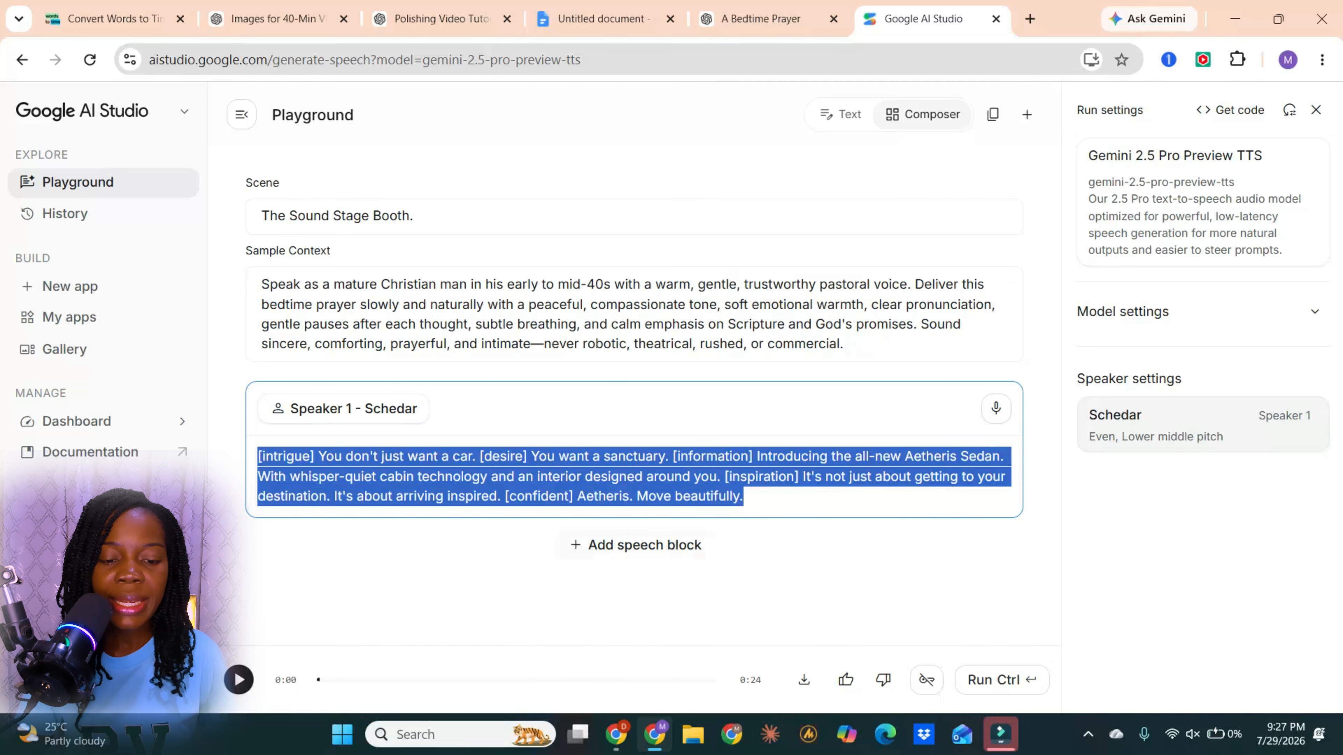
right_click(539, 476)
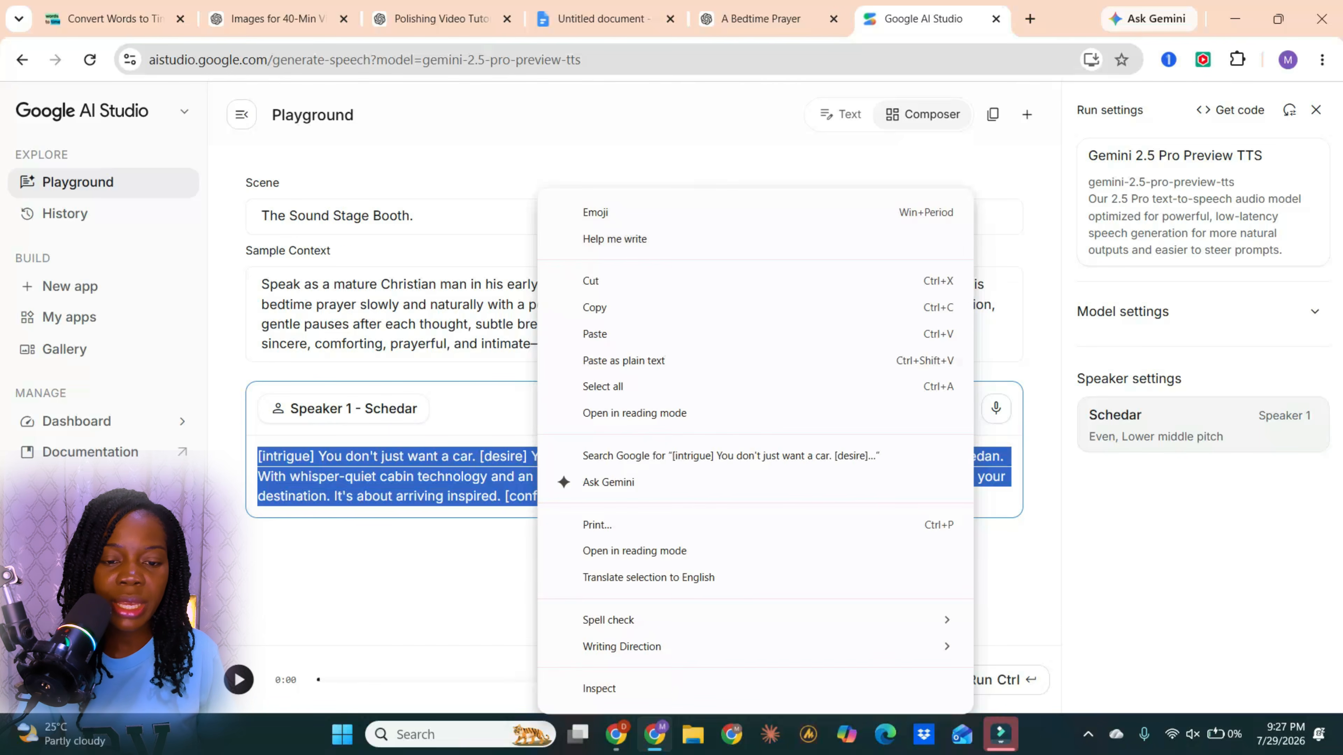
key("Escape")
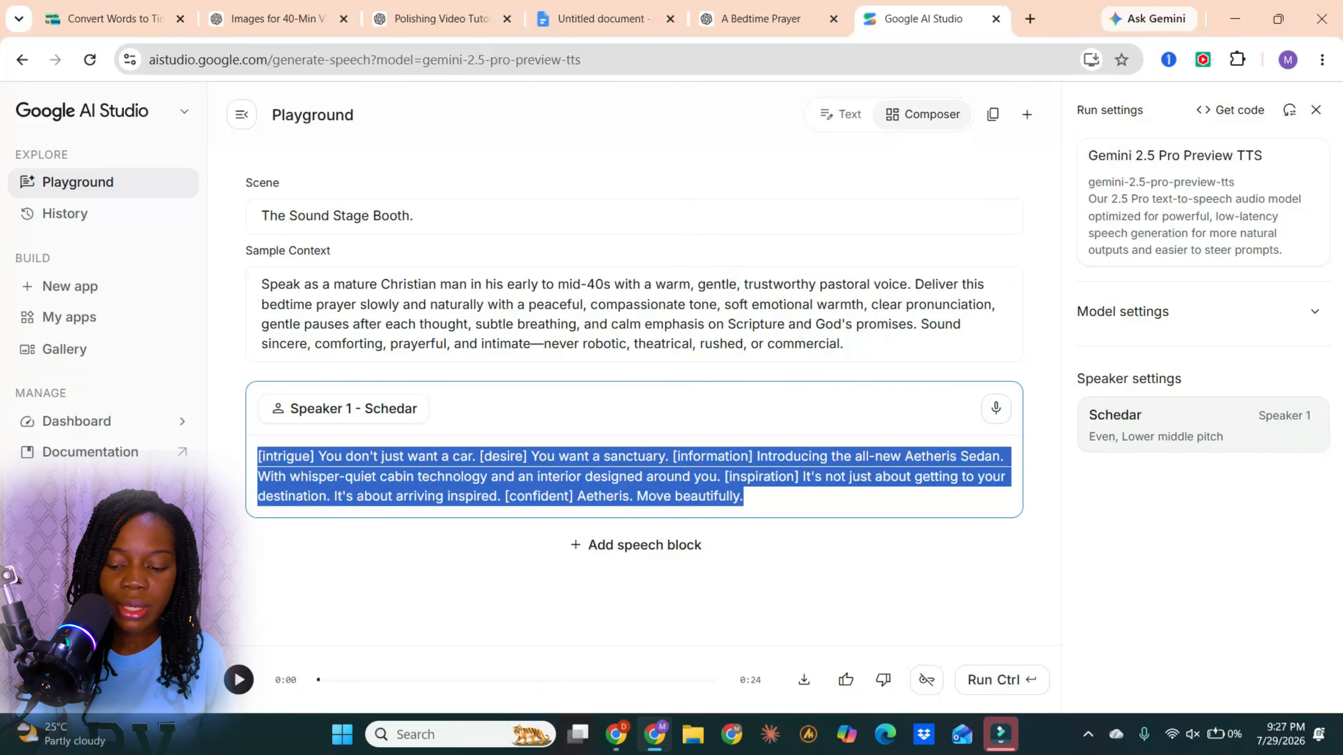
key("BackSpace")
right_click(288, 459)
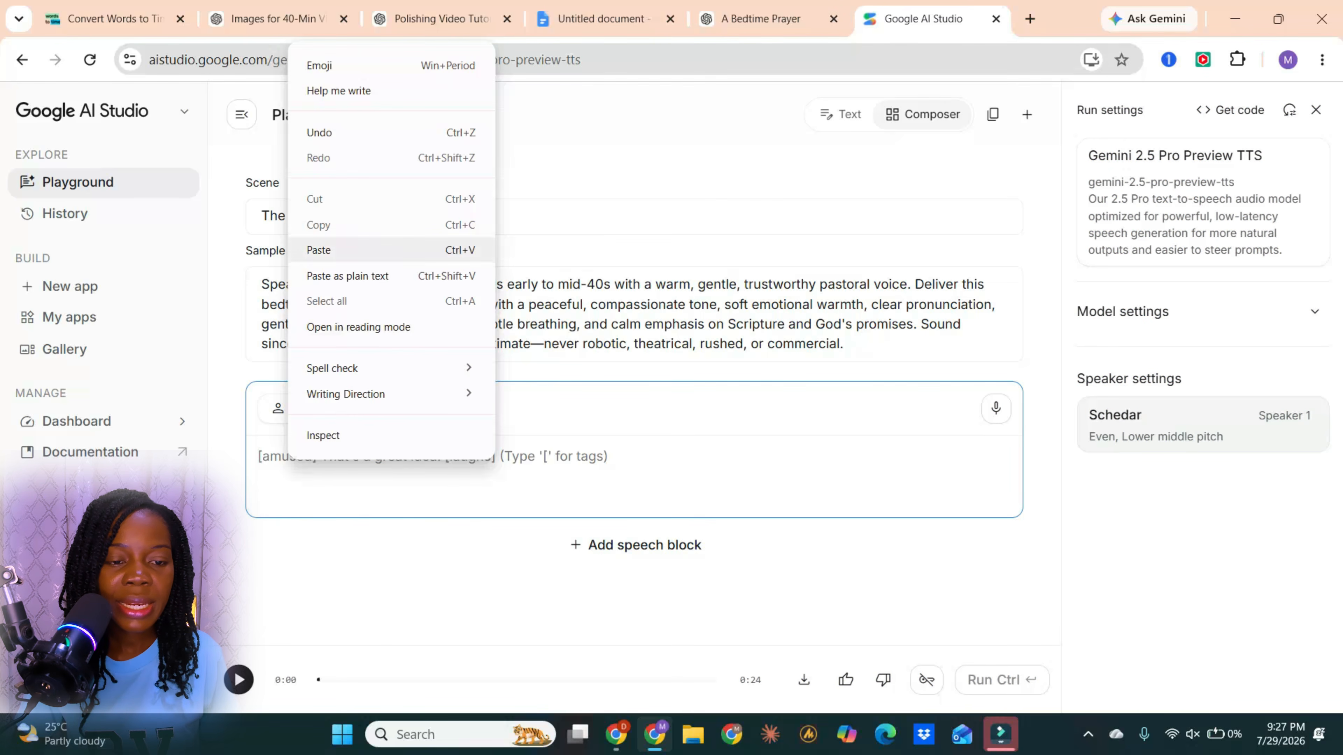
left_click(318, 249)
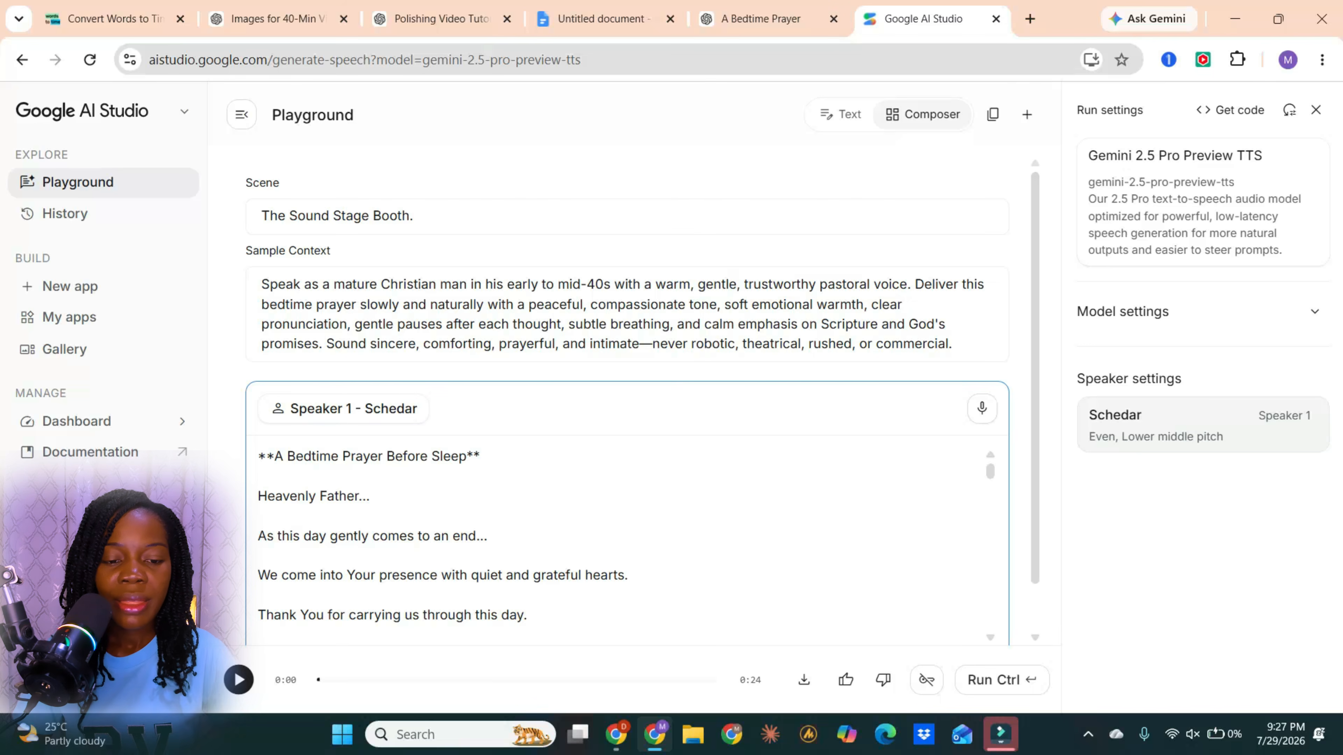
scroll(647, 552, "down", 5)
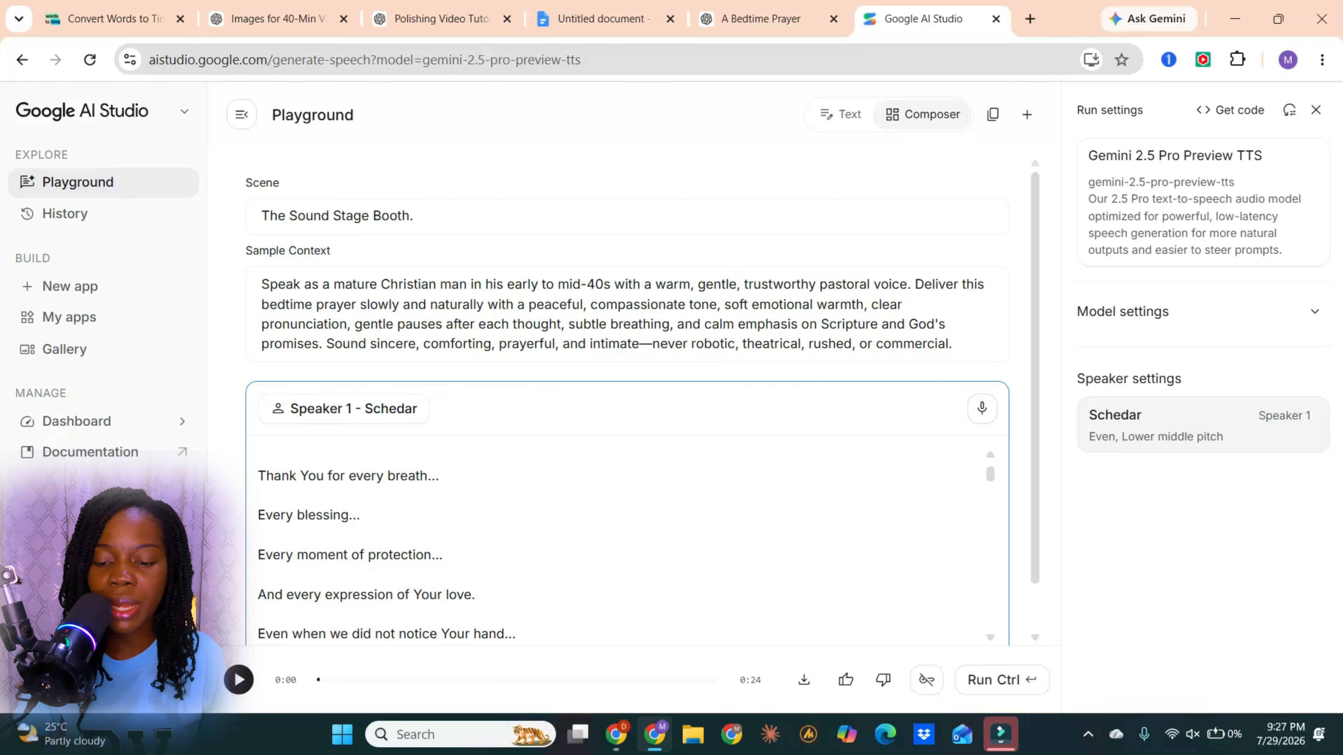
left_click(994, 680)
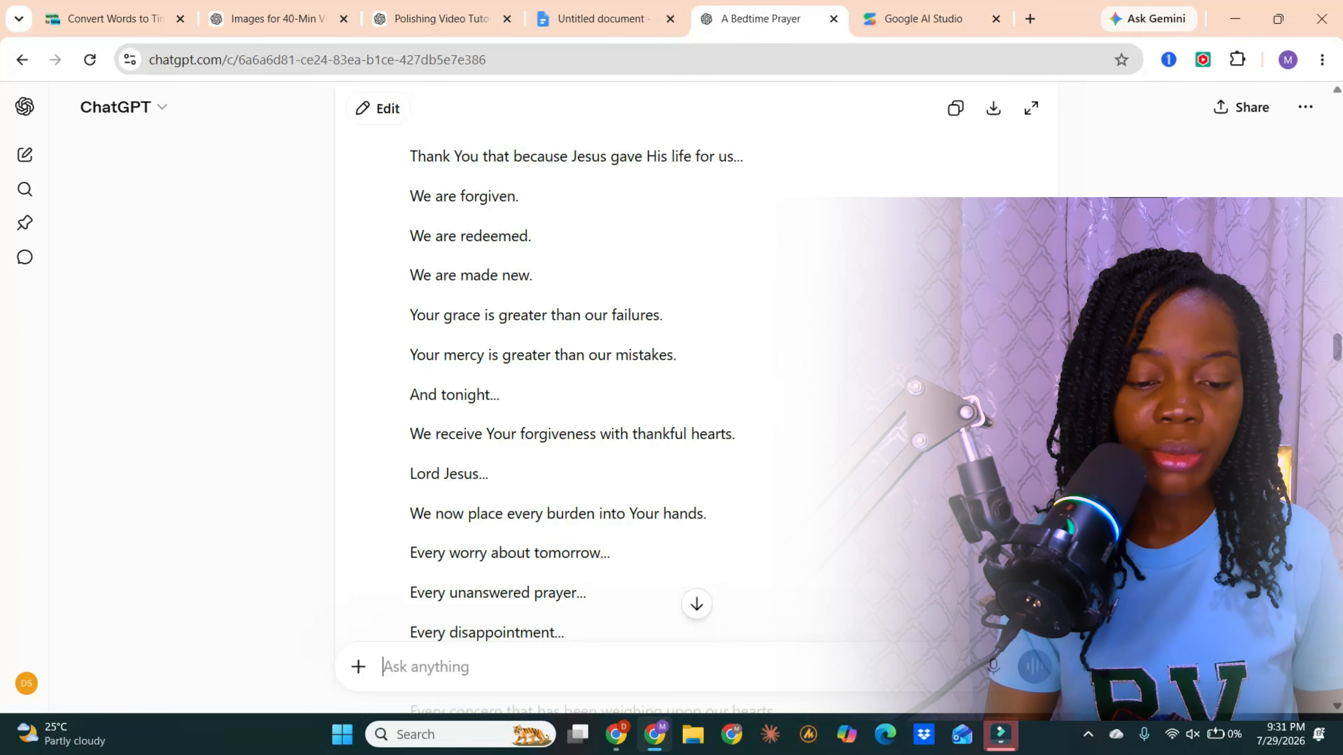
- Ask ChatGPT for ultra-realistic, photorealistic HDR 8K nature scene prompts with cinematic lighting and no people, buildings, text or man-made objects
key("ctrl+v")
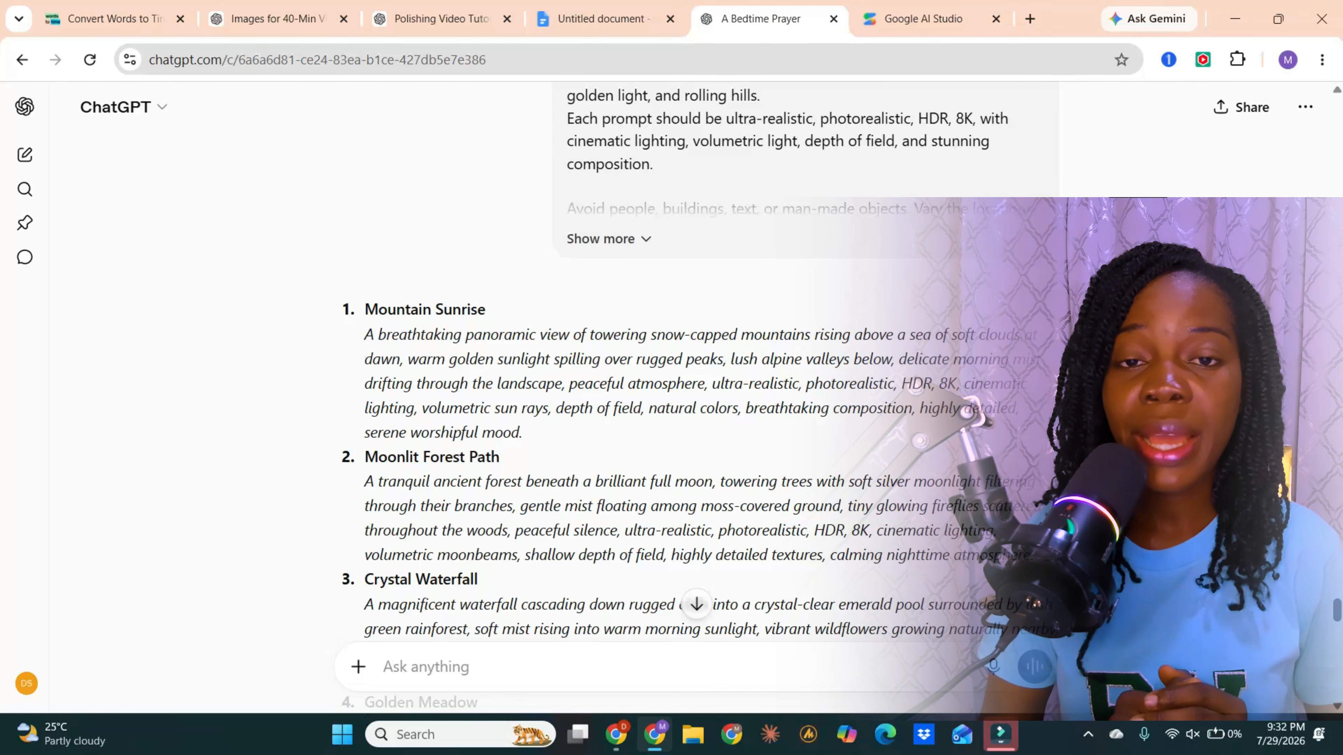
- Open Google Vids in a new browser tab and start a landscape Veo 3.1 AI video clip
key("ctrl+t")
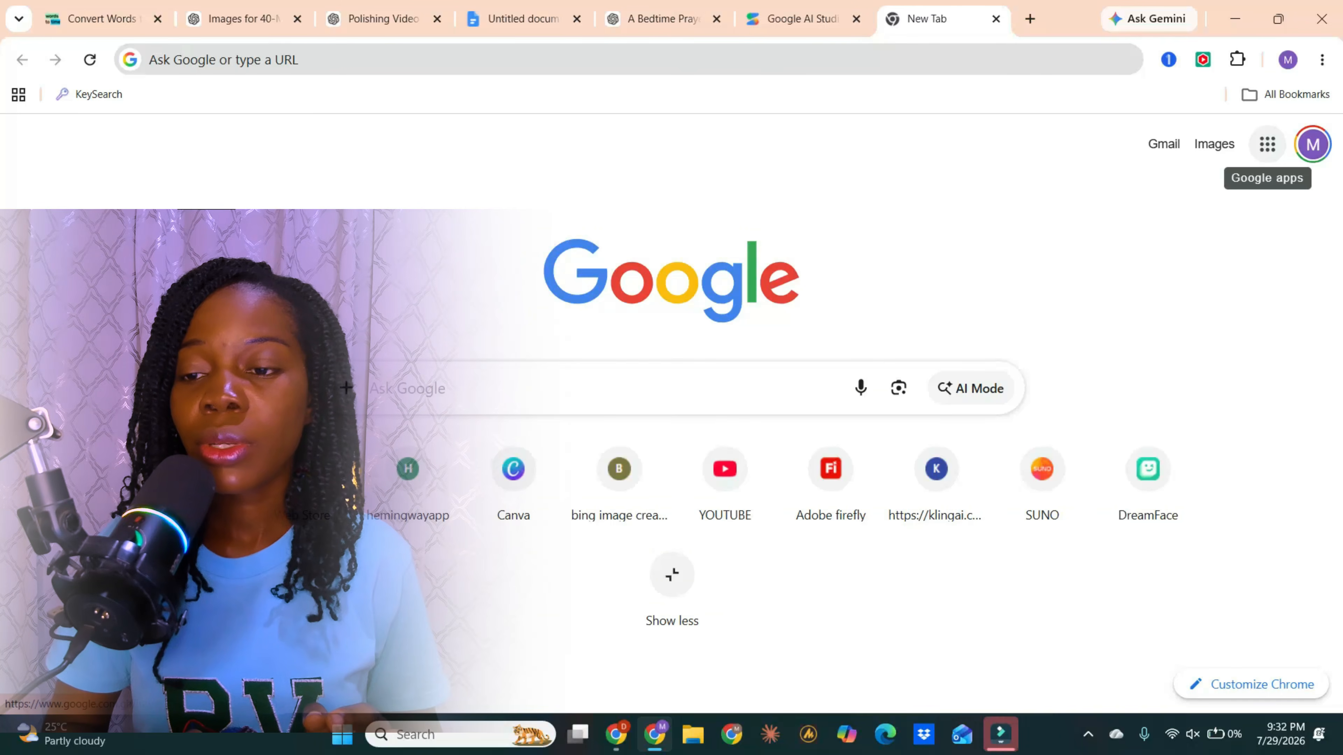
left_click(1268, 143)
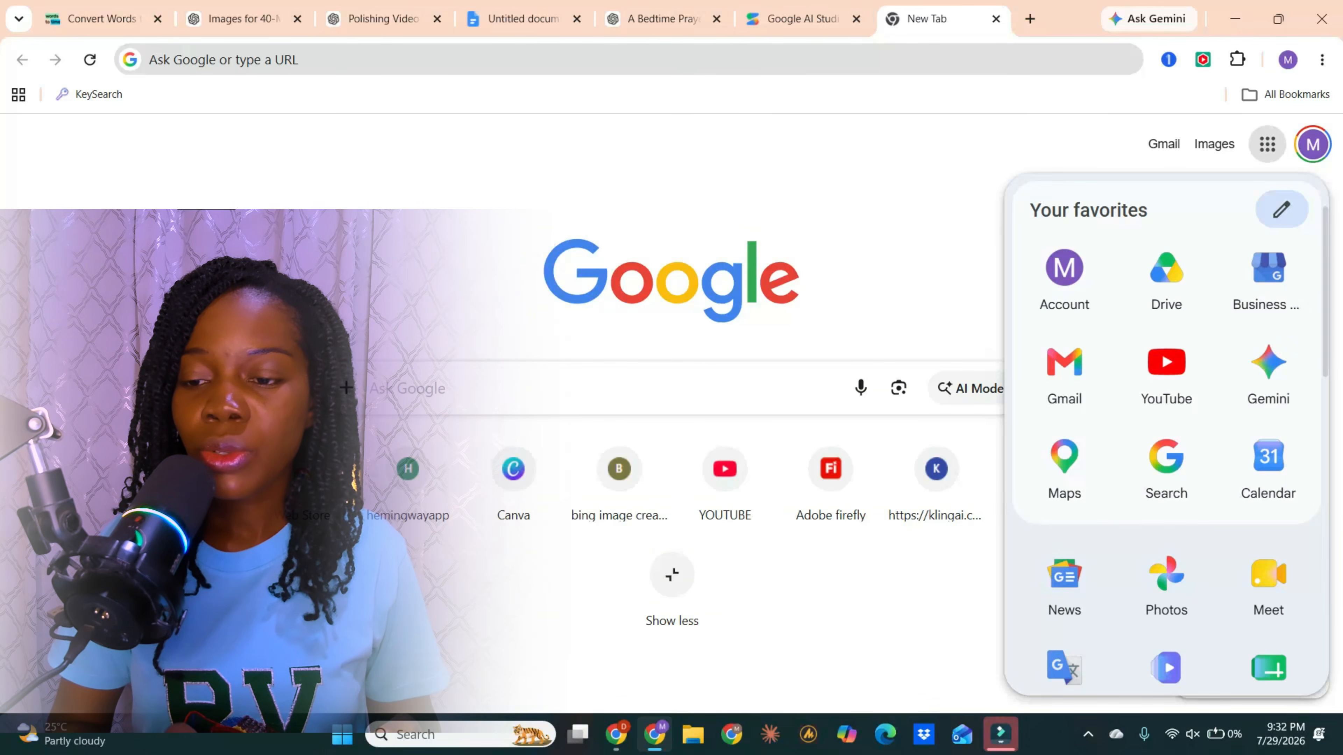
scroll(1166, 433, "down", 4)
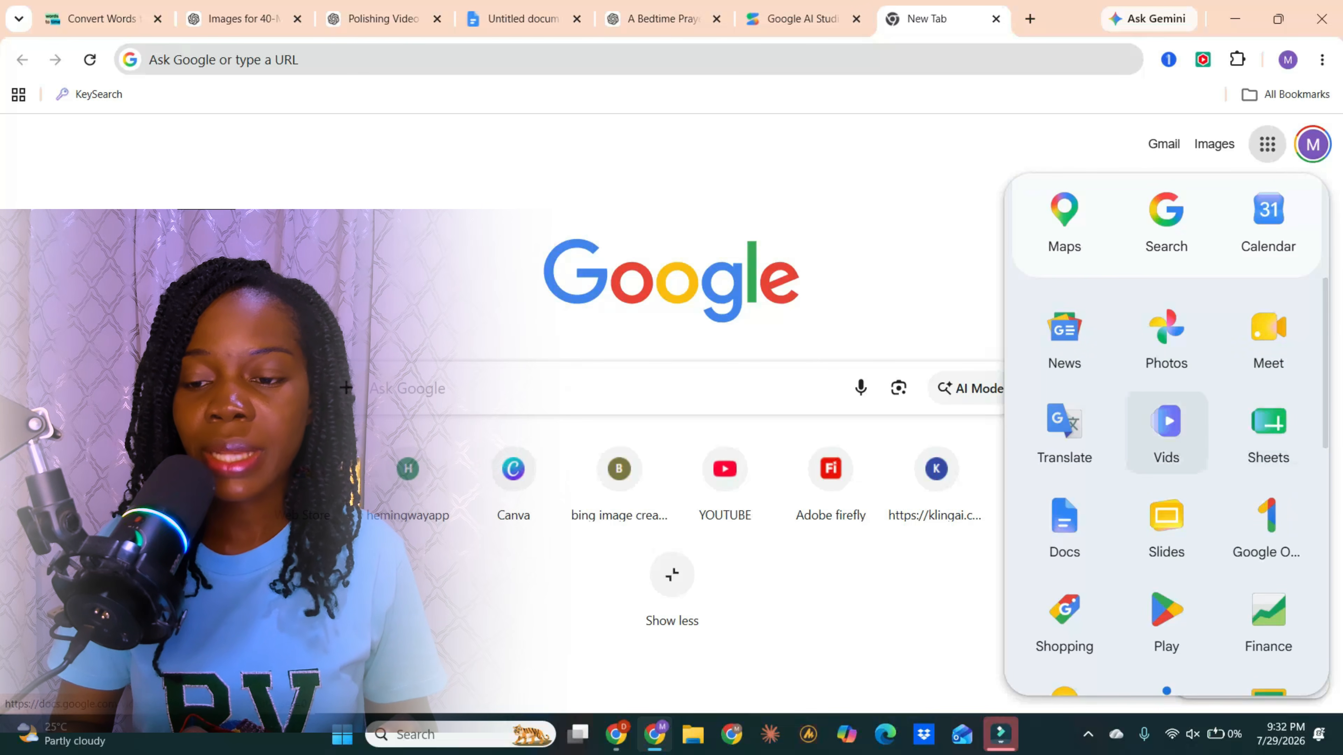
left_click(1167, 431)
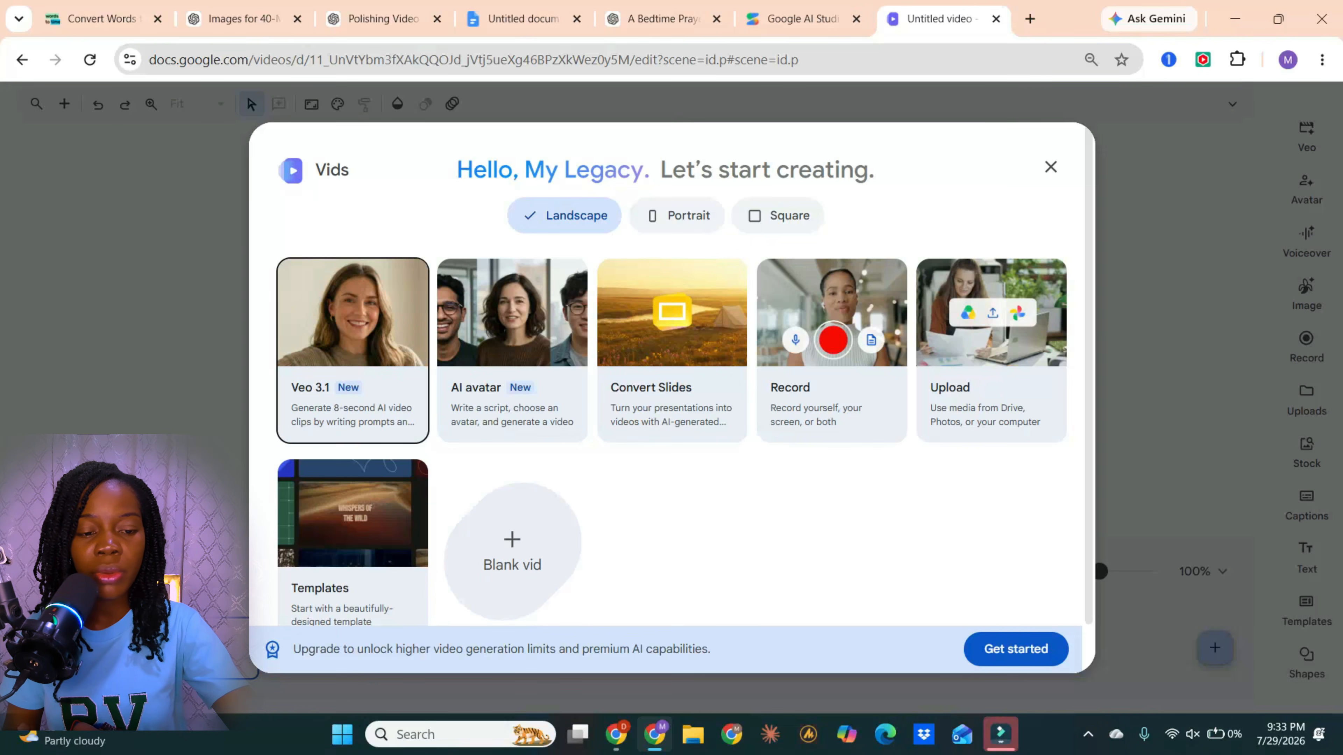
left_click(349, 317)
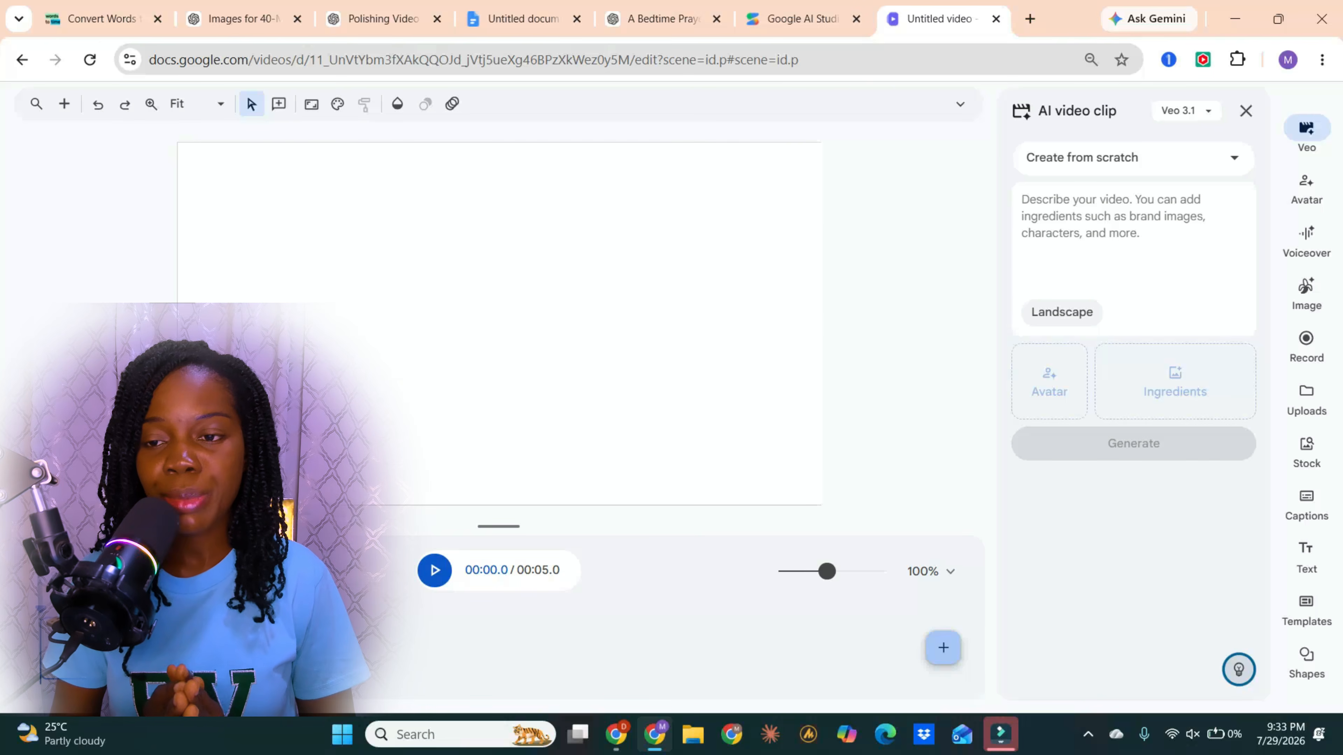
- Return to the ChatGPT bedtime prayer chat and copy the full Mountain Sunrise prompt without its title
left_click(649, 22)
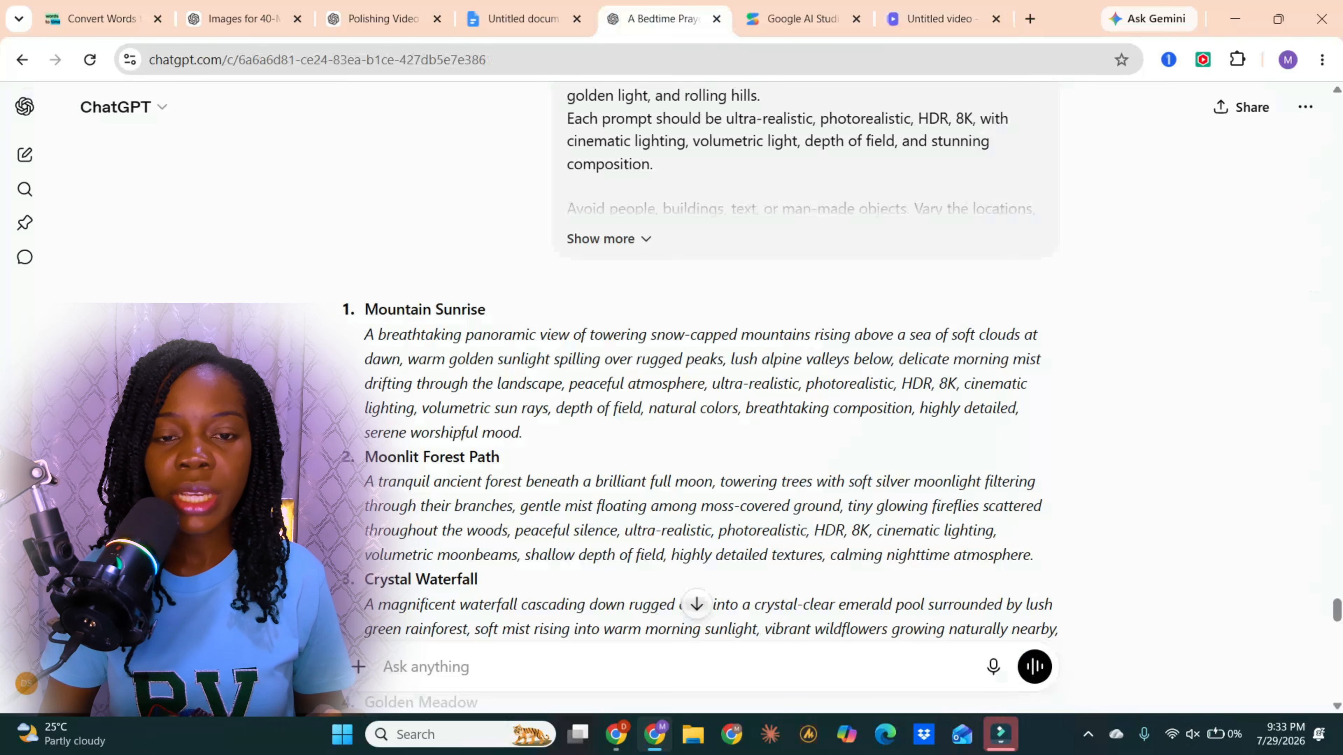
left_click_drag(523, 433, 364, 334)
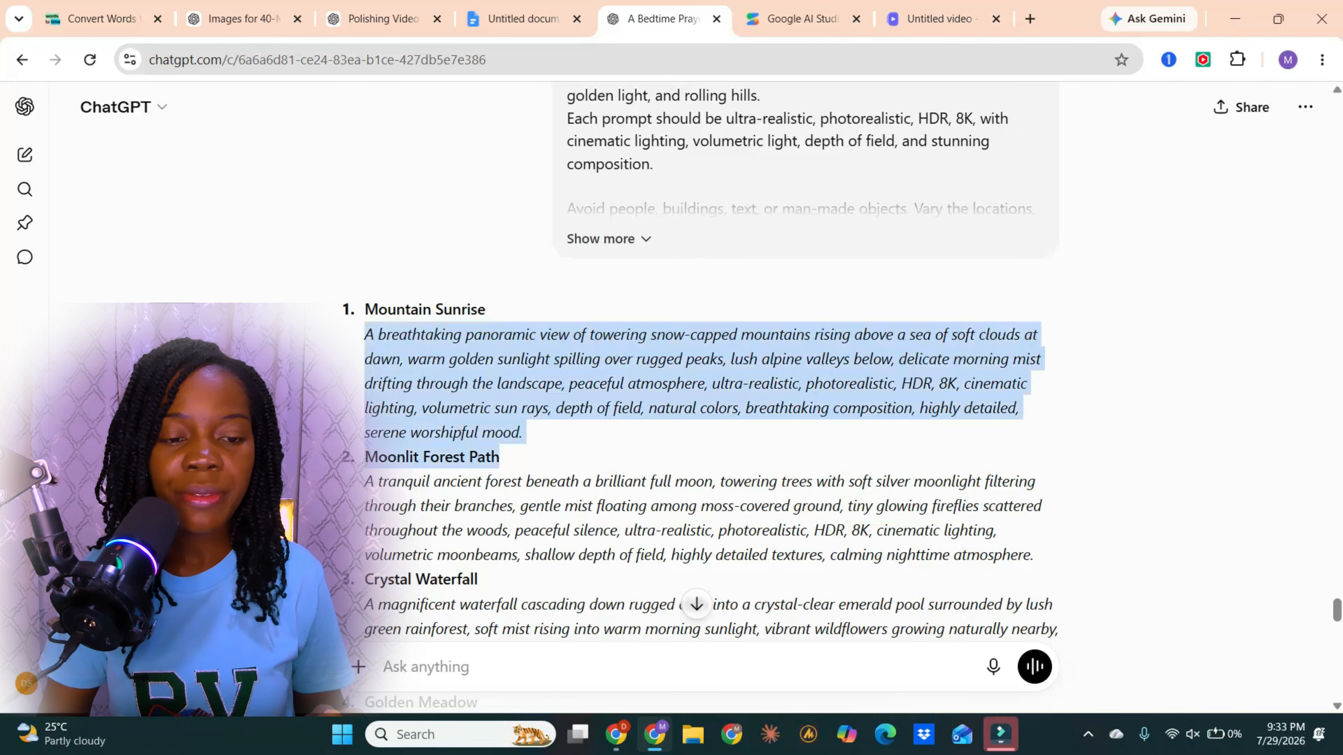
left_click(365, 288)
left_click_drag(522, 432, 365, 334)
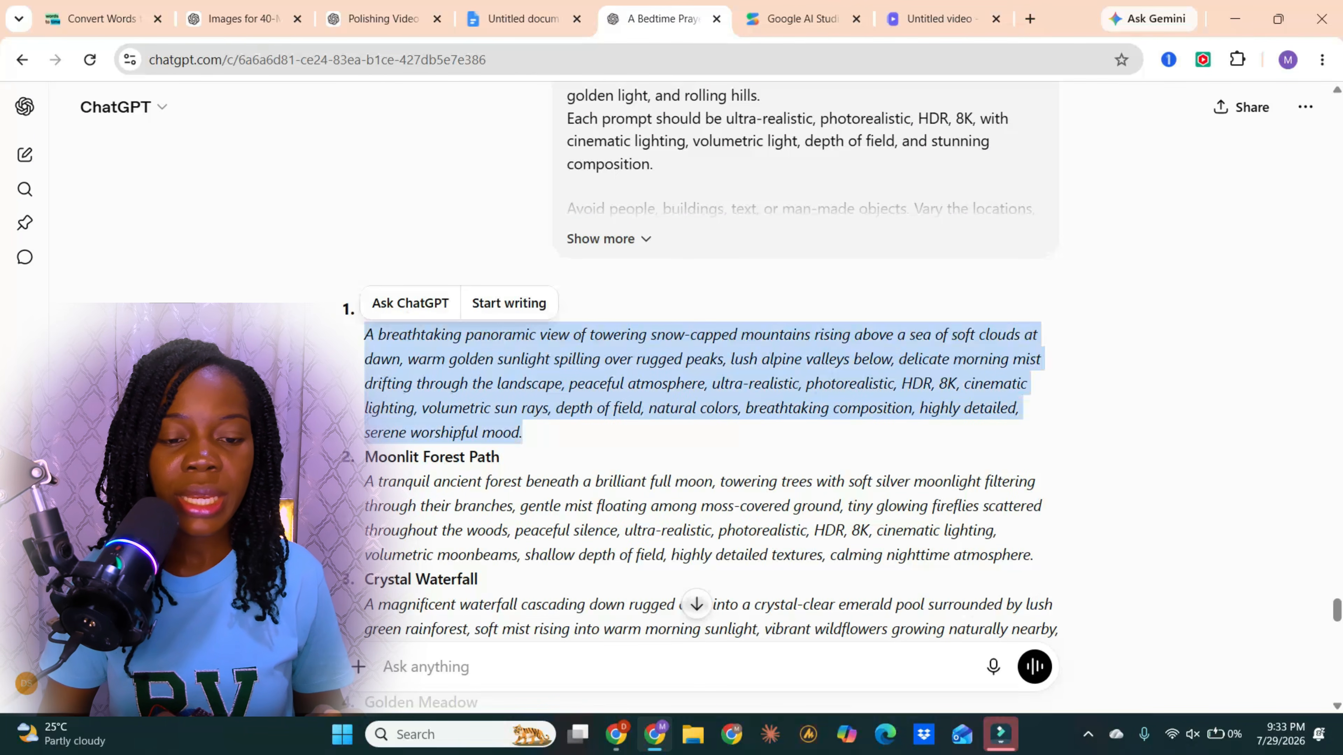
right_click(475, 401)
left_click(531, 423)
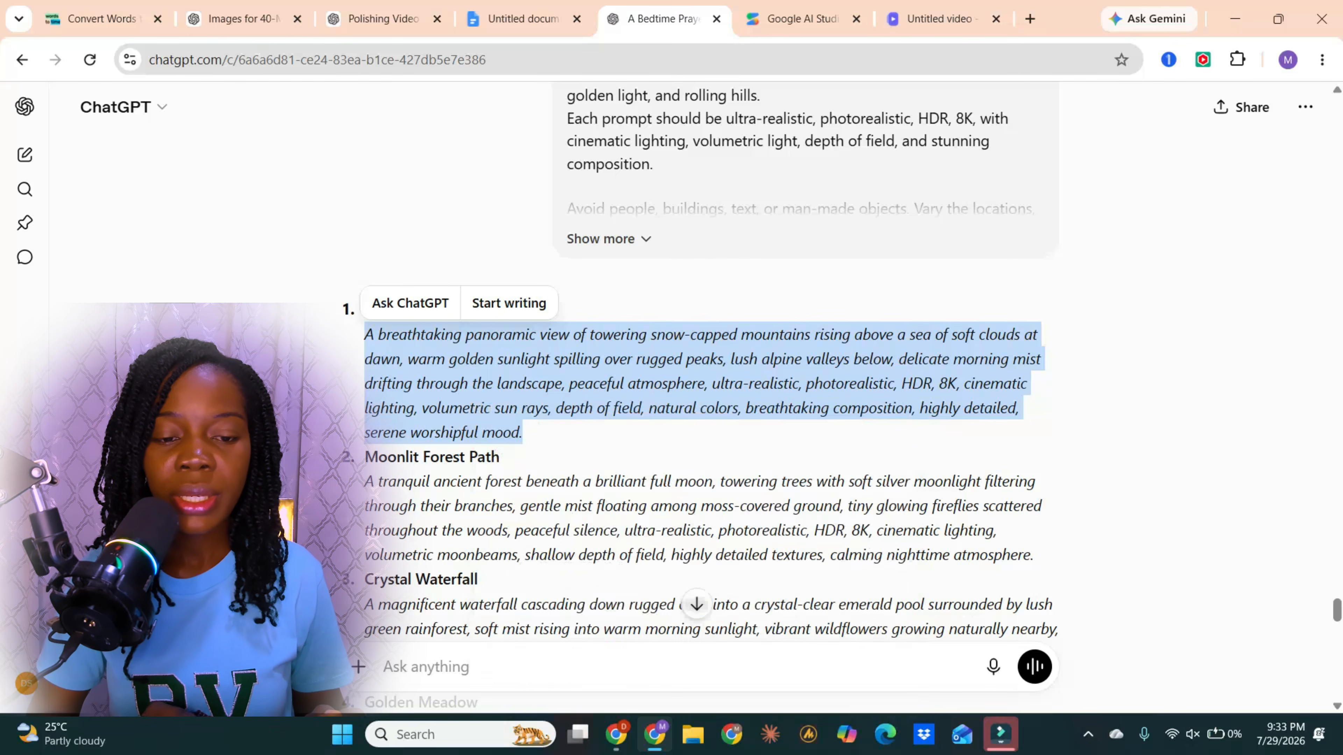
- In Google Vids, keep the clip mode on Create from scratch and paste the Mountain Sunrise prompt as the video description
left_click(935, 19)
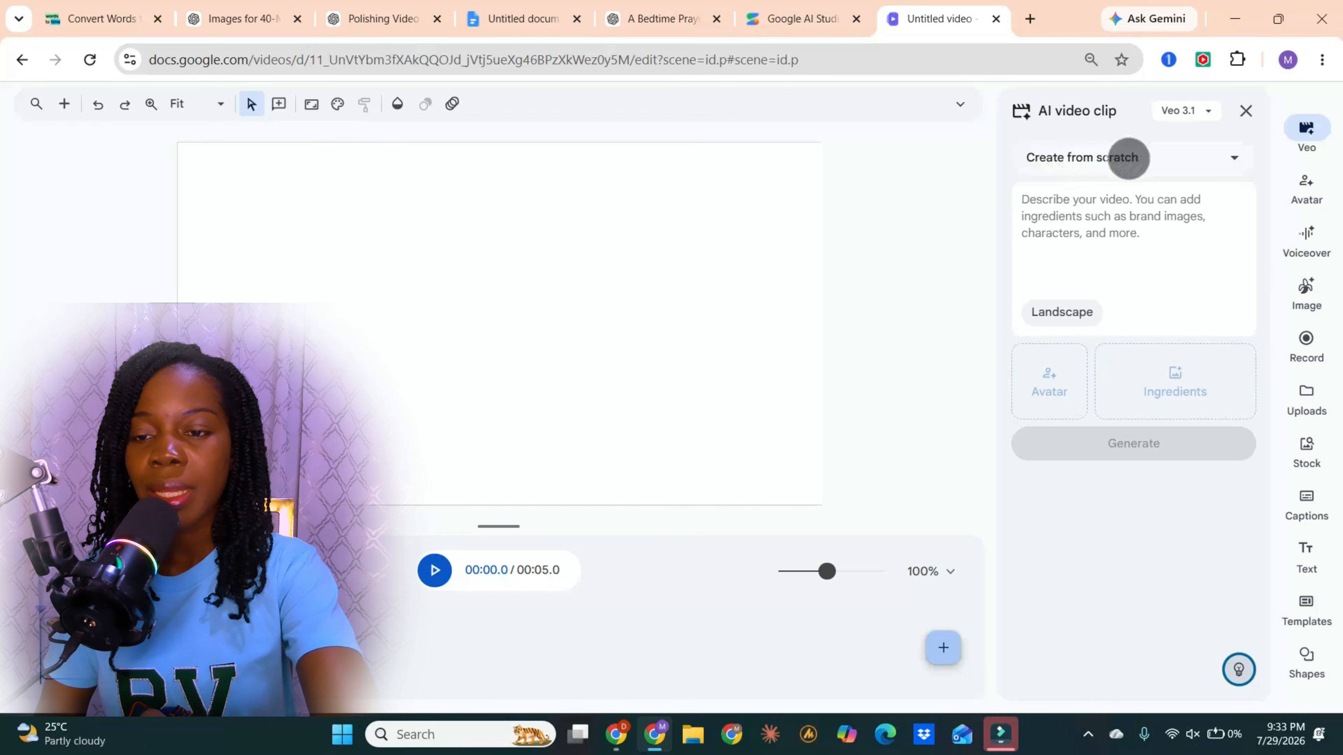
left_click(1127, 157)
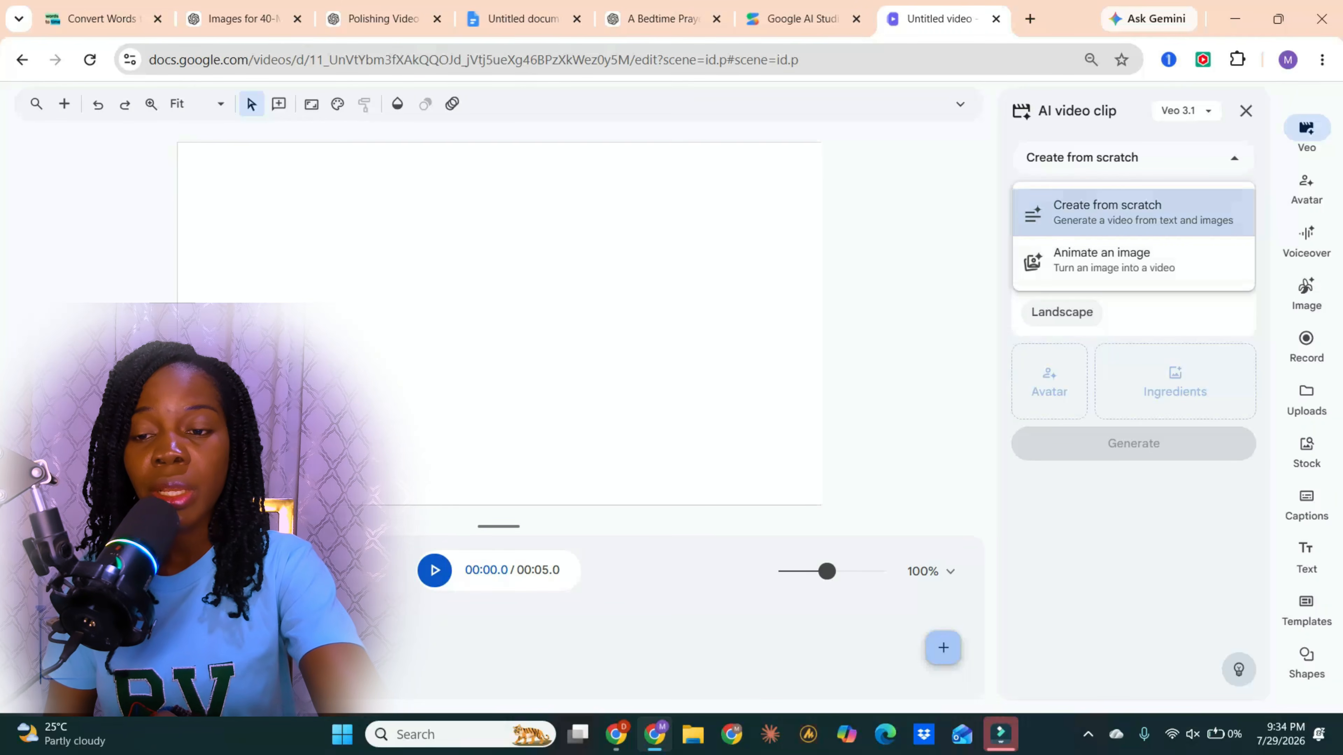
left_click(1106, 219)
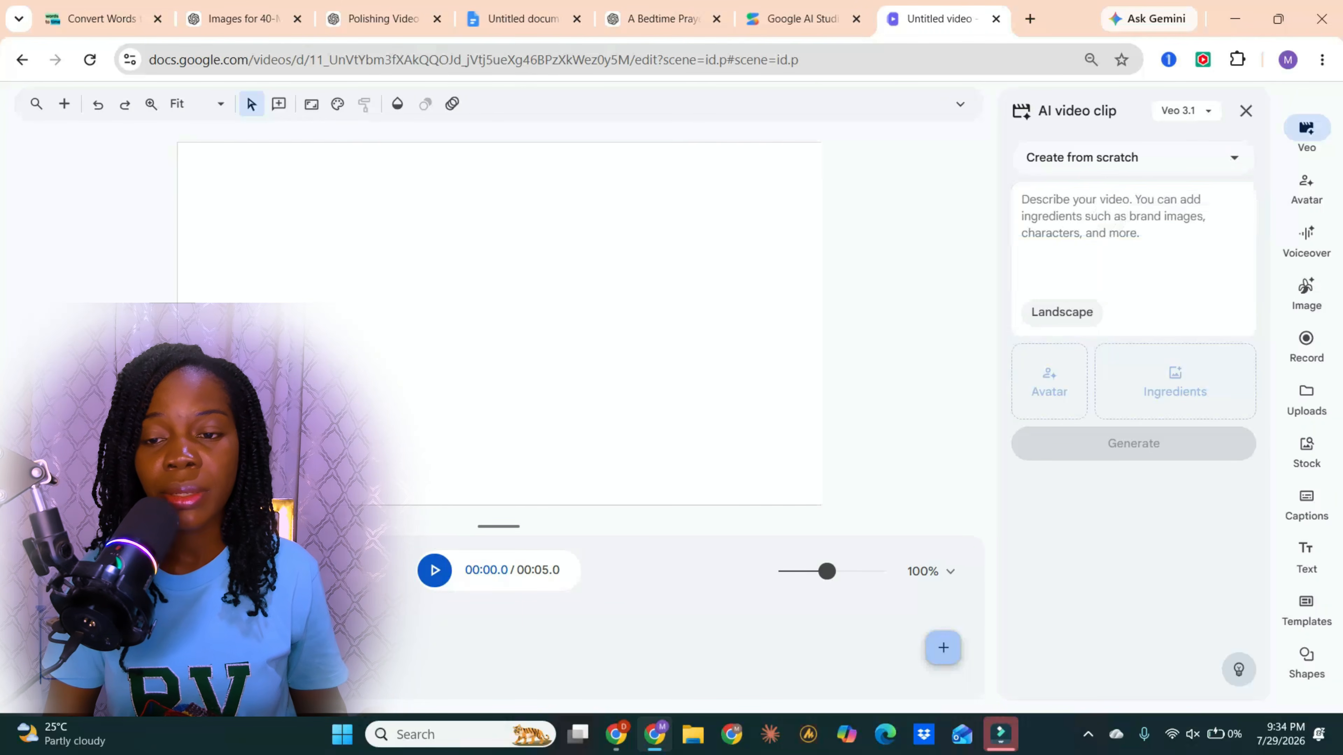
right_click(1079, 229)
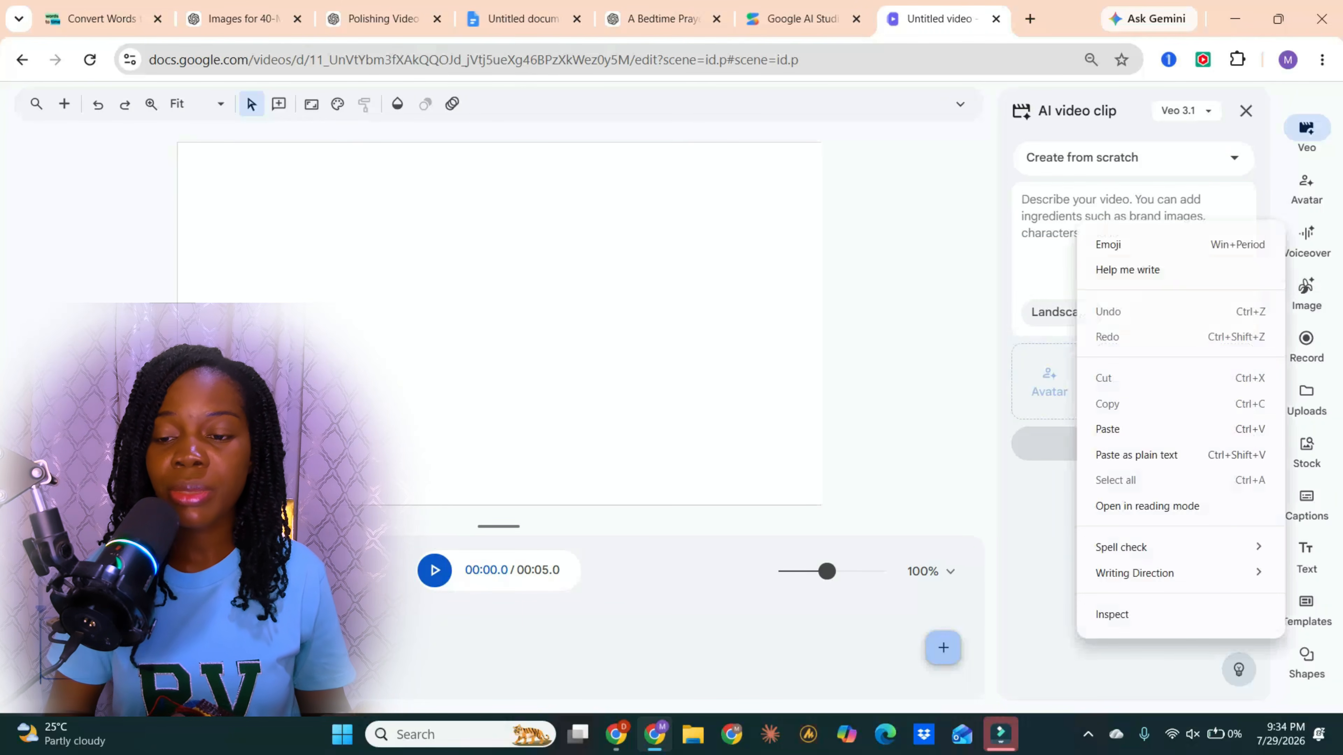
left_click(1105, 429)
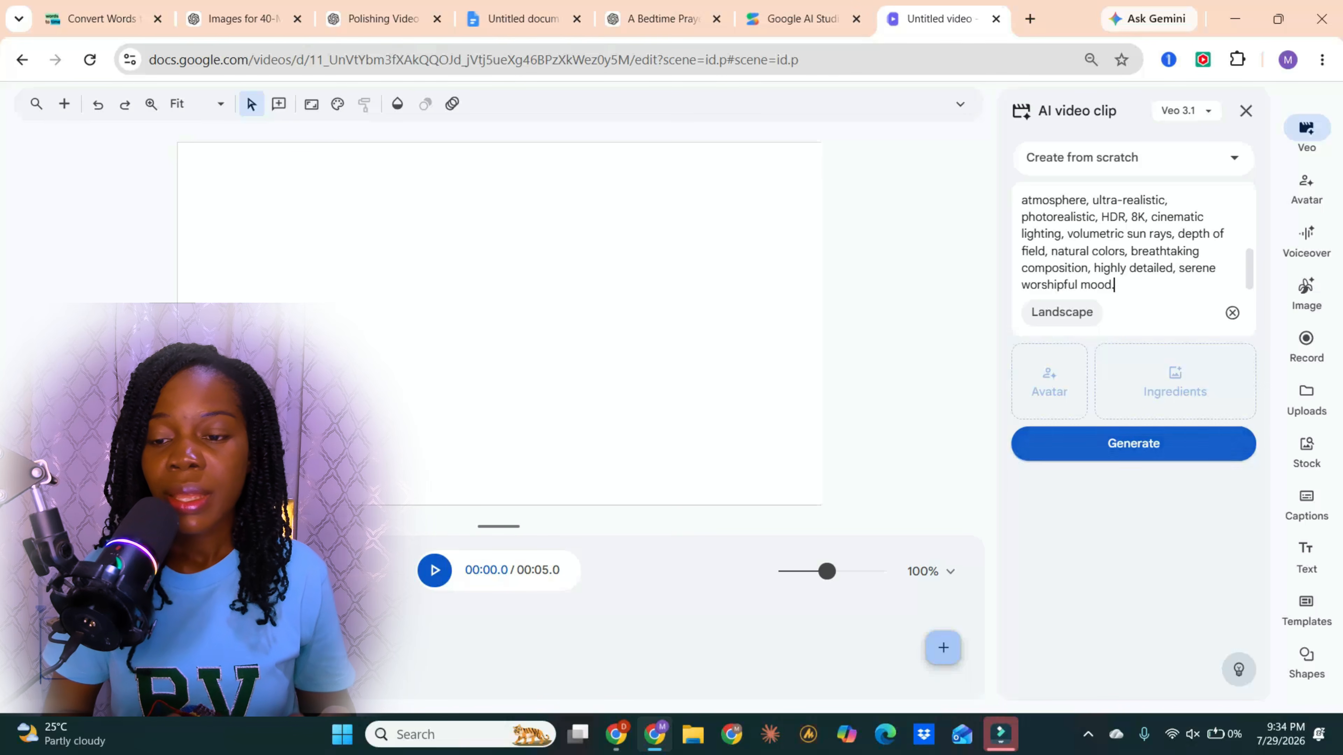
- Set the clip's aspect ratio to Landscape 16:9 and generate the video
left_click(1062, 311)
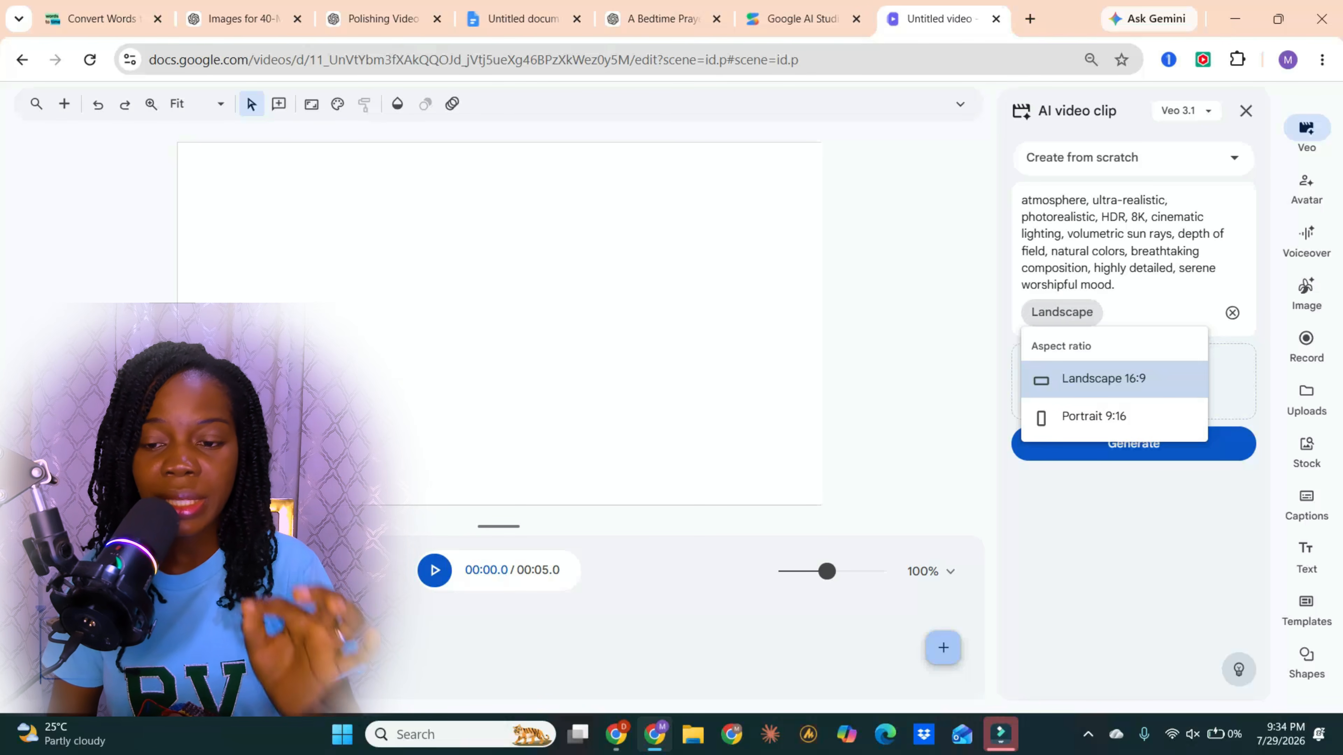
left_click(1100, 380)
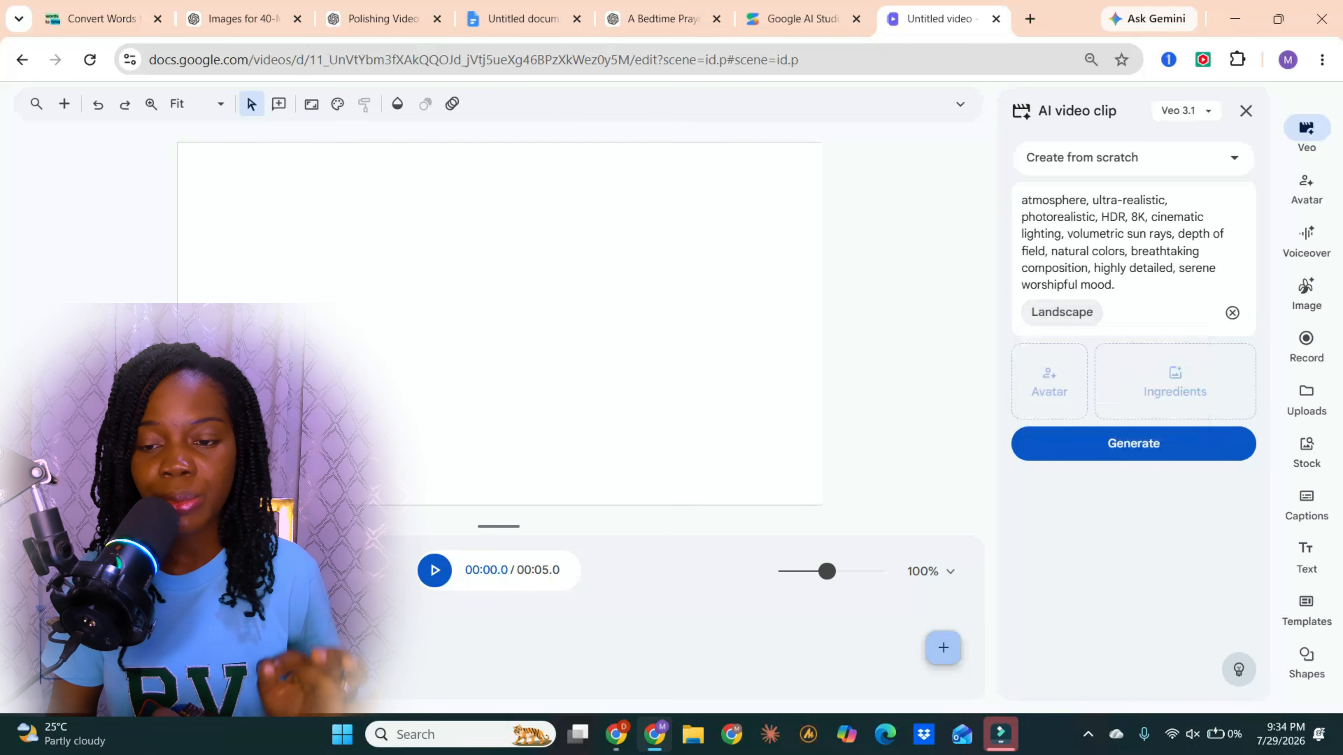
left_click(1133, 443)
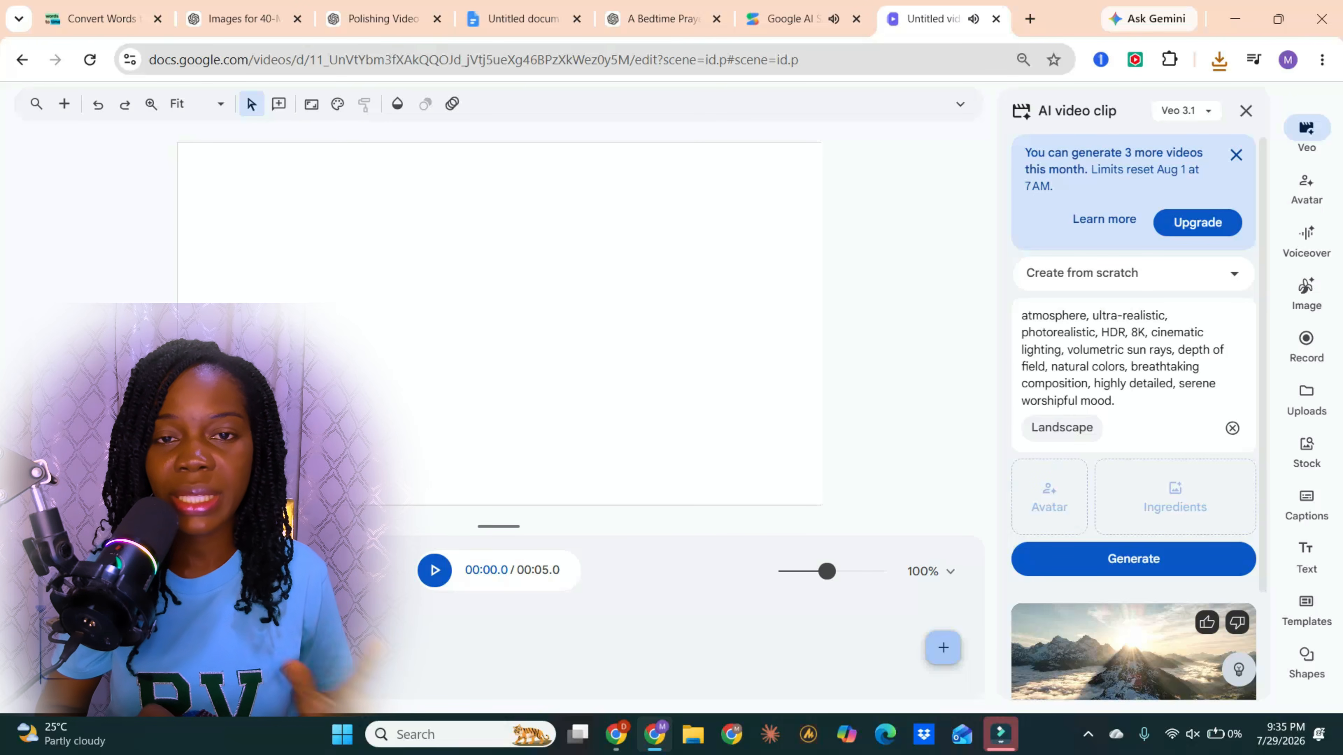
- Preview the generated mountain sunrise clip and save it to the computer as a video file
left_click(1132, 652)
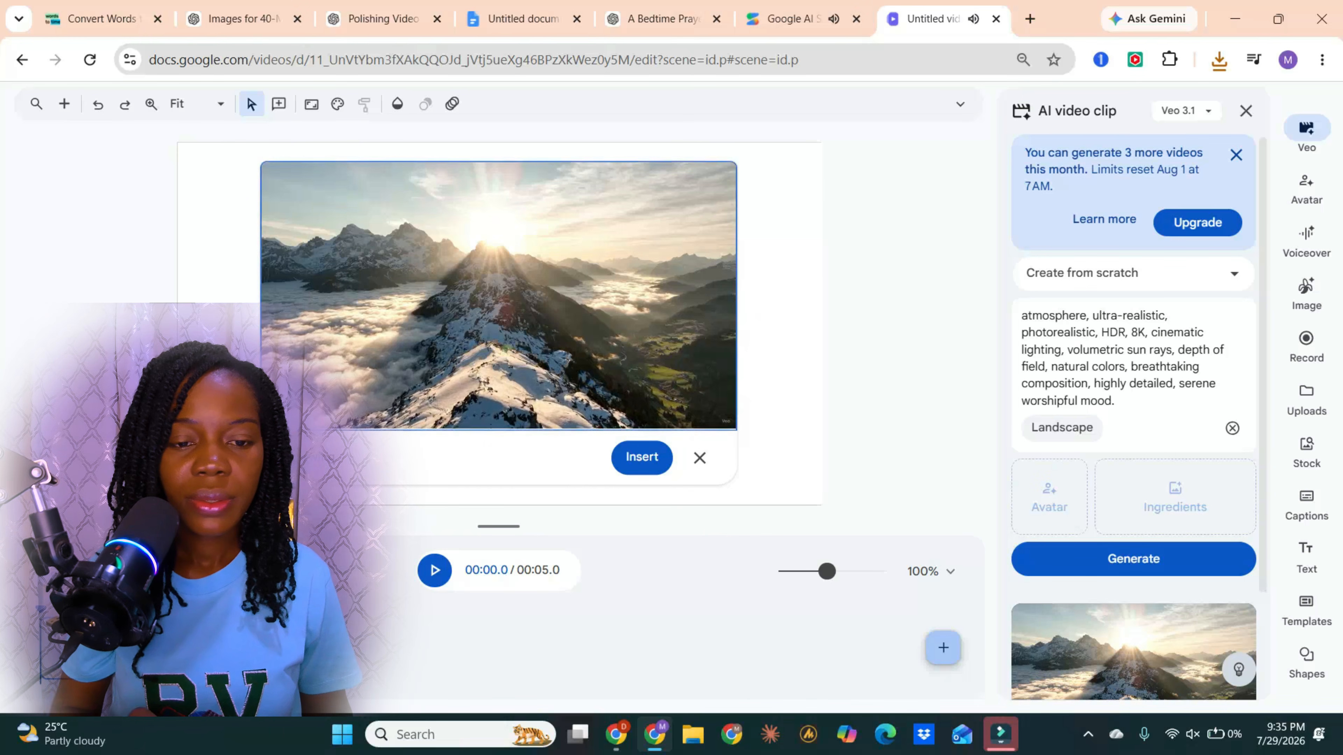
right_click(559, 261)
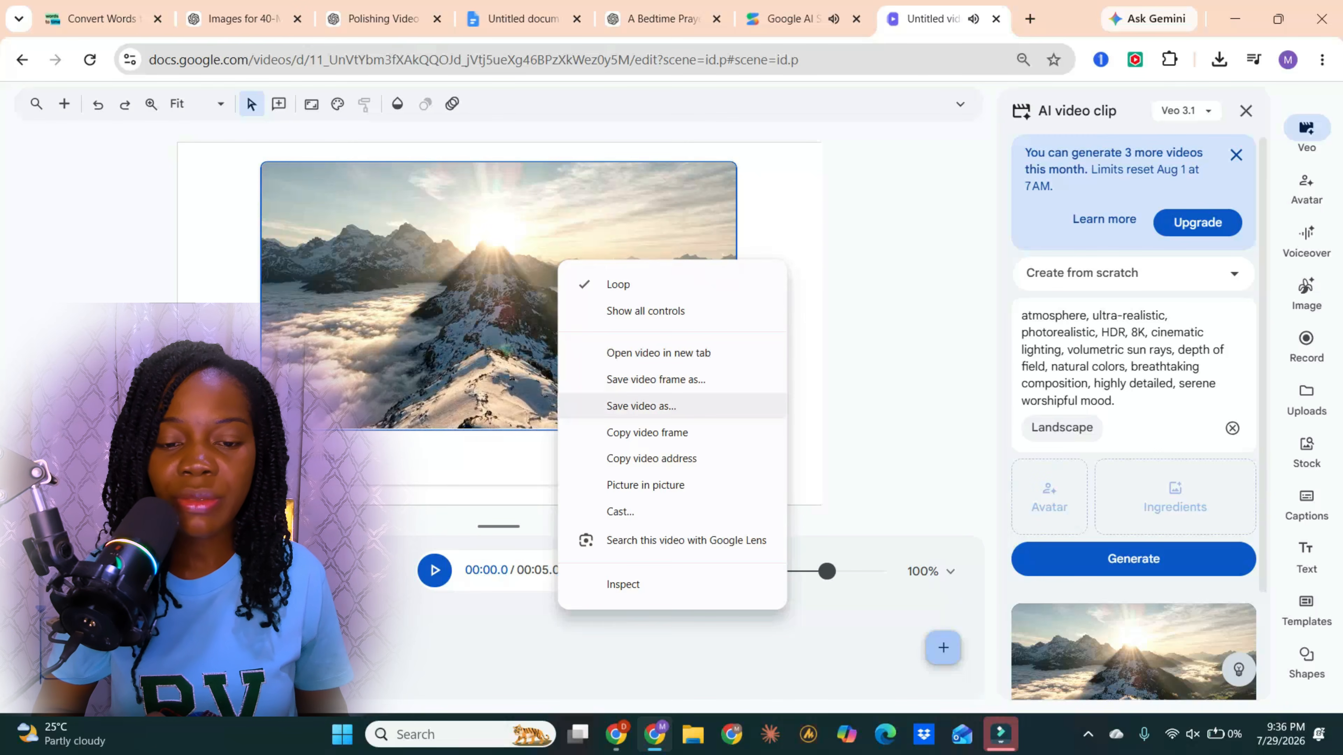
right_click(420, 326)
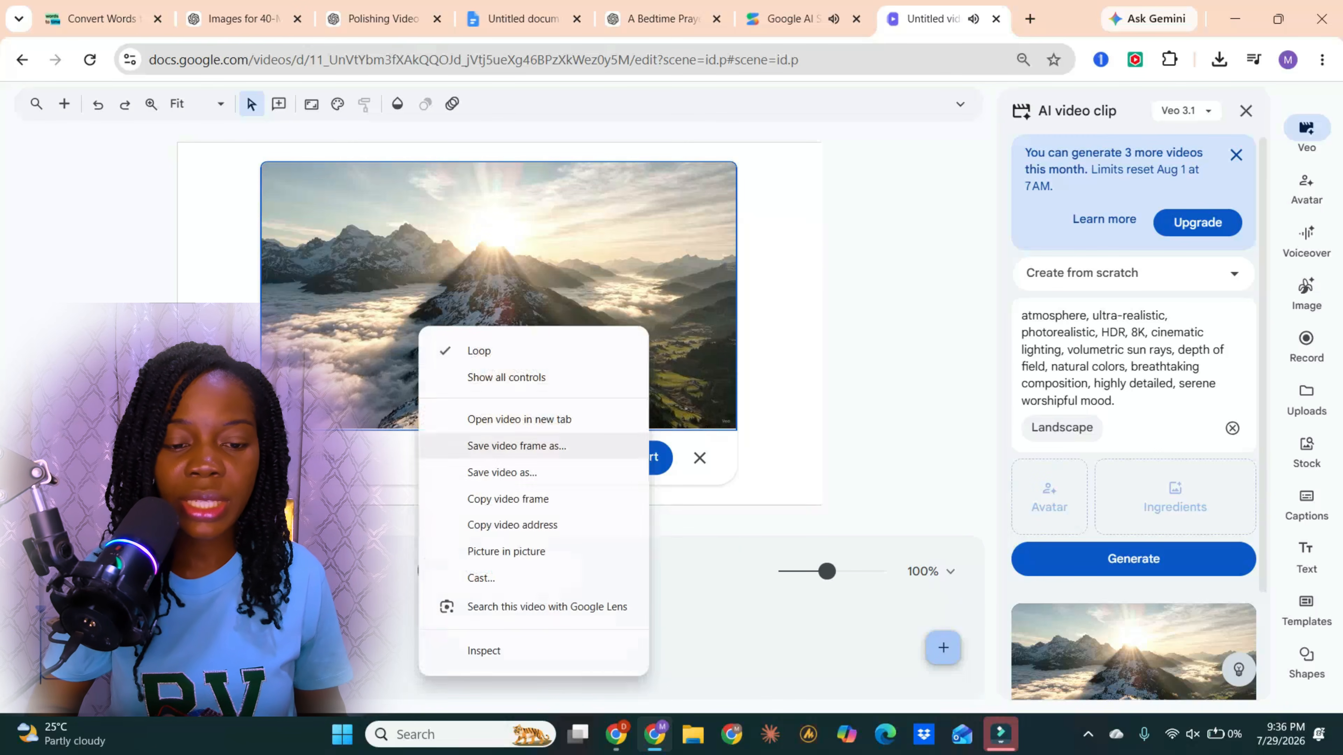
left_click(501, 472)
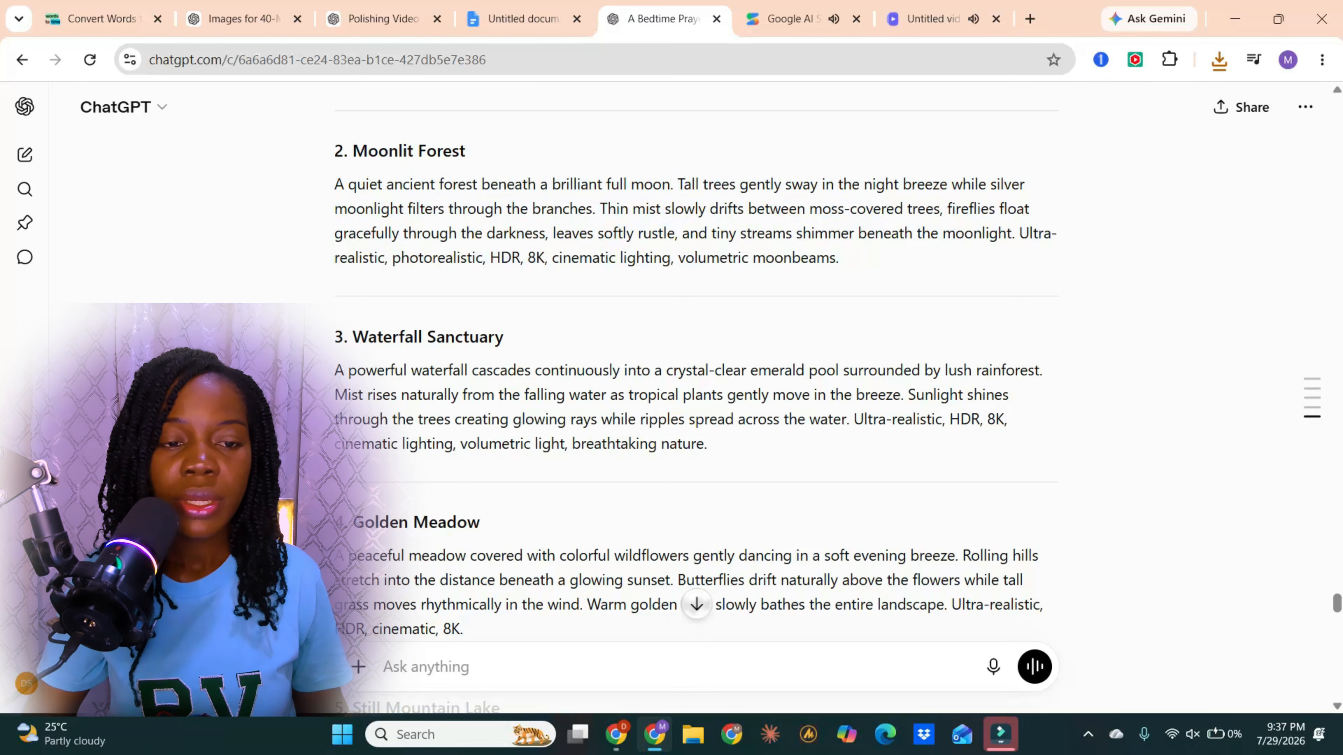
- Copy the Moonlit Forest prompt from the ChatGPT video prompt list
triple_click(711, 233)
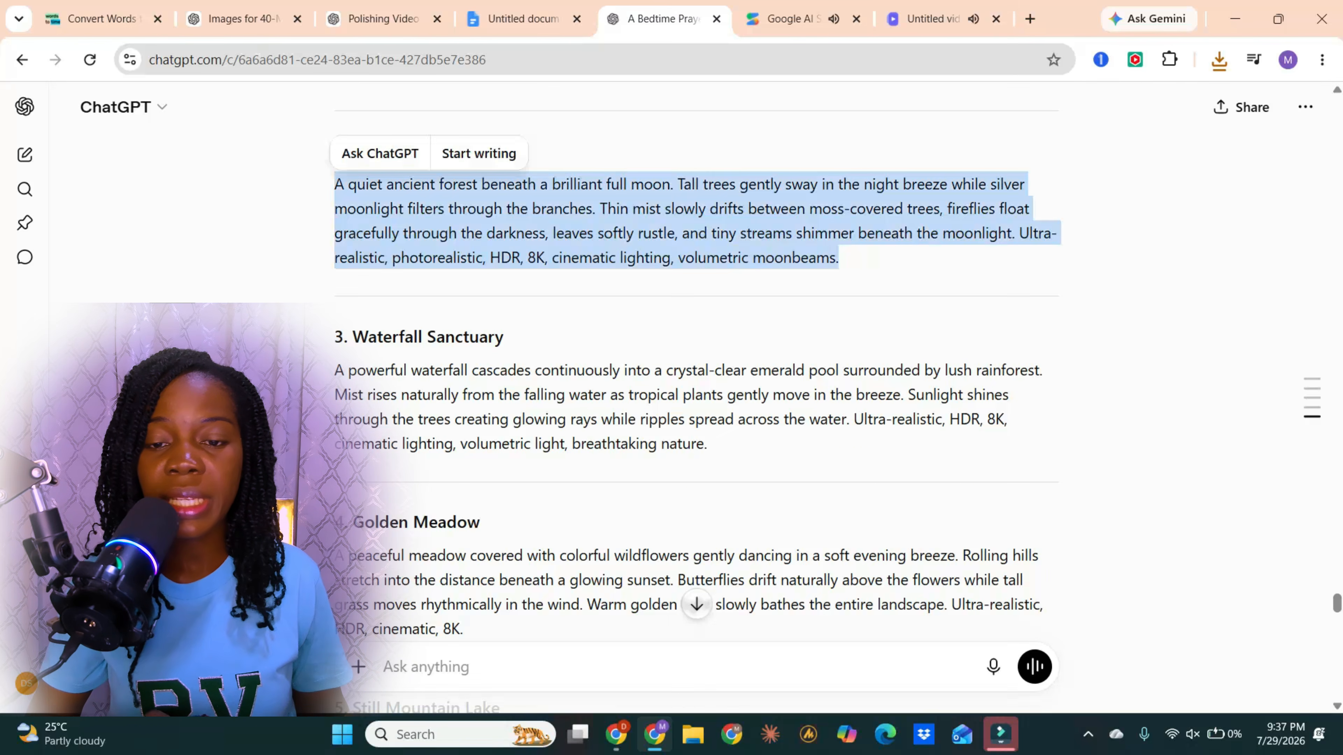
right_click(711, 238)
left_click(768, 255)
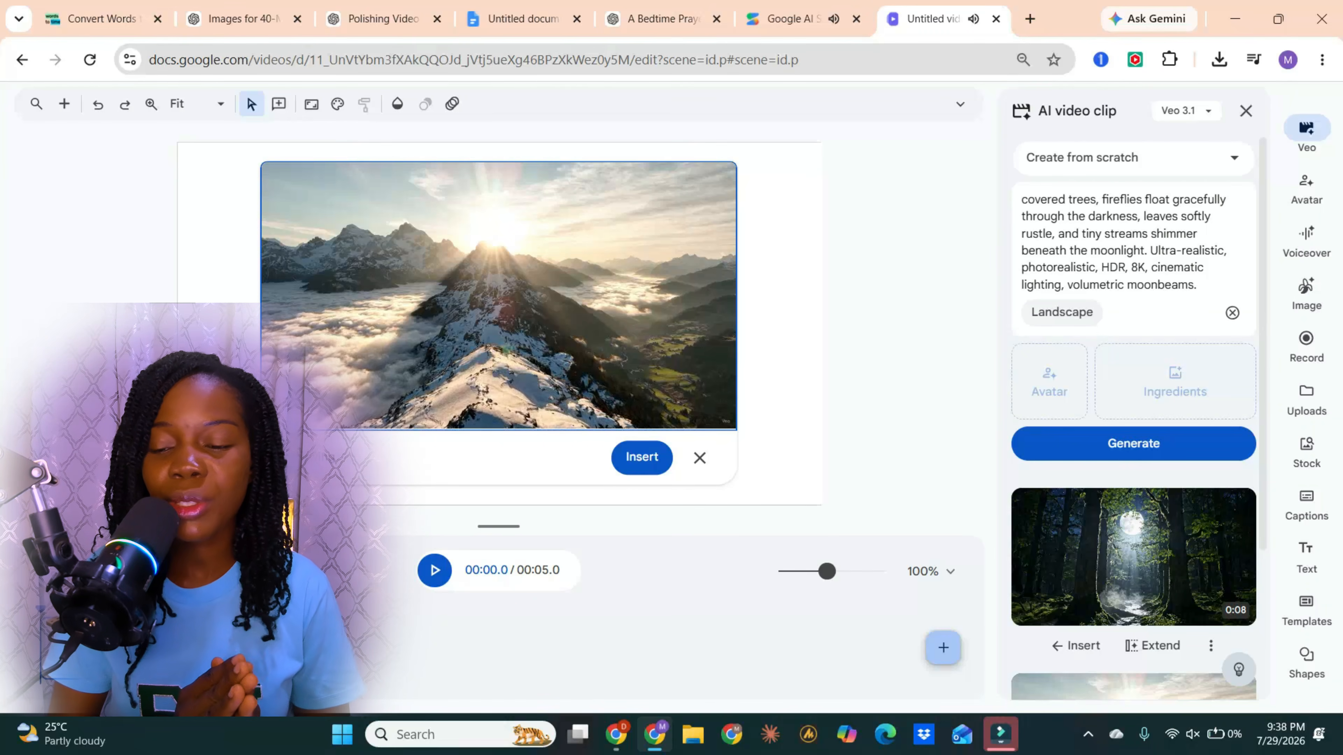
- Preview the generated moonlit forest clip and save it to the Downloads folder as a video file
left_click(1132, 556)
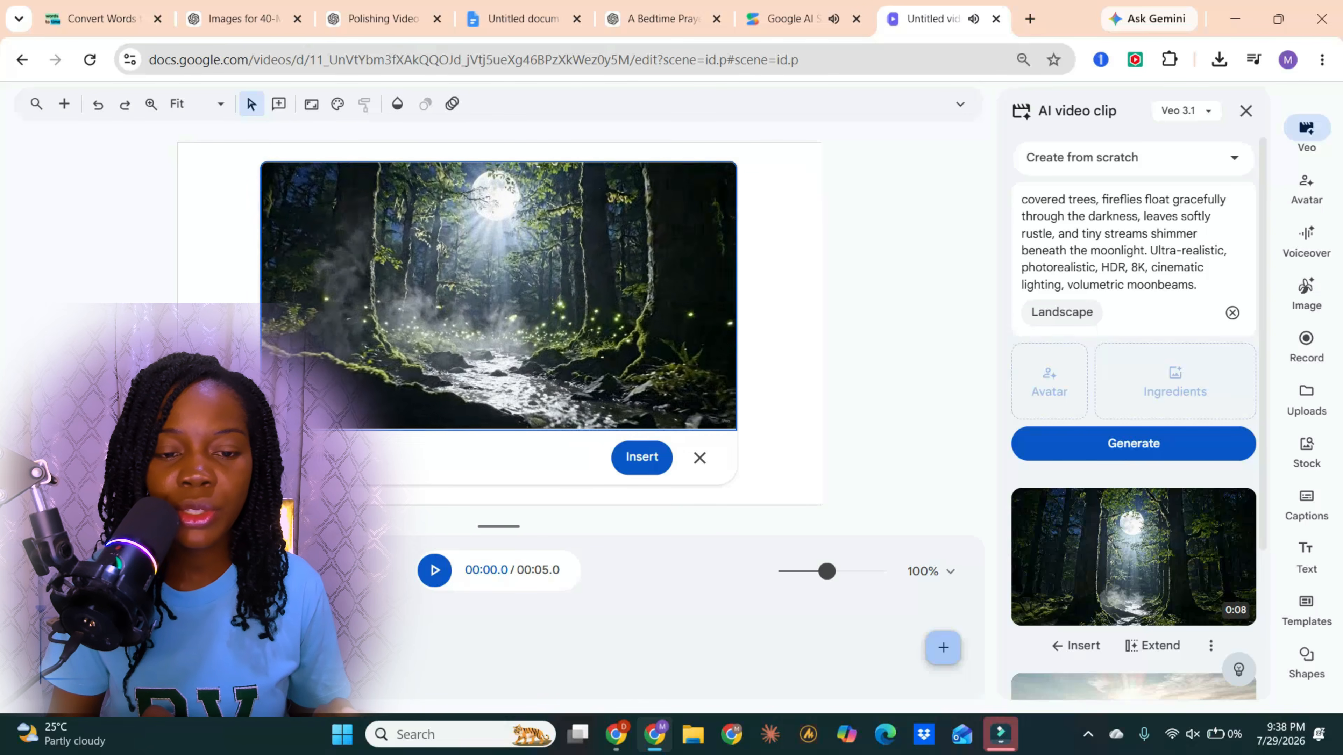
right_click(575, 292)
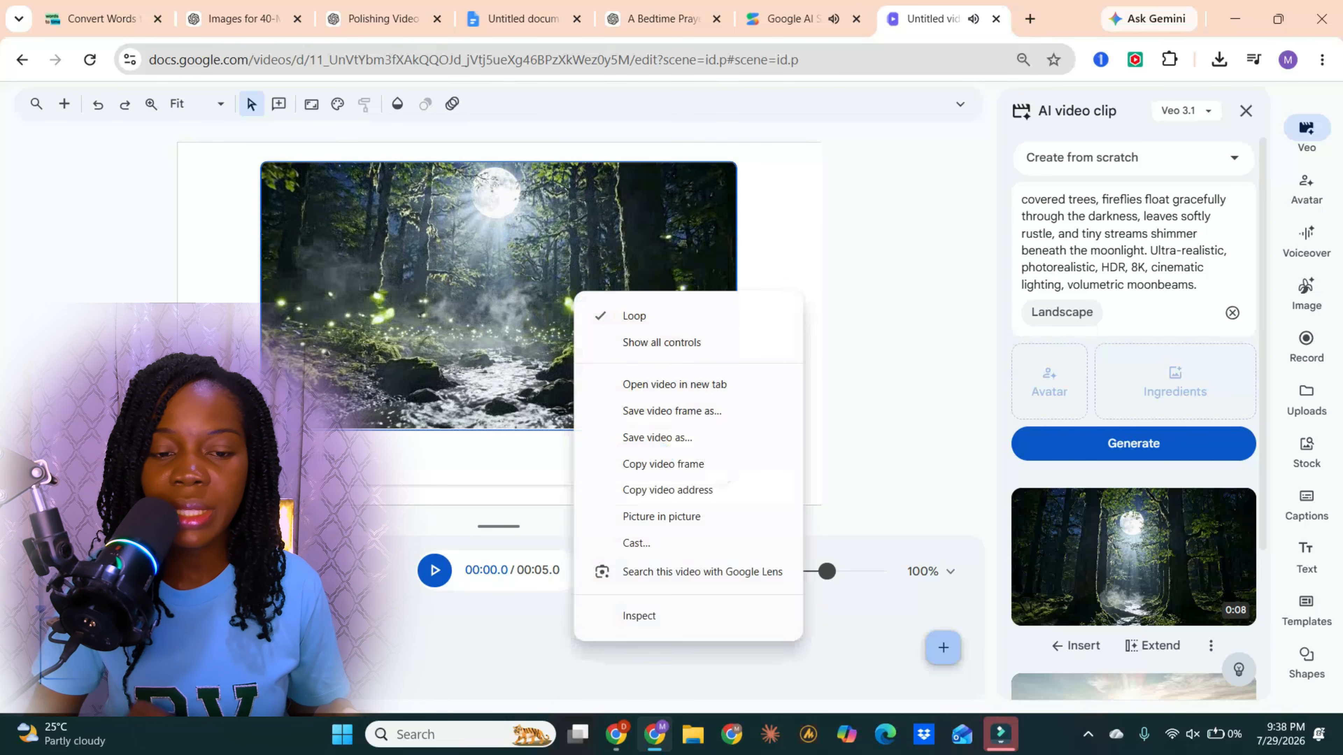
left_click(656, 438)
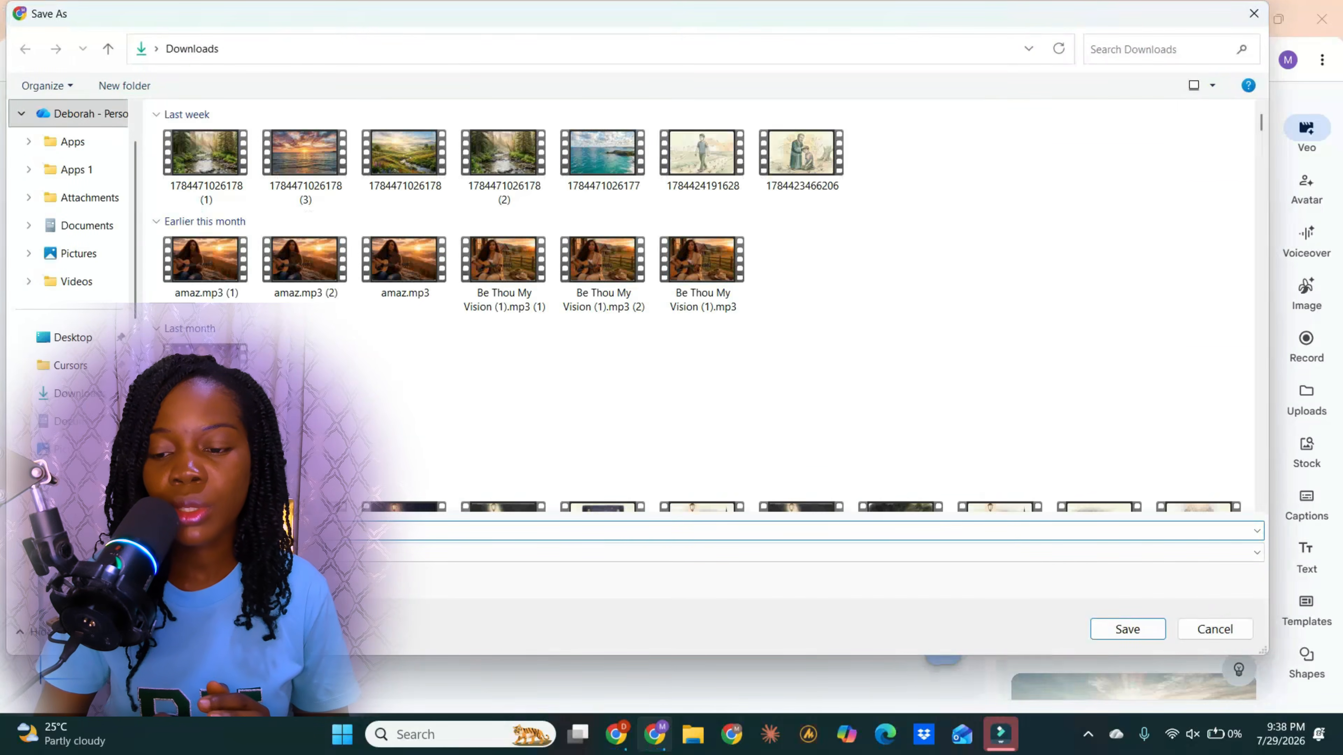
left_click(1128, 629)
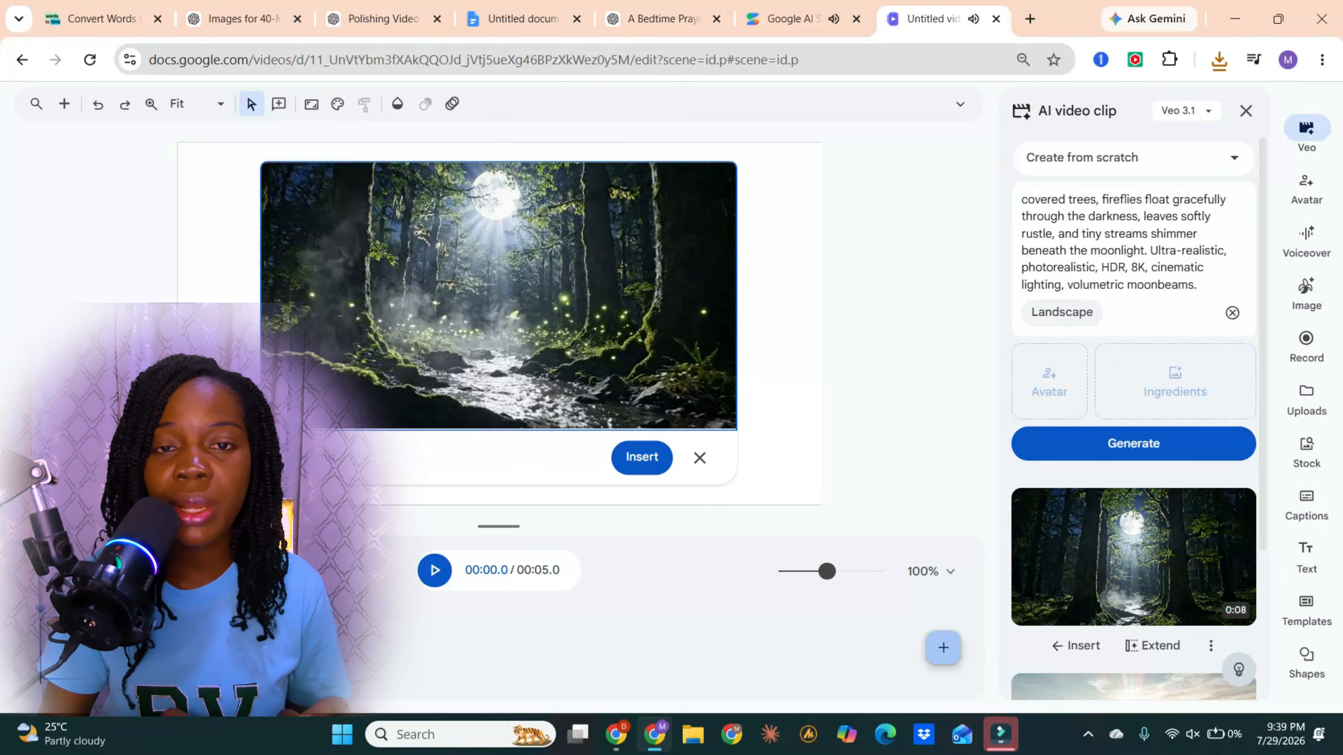
- Switch to CapCut and create a new project
left_click(1235, 18)
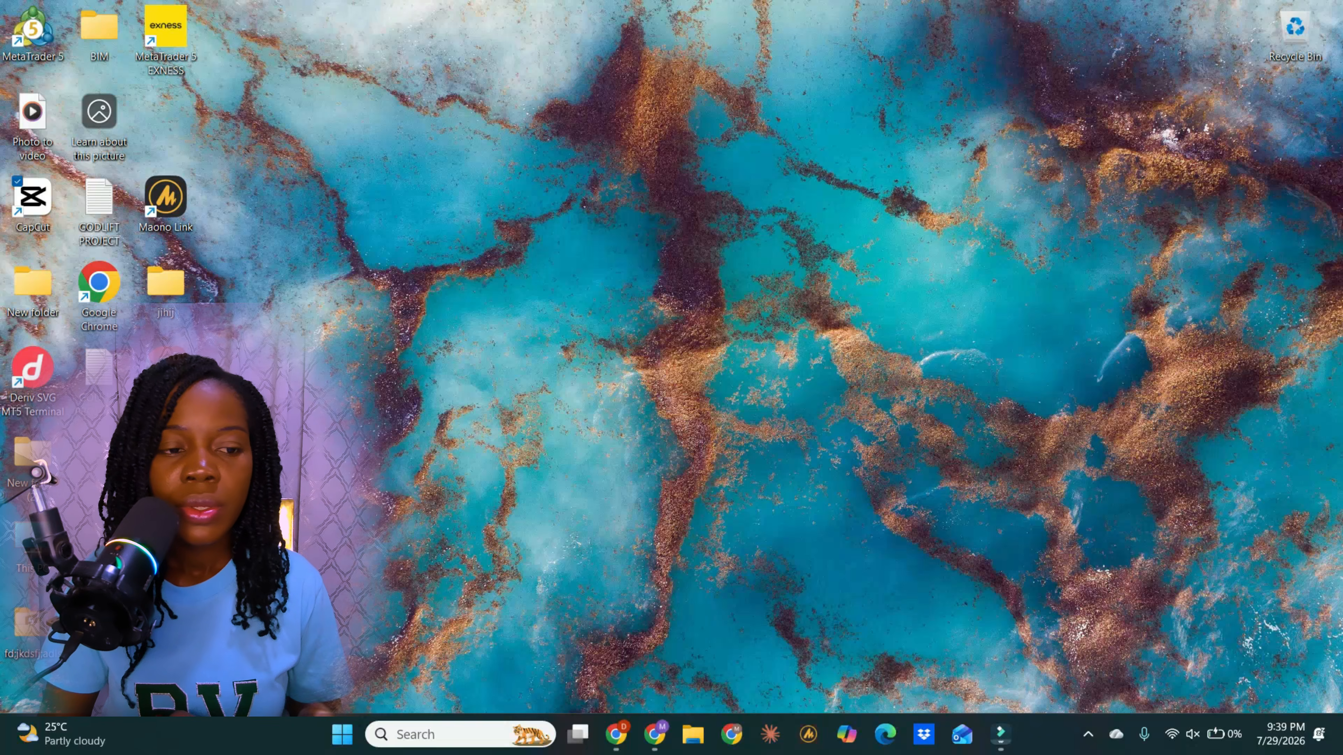
double_click(32, 196)
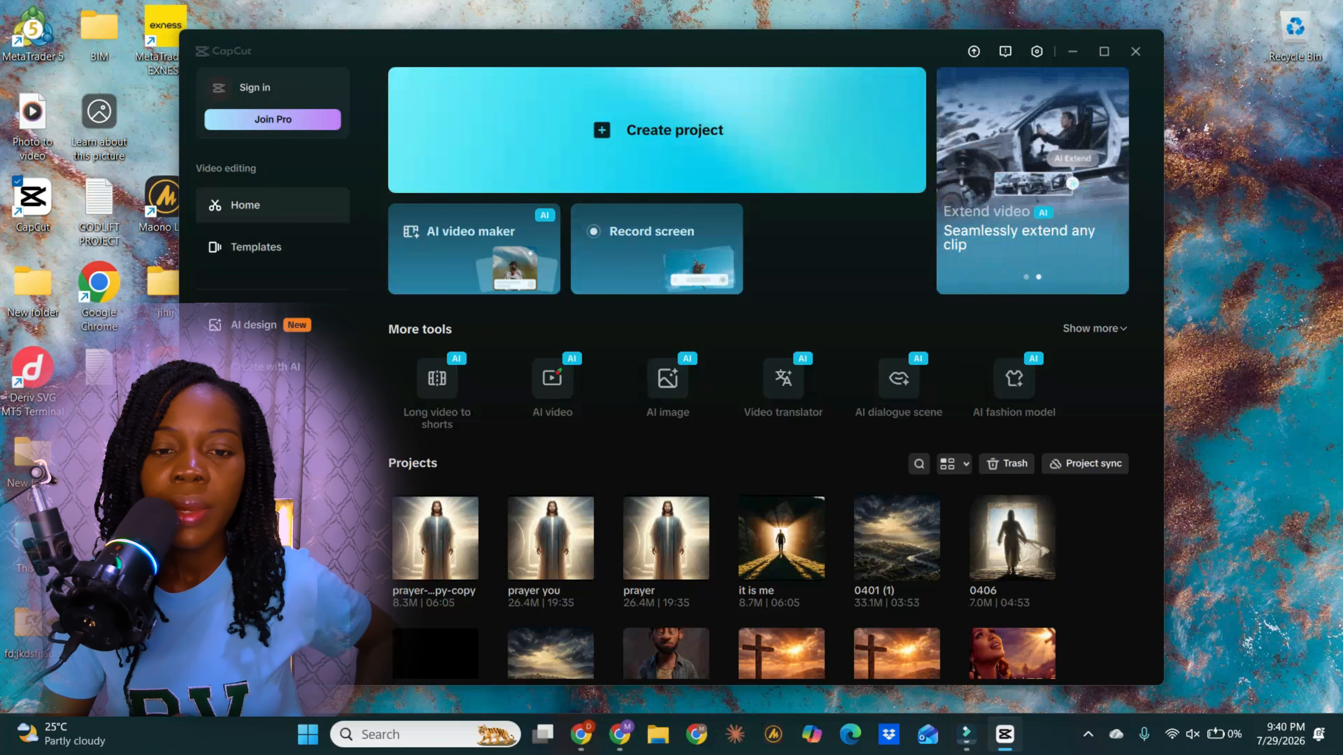
left_click(657, 130)
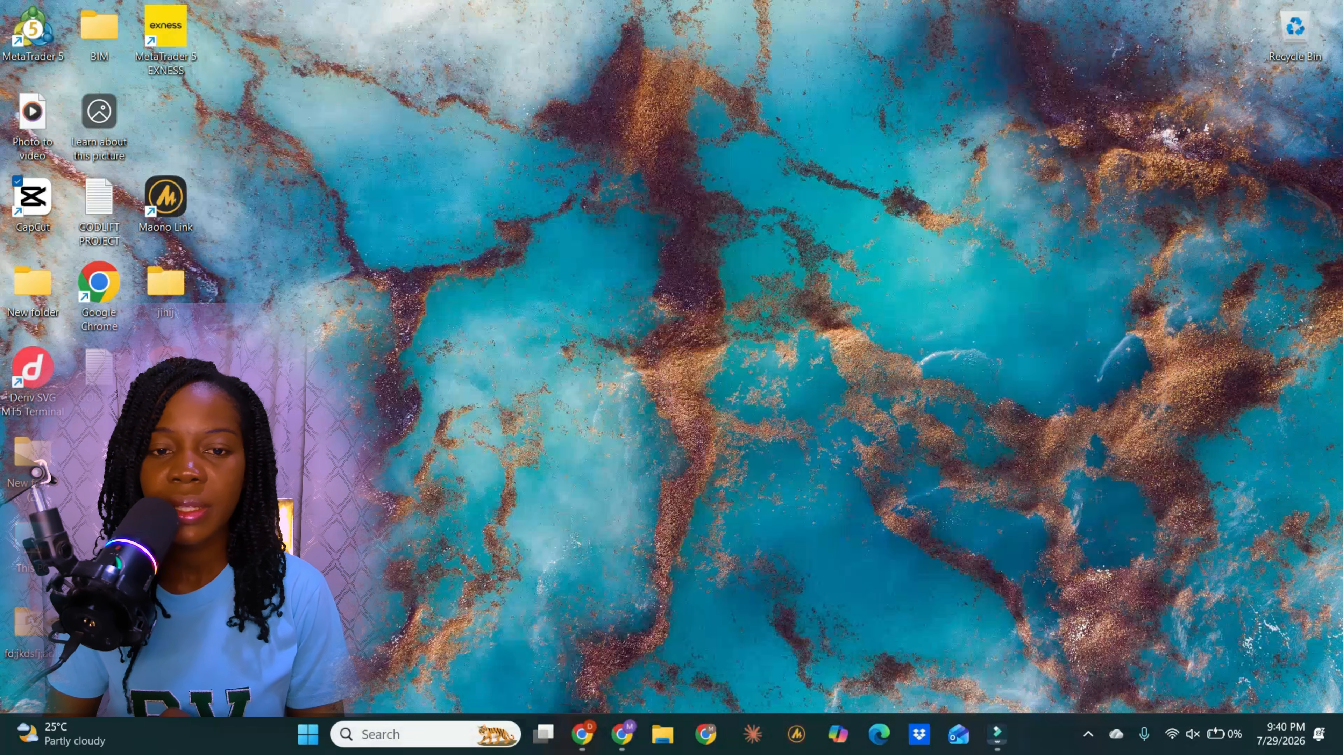
left_click(295, 174)
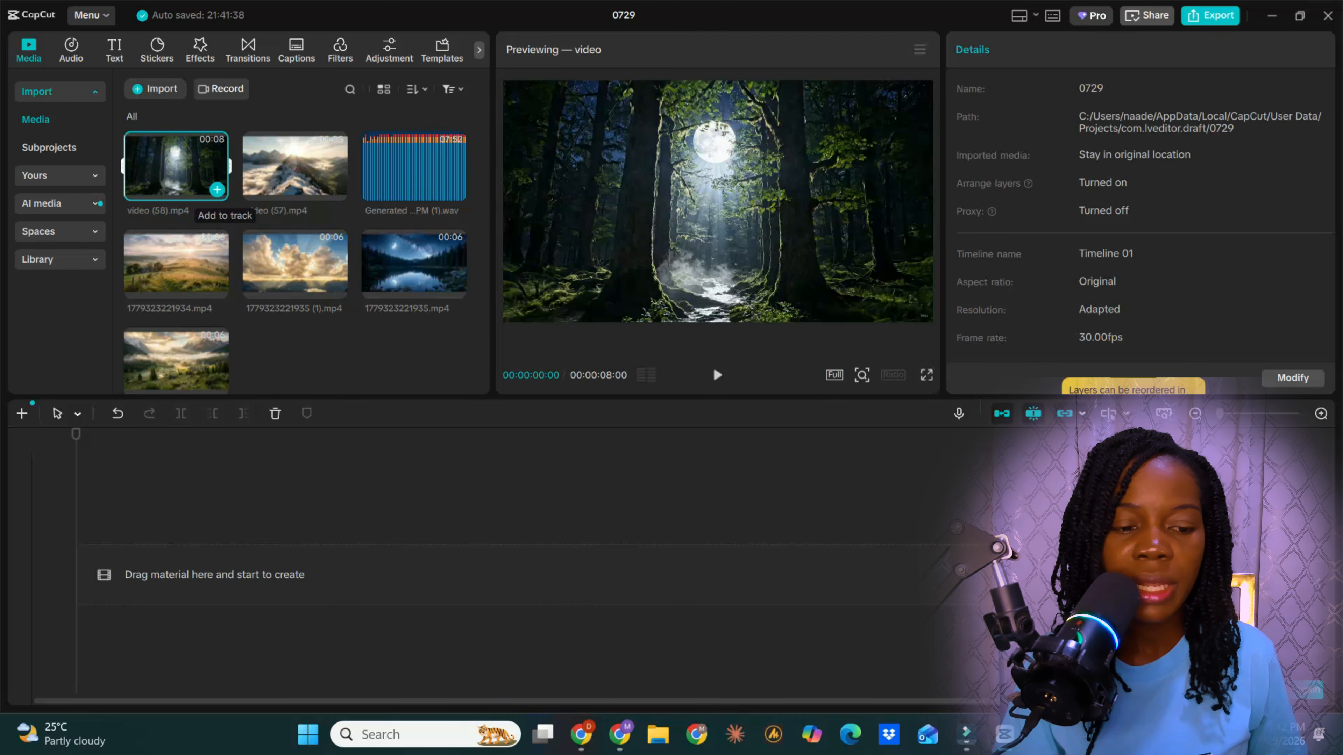
left_click(216, 189)
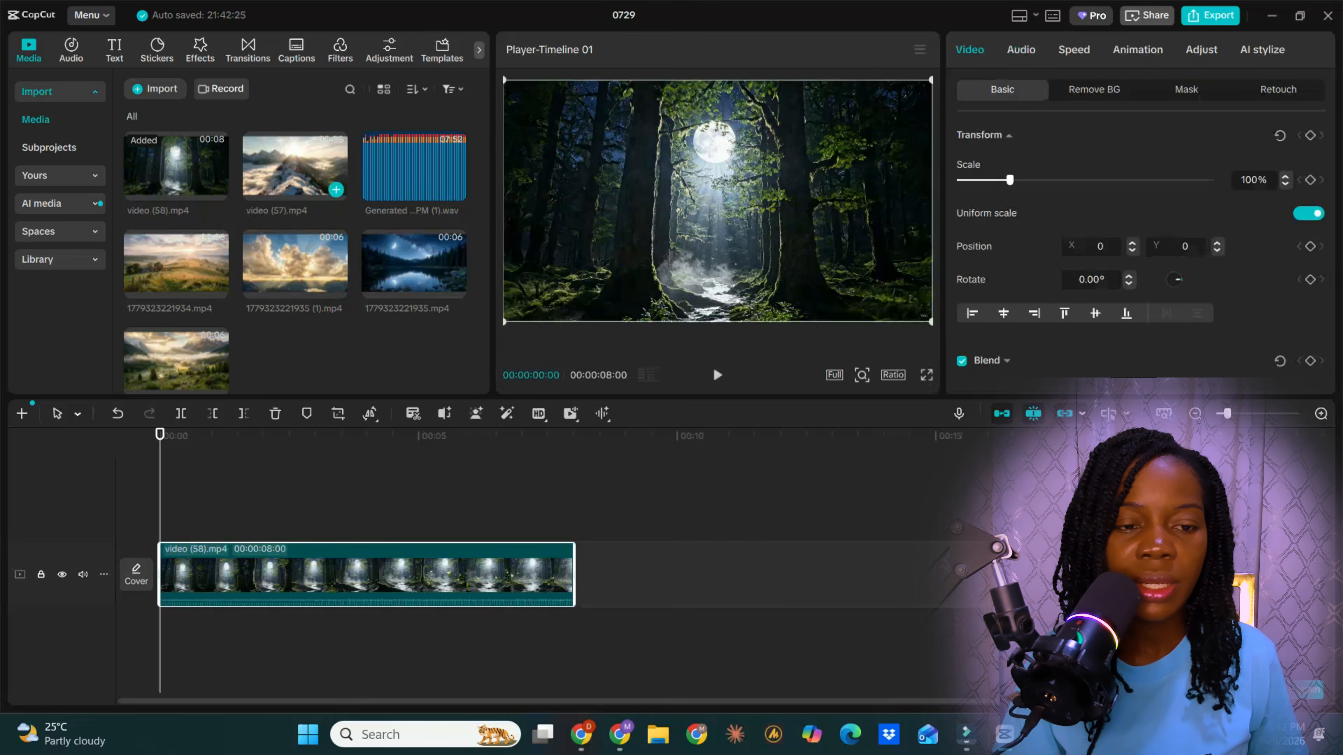
left_click(336, 189)
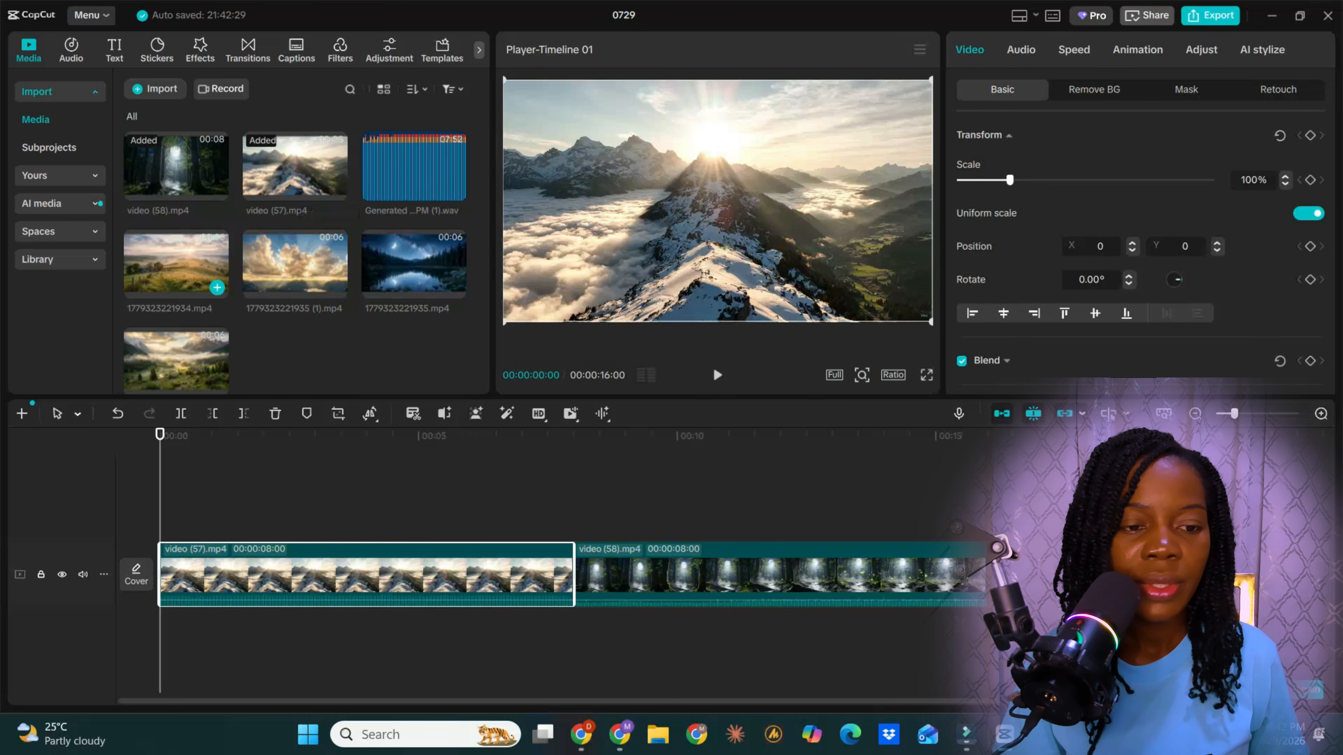
left_click(216, 287)
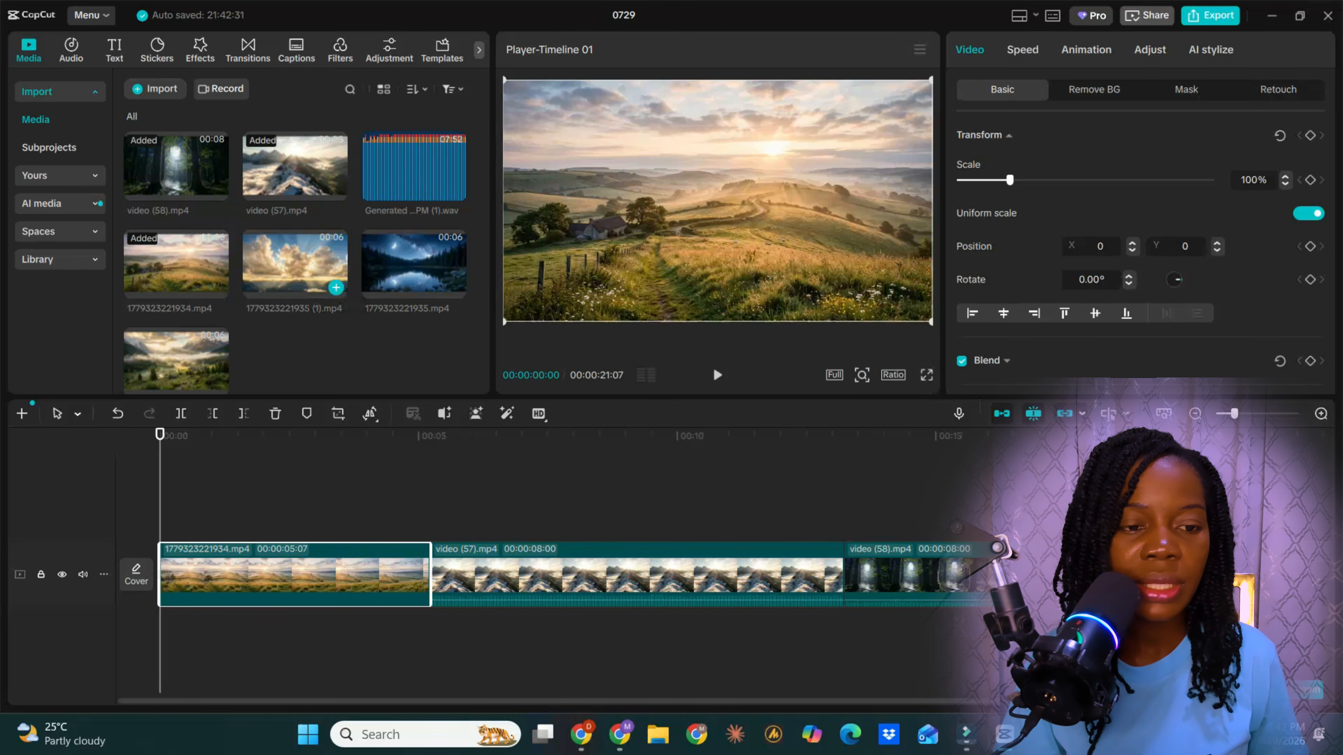
left_click(336, 287)
left_click(454, 287)
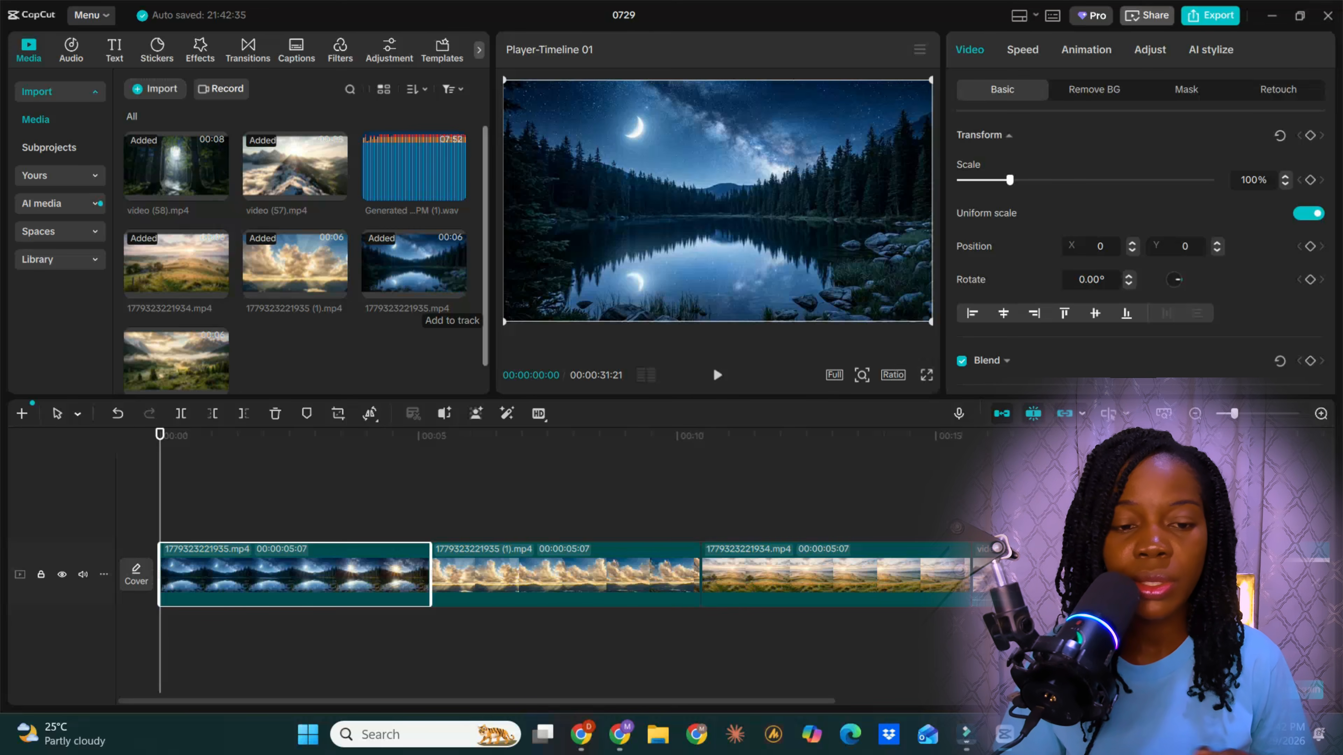
- Combine all the clips on the timeline into one compound clip and play it back
key("ctrl+a")
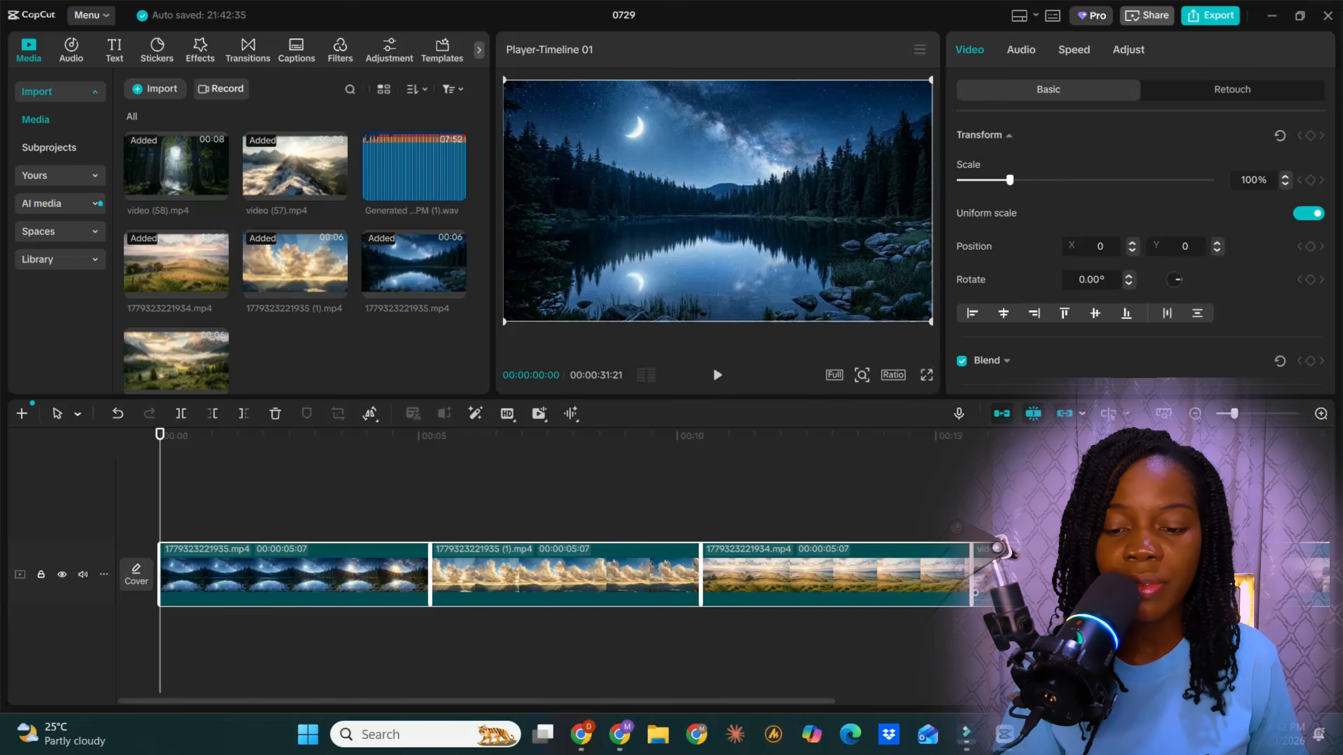
right_click(839, 555)
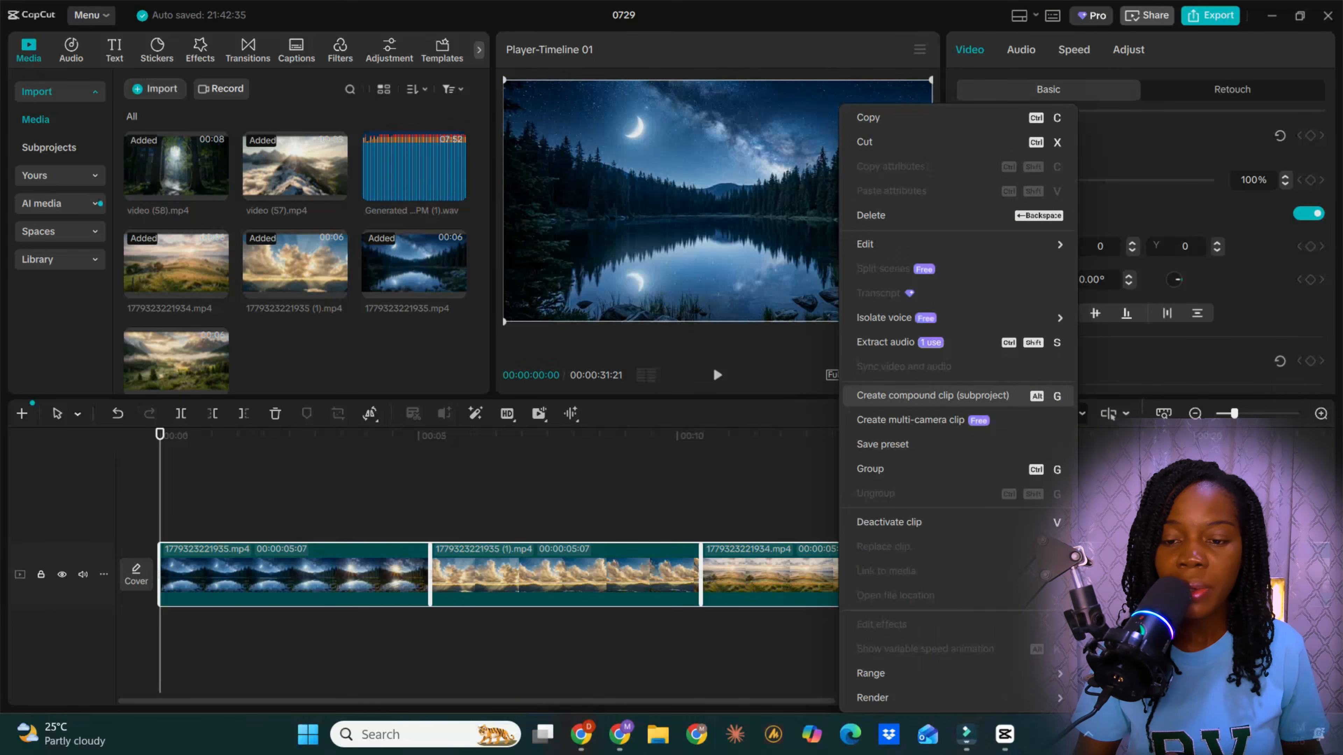
left_click(933, 396)
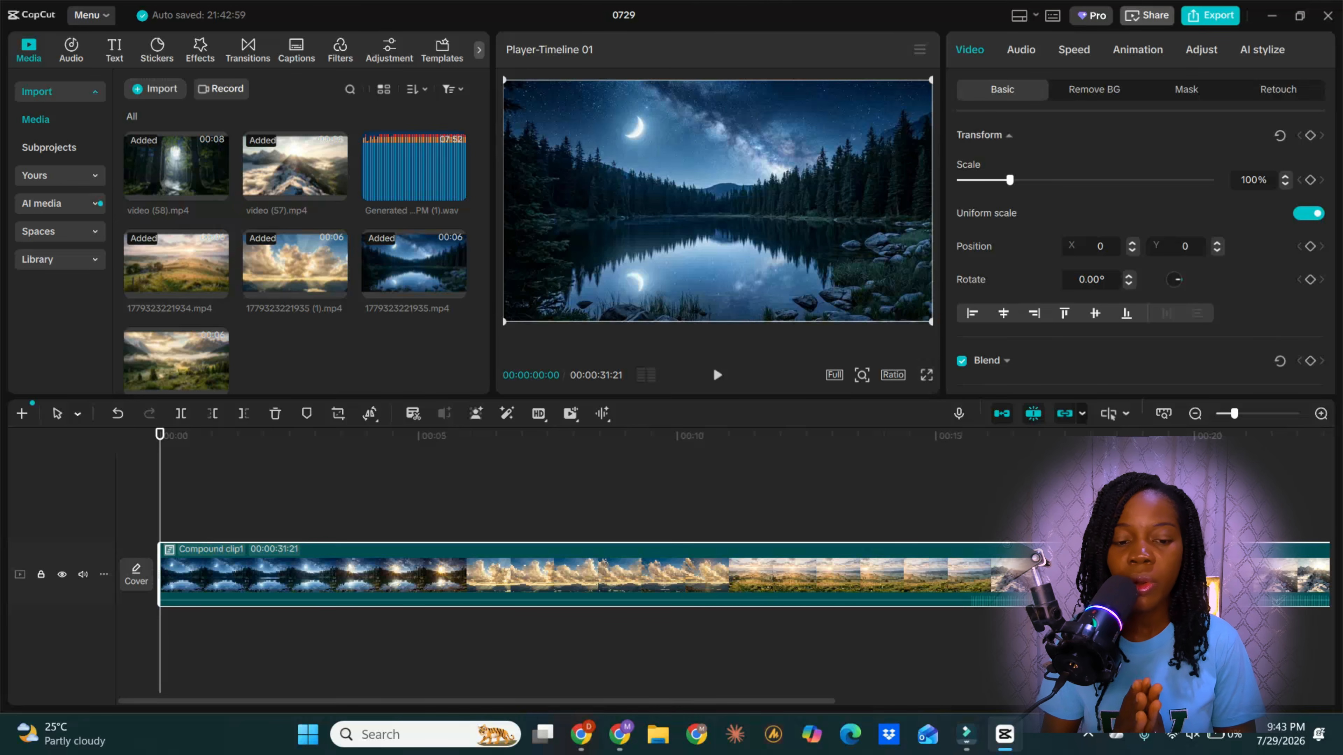
key("space")
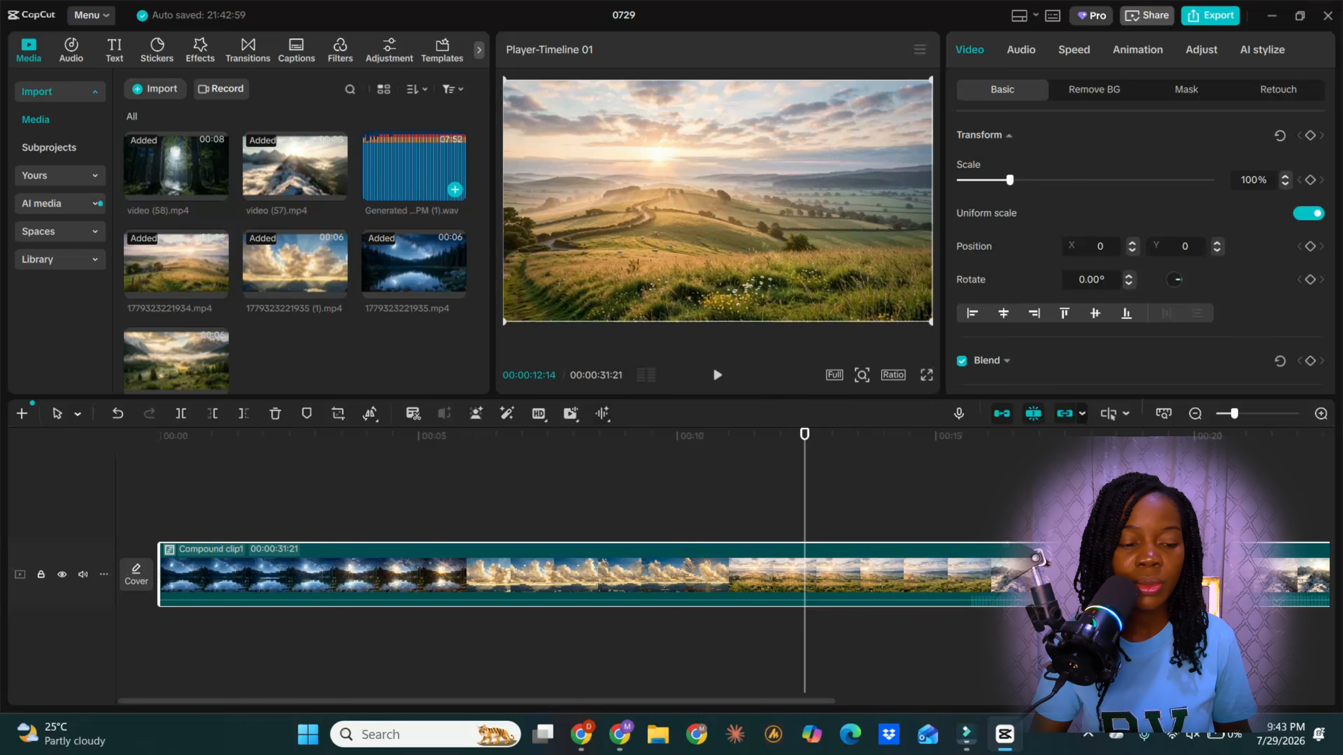
- Add the generated voiceover WAV file to the timeline beneath the compound clip
left_click(455, 190)
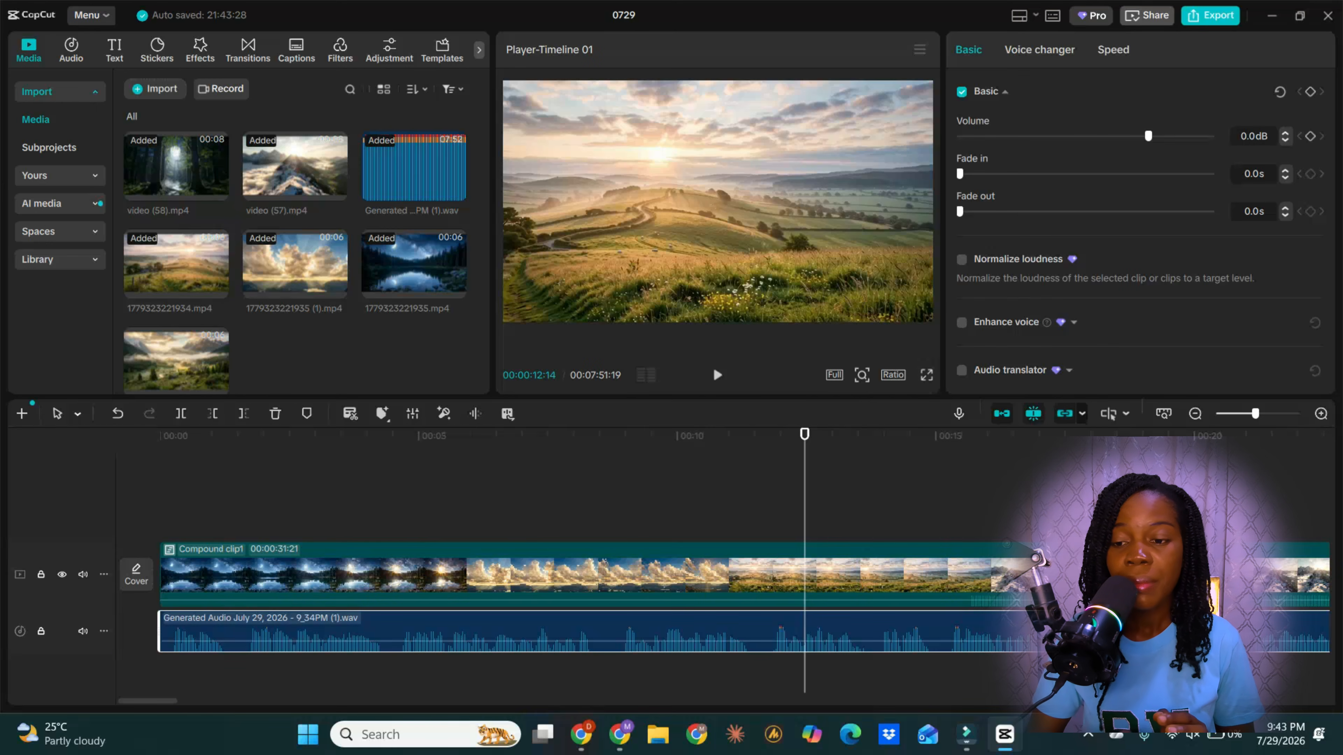
scroll(722, 598, "down", 7)
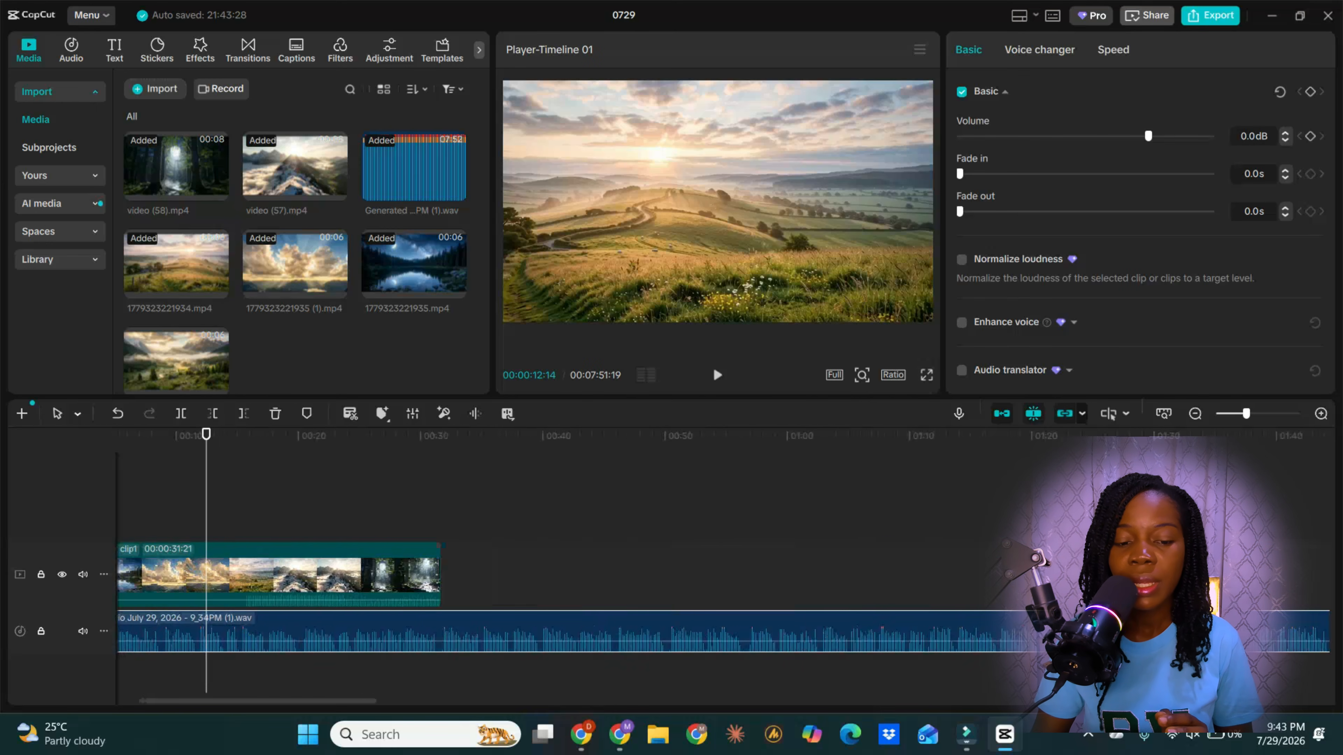
scroll(722, 597, "down", 6)
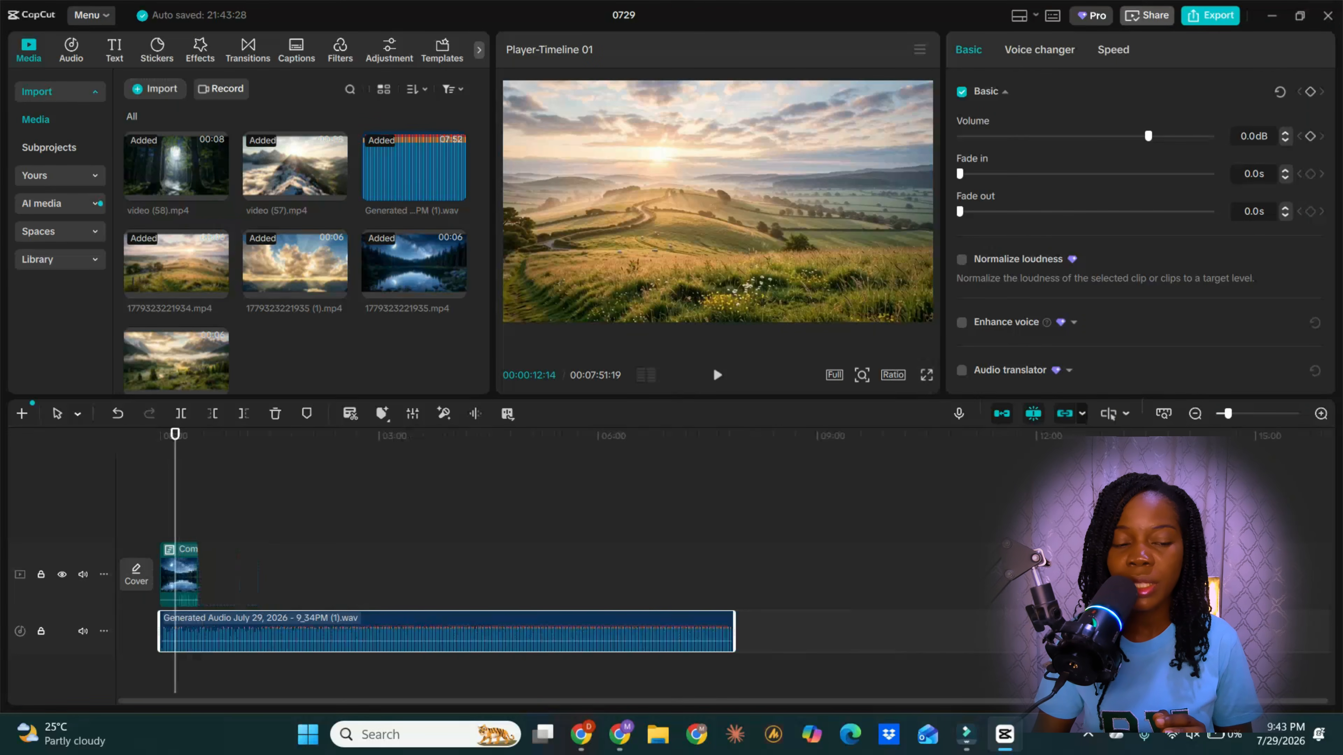
scroll(722, 598, "up", 12)
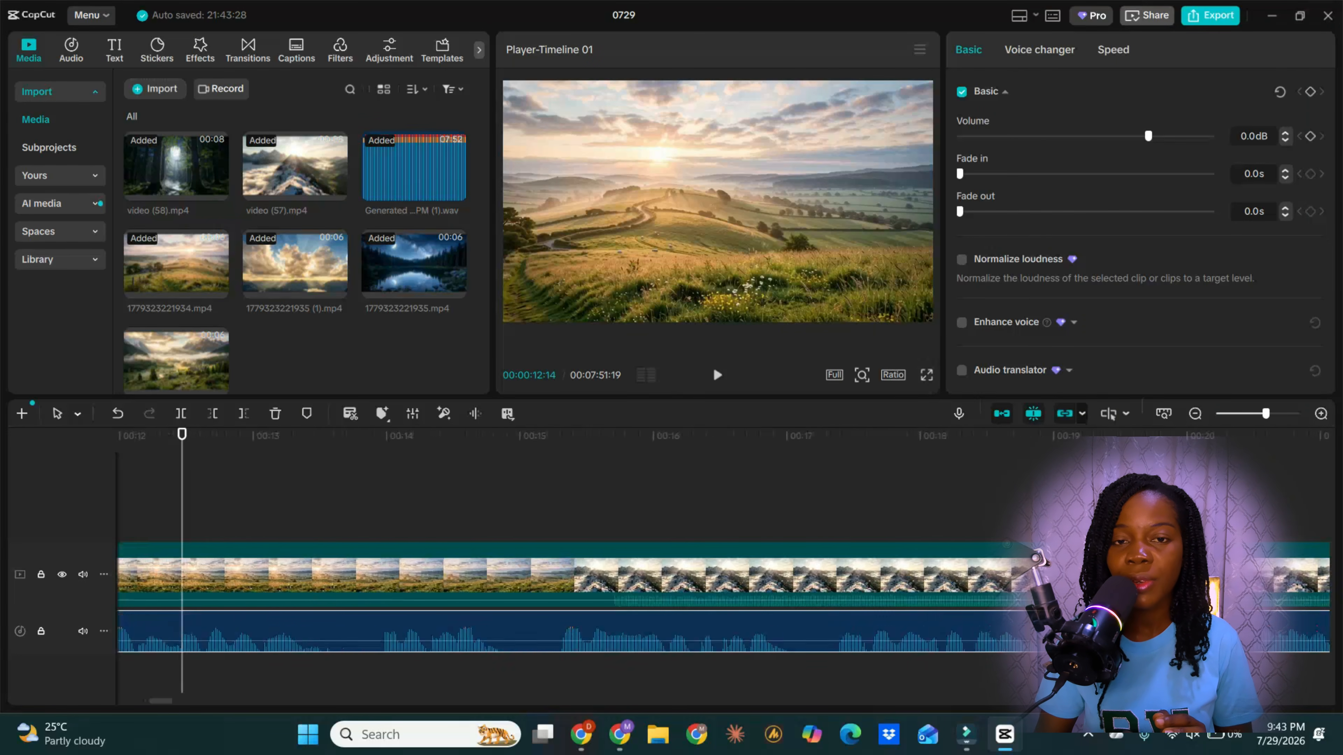
scroll(722, 597, "down", 5)
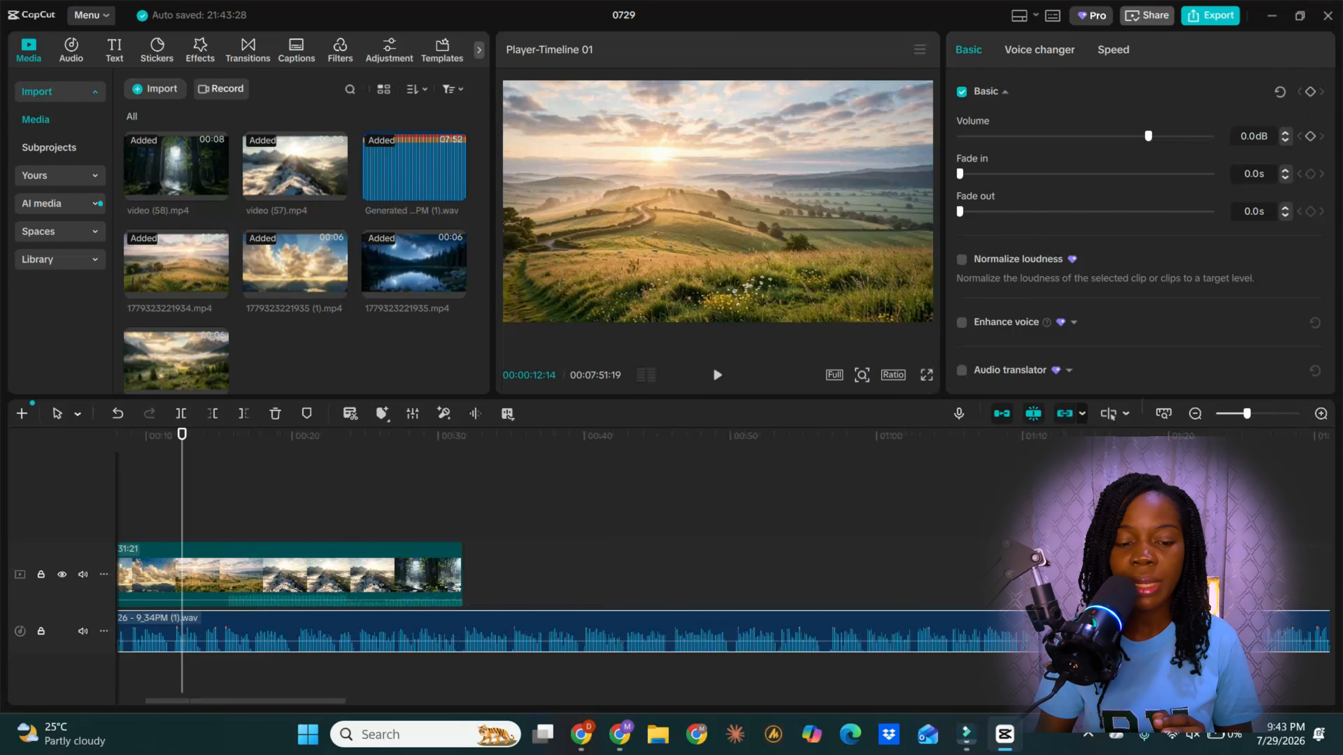
scroll(722, 598, "up", 2)
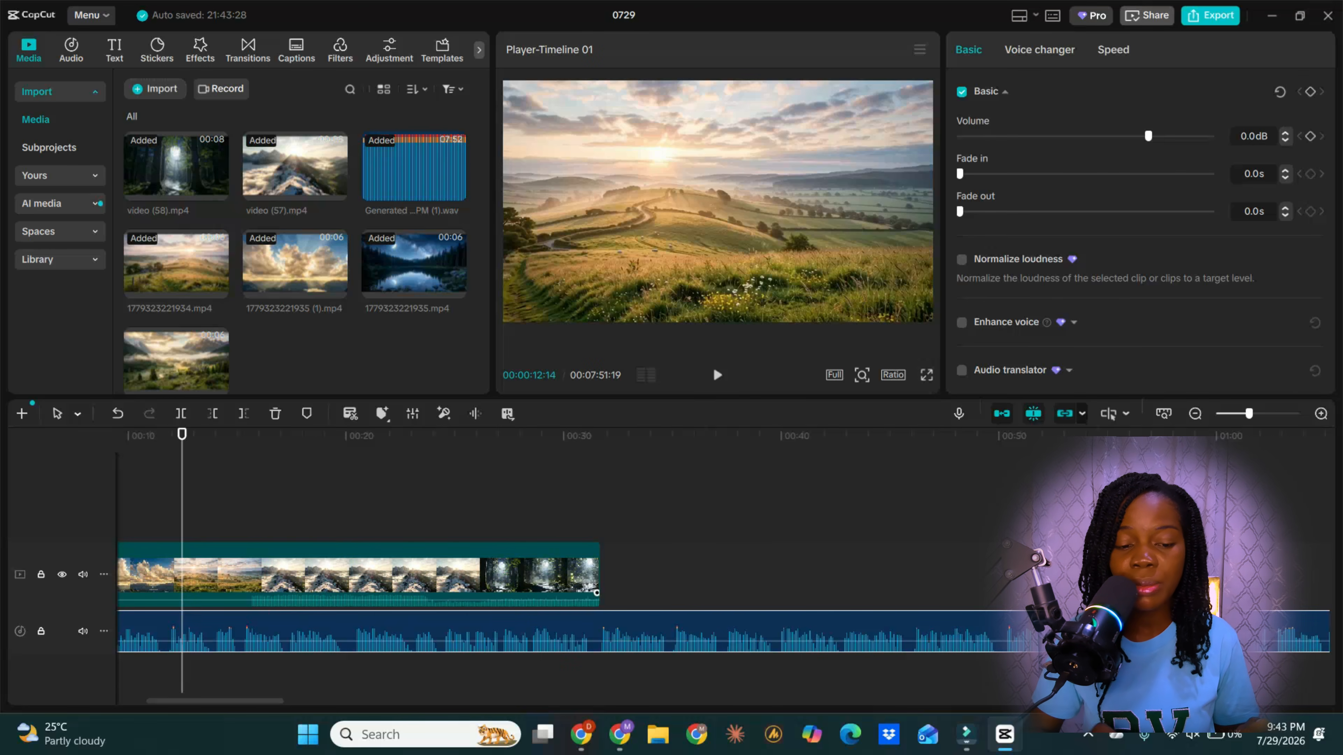
- Slow the compound clip to 0.2x speed and enlarge it to 106% scale
left_click(359, 575)
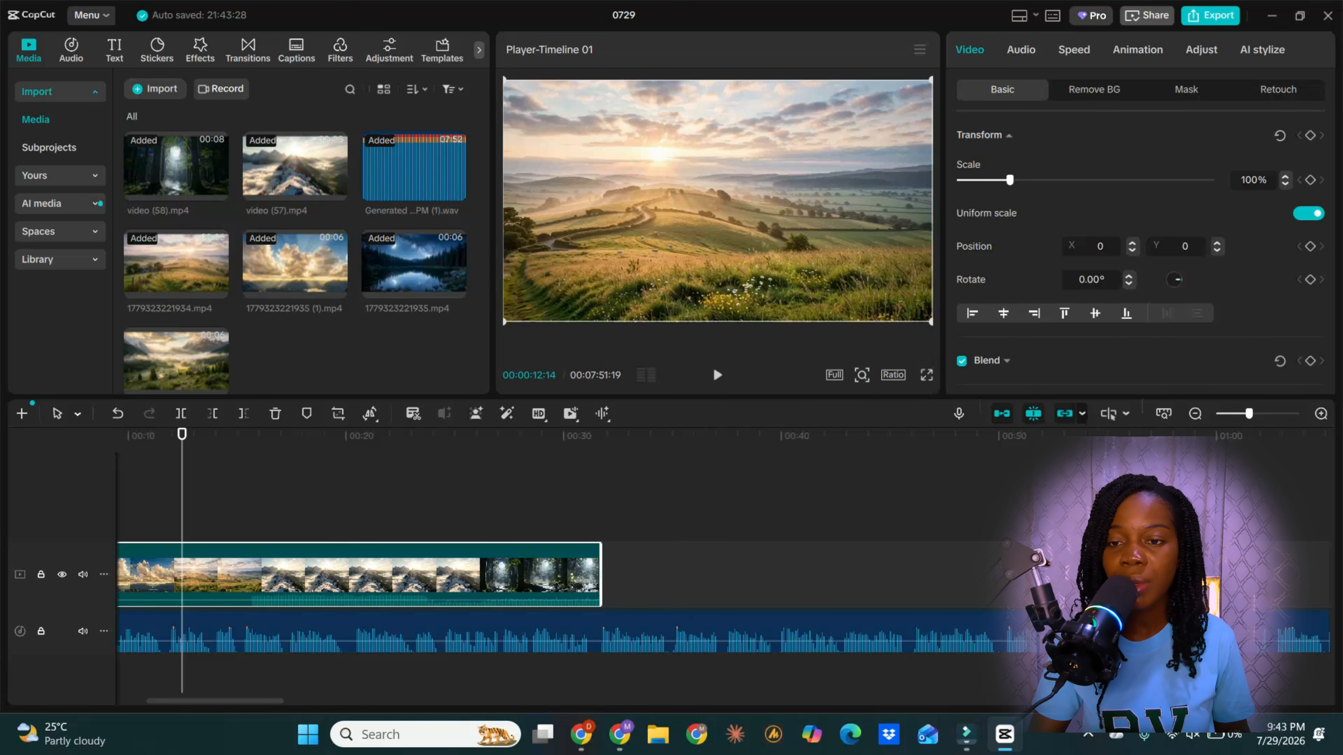
left_click(1074, 49)
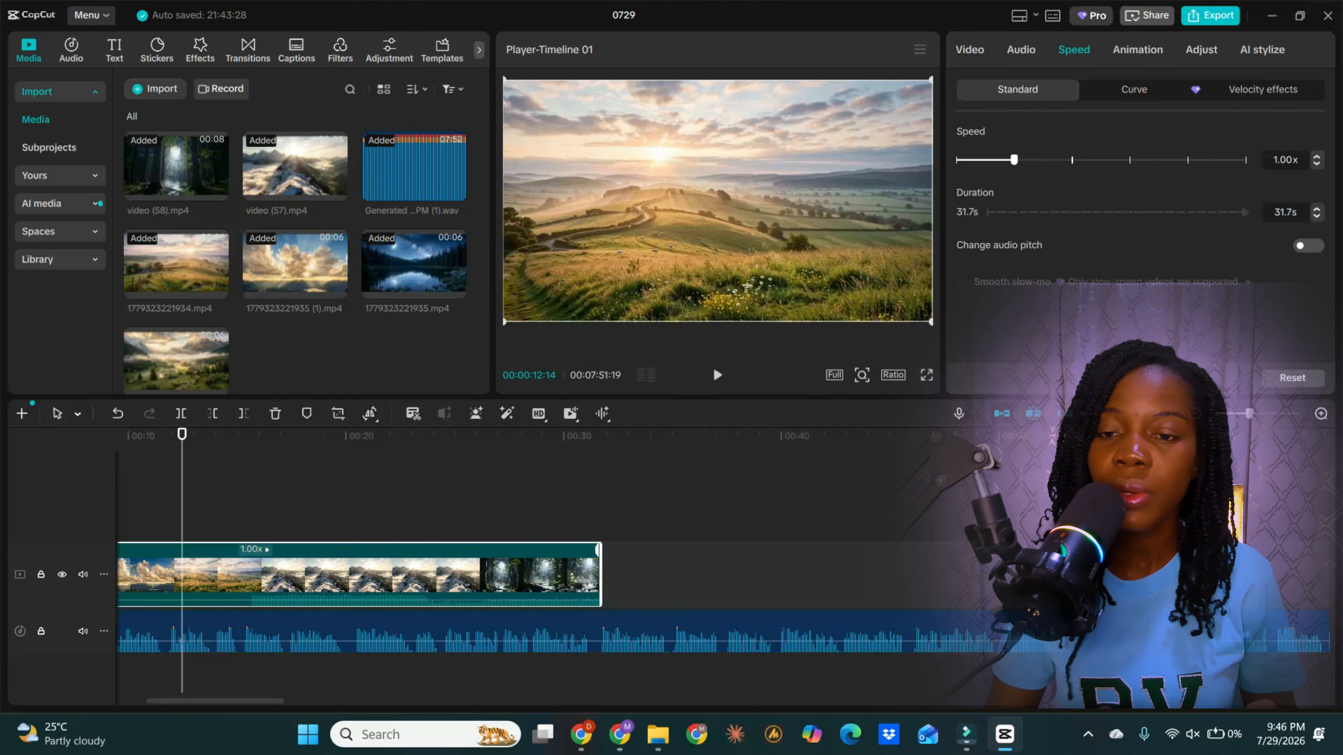
left_click_drag(1013, 159, 974, 160)
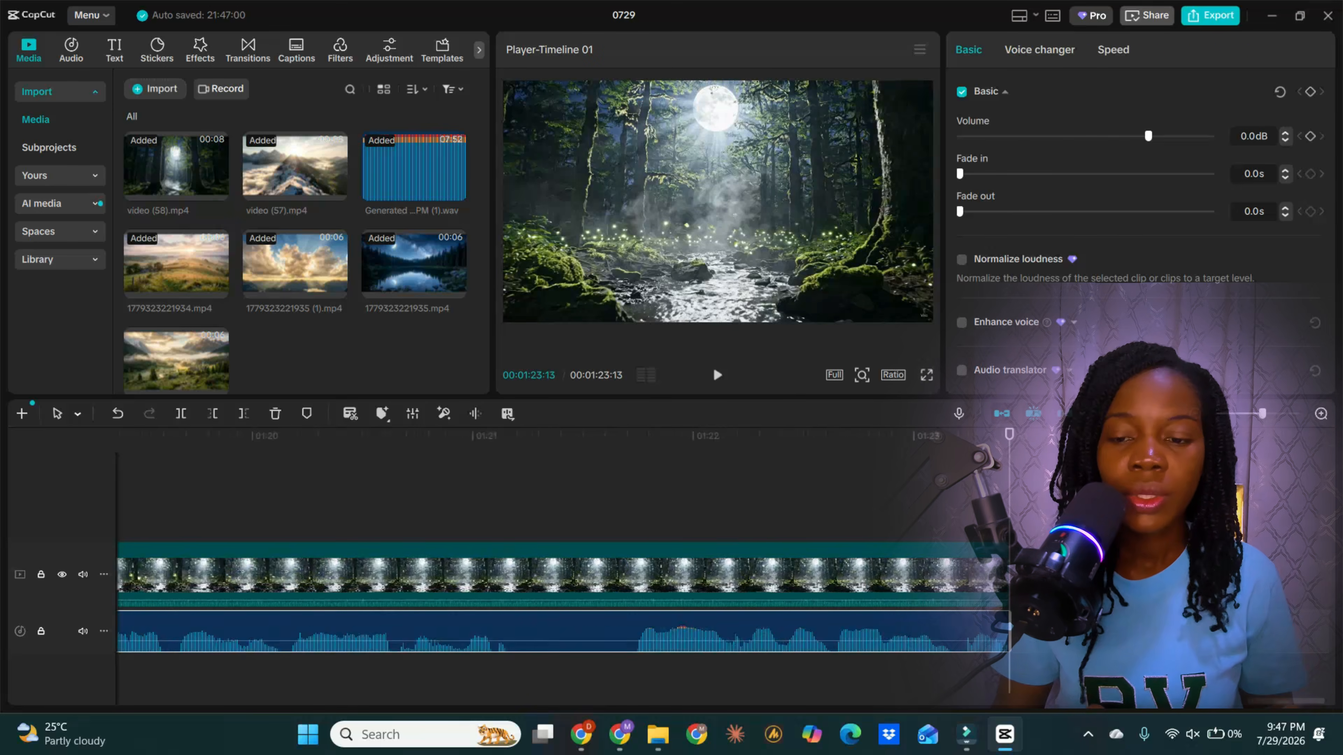
scroll(562, 542, "up", 1)
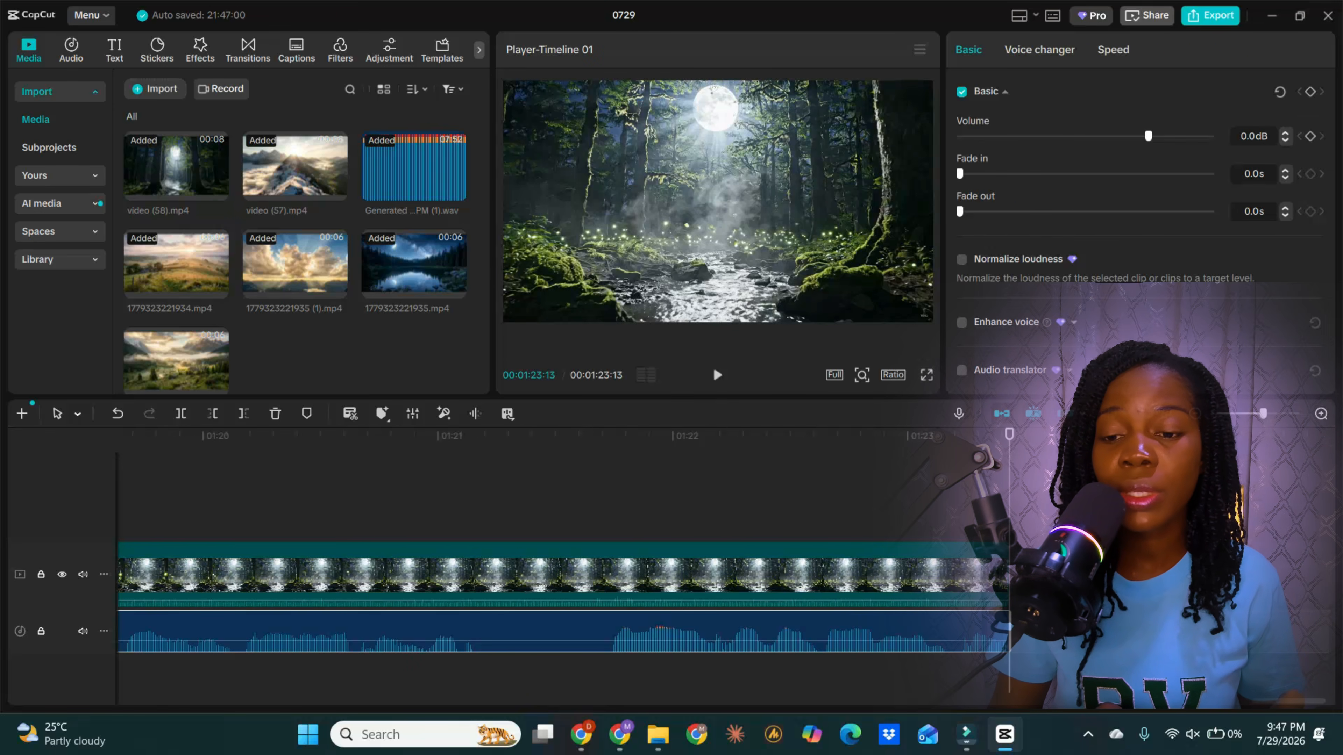
left_click(713, 367)
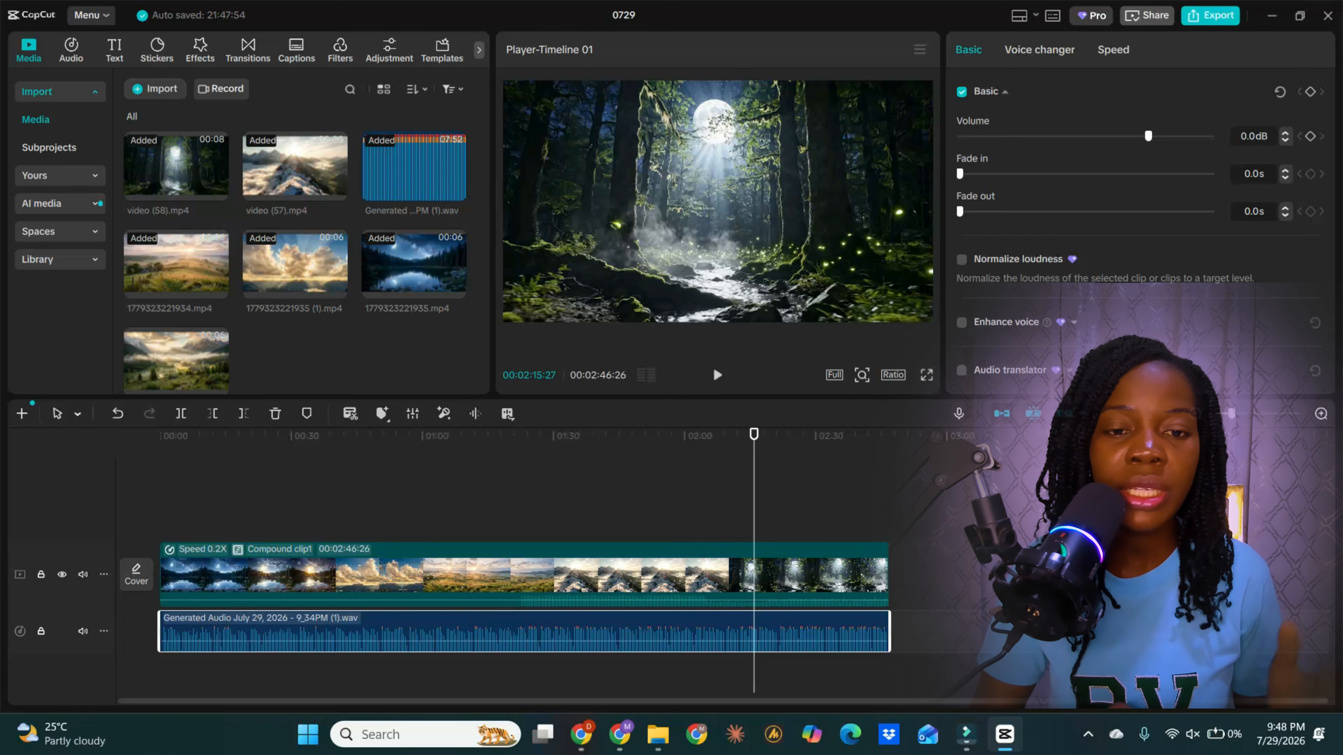
left_click(717, 201)
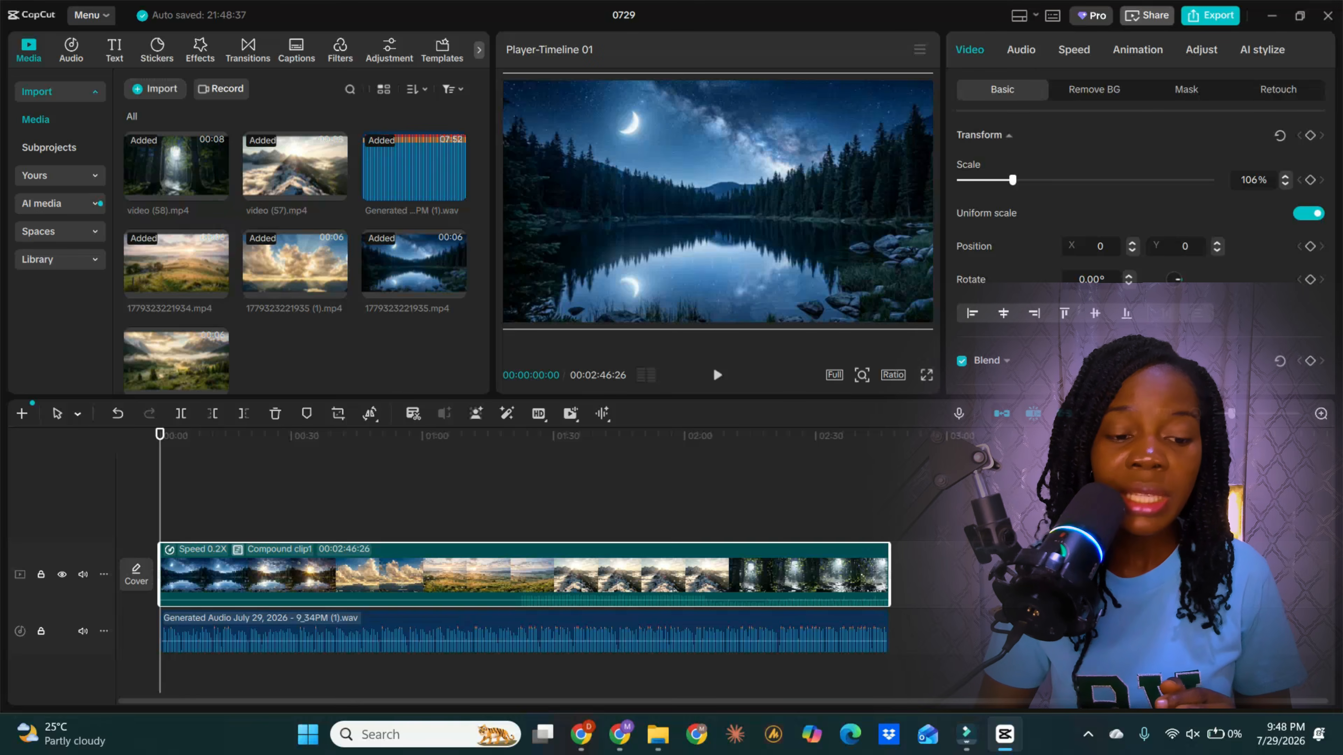
- Select the voiceover clip and open the auto captions settings
left_click(524, 632)
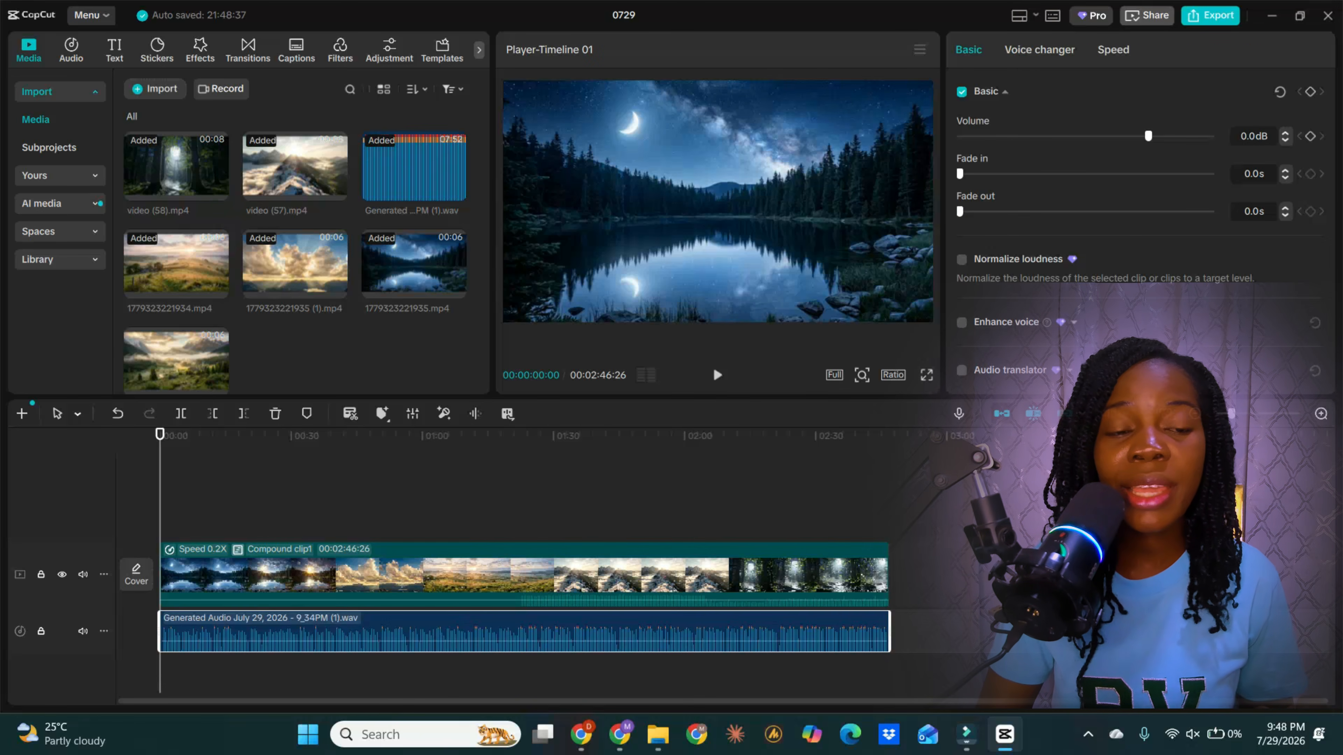
left_click(296, 50)
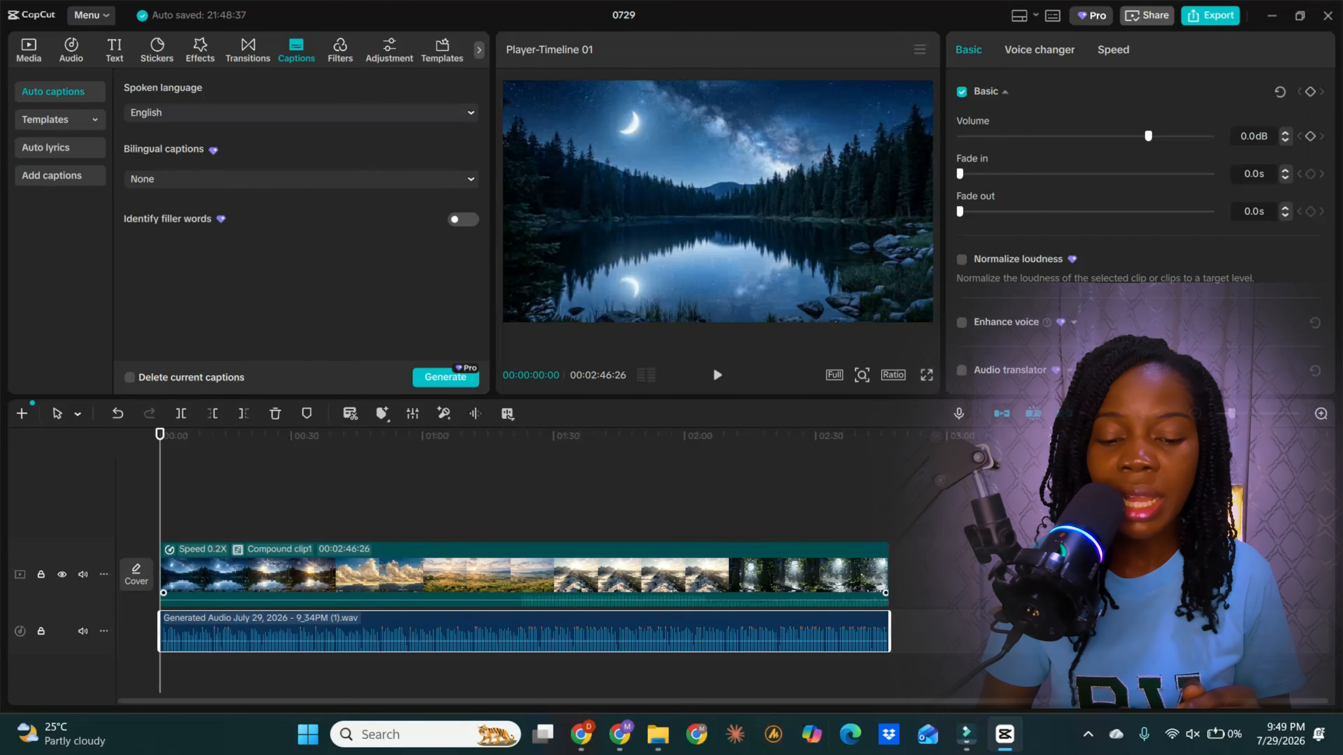
- Switch to Chrome, search Google for "speech to text srt file" in a new tab and open the ElevenLabs audio-to-text converter
left_click(619, 734)
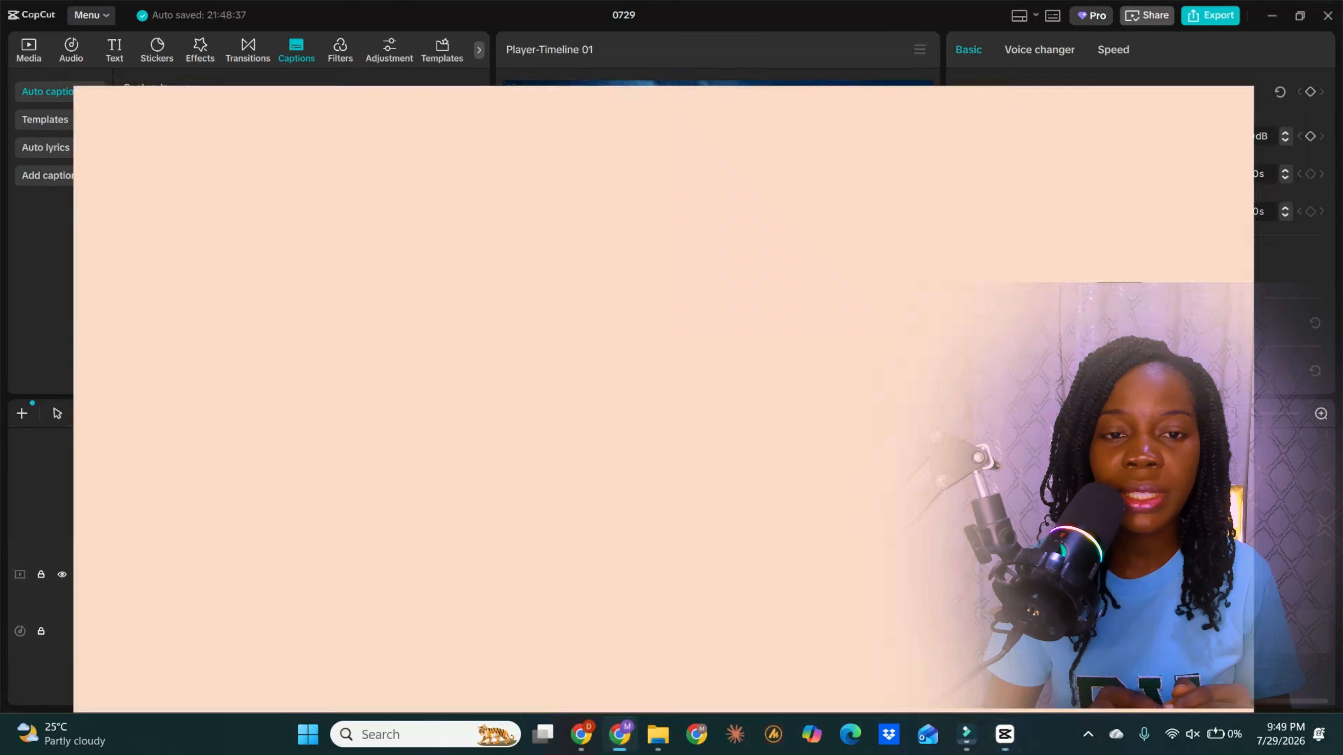
key("ctrl+t")
type("speech to text srt file")
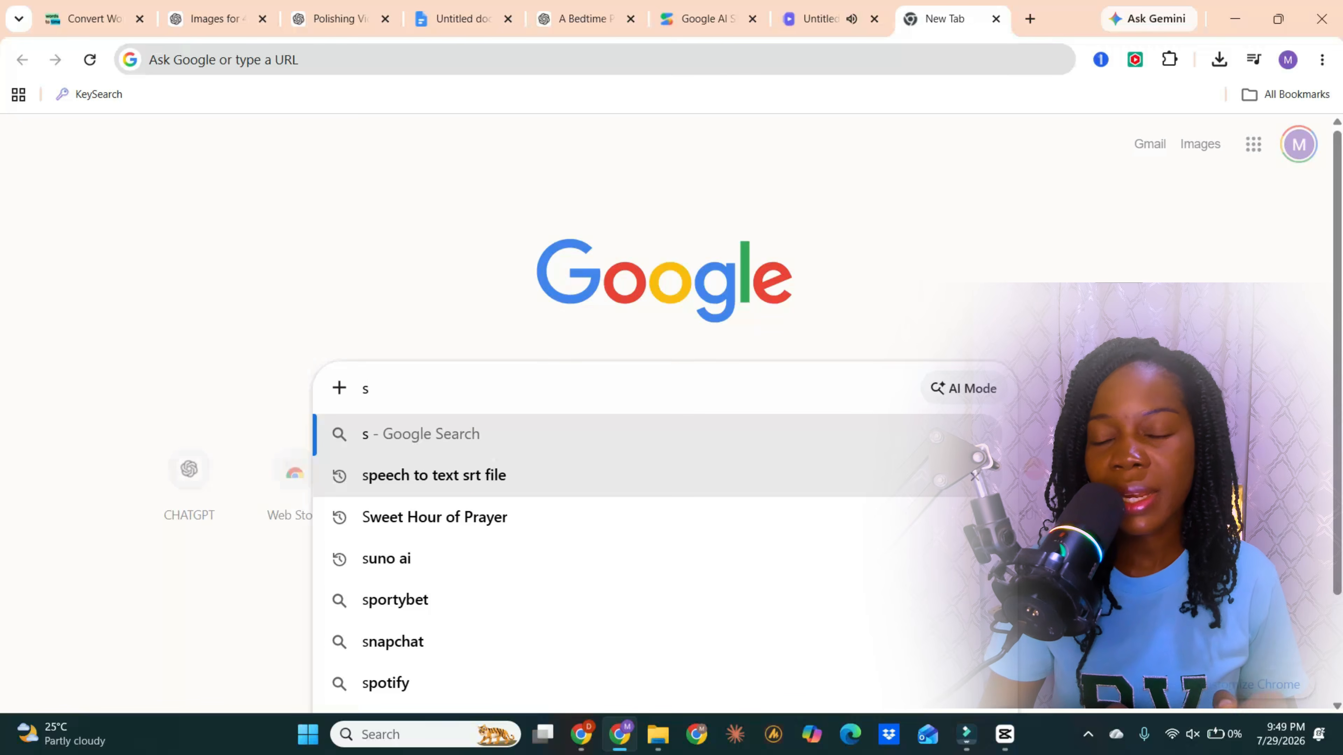
left_click(496, 465)
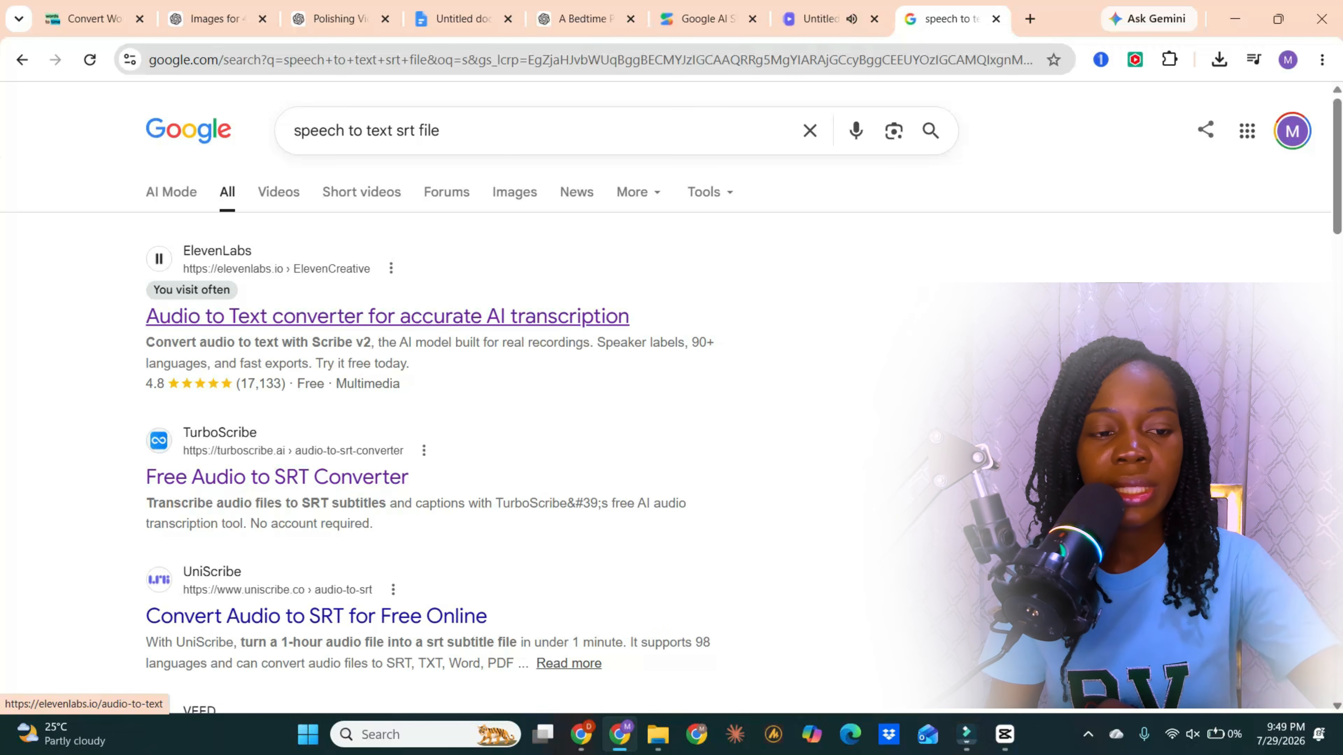
left_click(254, 318)
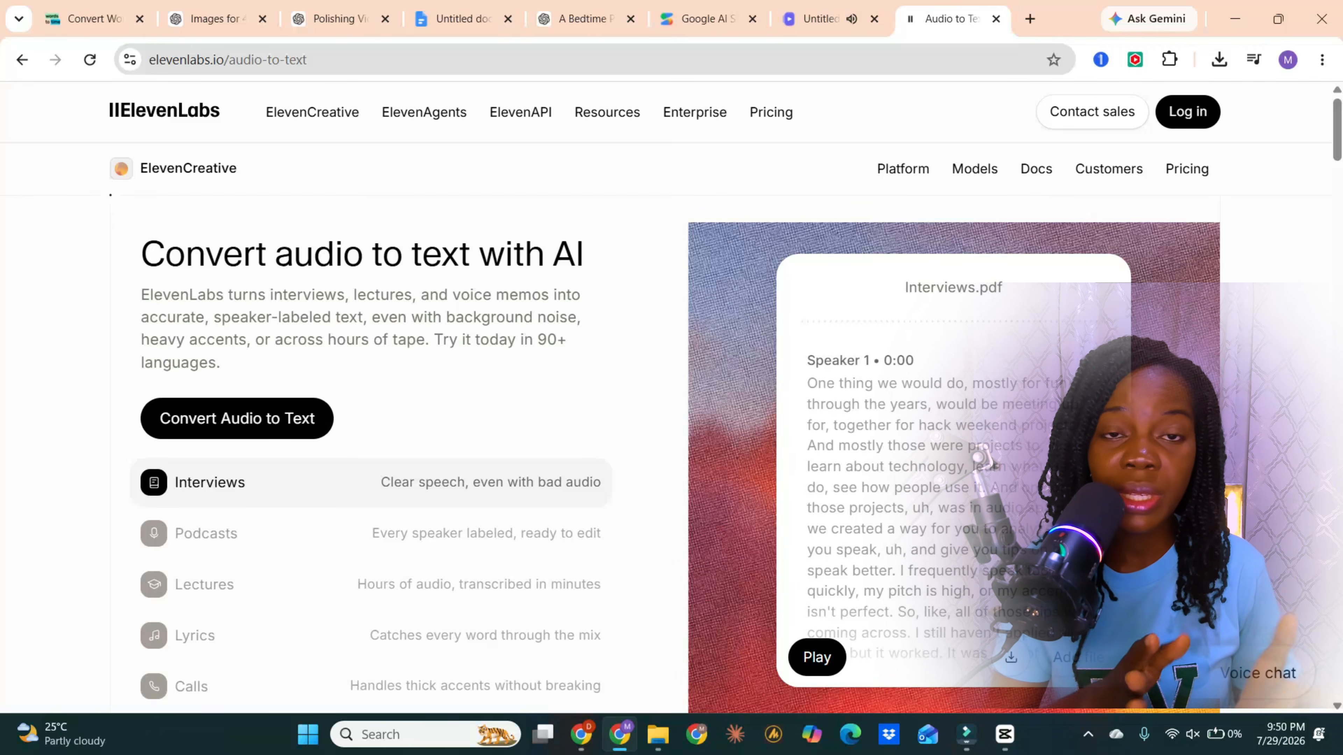
scroll(388, 206, "down", 3)
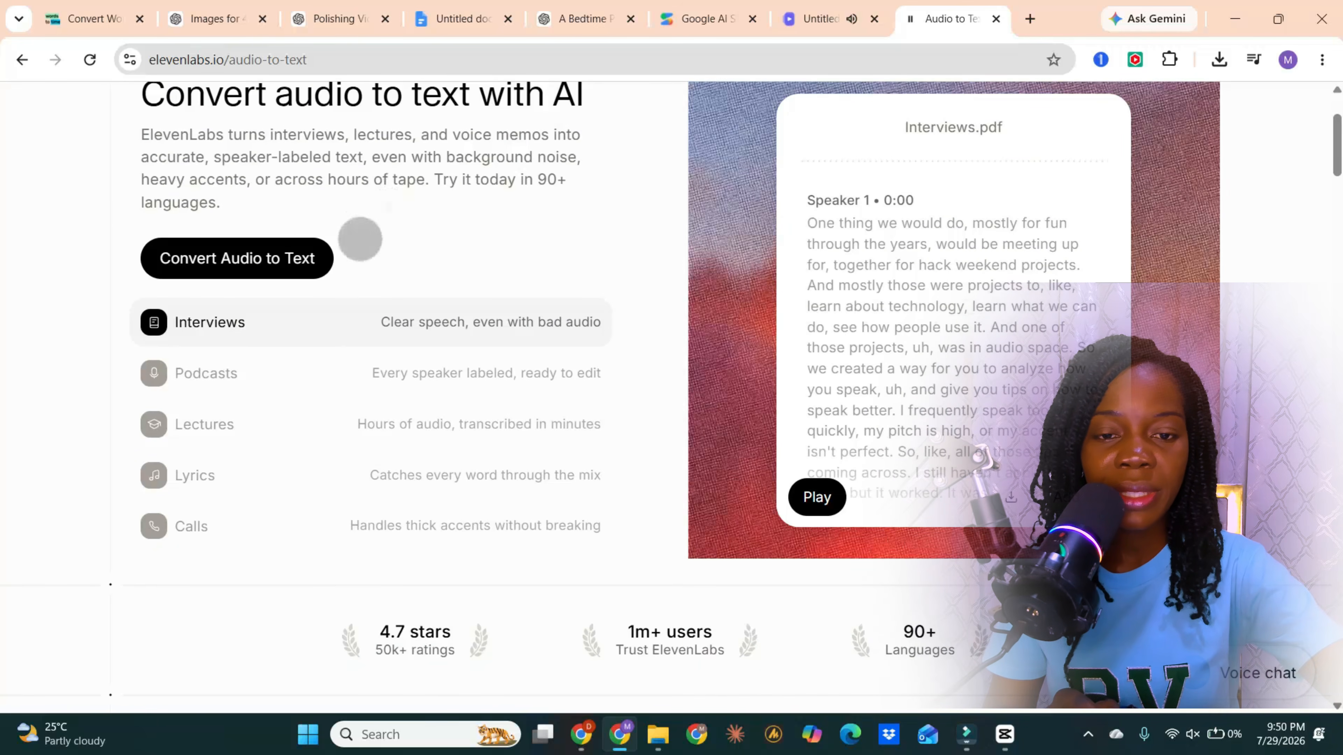
- Upload "Generated Audio July 29, 2026 - 9_34PM (1)" from Downloads to the converter and download its transcript as SRT (.srt)
scroll(359, 240, "up", 2)
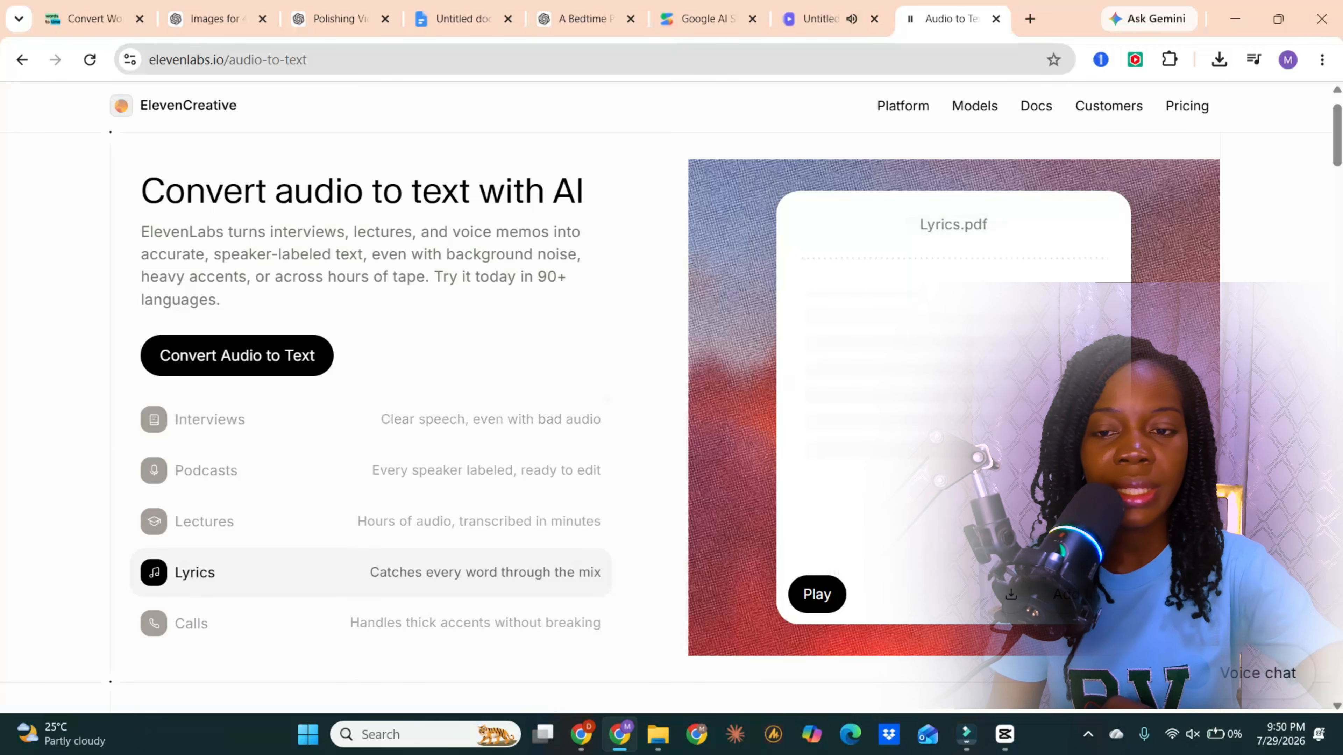
scroll(371, 351, "up", 2)
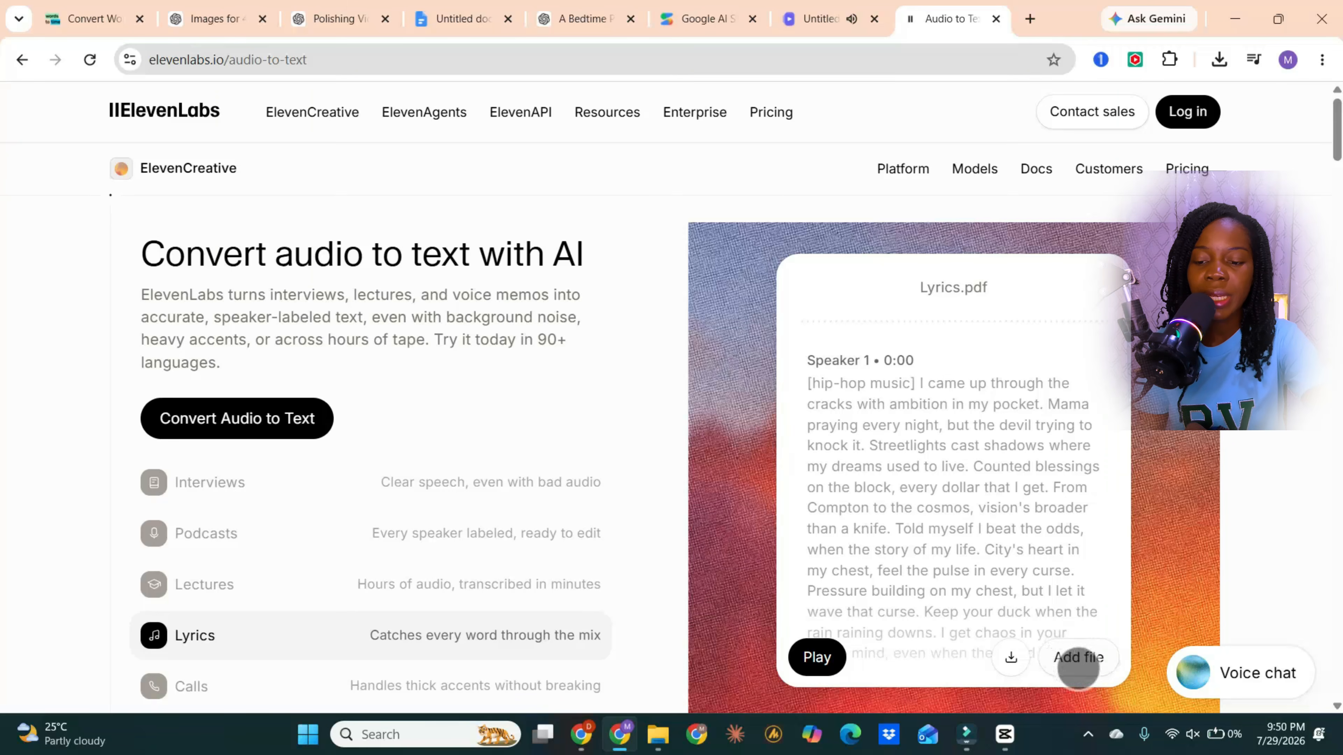
left_click(1079, 657)
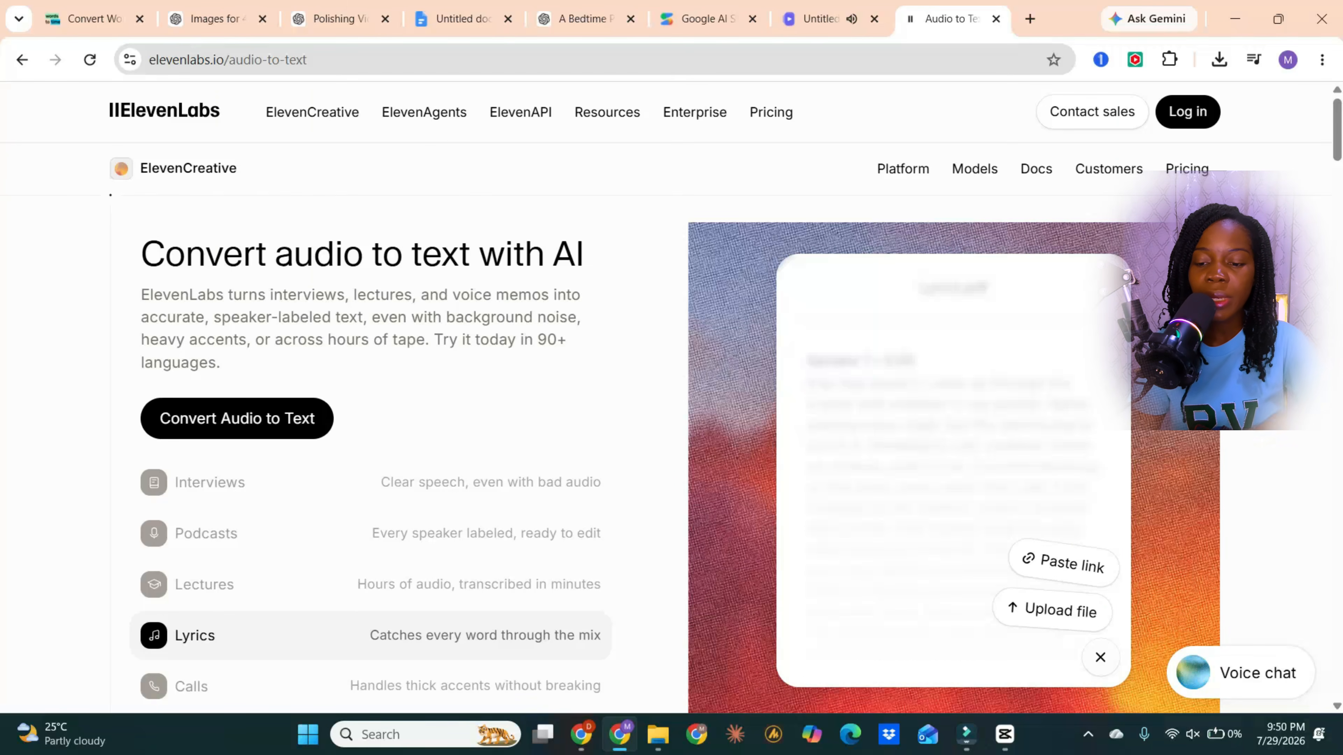
double_click(1036, 611)
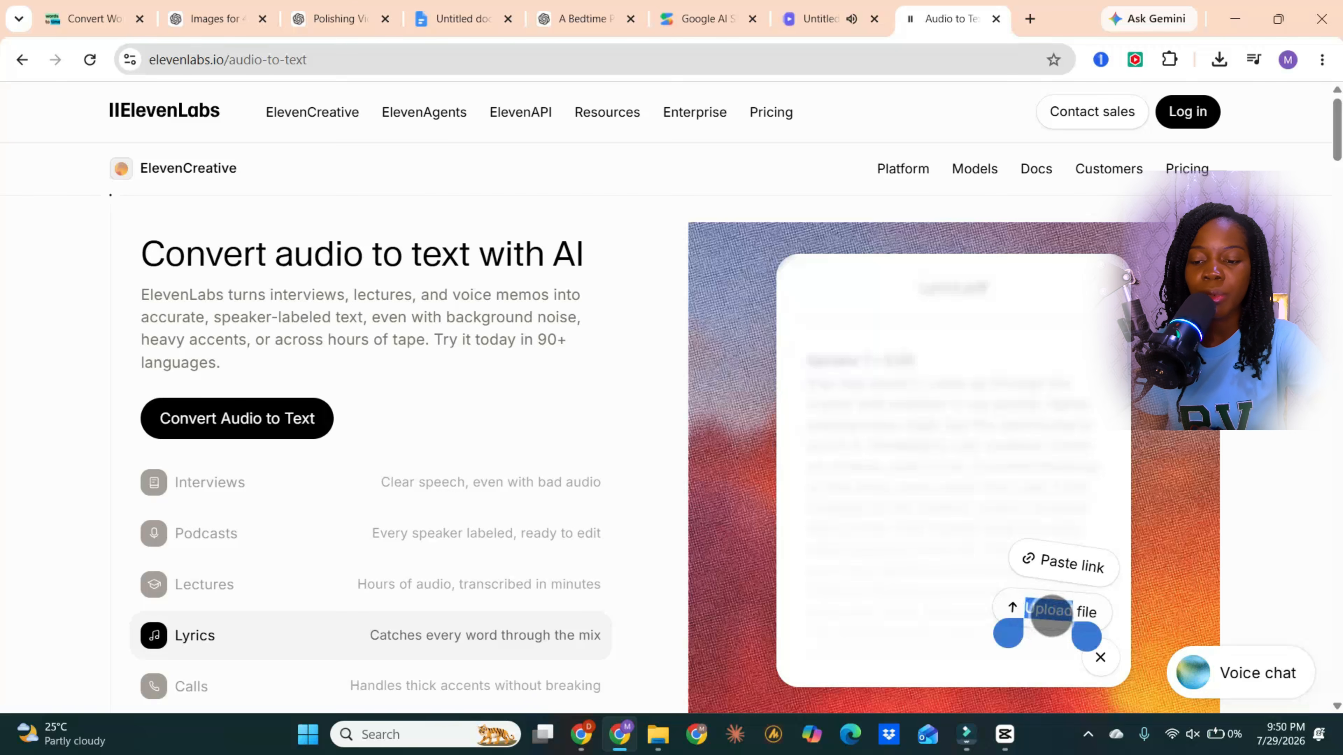
left_click(1060, 611)
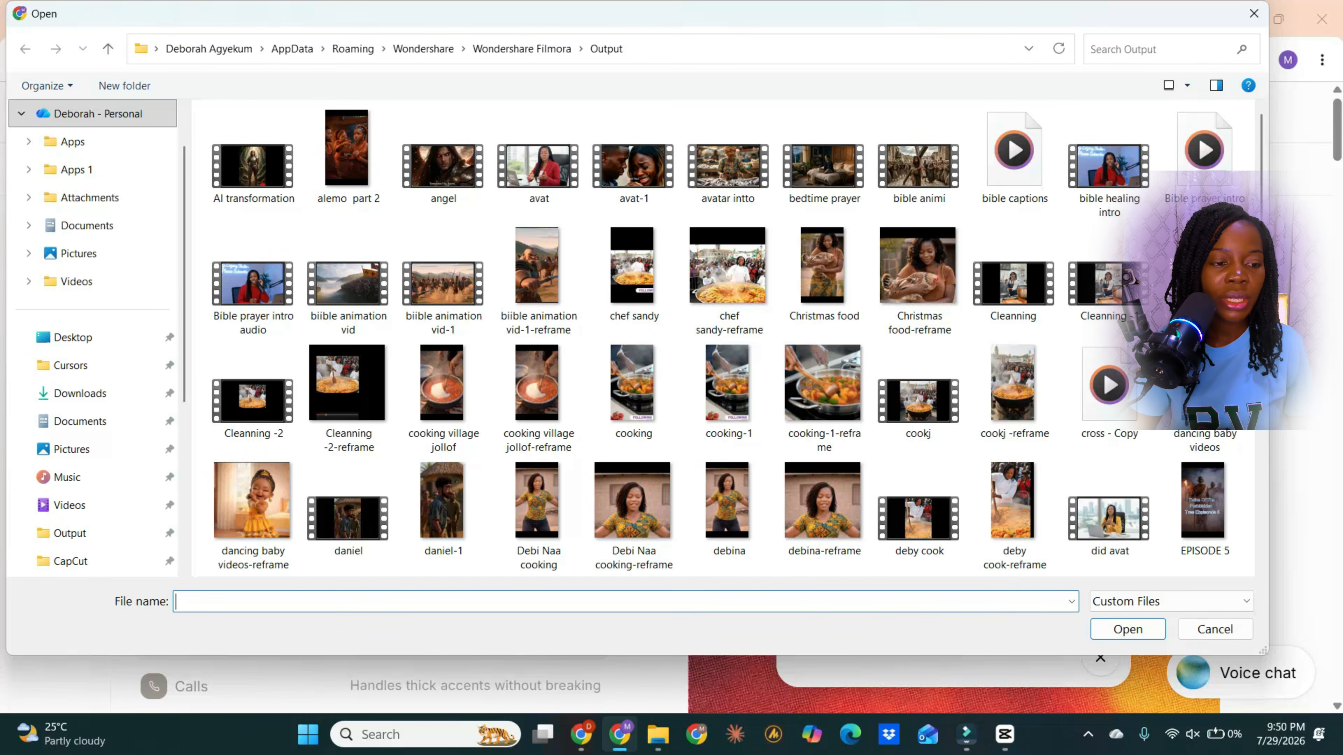
left_click(79, 393)
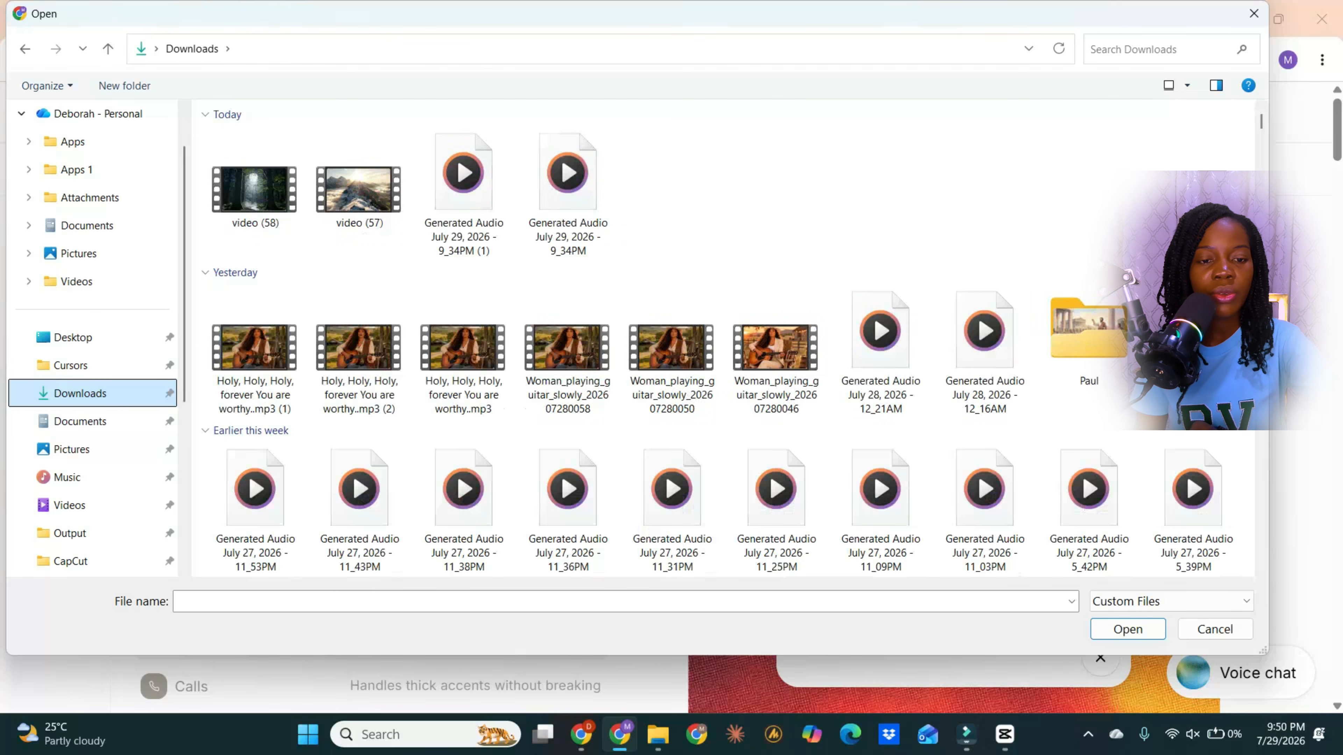
left_click(452, 194)
left_click(1103, 631)
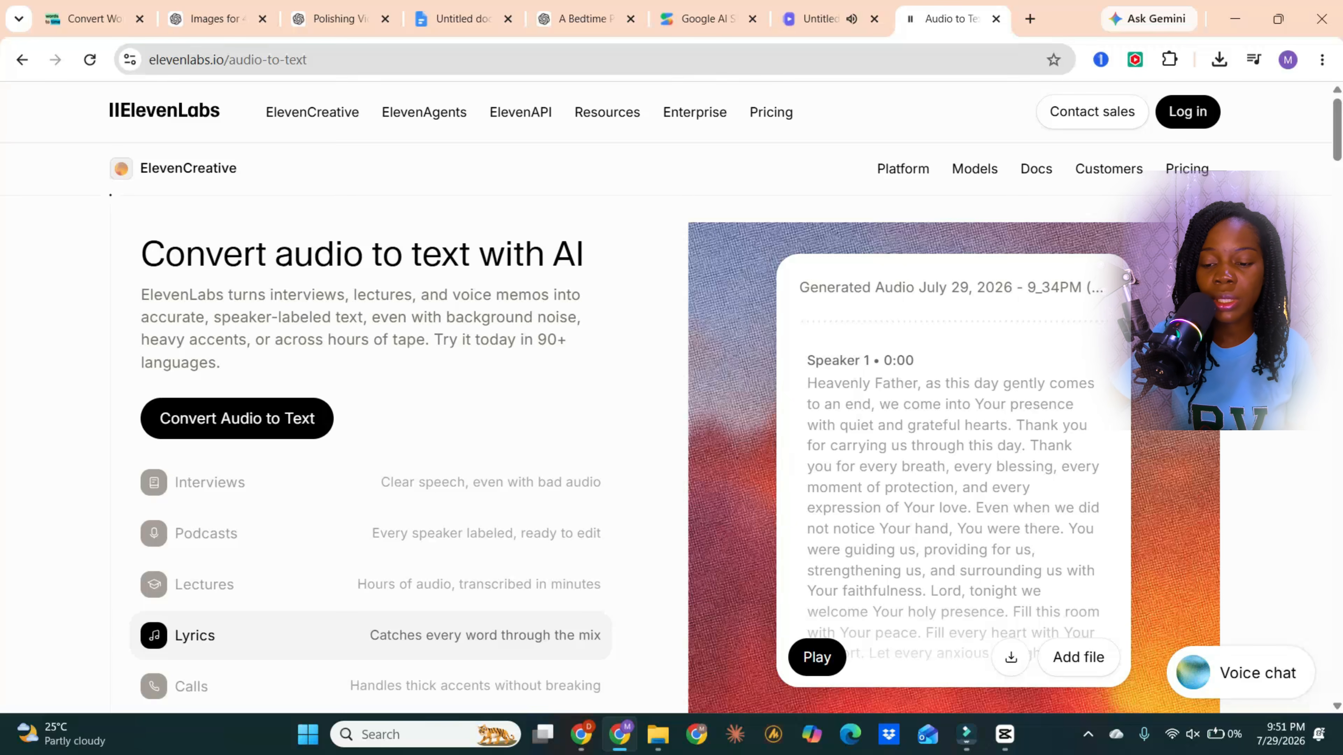
left_click(1011, 657)
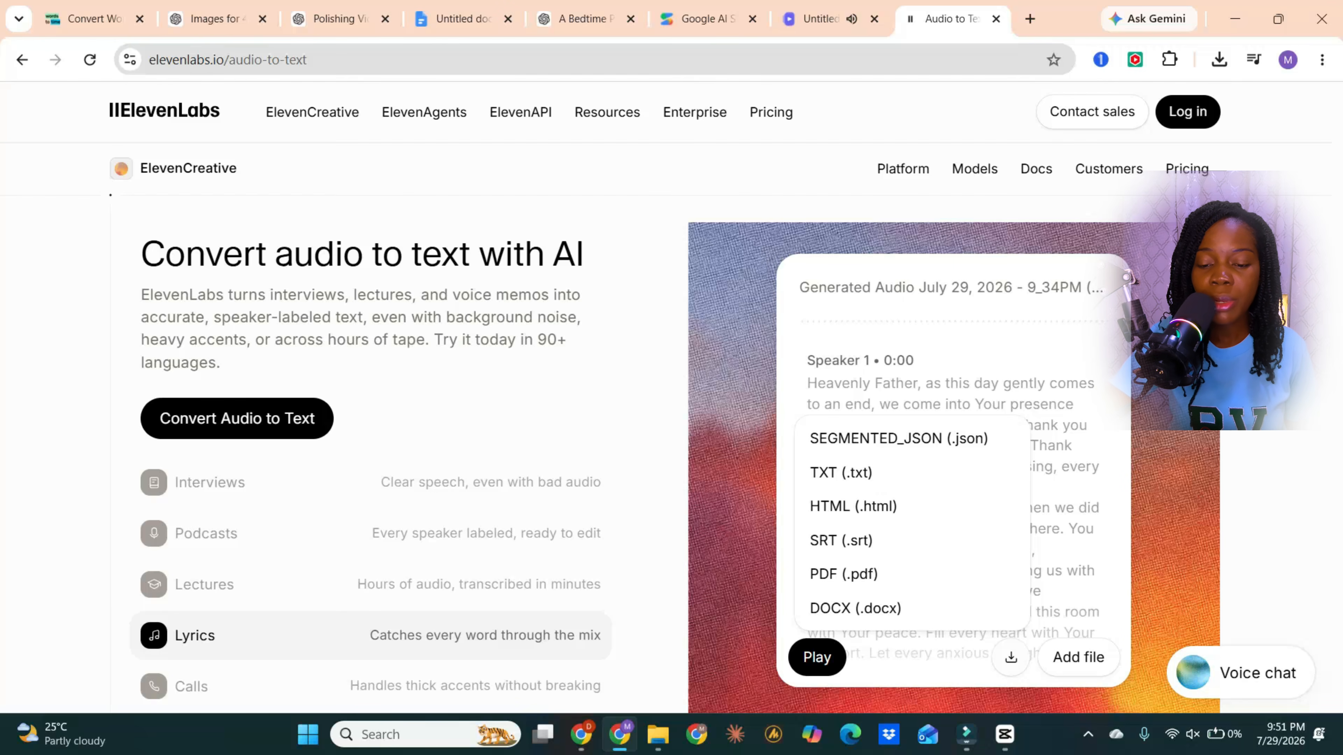
left_click(840, 542)
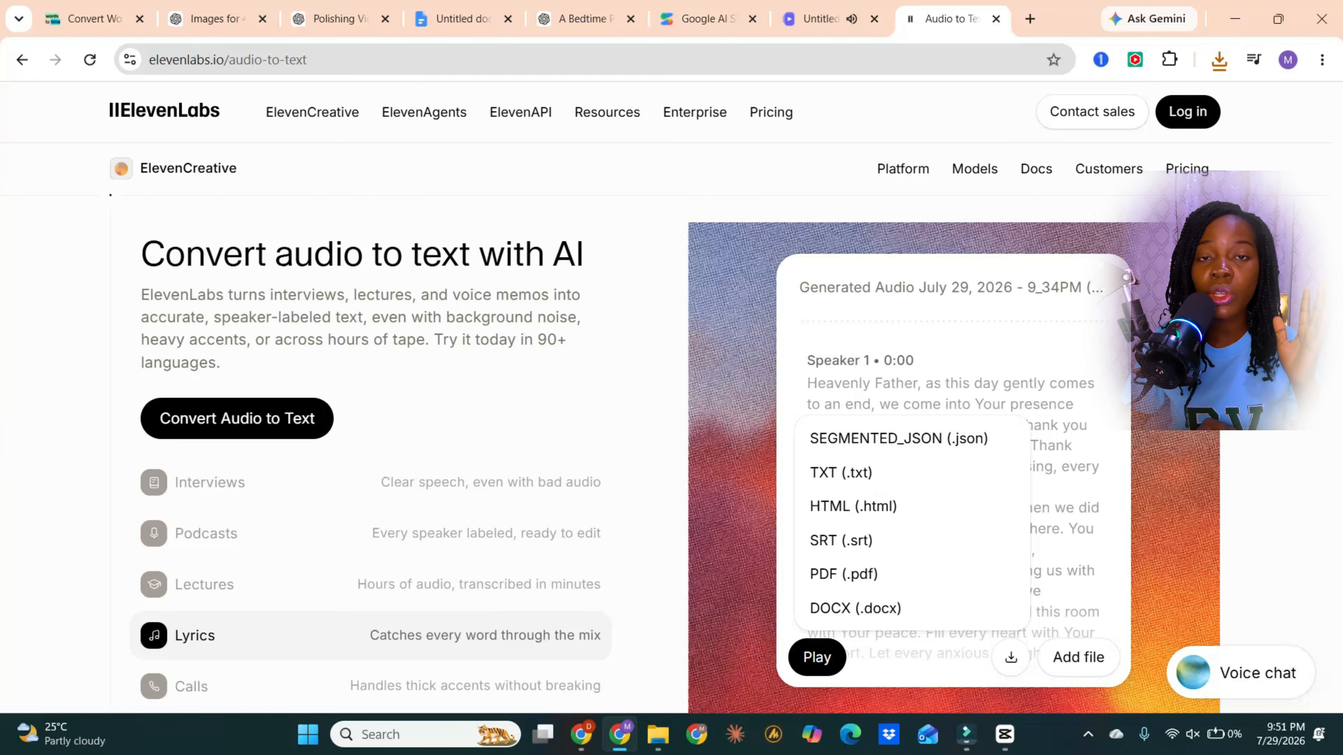
- Switch to CapCut and import the caption file "Generated Audio July 29, 2026 - 9_34PM (1).srt" from Downloads
key("alt+Tab")
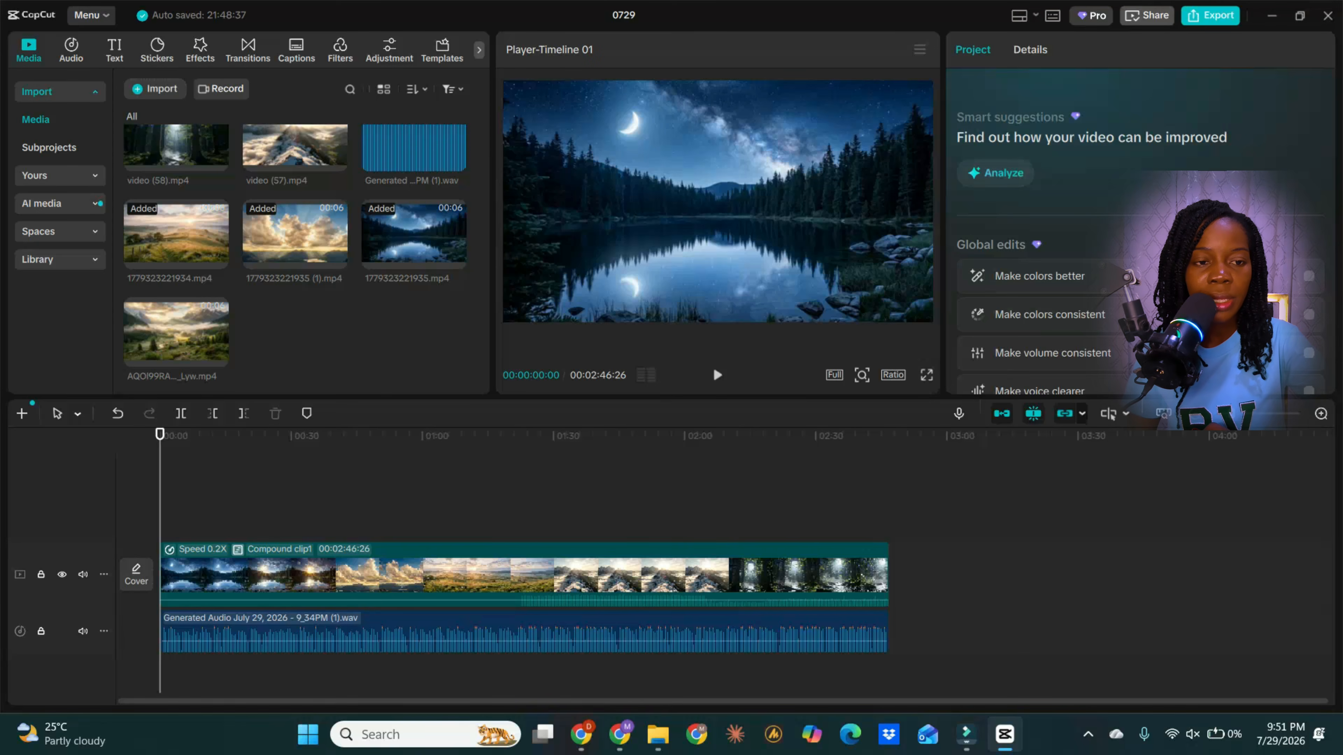
left_click(296, 50)
left_click(60, 147)
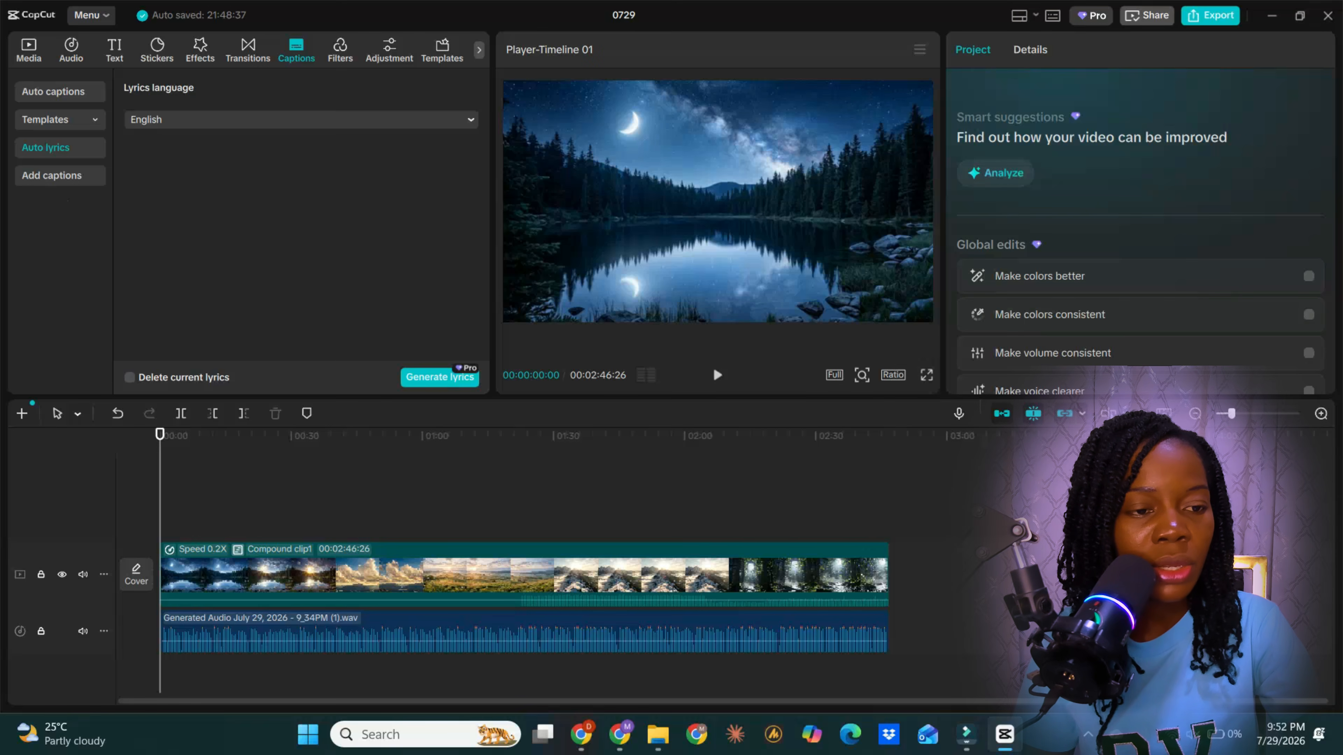
left_click(42, 177)
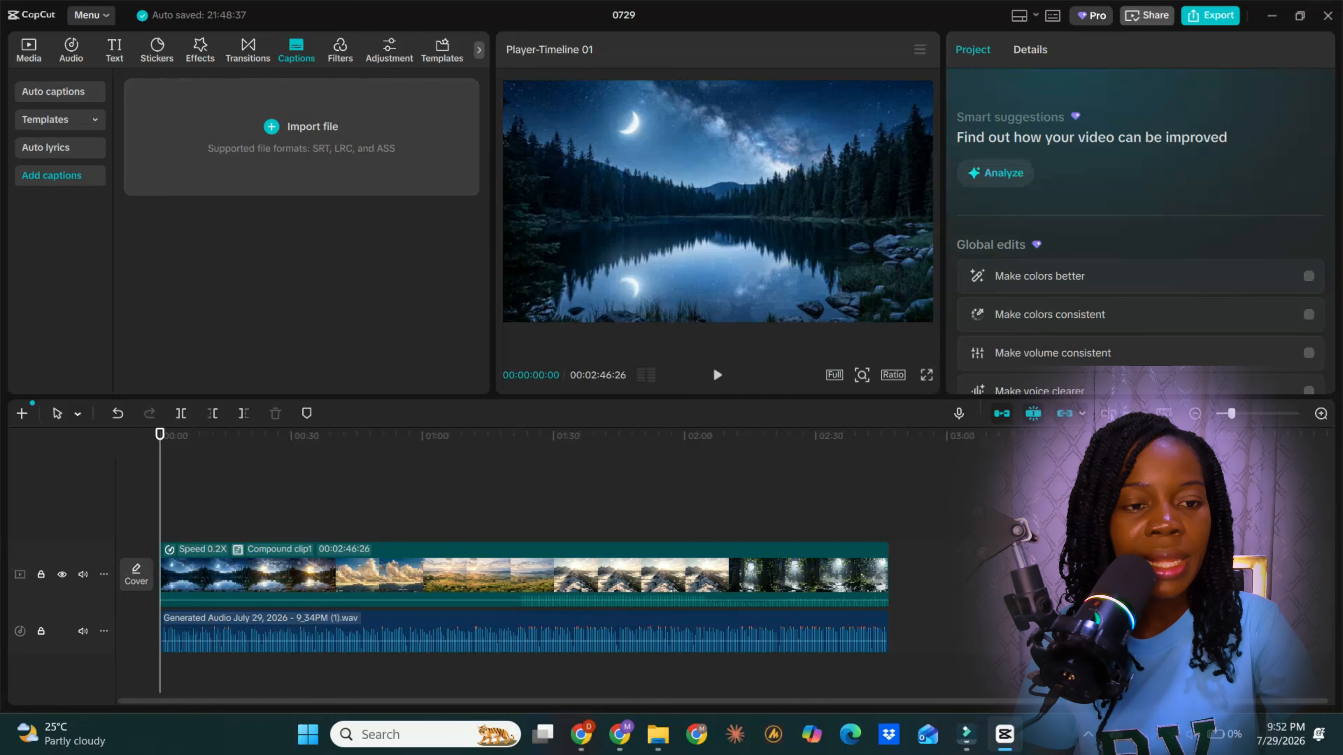
left_click(267, 130)
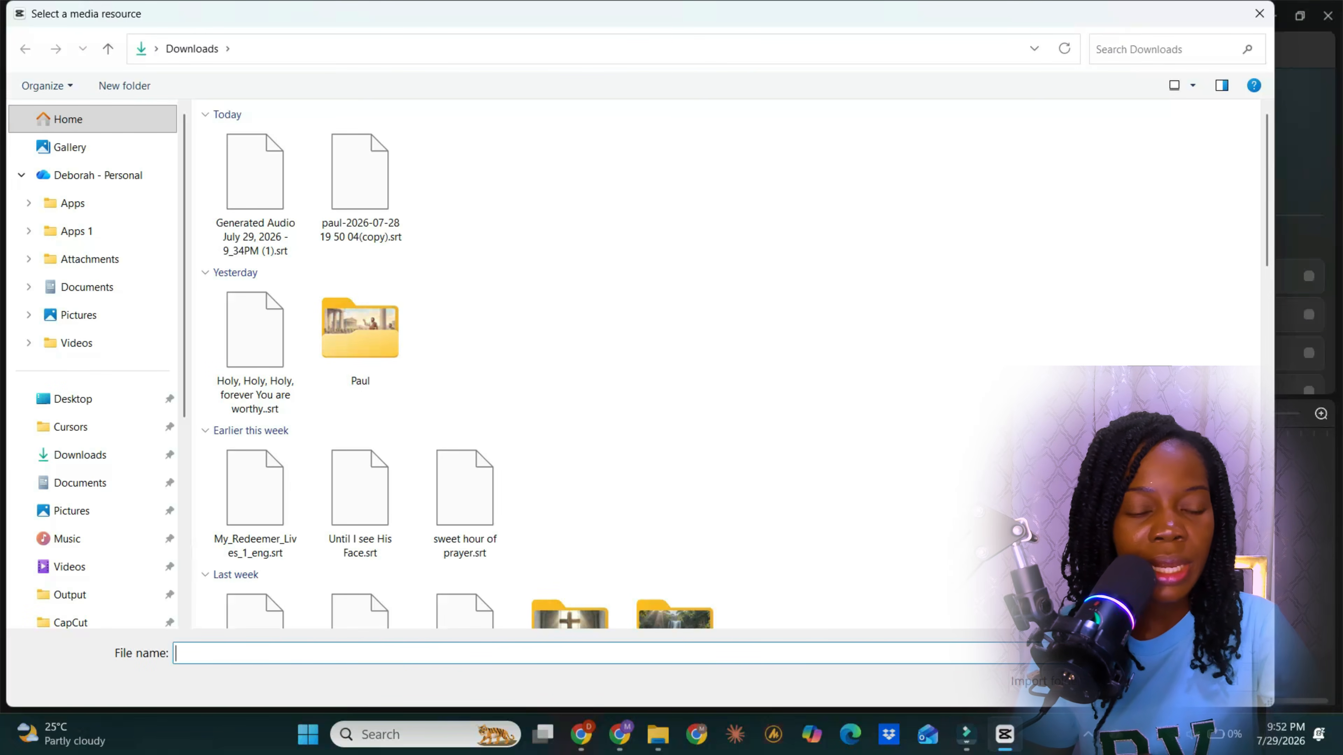
left_click(236, 189)
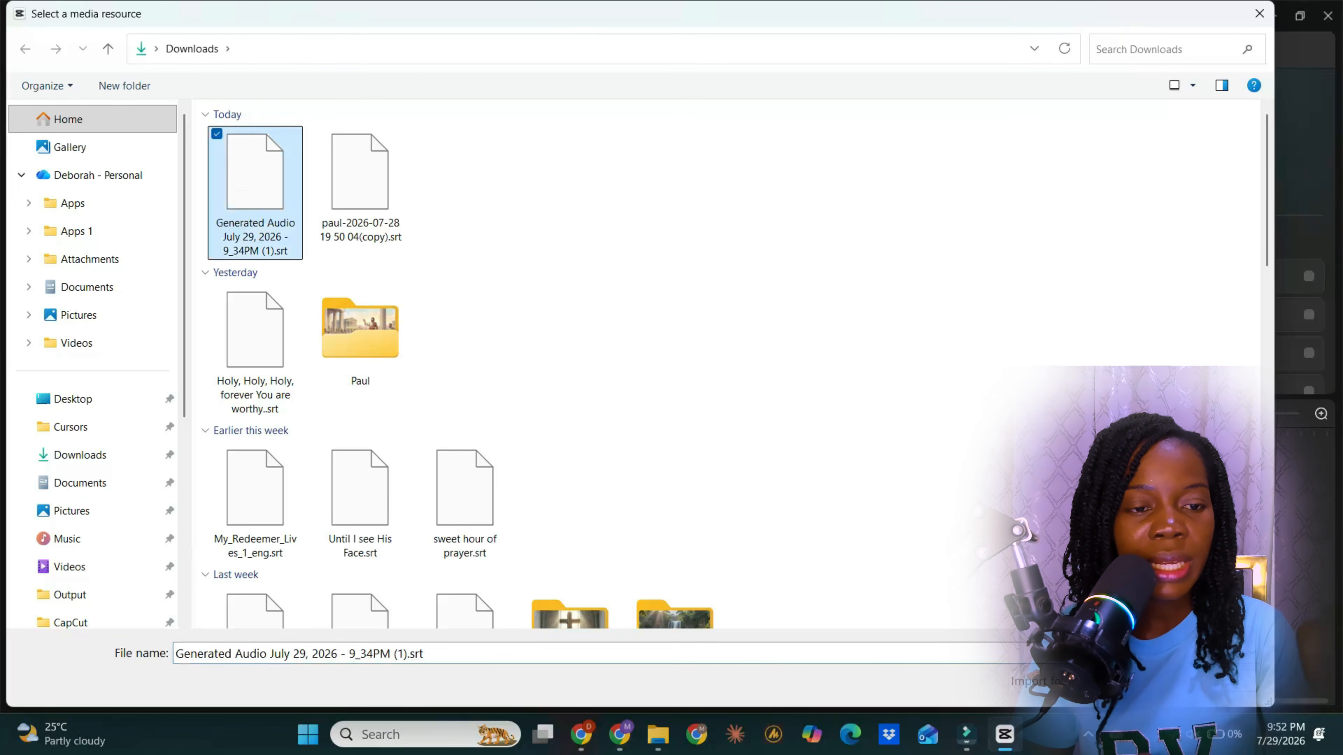
key("Return")
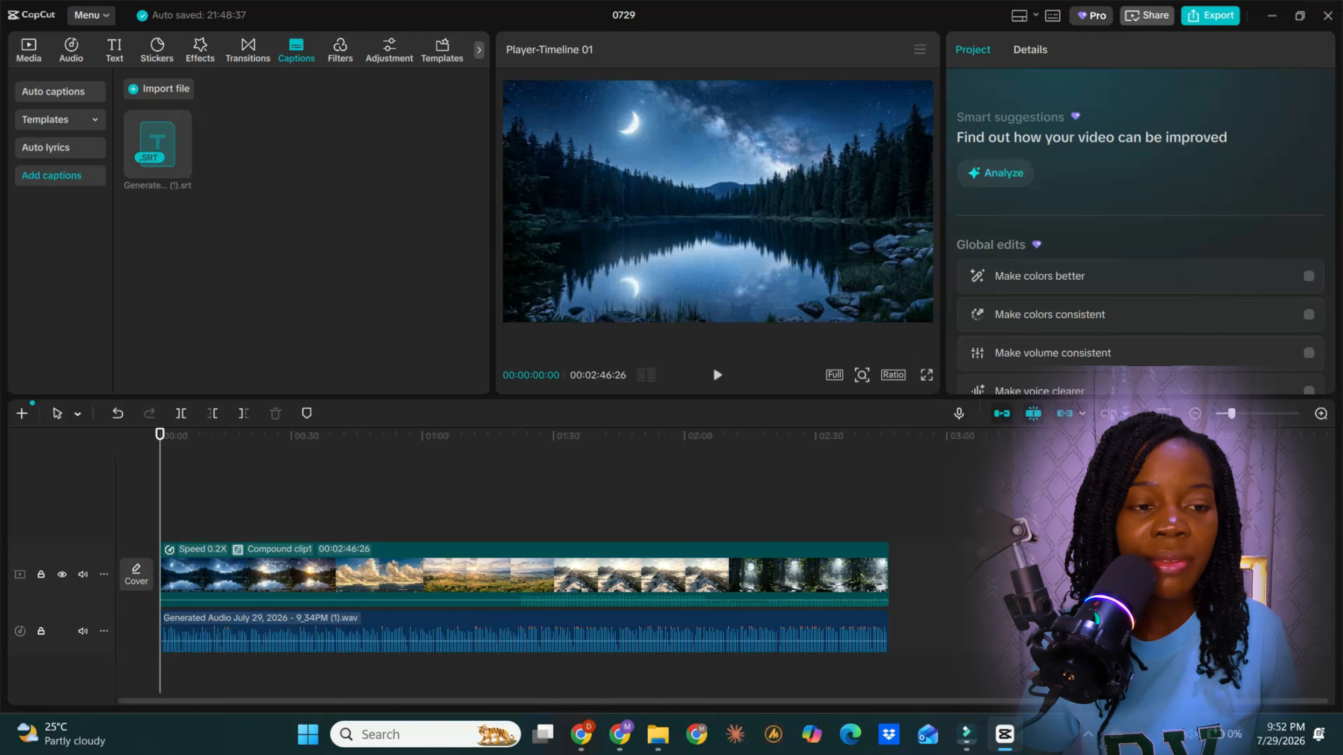
- Place the SRT captions on the timeline above the compound clip and delete the captions that run past the clip's end
mouse_move(157, 143)
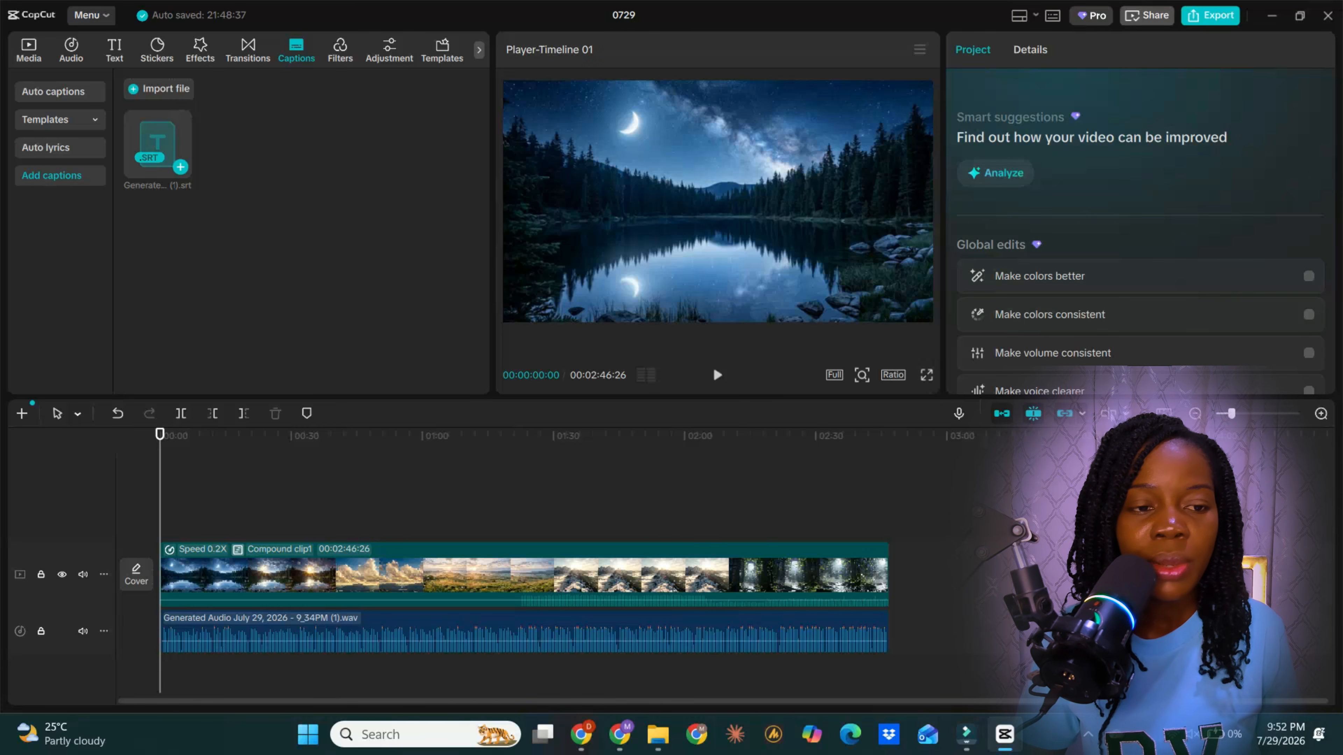
left_click_drag(158, 144, 159, 529)
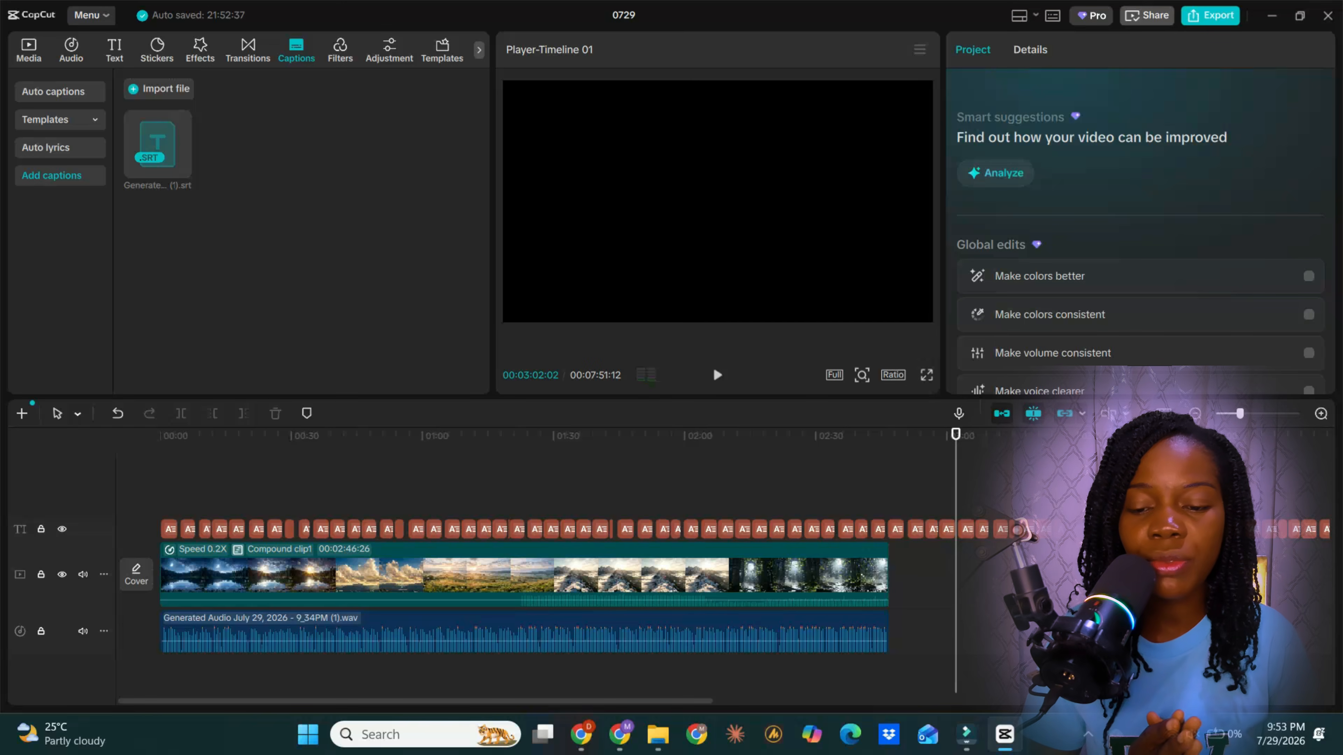
left_click(868, 436)
left_click_drag(868, 435, 888, 434)
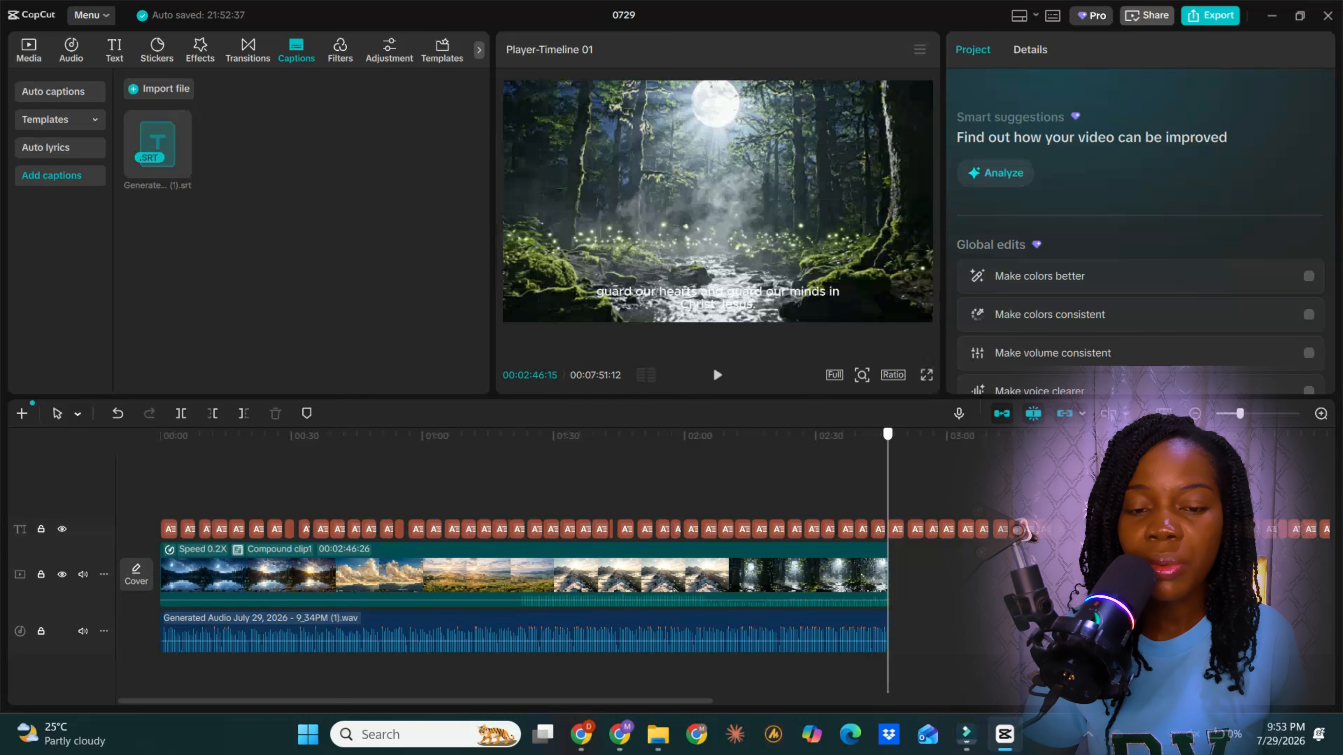
left_click_drag(914, 547, 1329, 534)
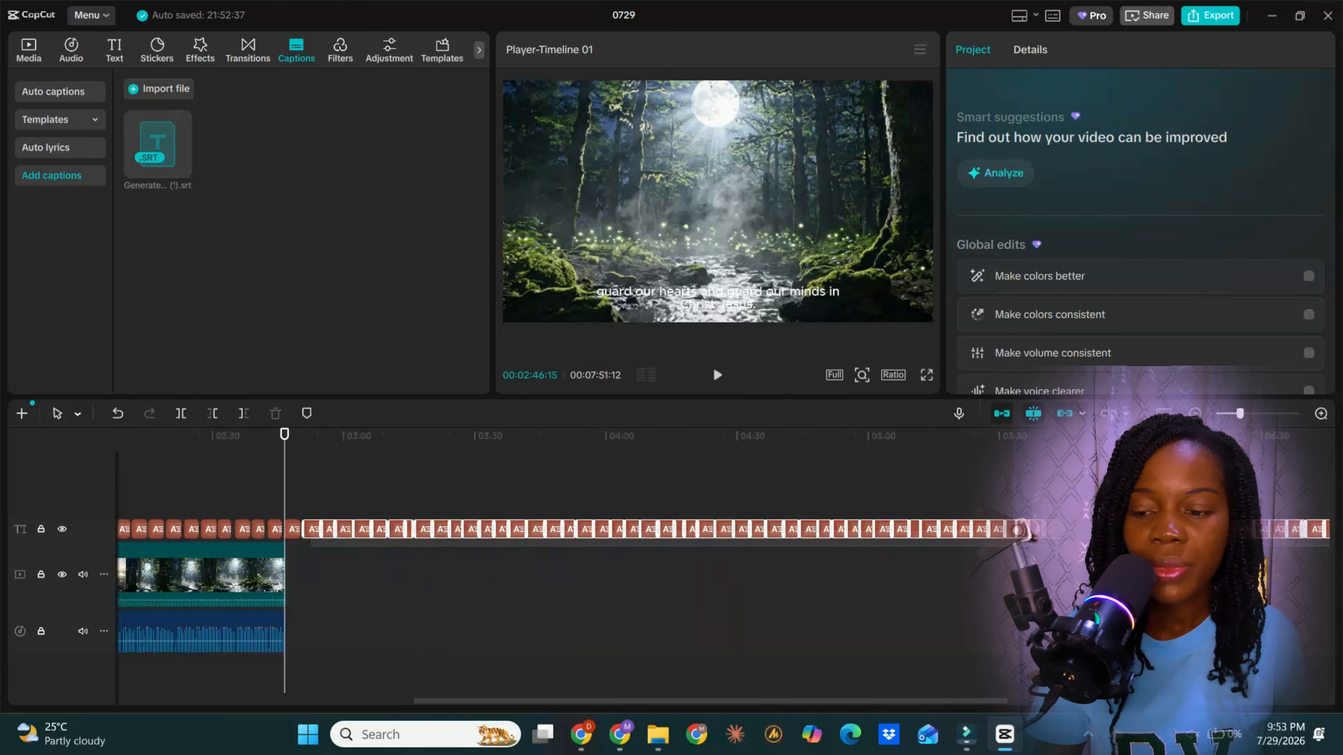
key("Delete")
- Select the caption at about 1:02 and move it up and to the right of the frame, to about X 578, Y -267
left_click_drag(888, 434, 434, 434)
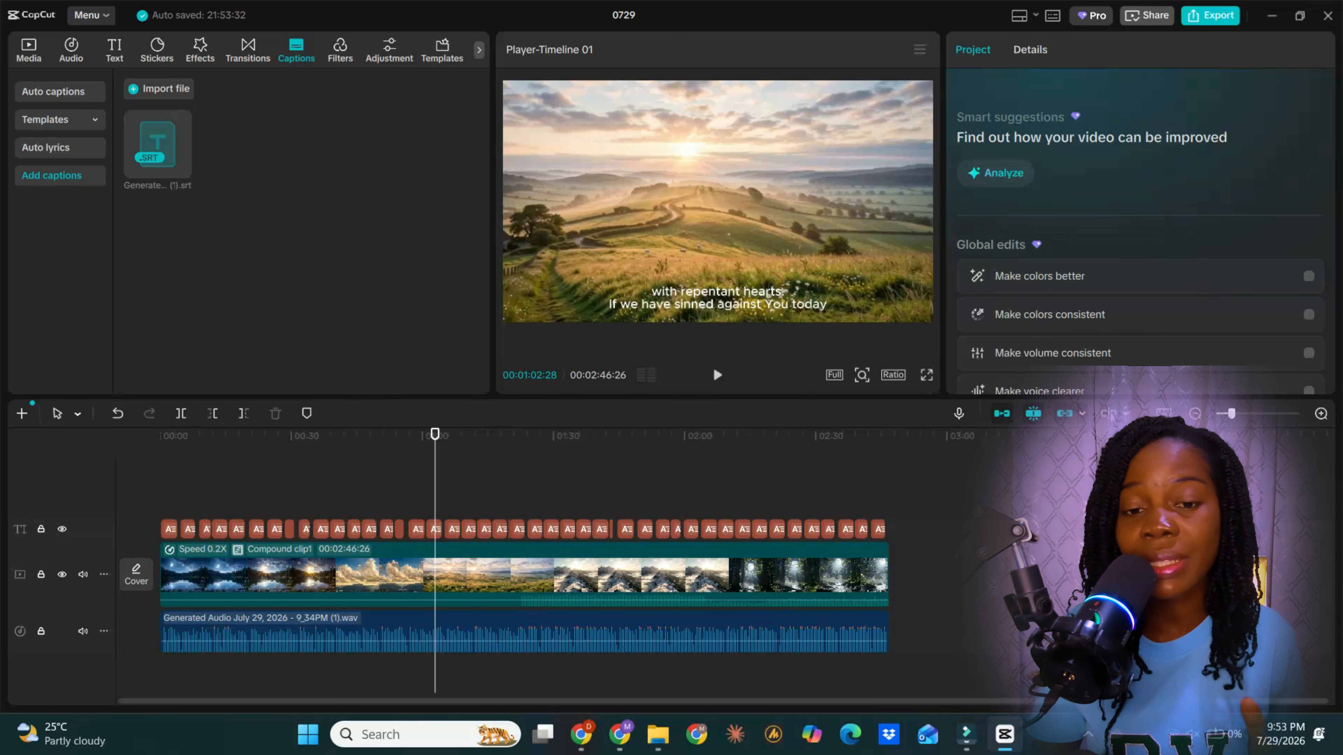
left_click(718, 298)
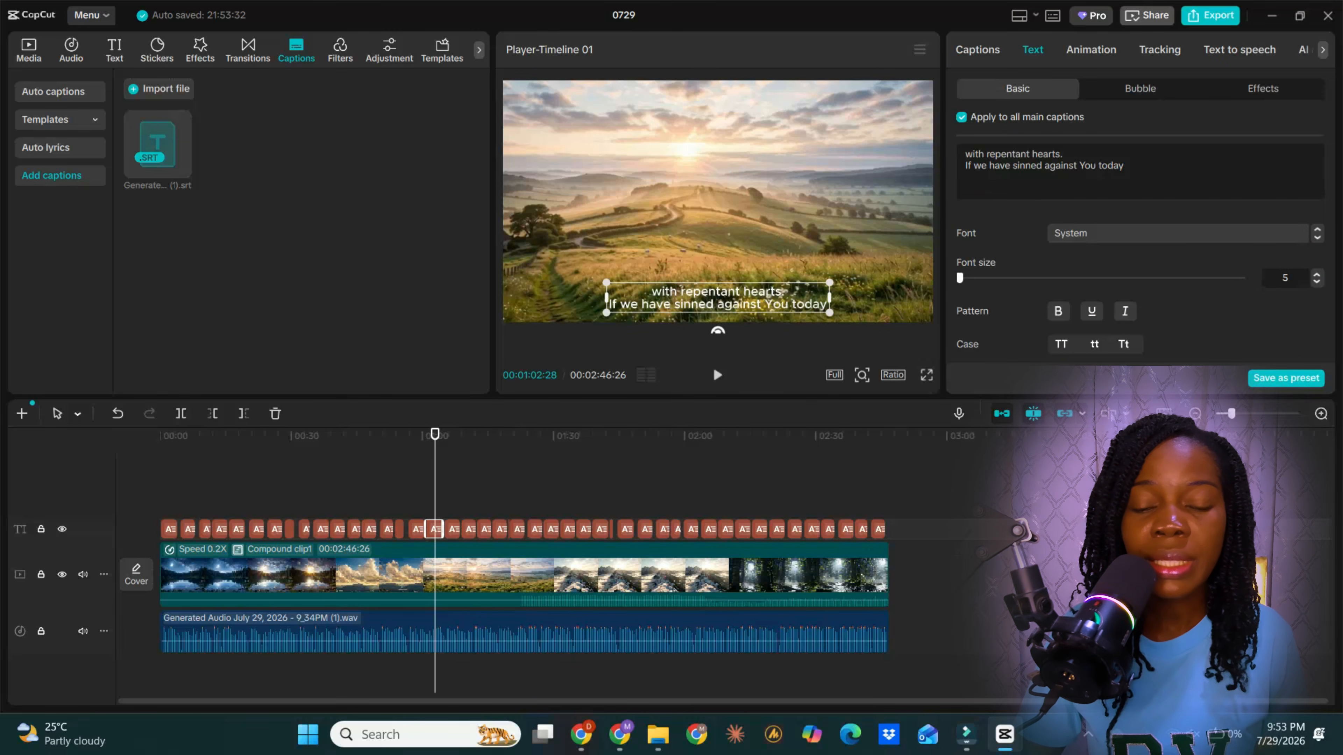
left_click_drag(717, 298, 782, 230)
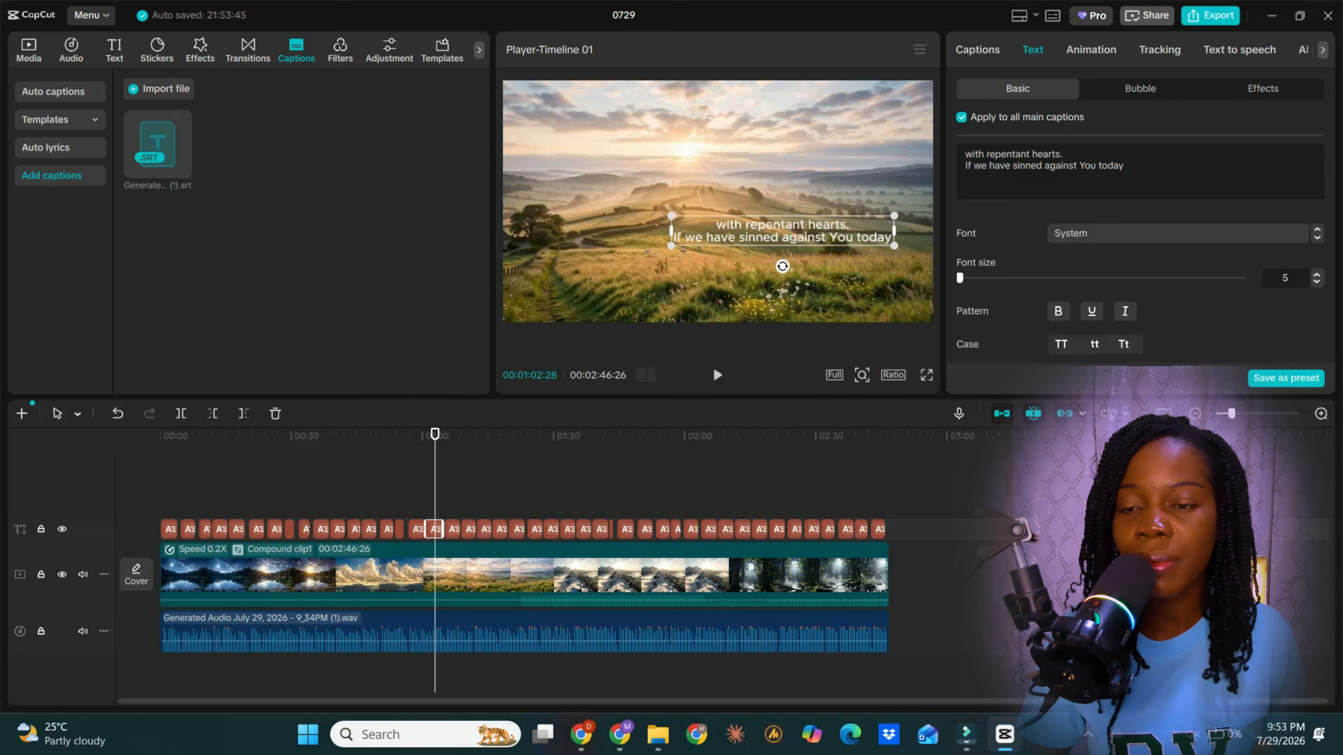
- Make the caption text bold at font size 6 and give it a black stroke
triple_click(1028, 166)
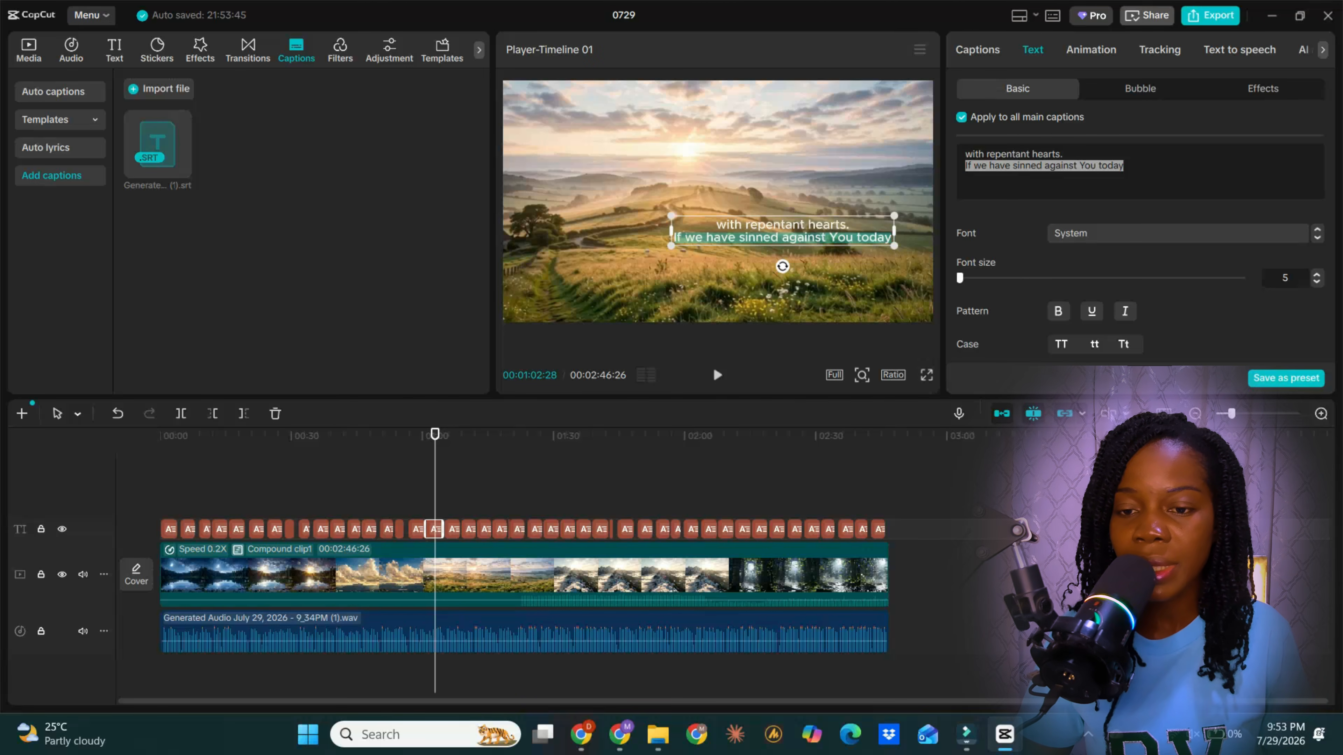
mouse_move(960, 277)
left_mouse_down()
mouse_move(975, 278)
mouse_move(960, 278)
left_mouse_up()
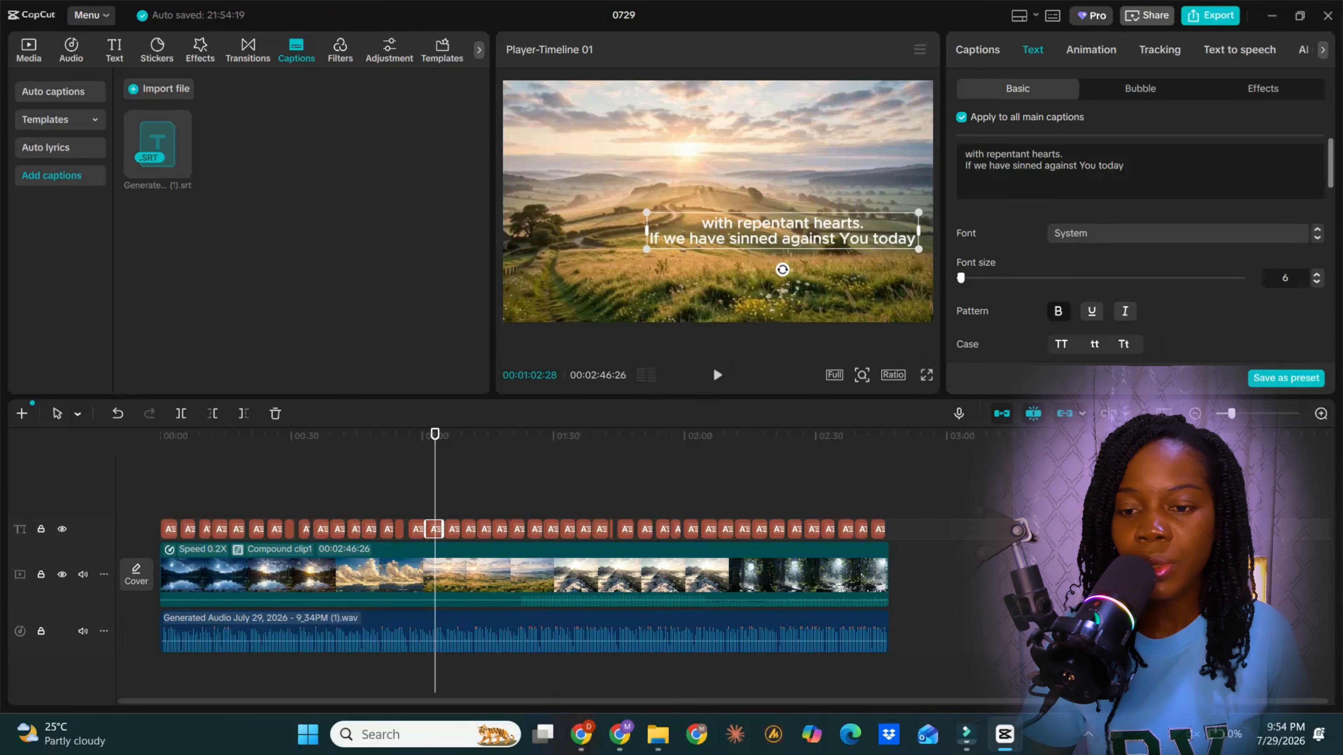
scroll(1143, 249, "down", 3)
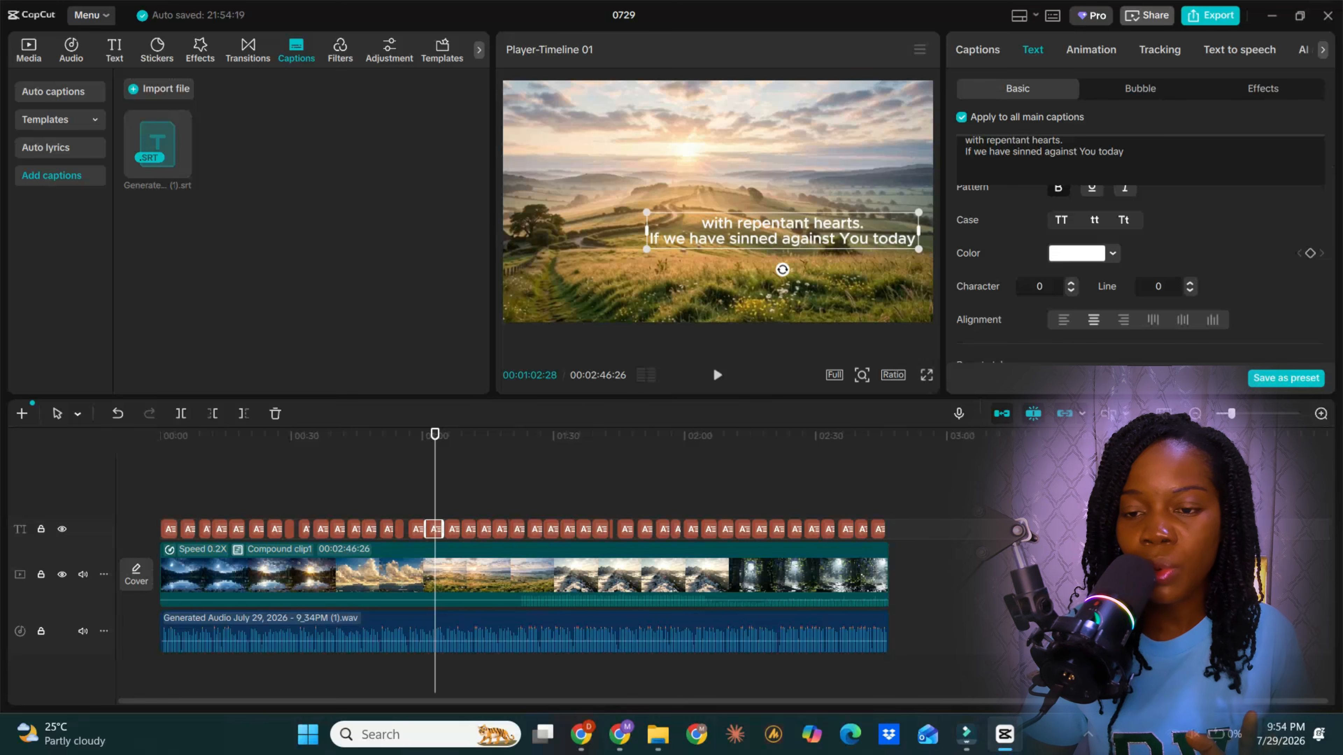
scroll(1136, 275, "down", 5)
scroll(1136, 275, "down", 4)
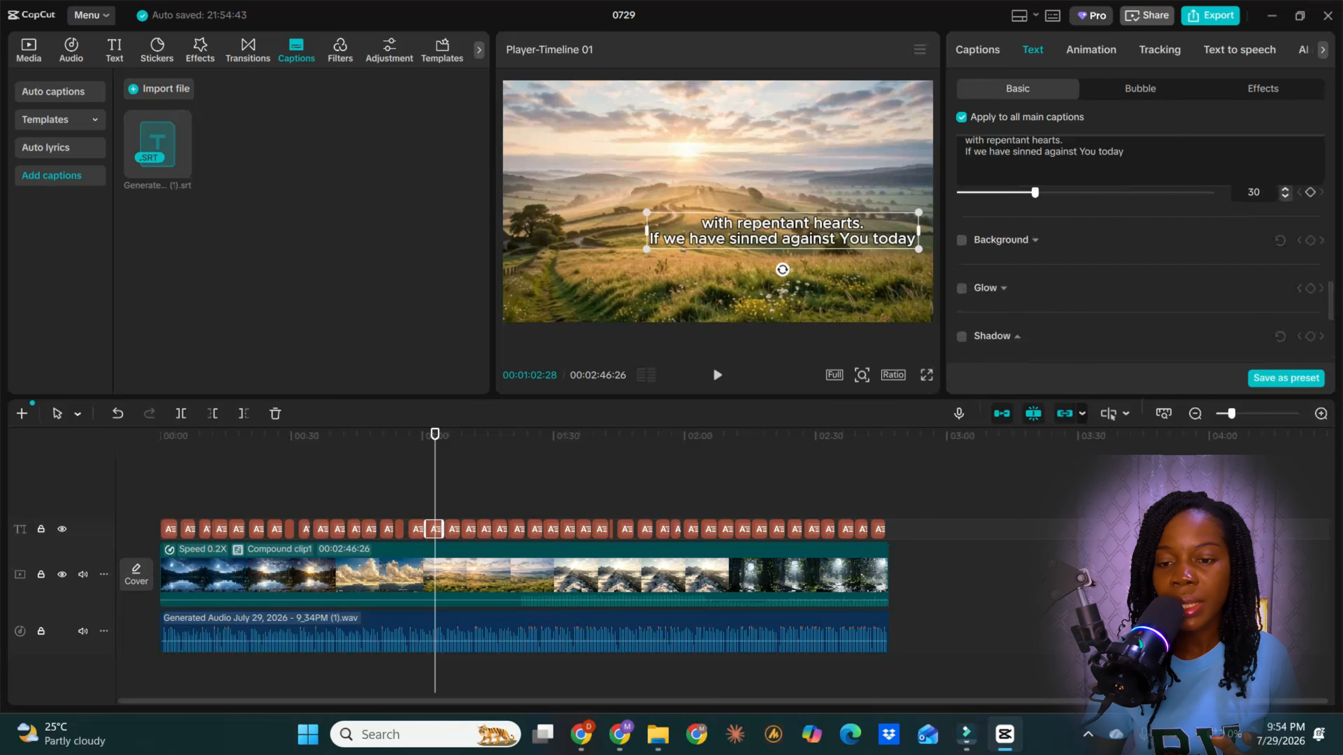
- Add a black background behind the captions and set its opacity to 36%
left_click(961, 240)
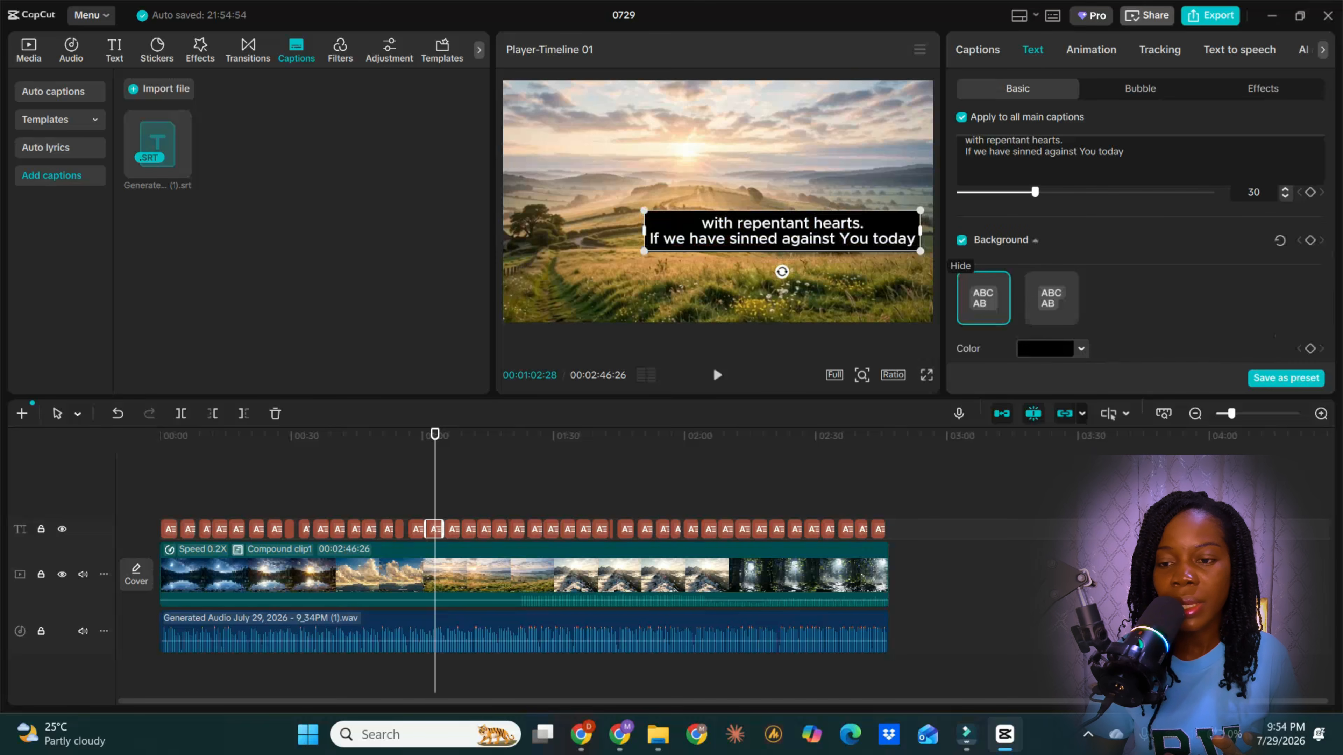
scroll(1137, 275, "down", 3)
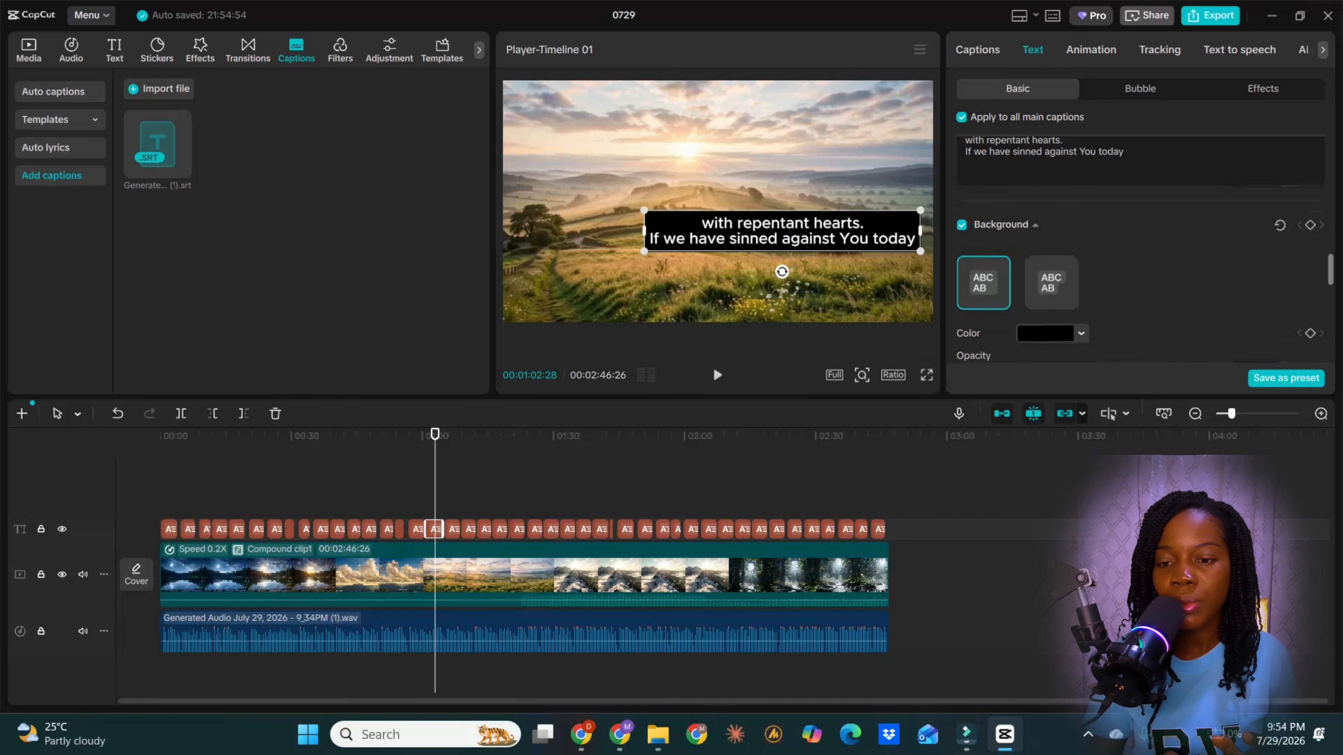
left_click_drag(1210, 248, 1050, 248)
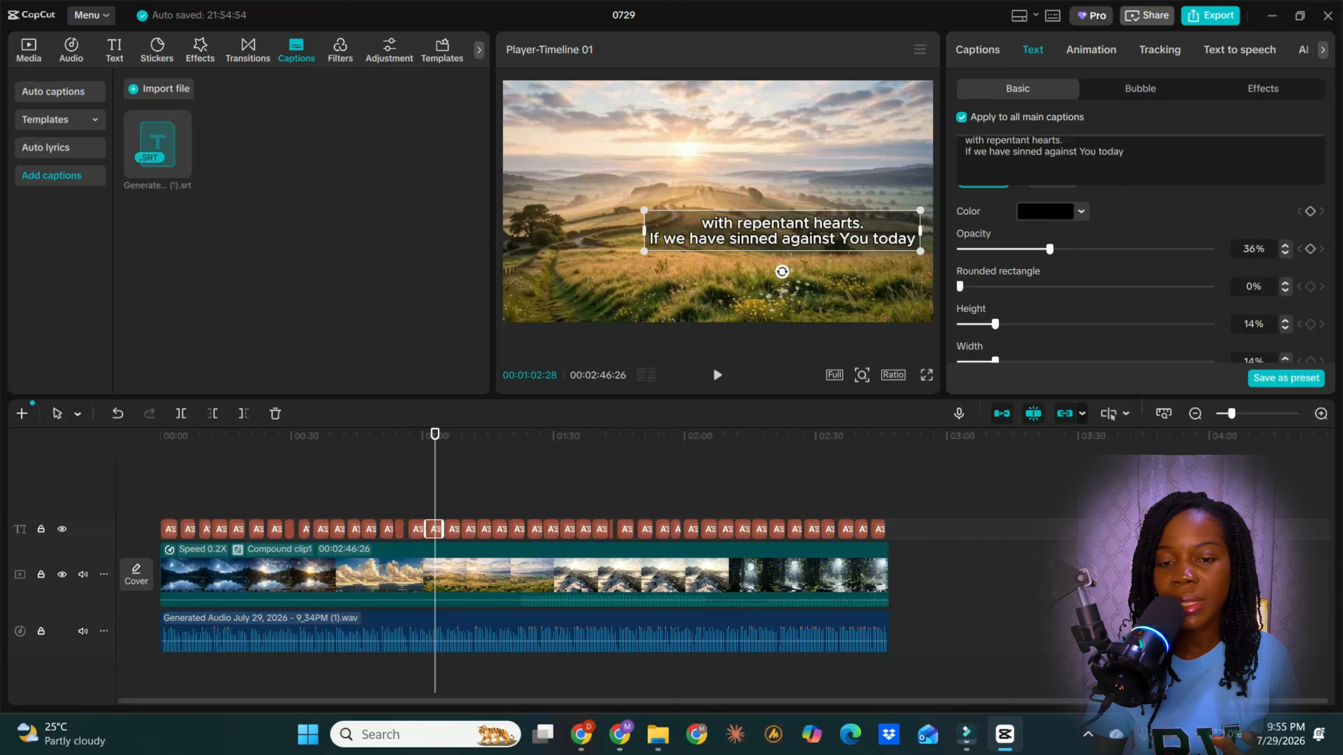
- Review the caption style settings and play a few seconds of the timeline from about 1:02 to preview the captions
scroll(1137, 264, "up", 5)
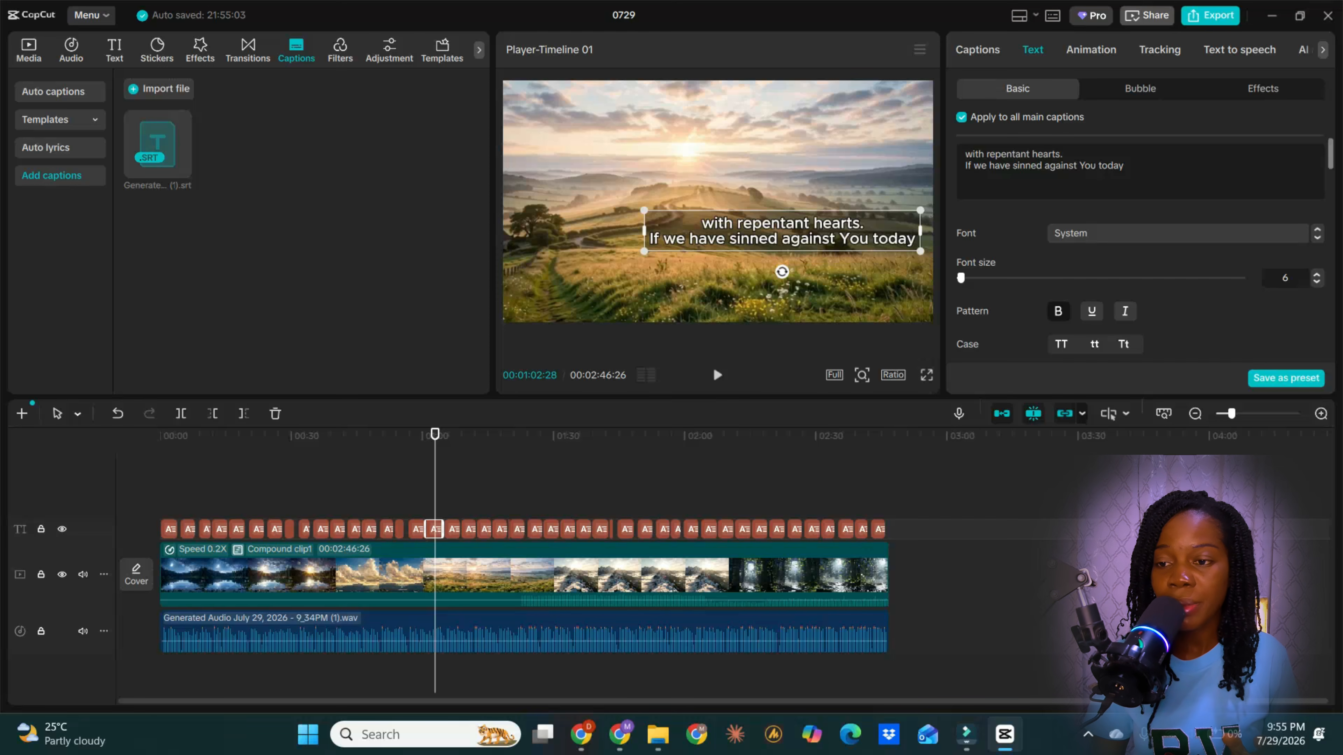
scroll(1137, 264, "down", 5)
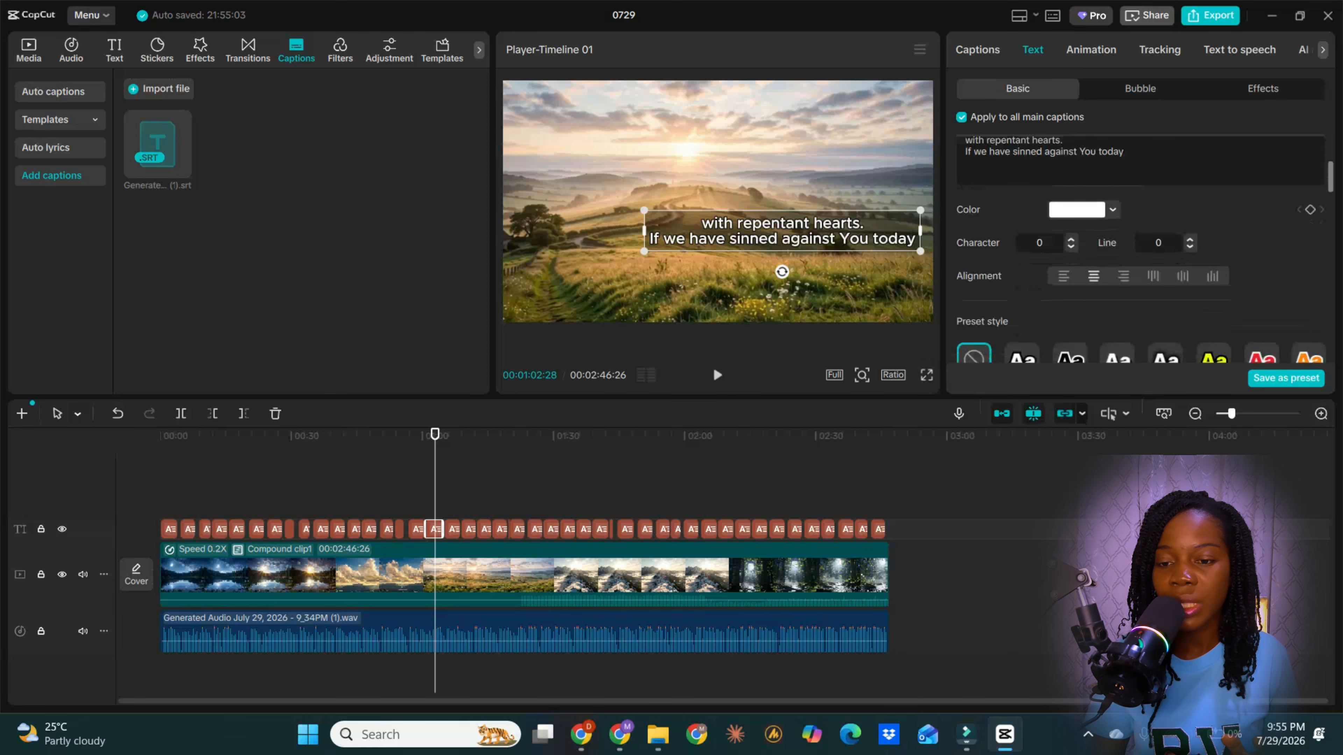
scroll(1137, 264, "down", 5)
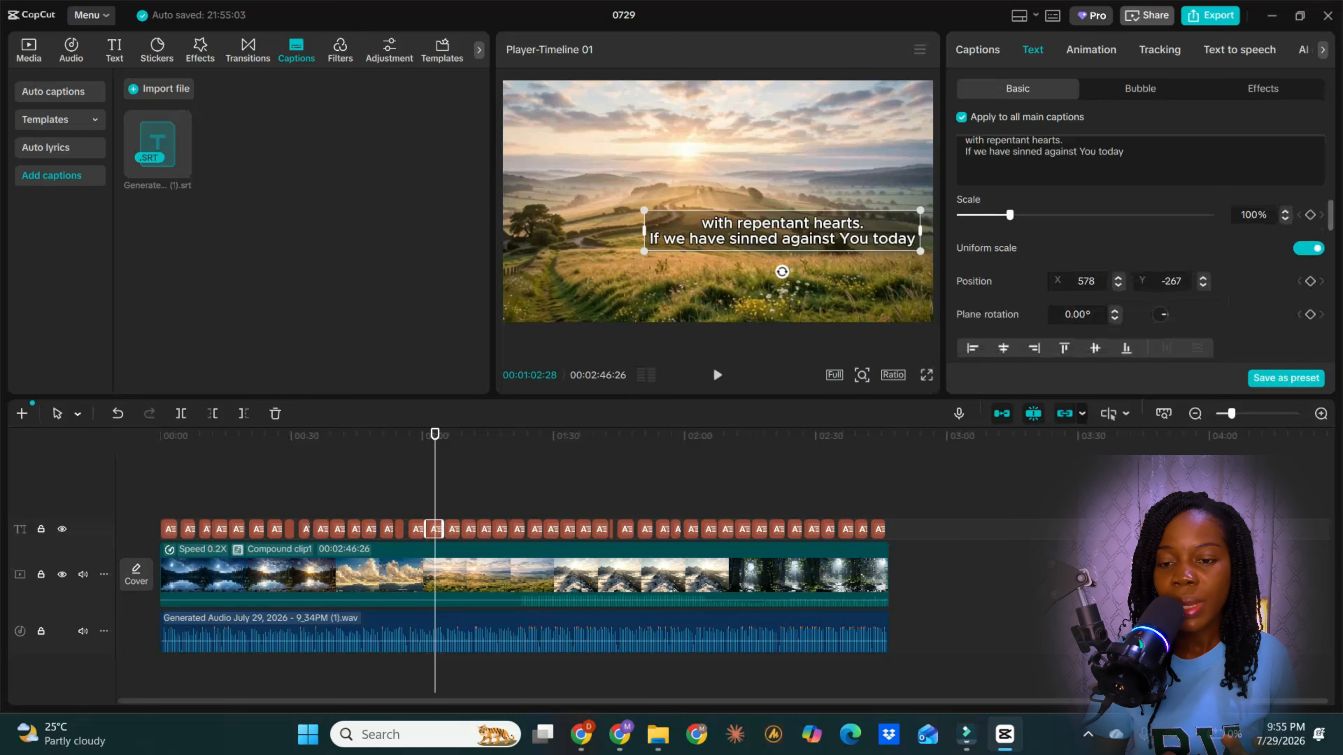
scroll(1137, 264, "down", 1)
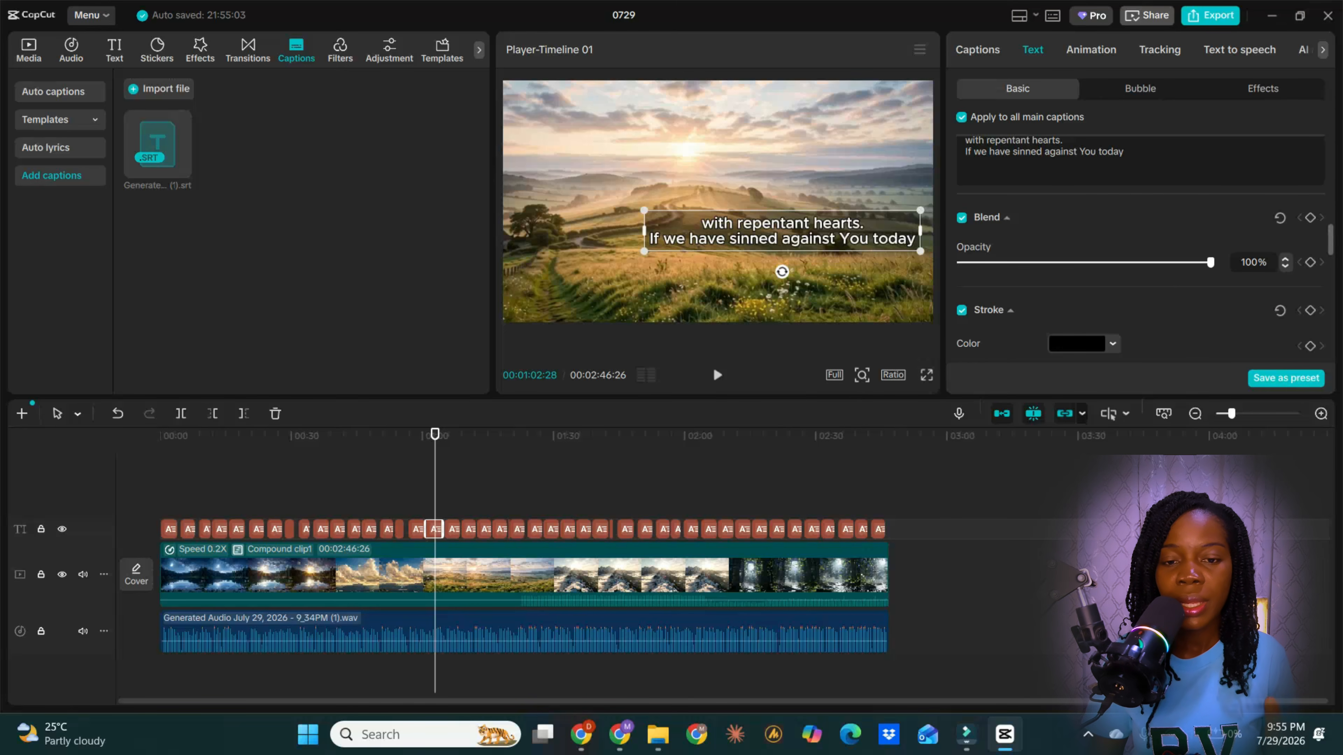
left_click(524, 575)
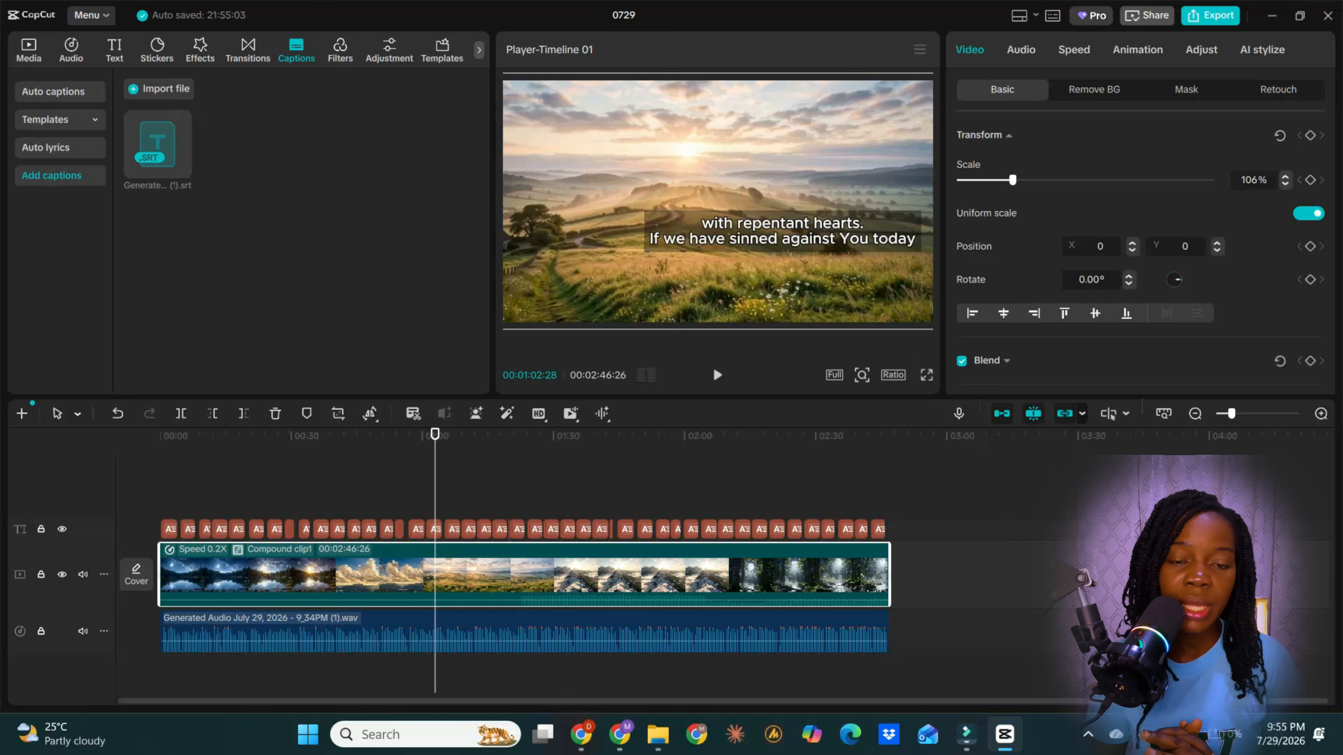
key("space")
key("space")
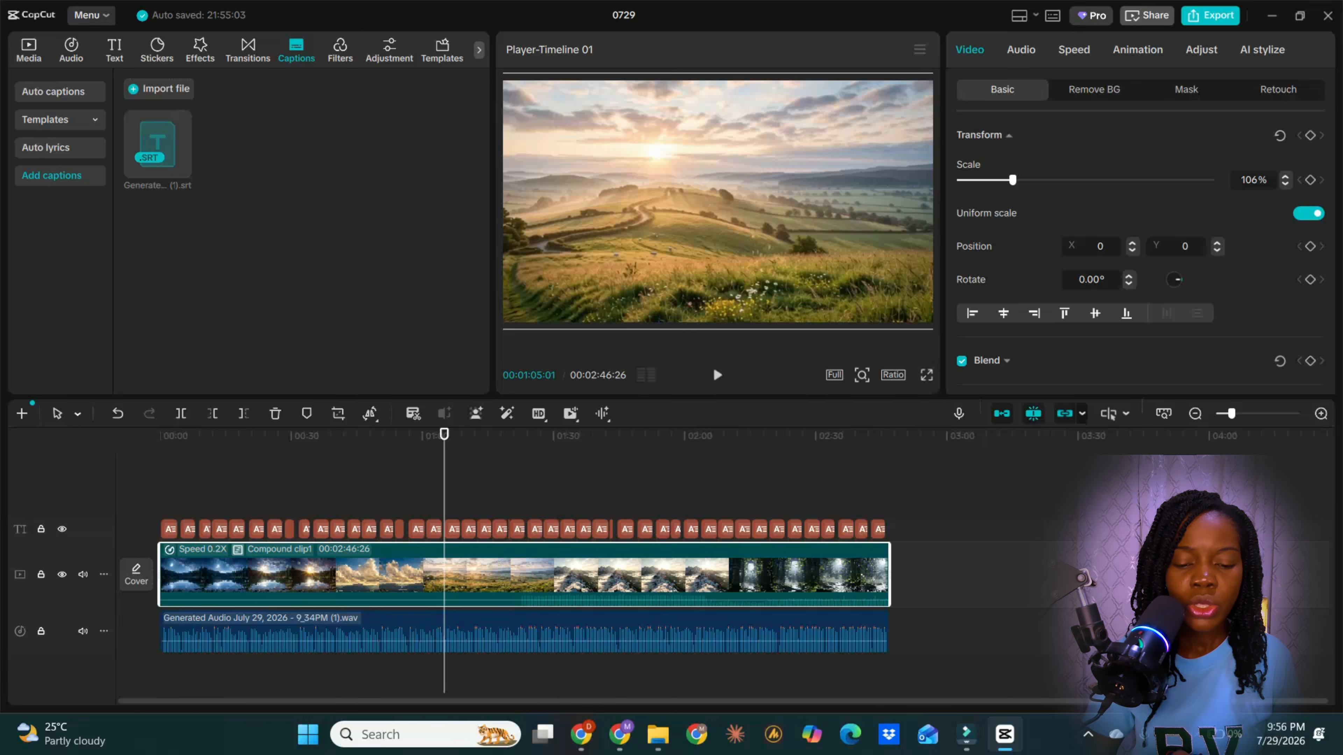
- Switch to Chrome and open Pinterest in a new tab
mouse_move(580, 734)
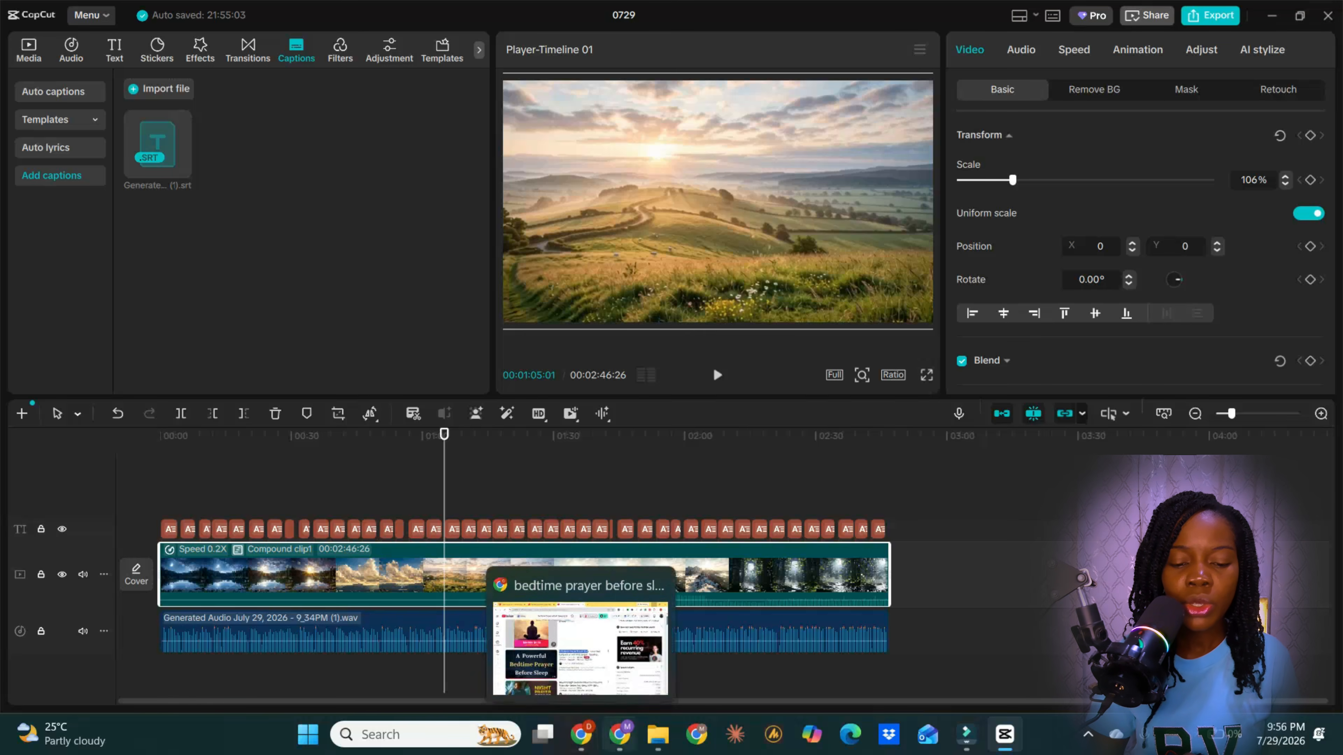
left_click(581, 734)
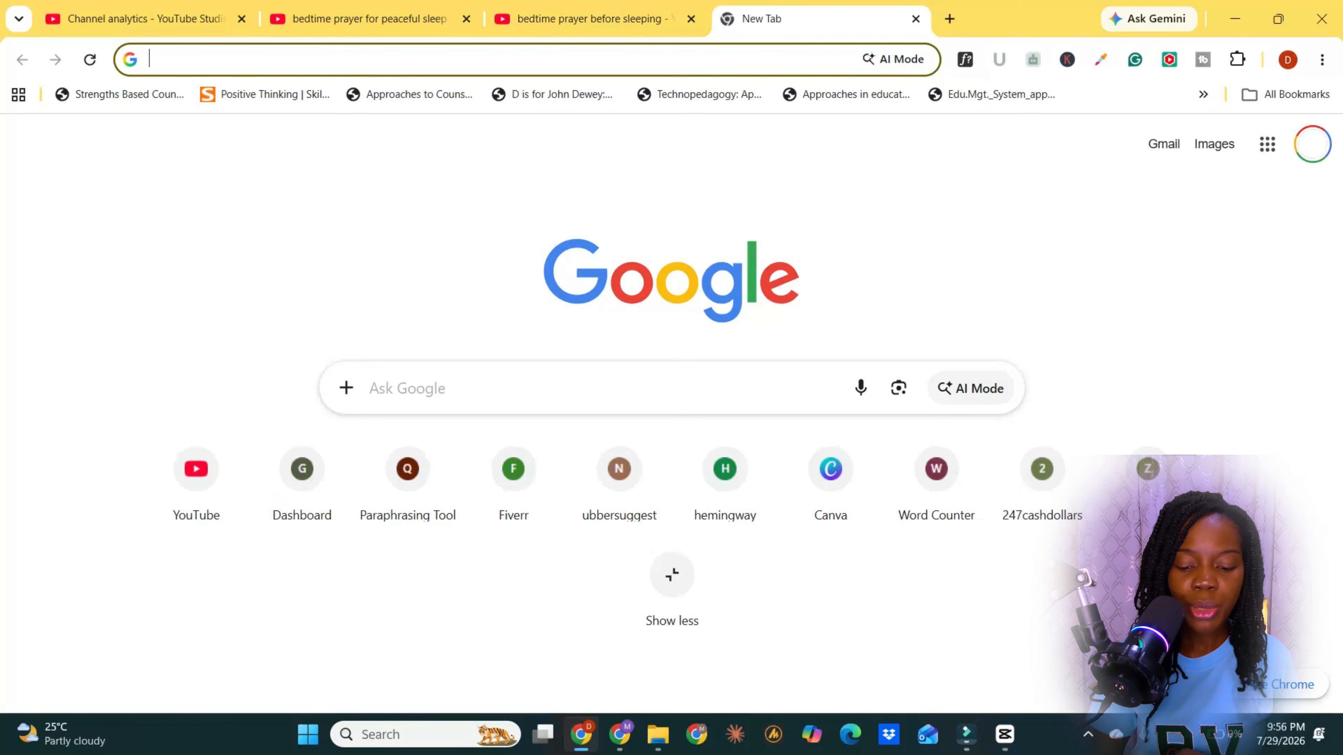
left_click(399, 389)
type("pi")
key("Return")
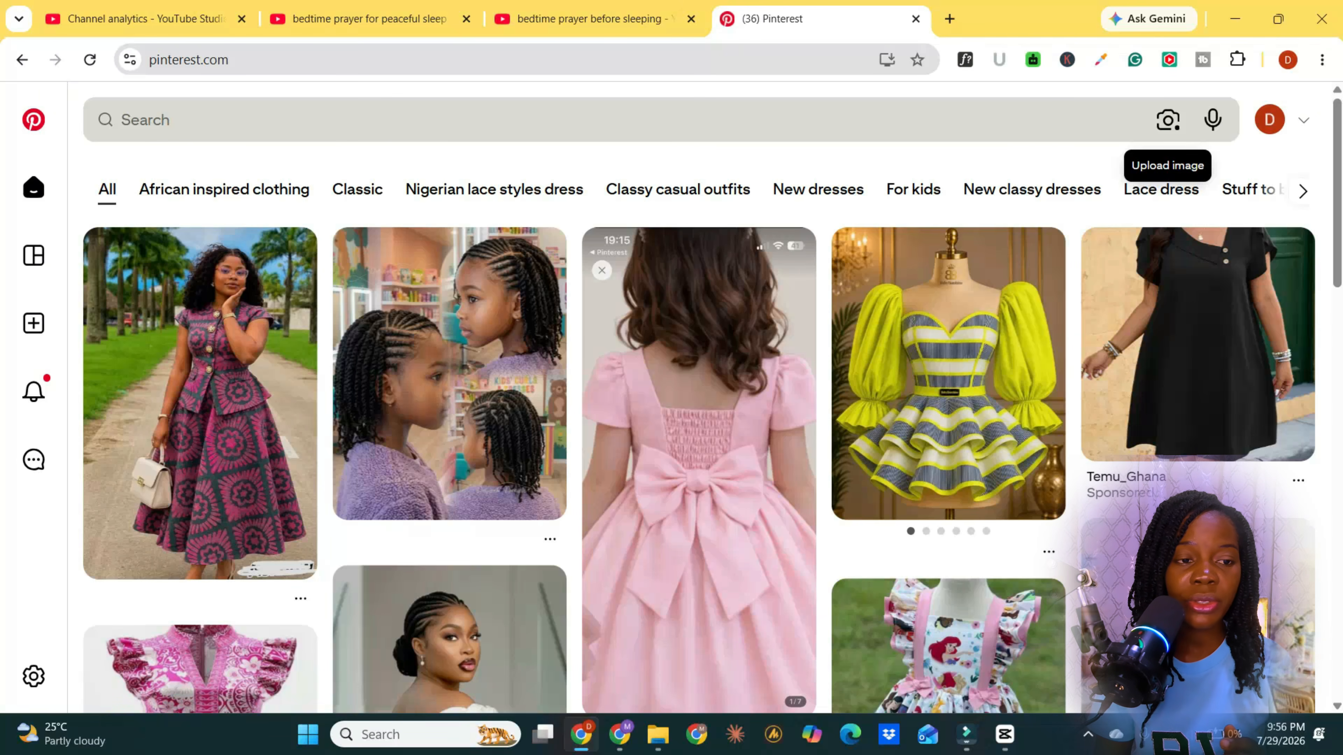
- Search Pinterest for "jesus christ praying" and download the picture of Jesus seated on a rock by the sea at sunset
left_click(145, 119)
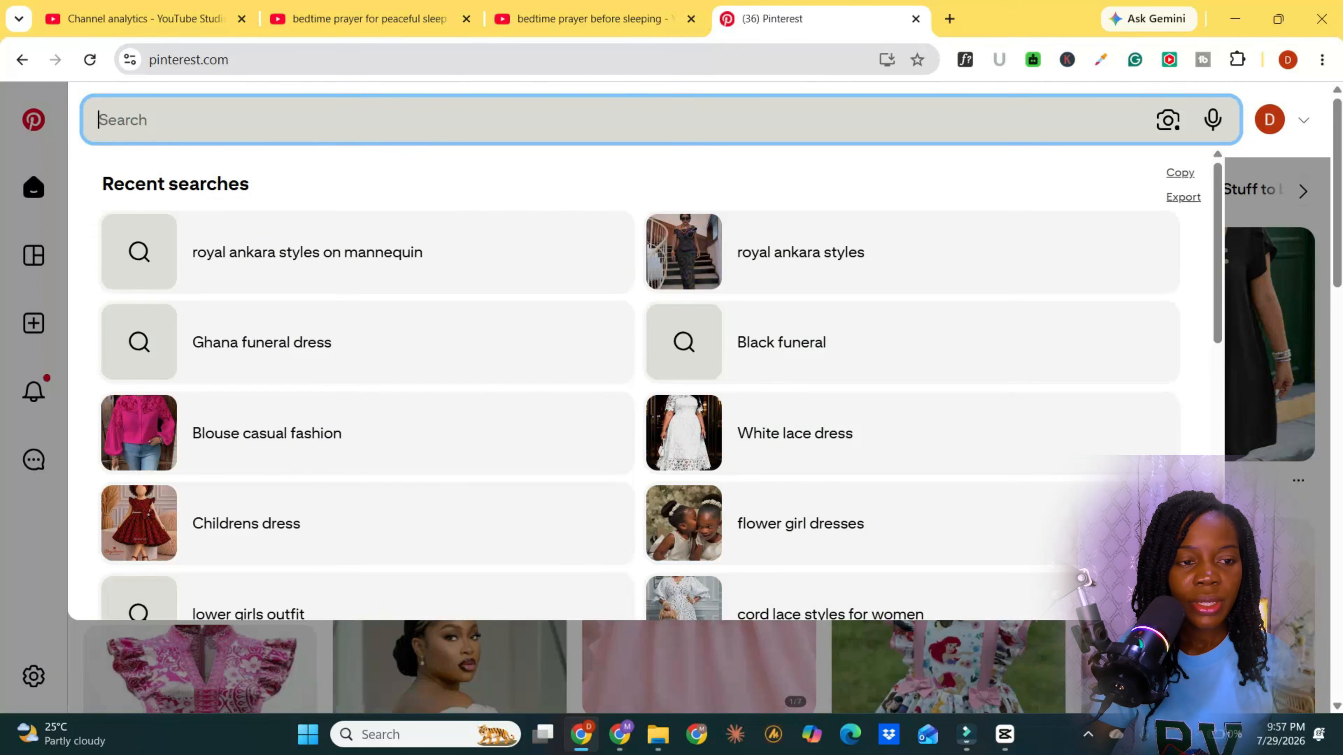
type("jesus ch")
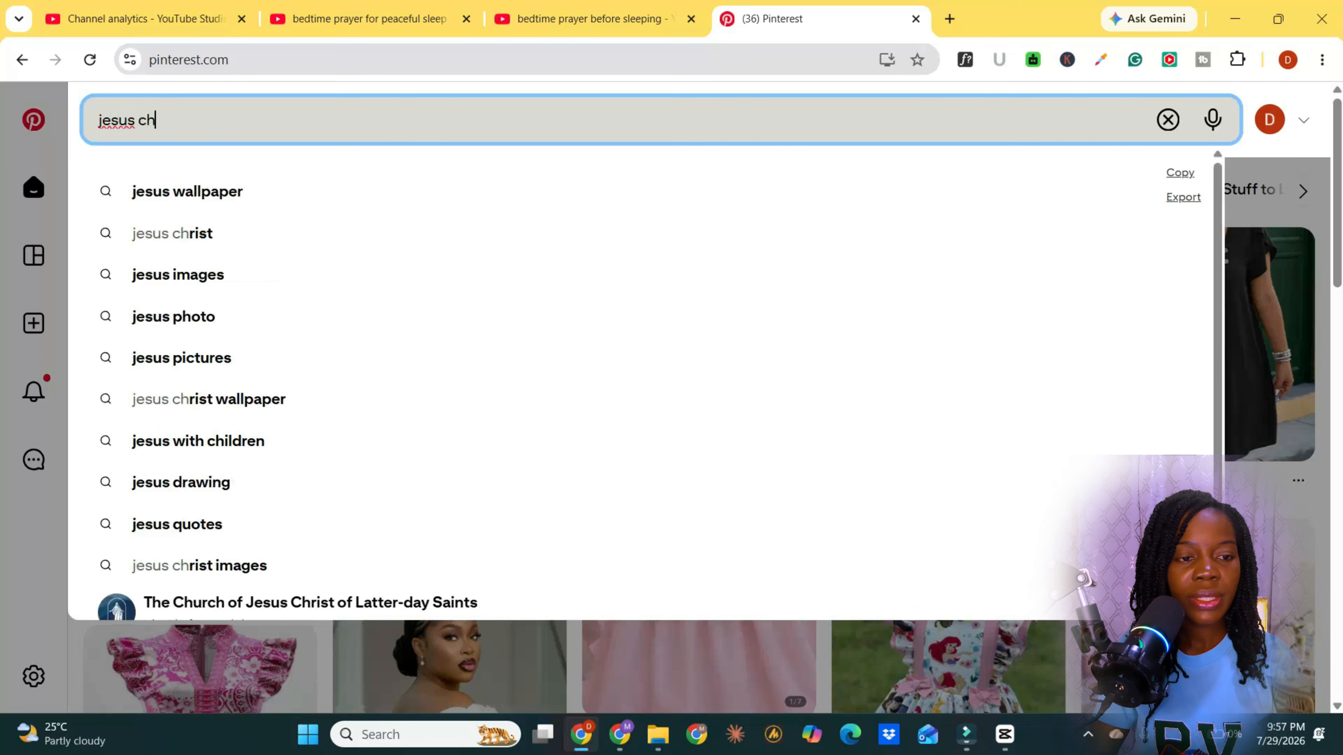
type("rist praying")
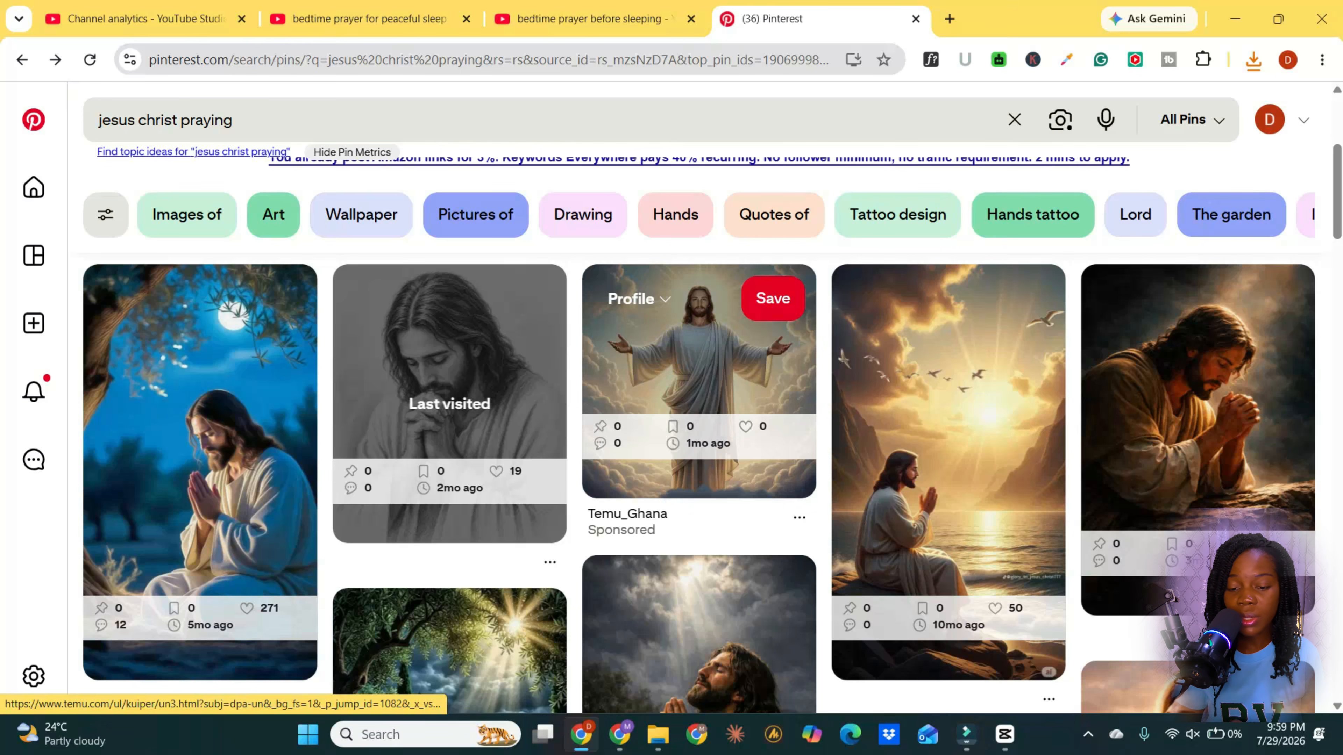
scroll(799, 518, "down", 5)
left_click(1049, 433)
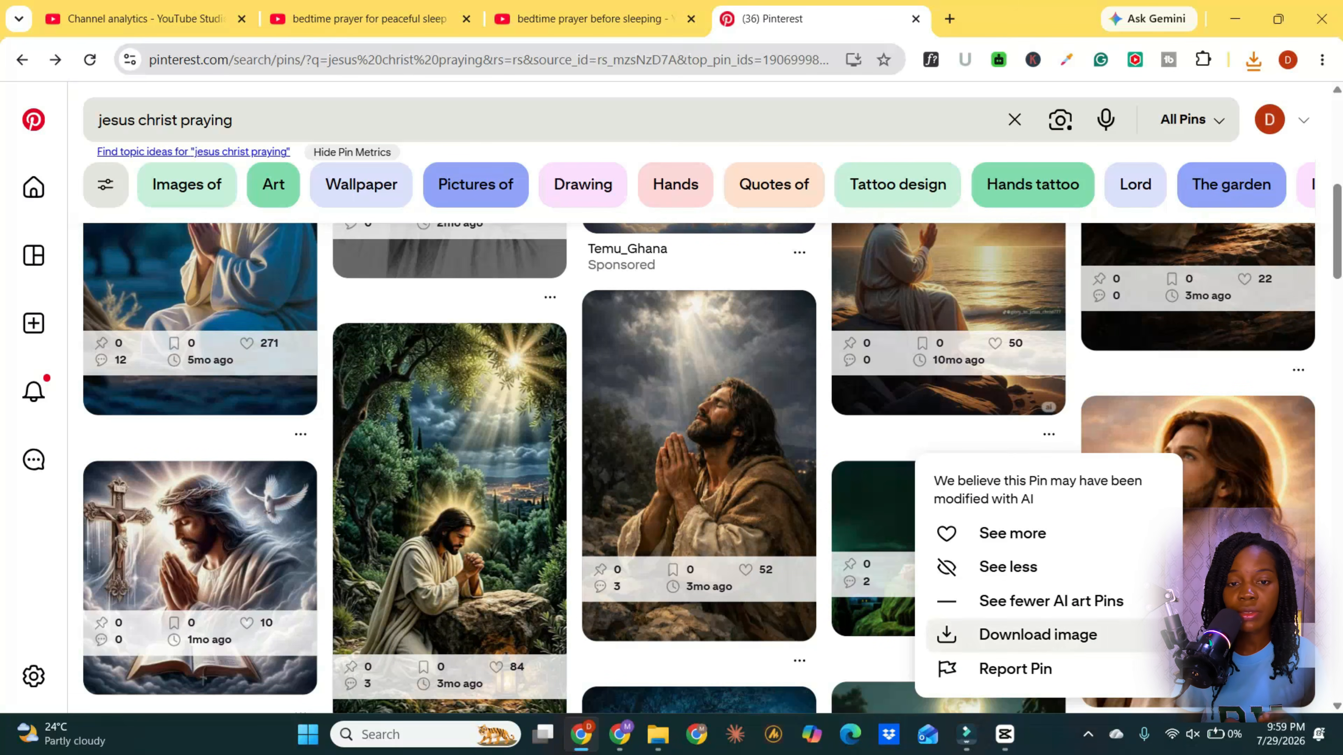
left_click(1037, 634)
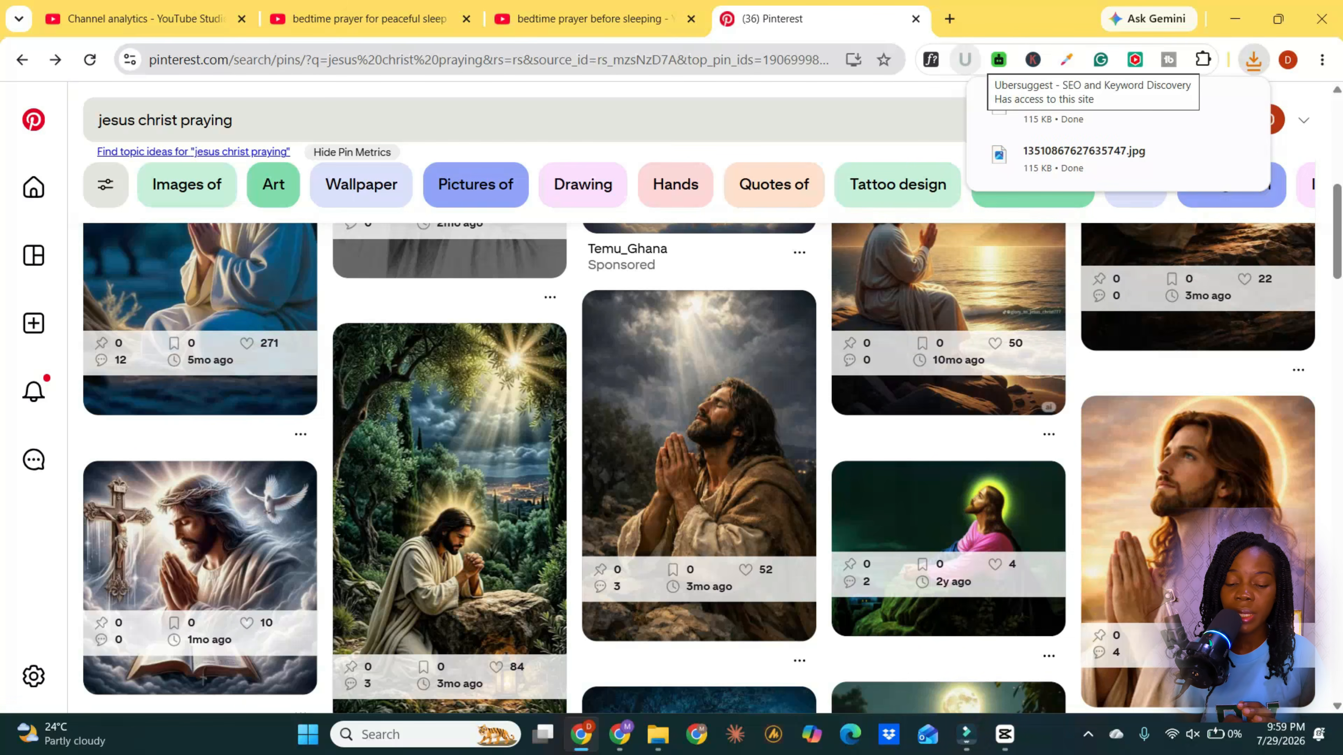
- Switch to the other Chrome window, open ChatGPT in a new tab and attach the downloaded praying picture
key("alt+Tab")
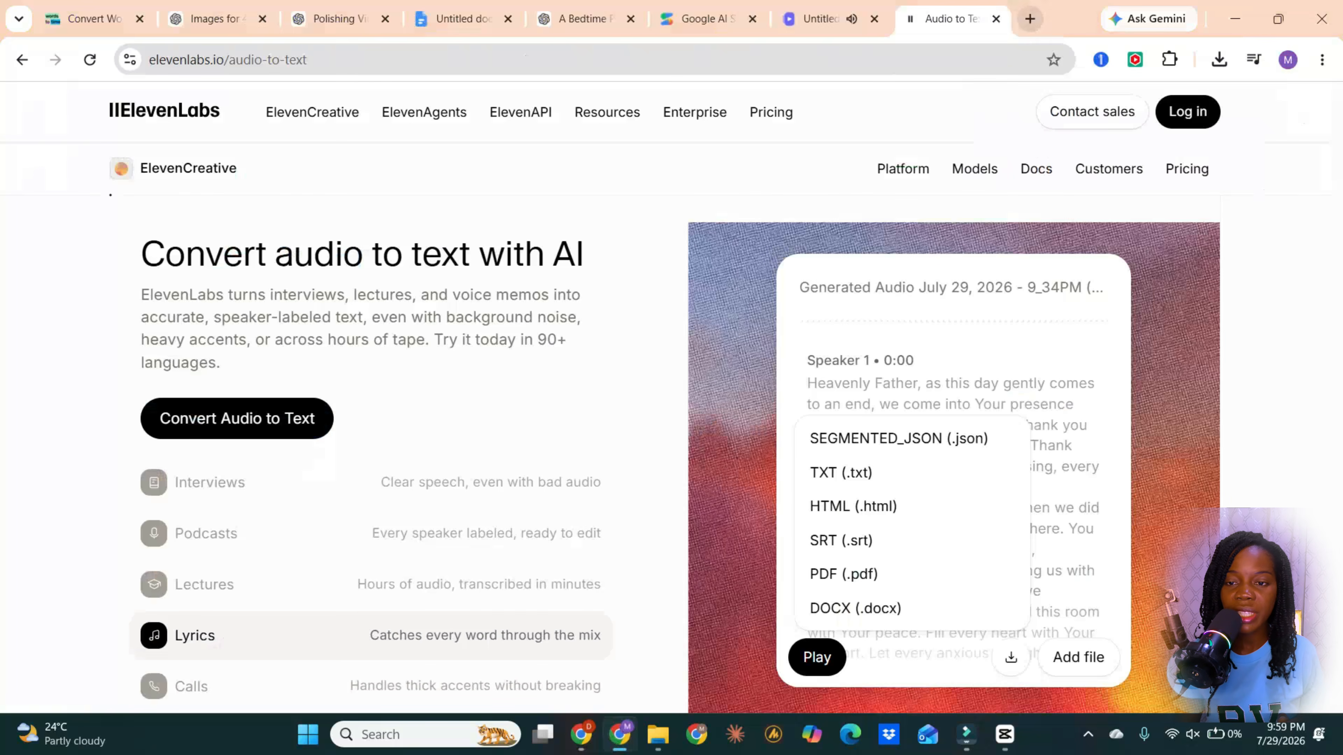
left_click(1030, 19)
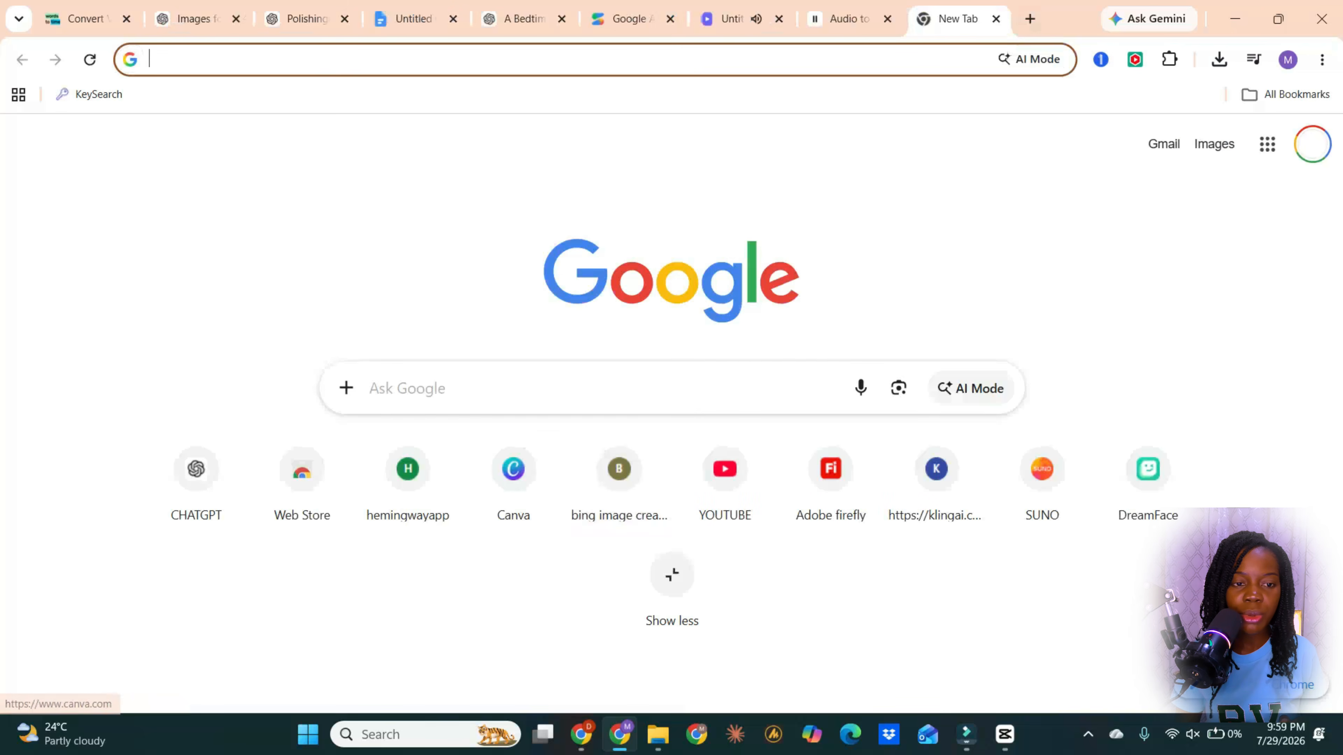
left_click(196, 468)
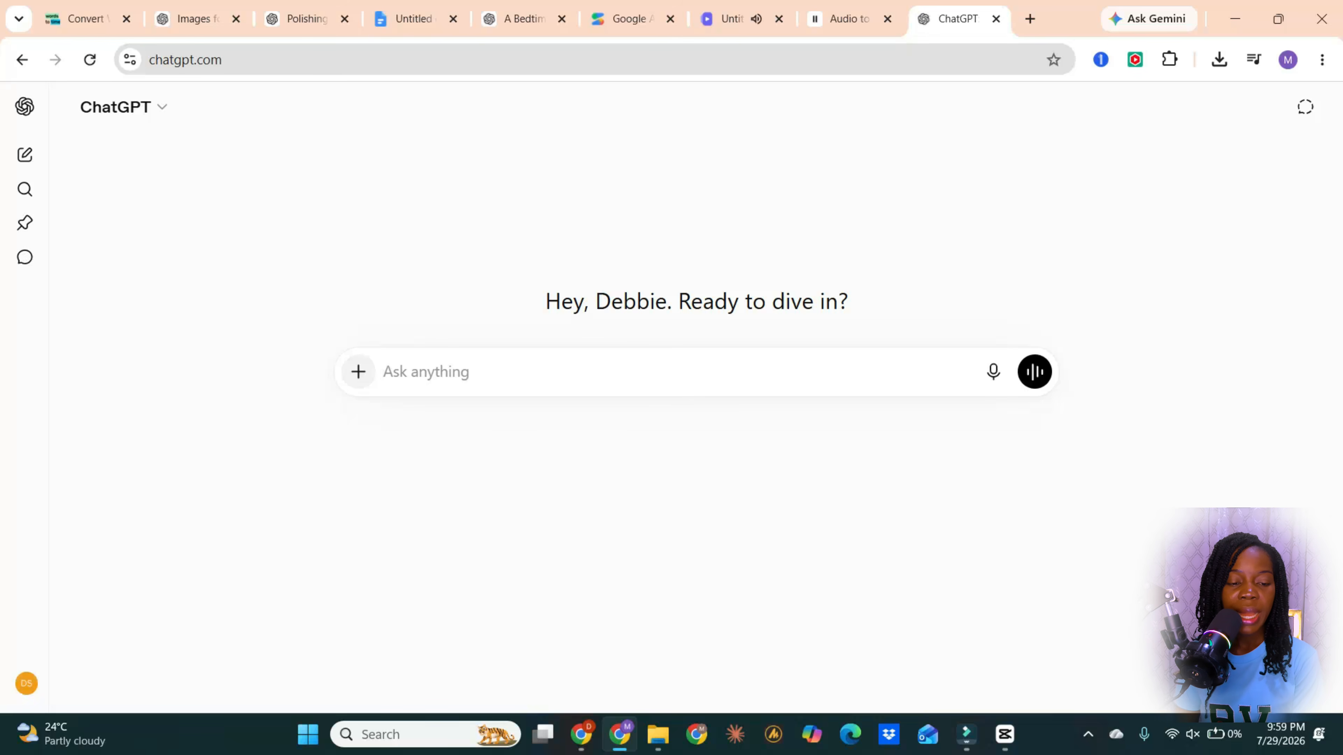
left_click(359, 371)
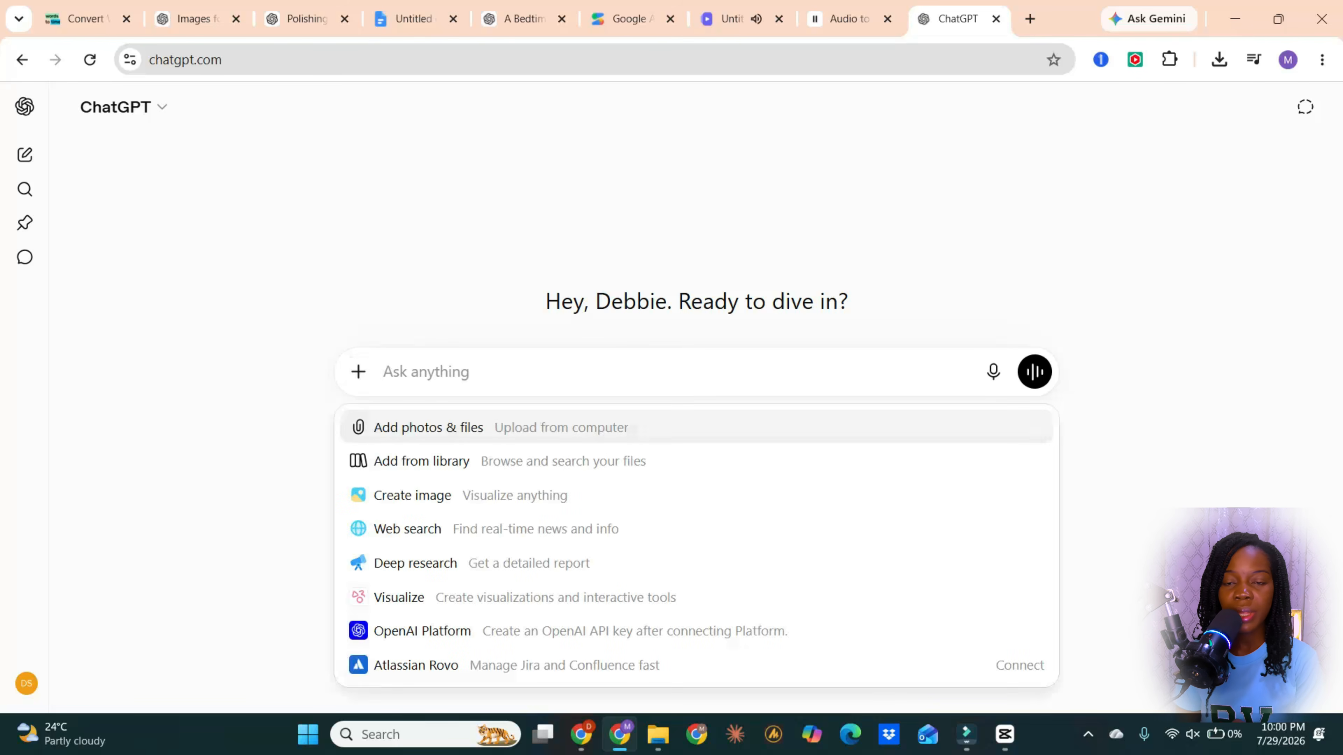
left_click(428, 427)
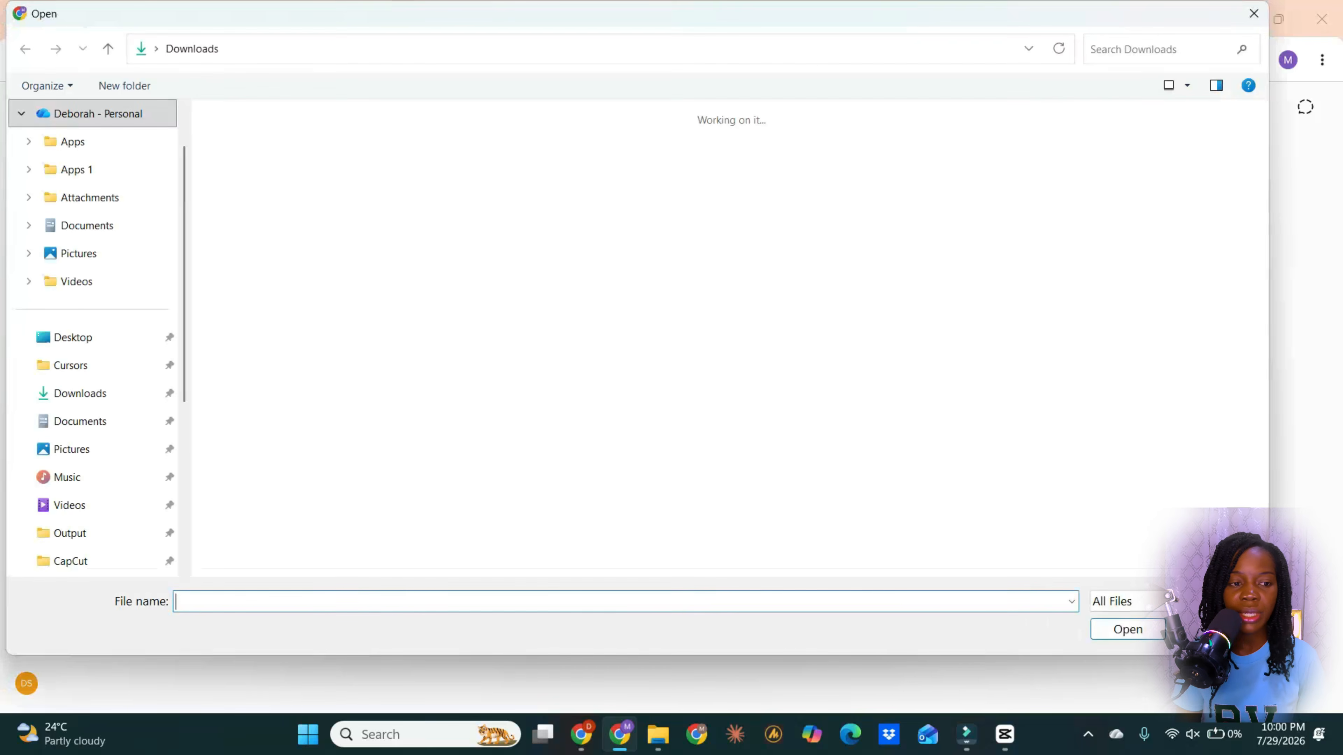
double_click(271, 180)
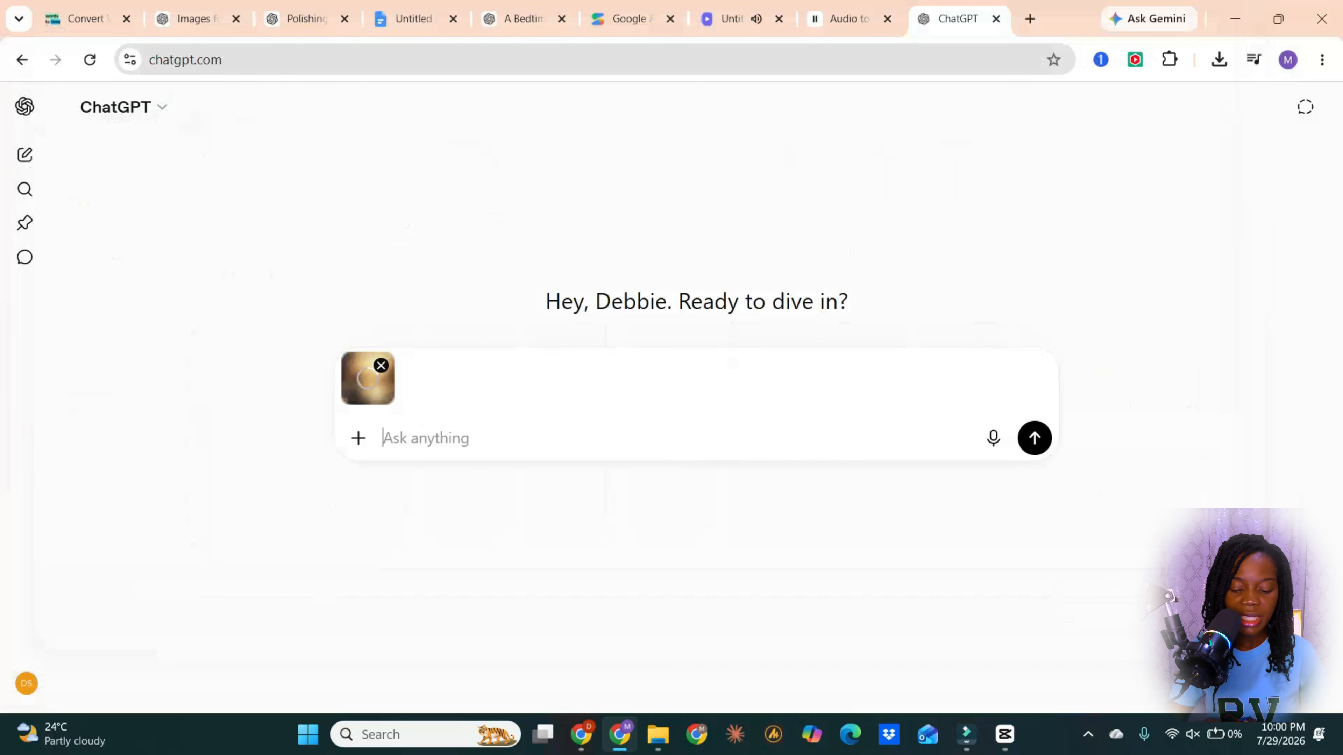
- Send the prompt "create this image but not exactly the same image in a png format" and download the generated image
type("to re")
type("c")
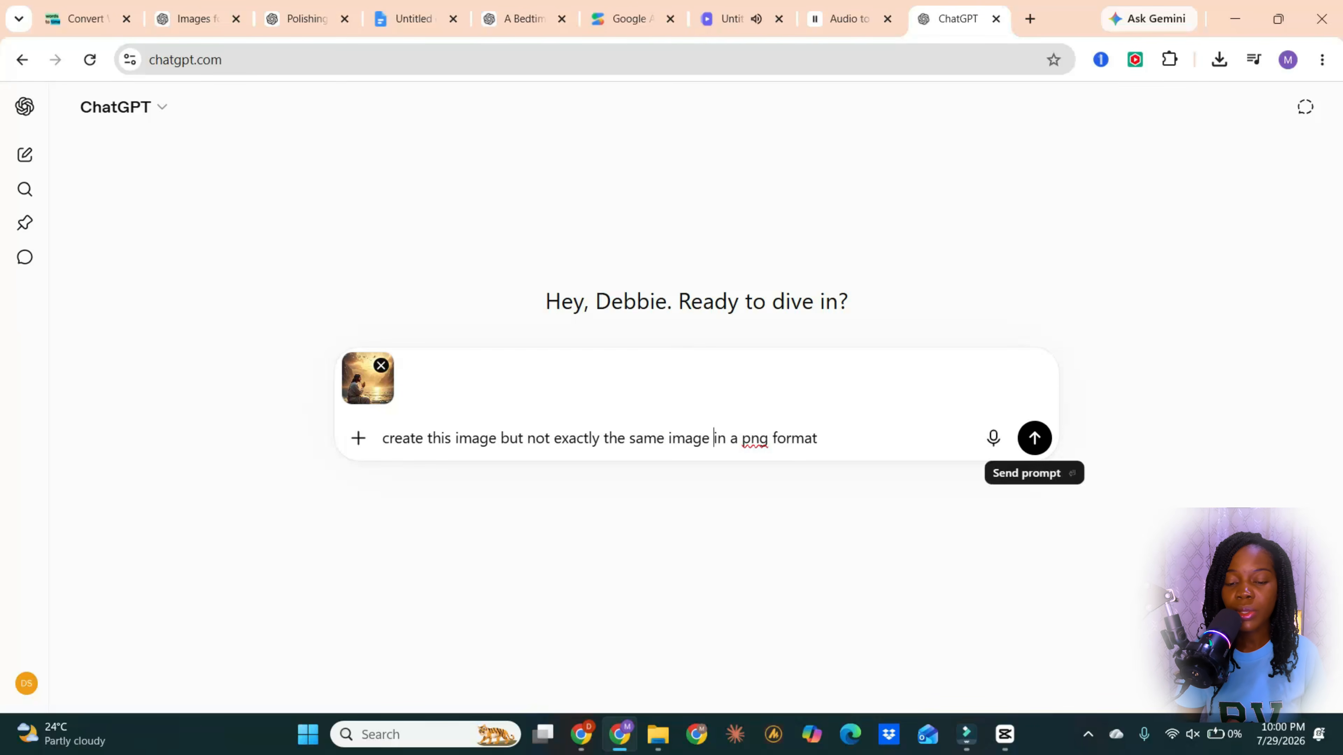
left_click(1035, 438)
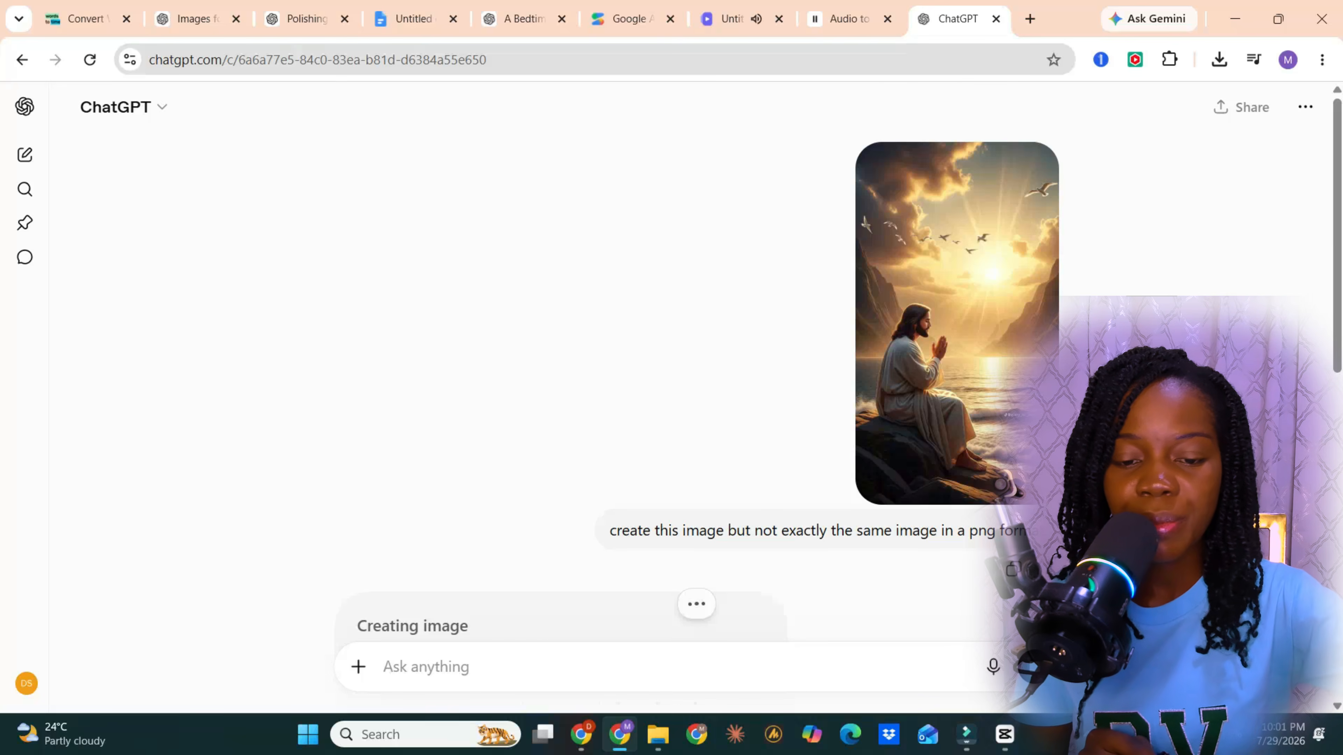
scroll(450, 267, "down", 4)
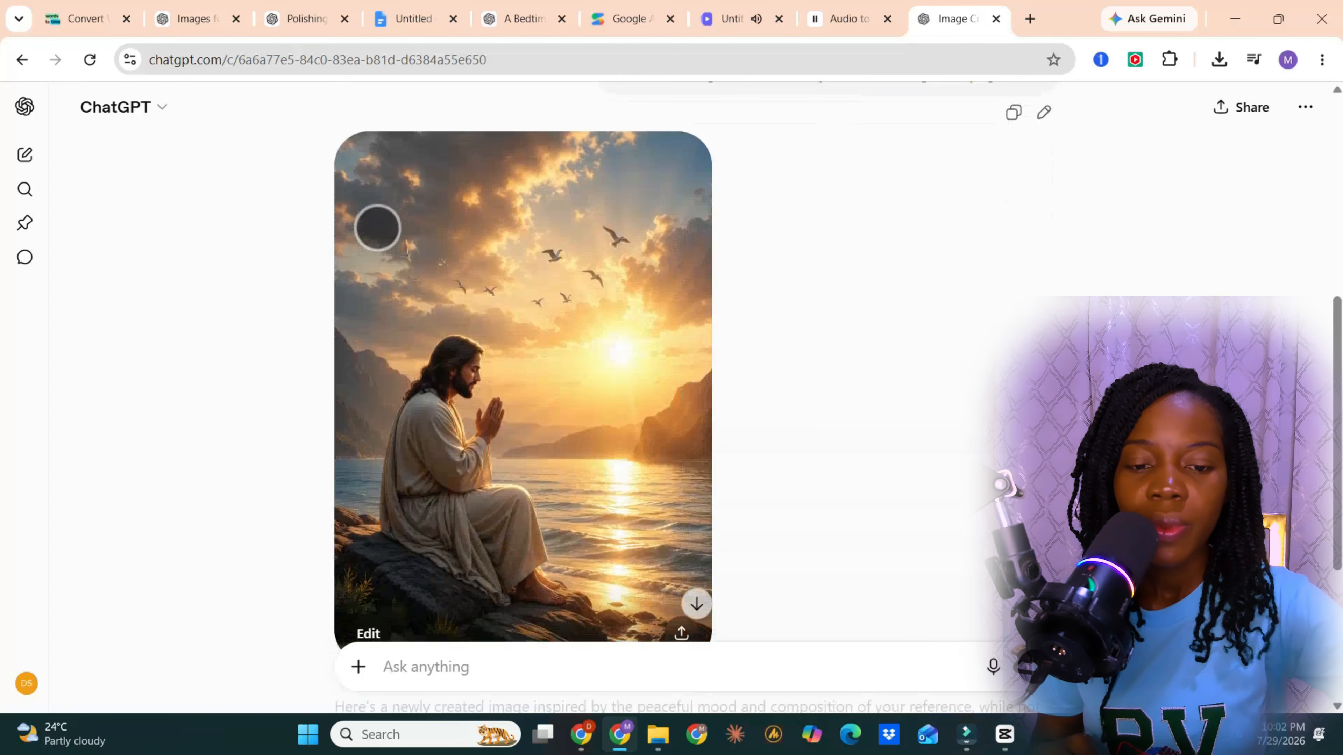
scroll(368, 347, "down", 3)
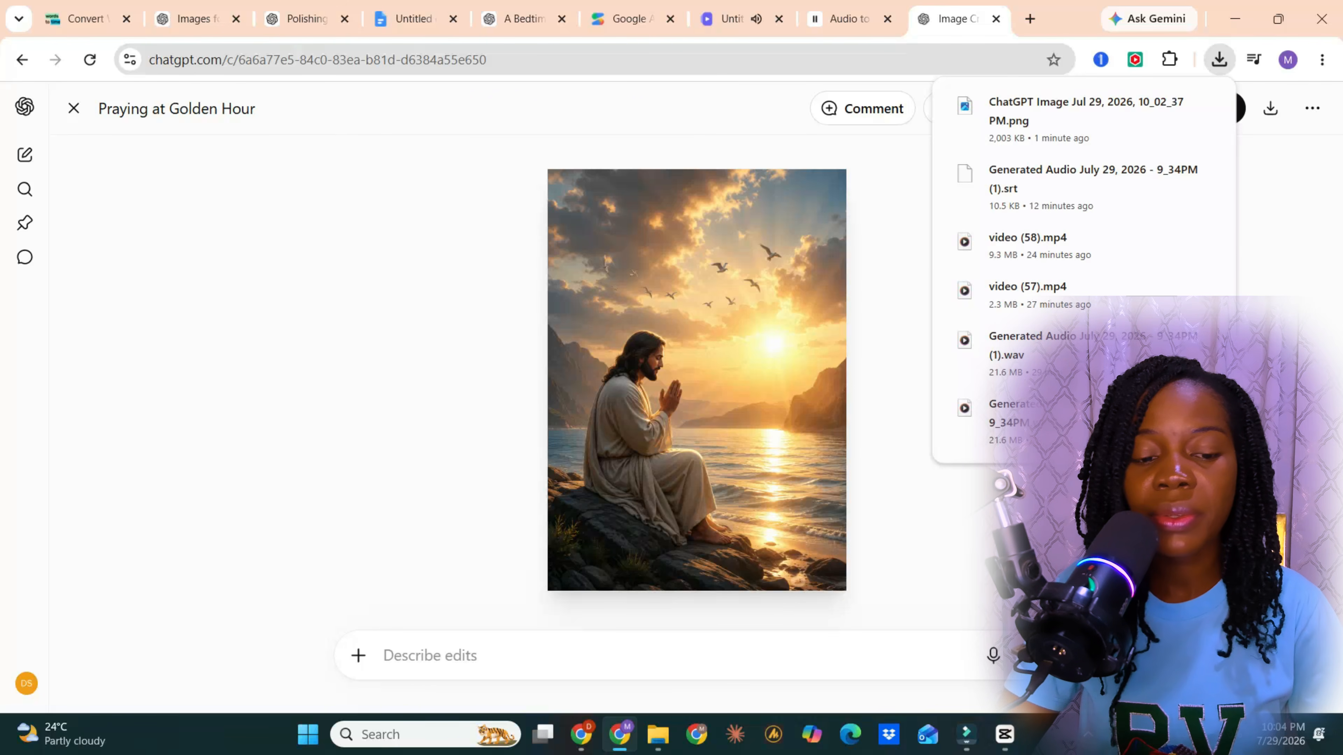
key("Escape")
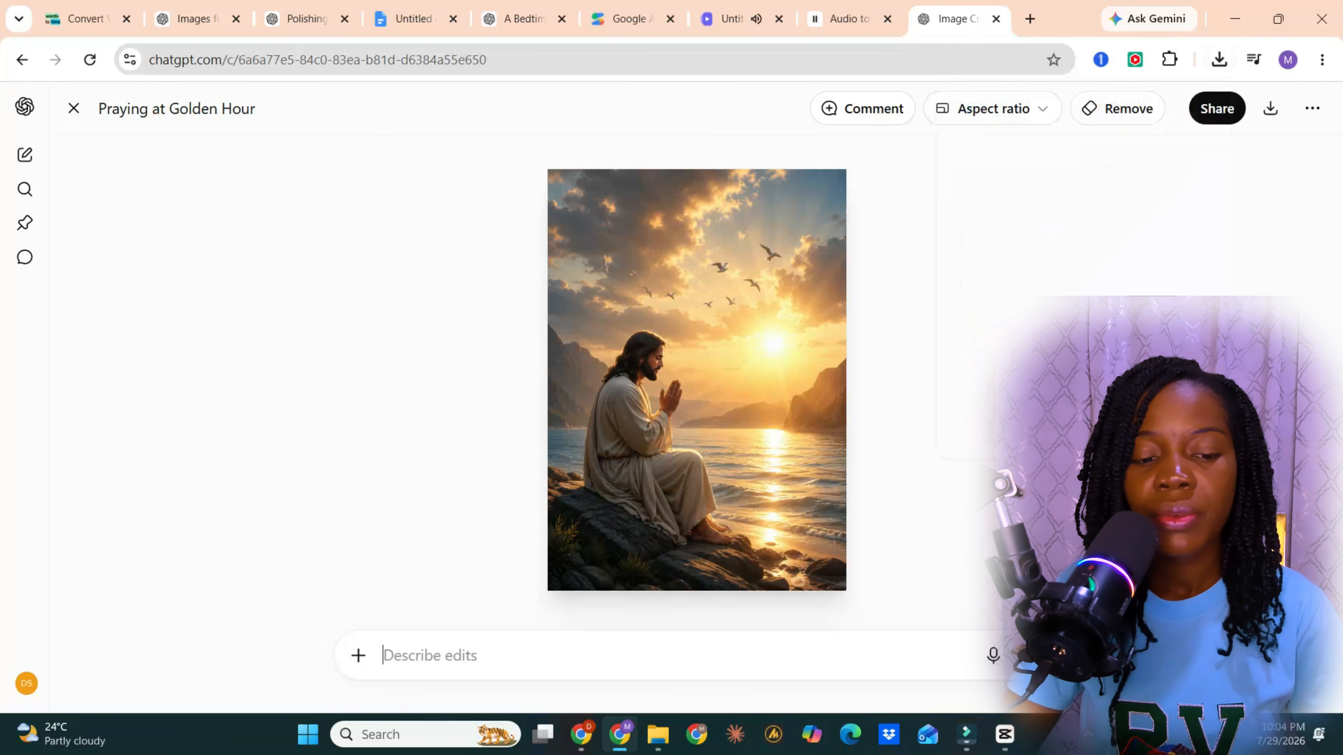
- Ask ChatGPT to remove the background of the generated image and download the cutout of the praying figure
type("remove")
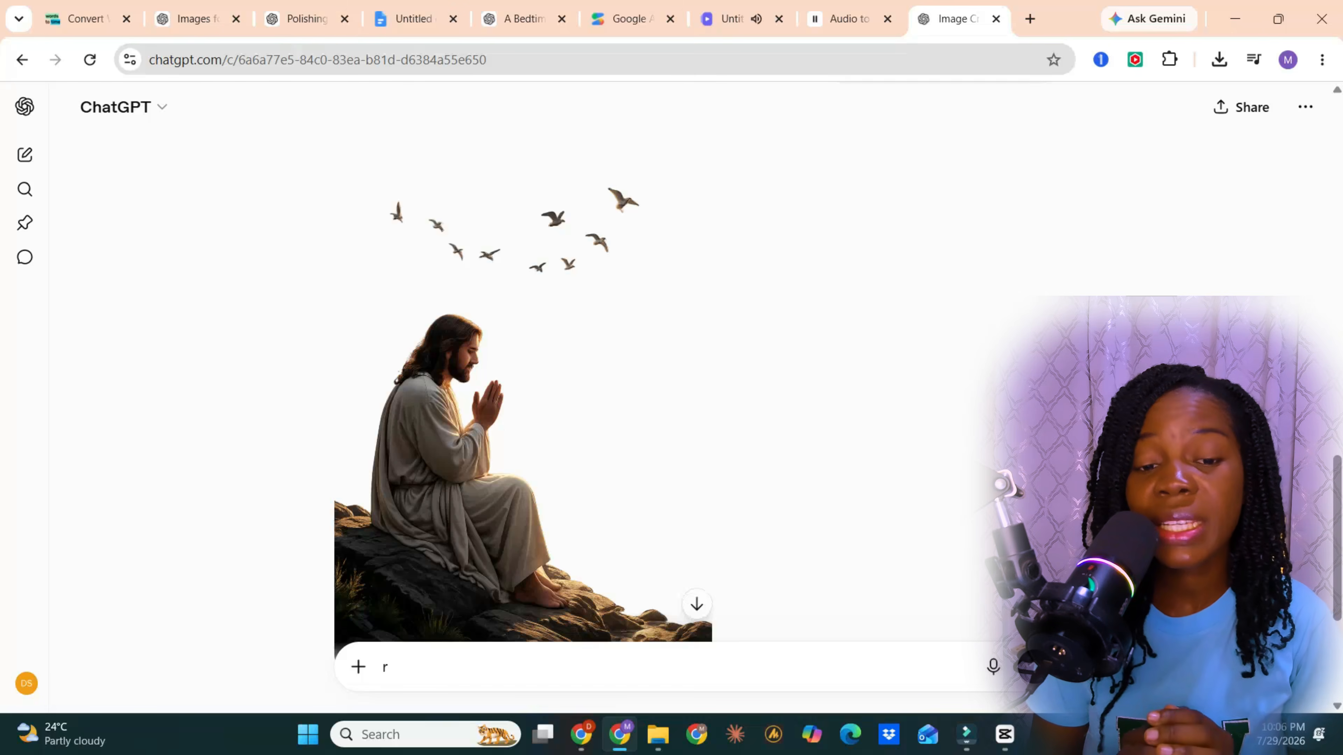
scroll(524, 360, "down", 3)
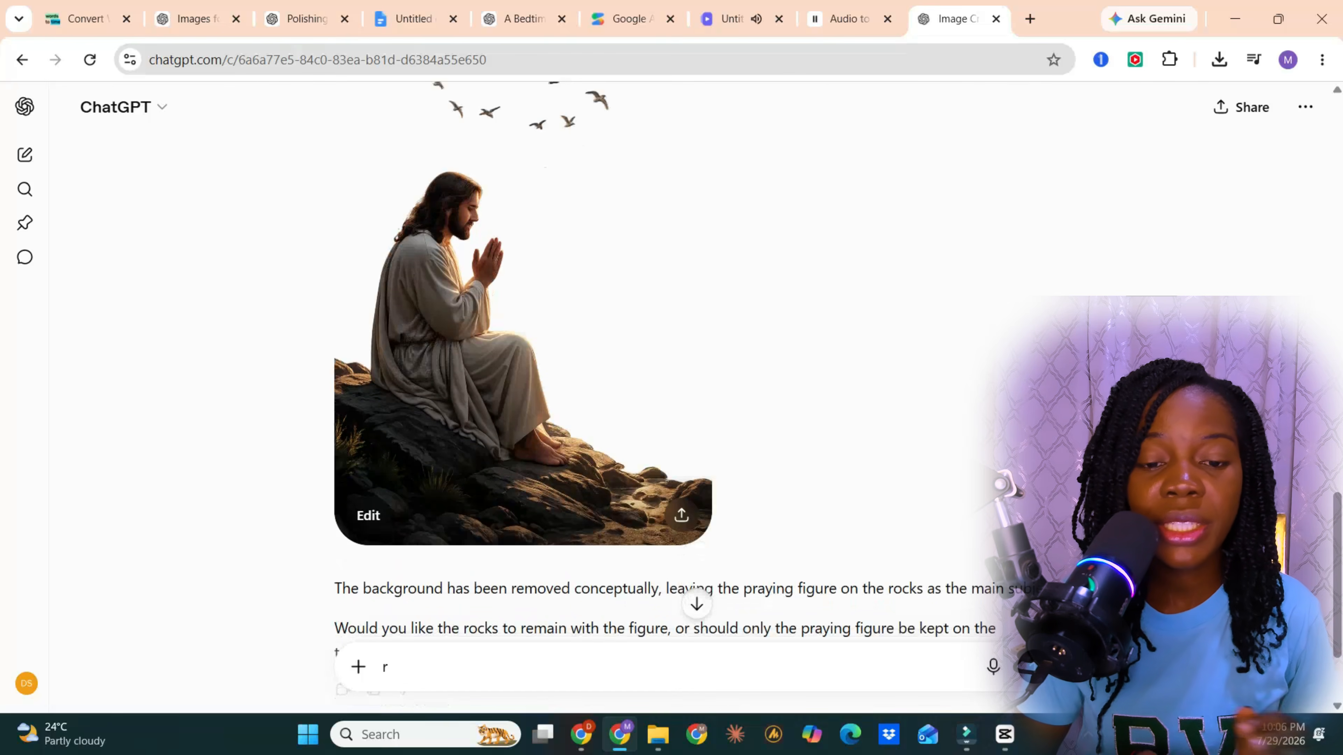
right_click(543, 446)
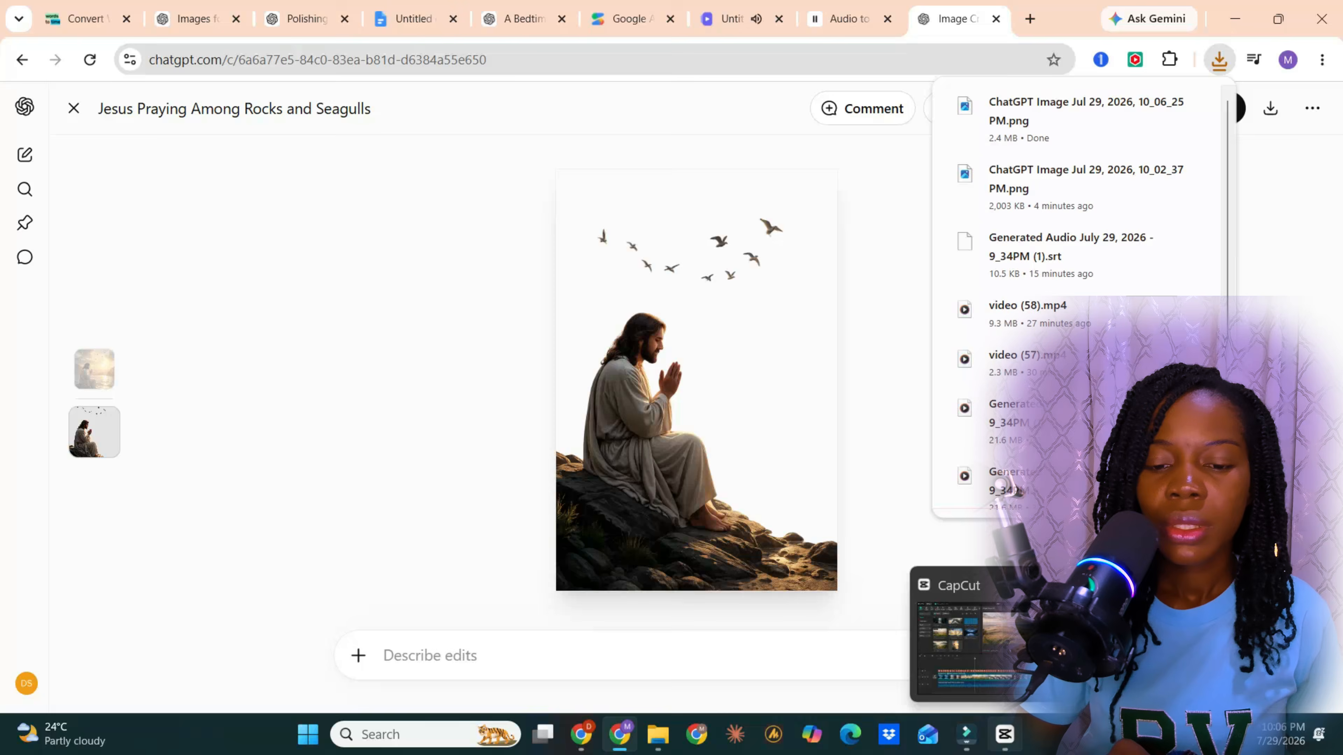
- Switch to CapCut, import the praying-figure cutout and lay it on a track above the captions across the whole video
left_click(1004, 734)
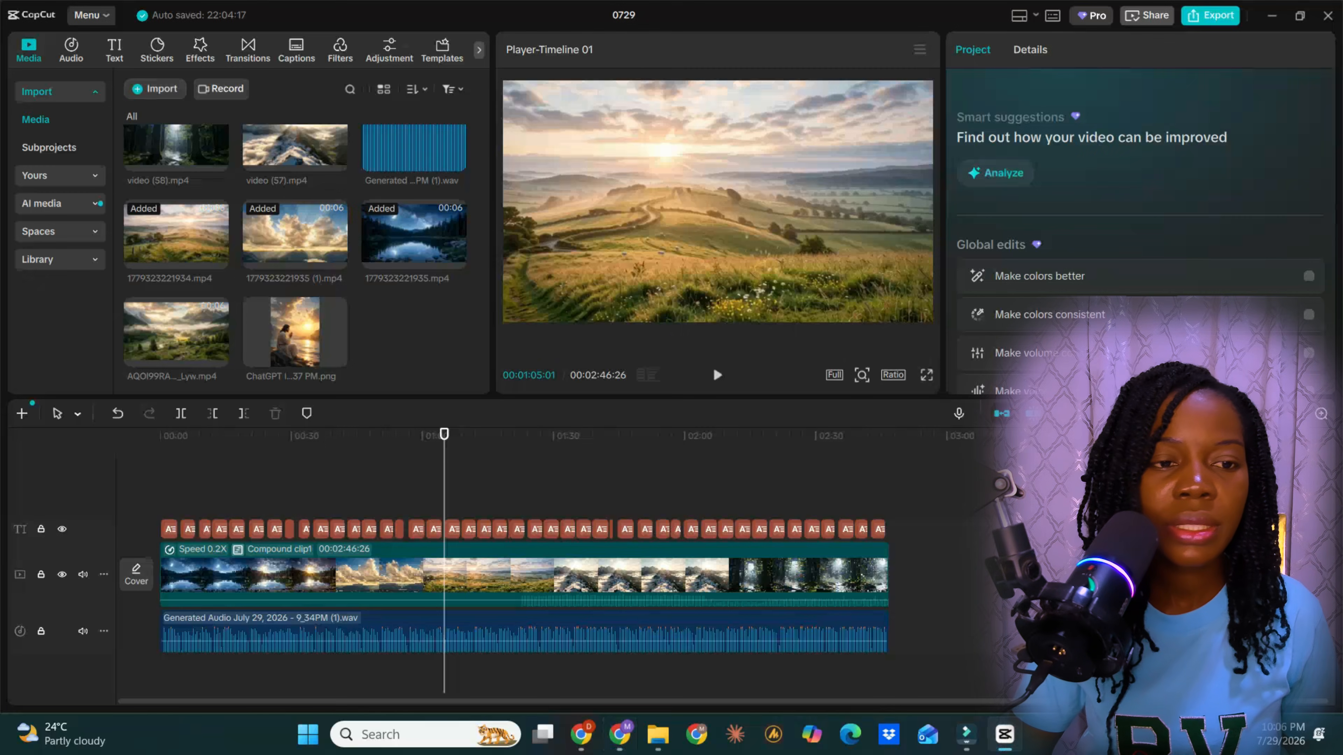
left_click(155, 89)
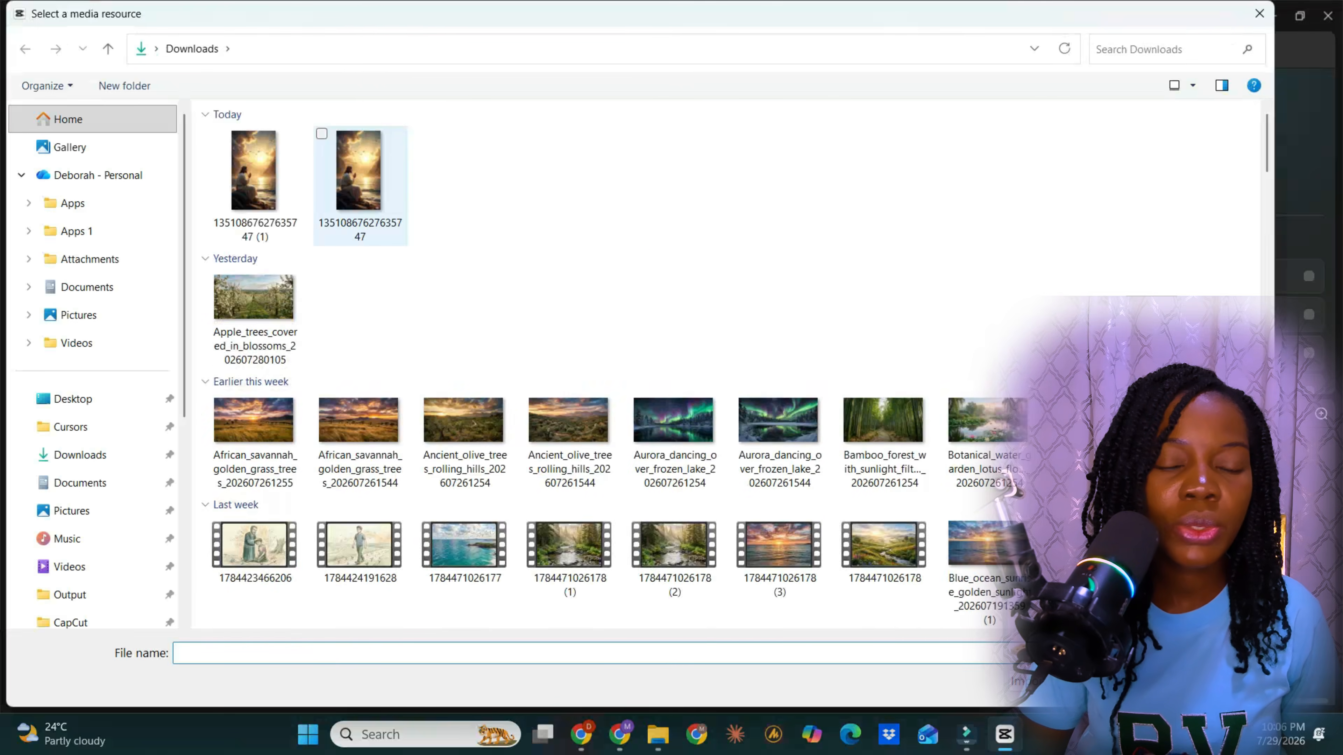
double_click(254, 175)
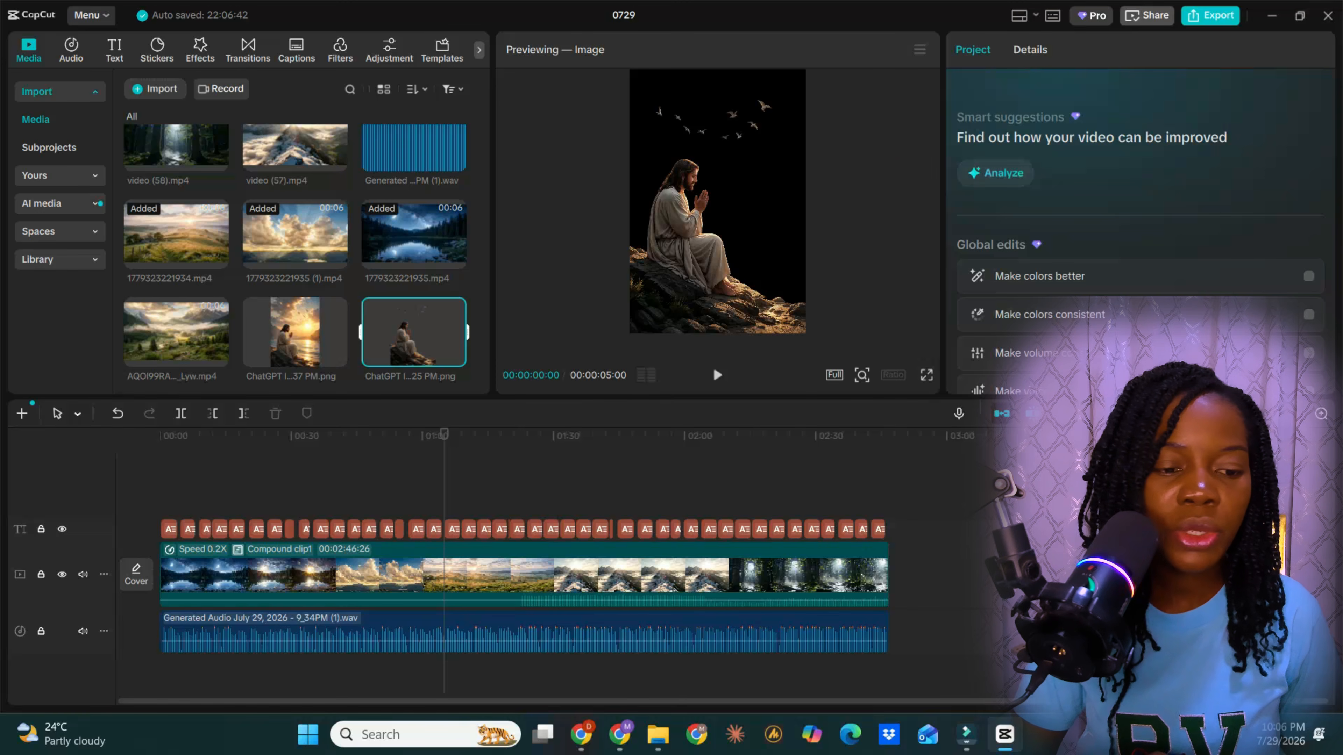
left_click(454, 355)
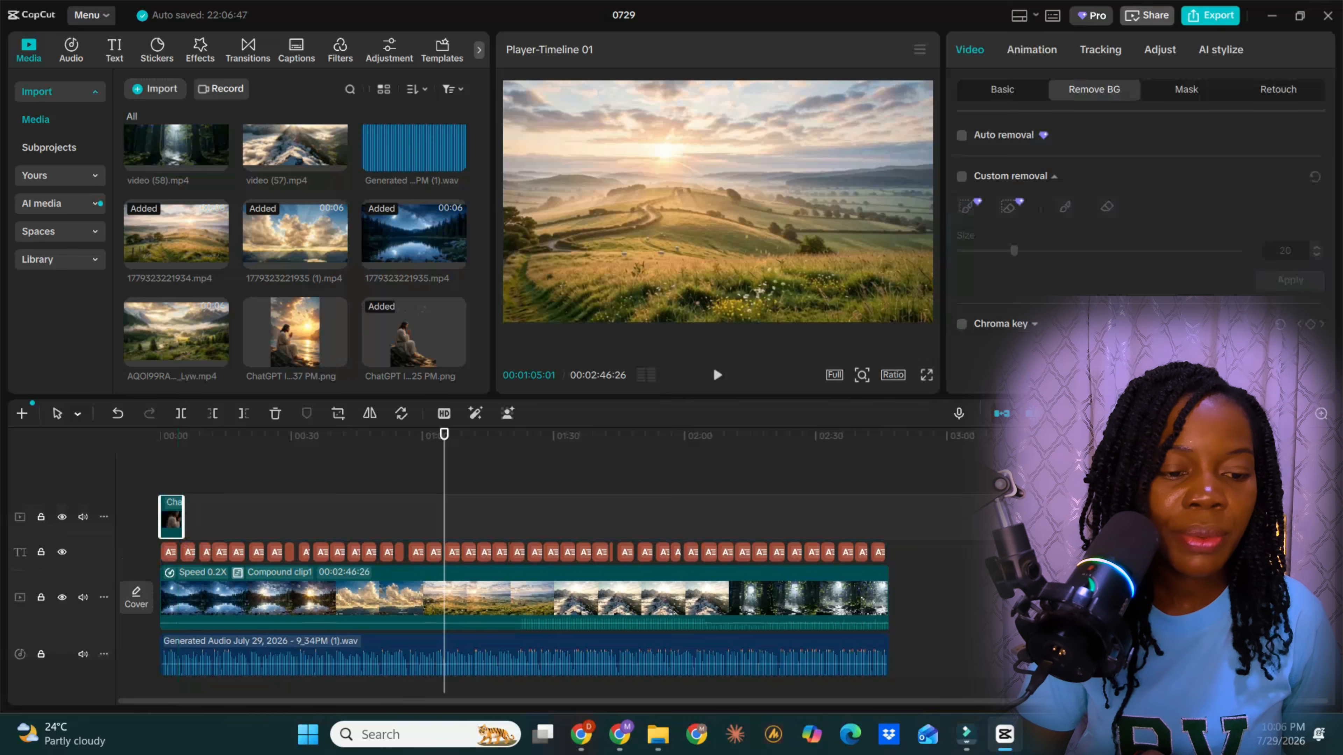
left_click_drag(183, 517, 887, 517)
- Resize the praying figure and place it in the lower-left of the video frame, checking the result from the timeline's start
left_click_drag(718, 227, 584, 227)
left_click_drag(664, 80, 650, 125)
left_click_drag(584, 227, 572, 253)
left_click_drag(634, 130, 658, 89)
left_click_drag(444, 435, 159, 434)
key("space")
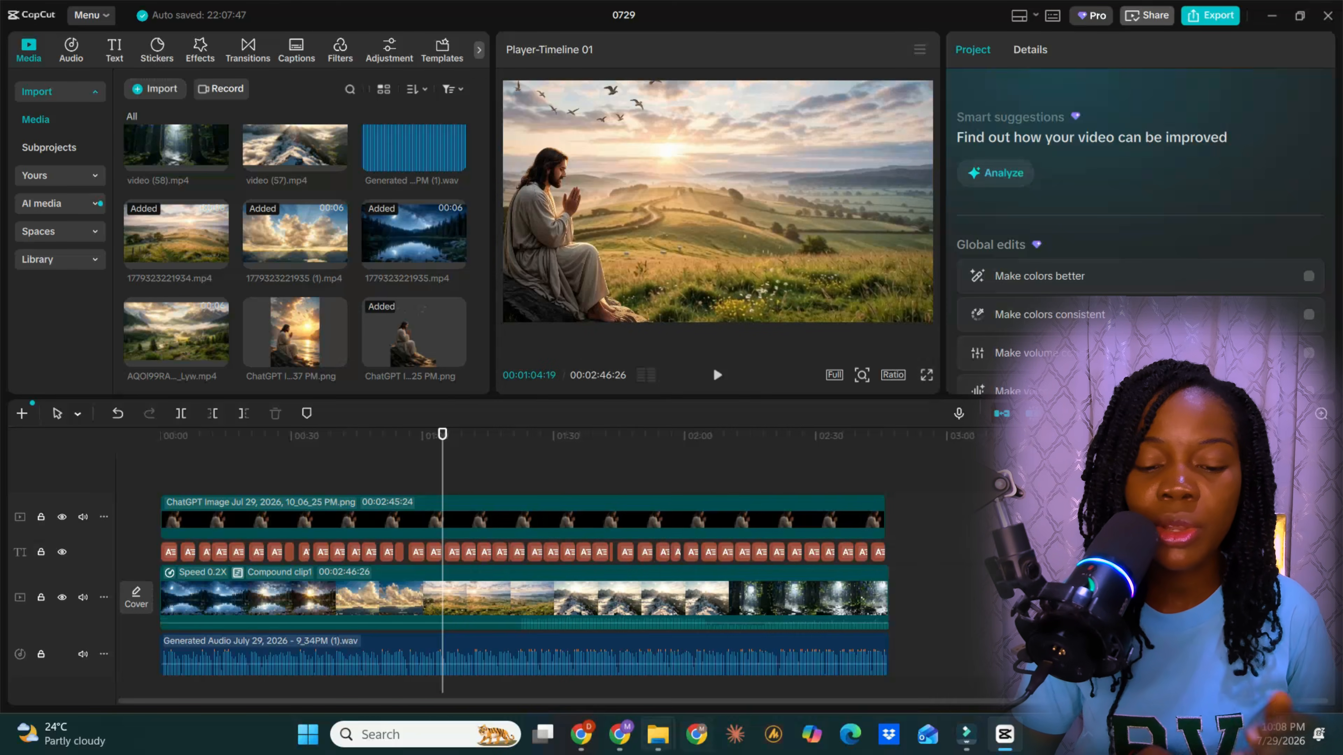
- Switch to YouTube Studio in Chrome and open the channel's audio library
left_click(619, 735)
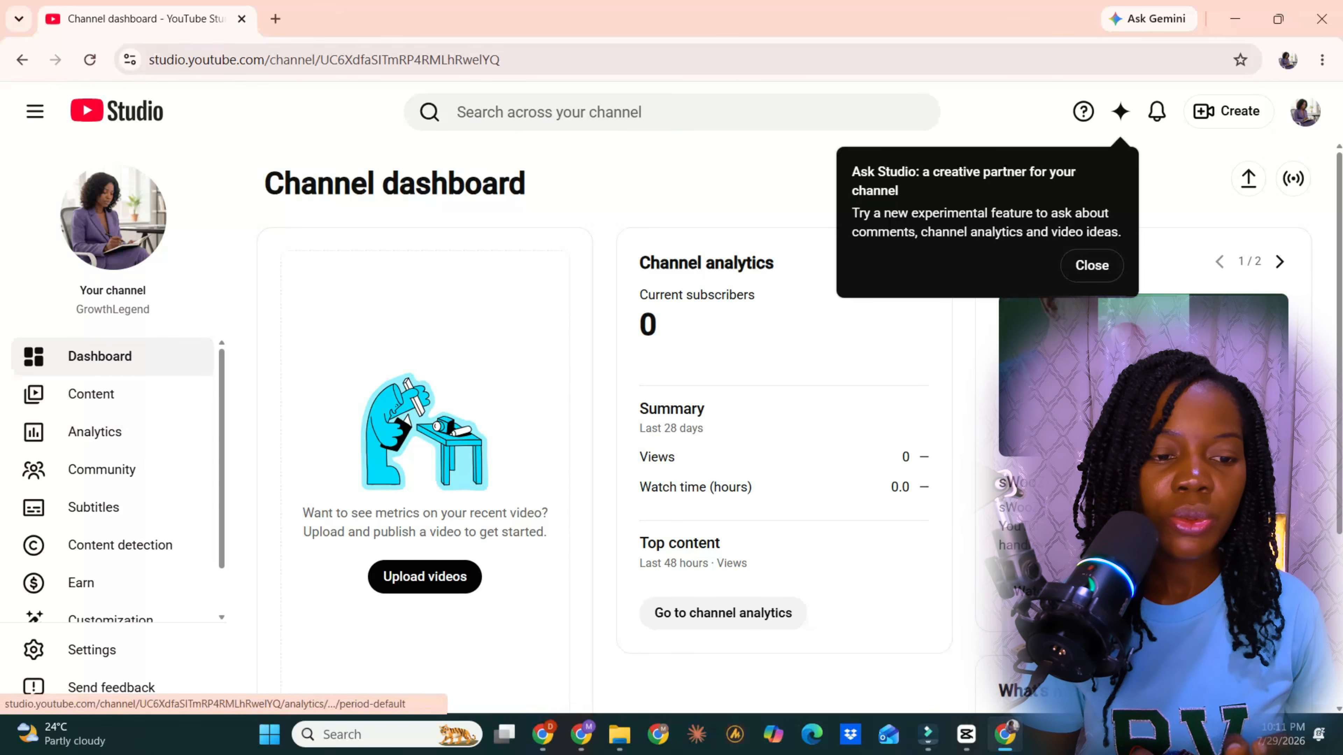
scroll(112, 476, "down", 1)
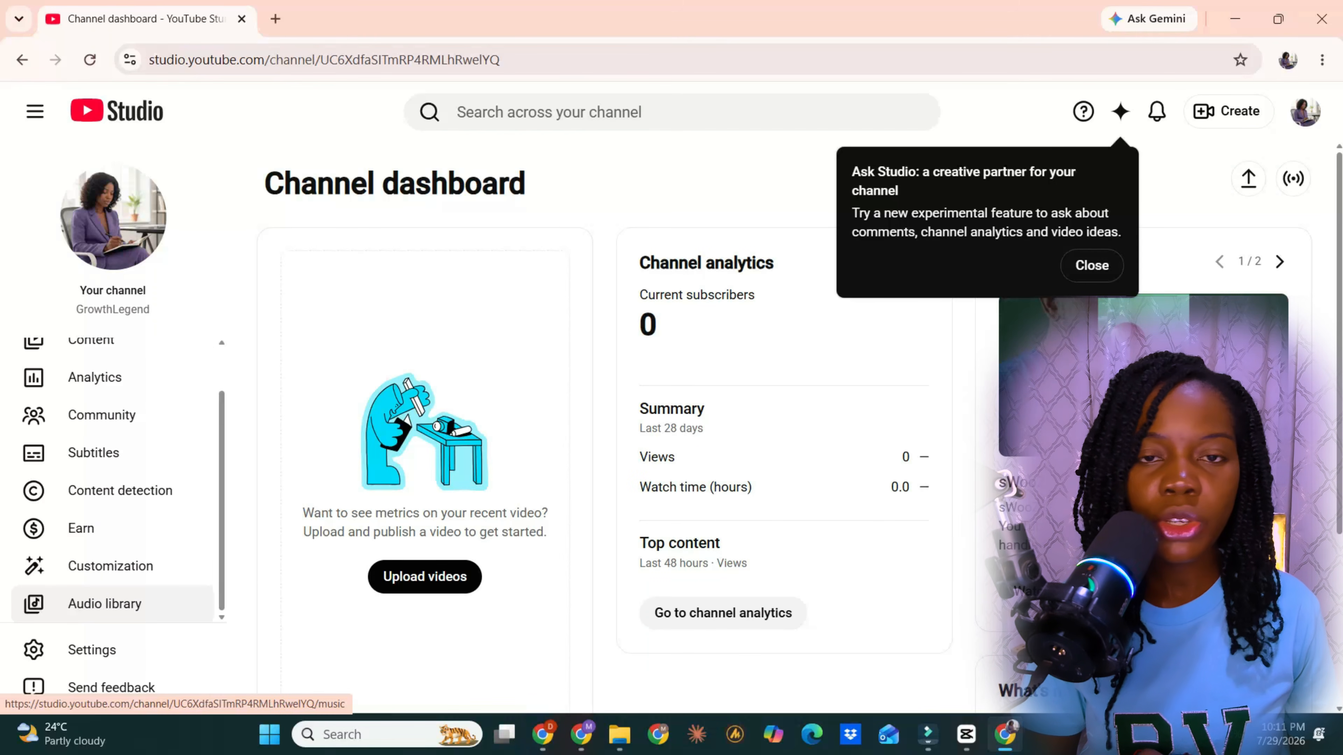
left_click(105, 606)
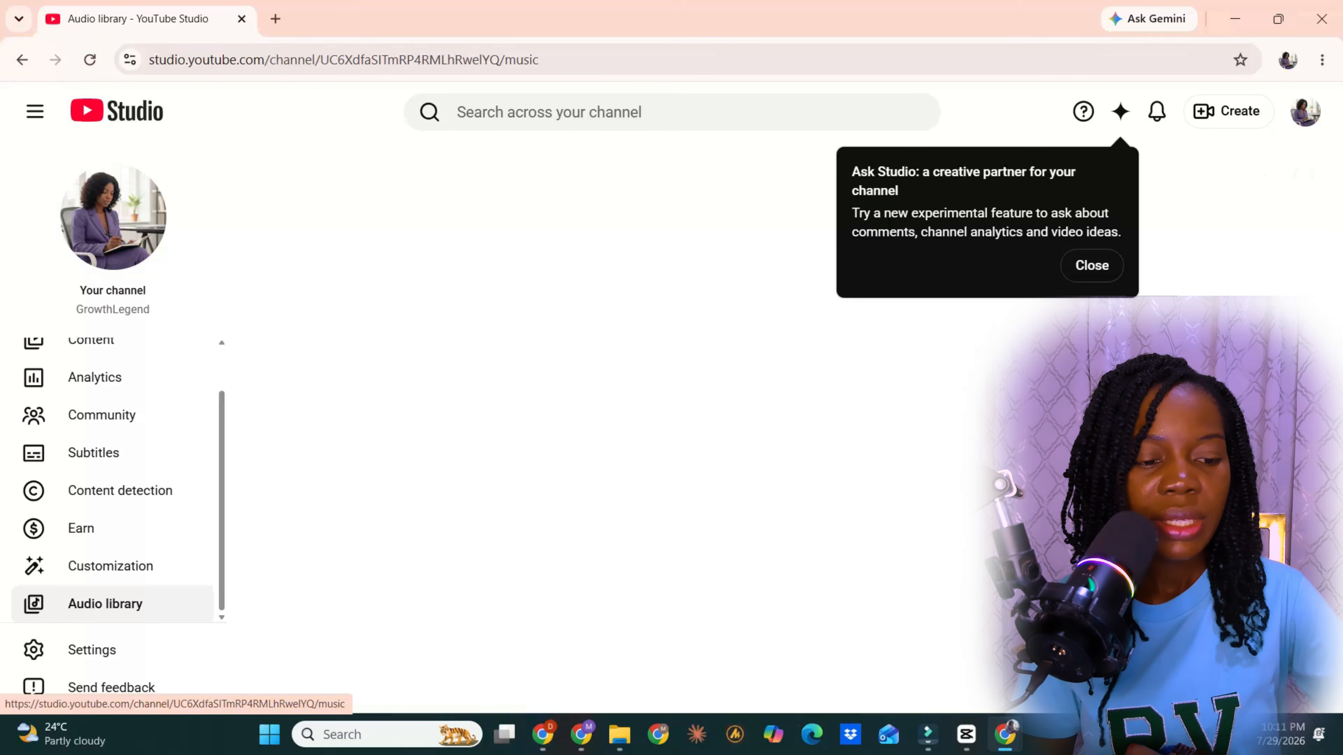
- Search the audio library's music for "meditation" and play the track On The Flip
left_click(366, 348)
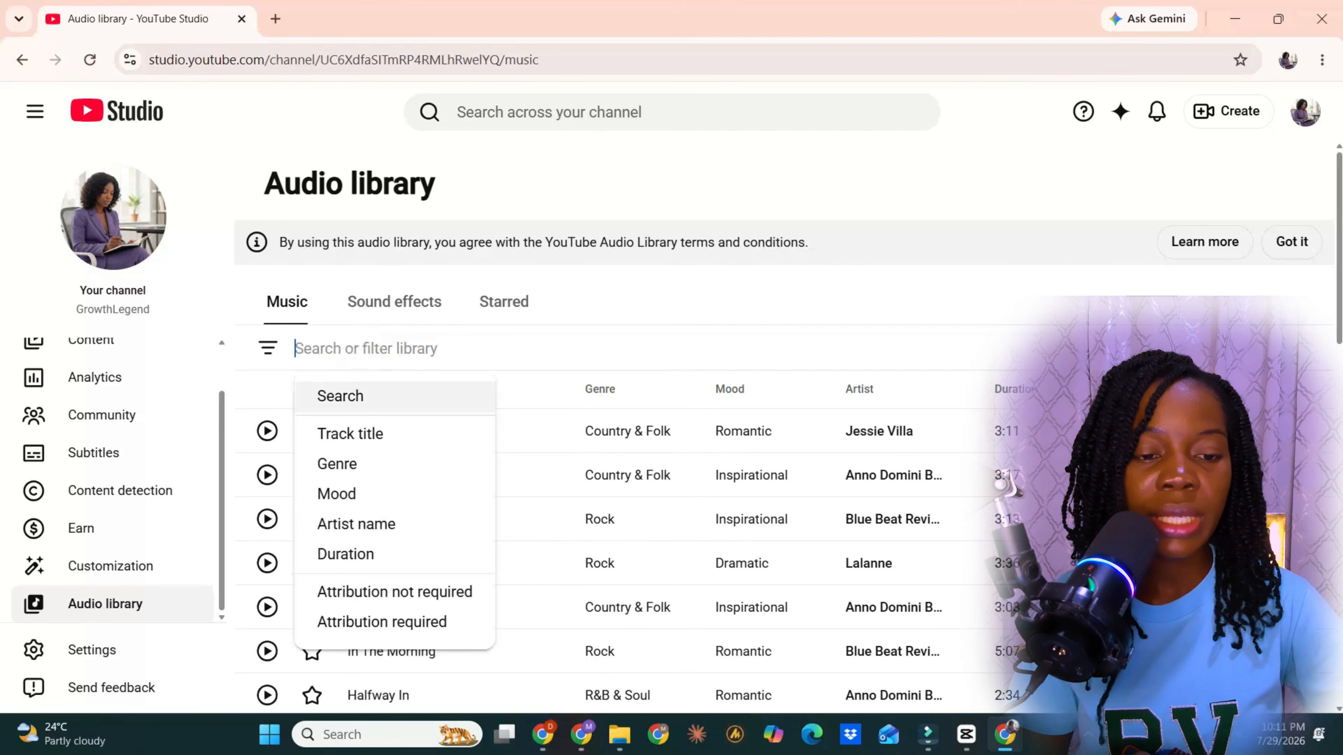
left_click(340, 396)
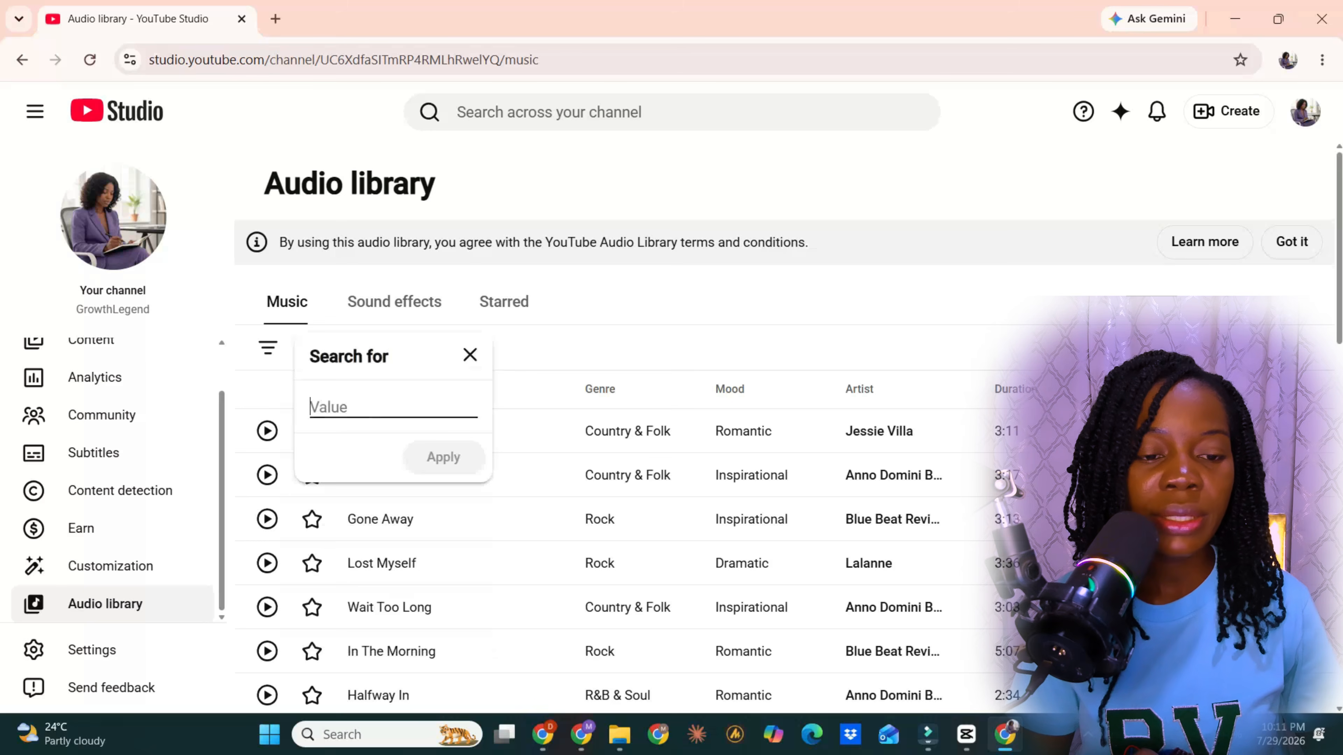
type("meditation")
left_click(443, 457)
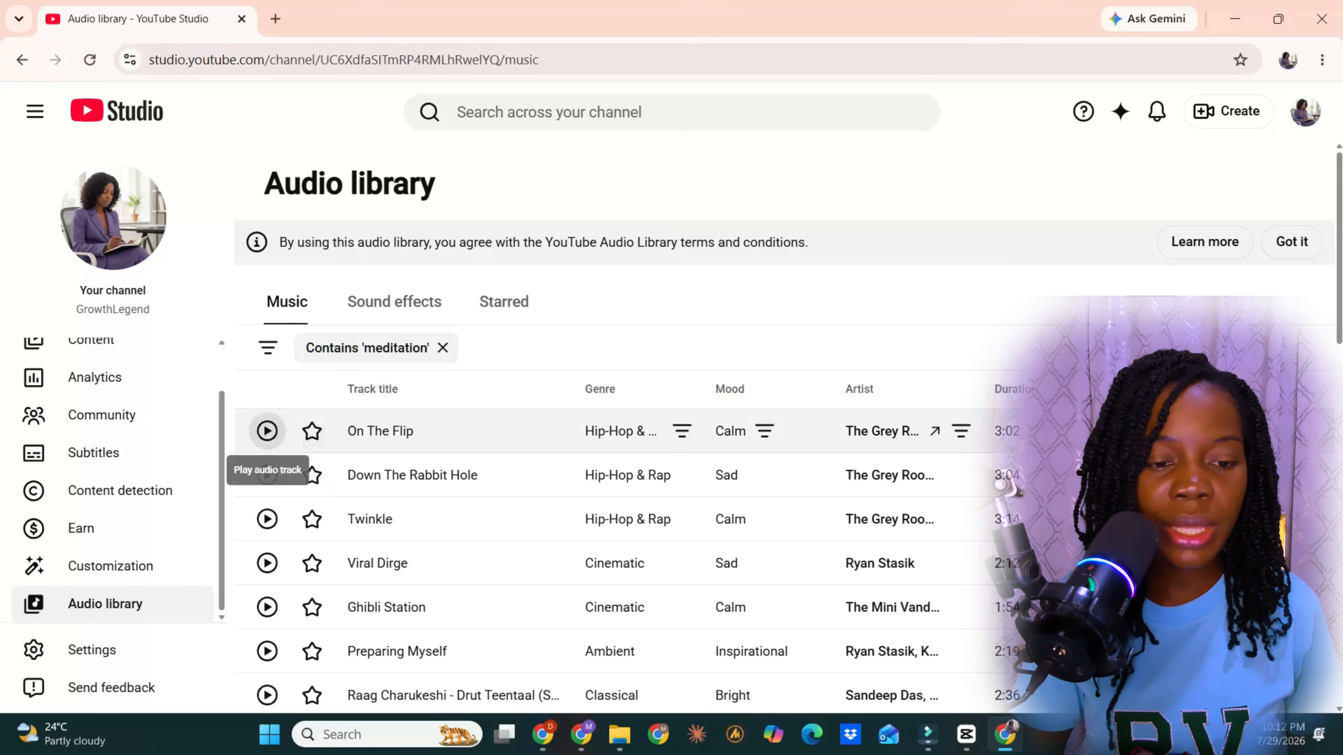
left_click(267, 431)
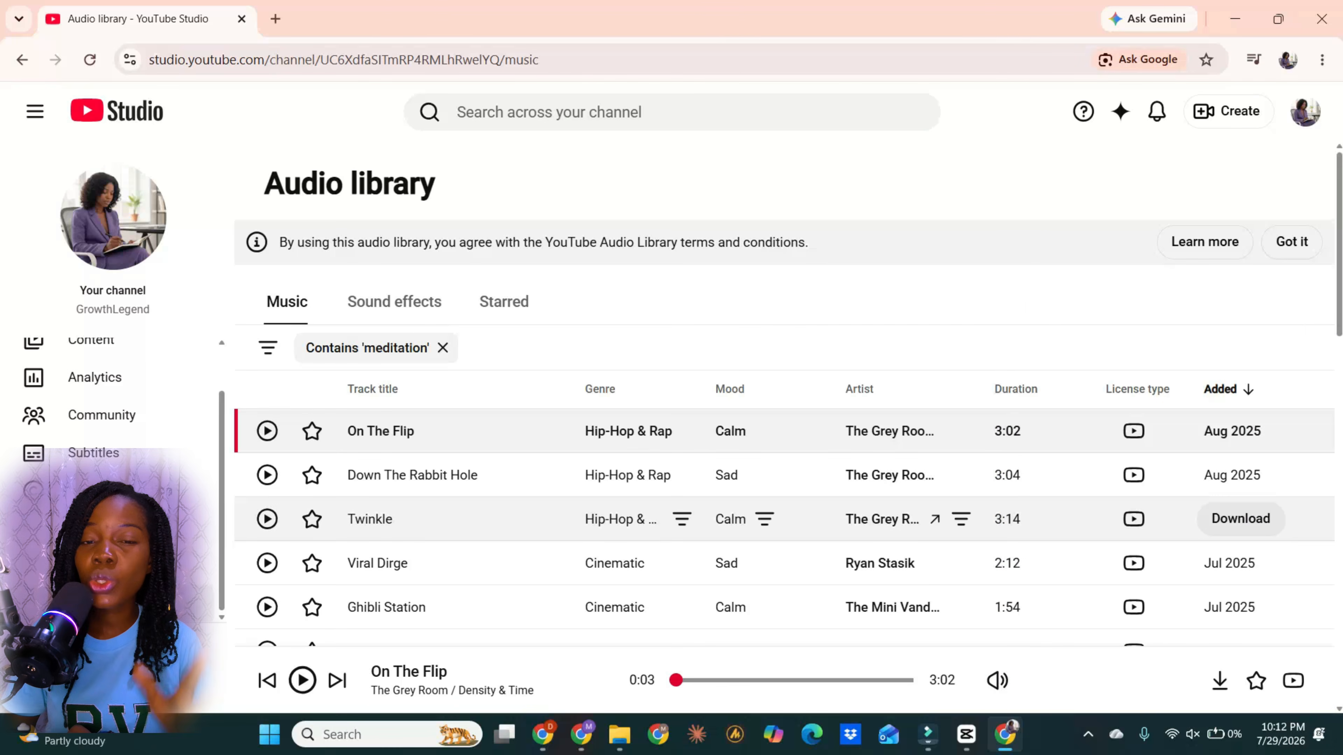
mouse_move(1240, 430)
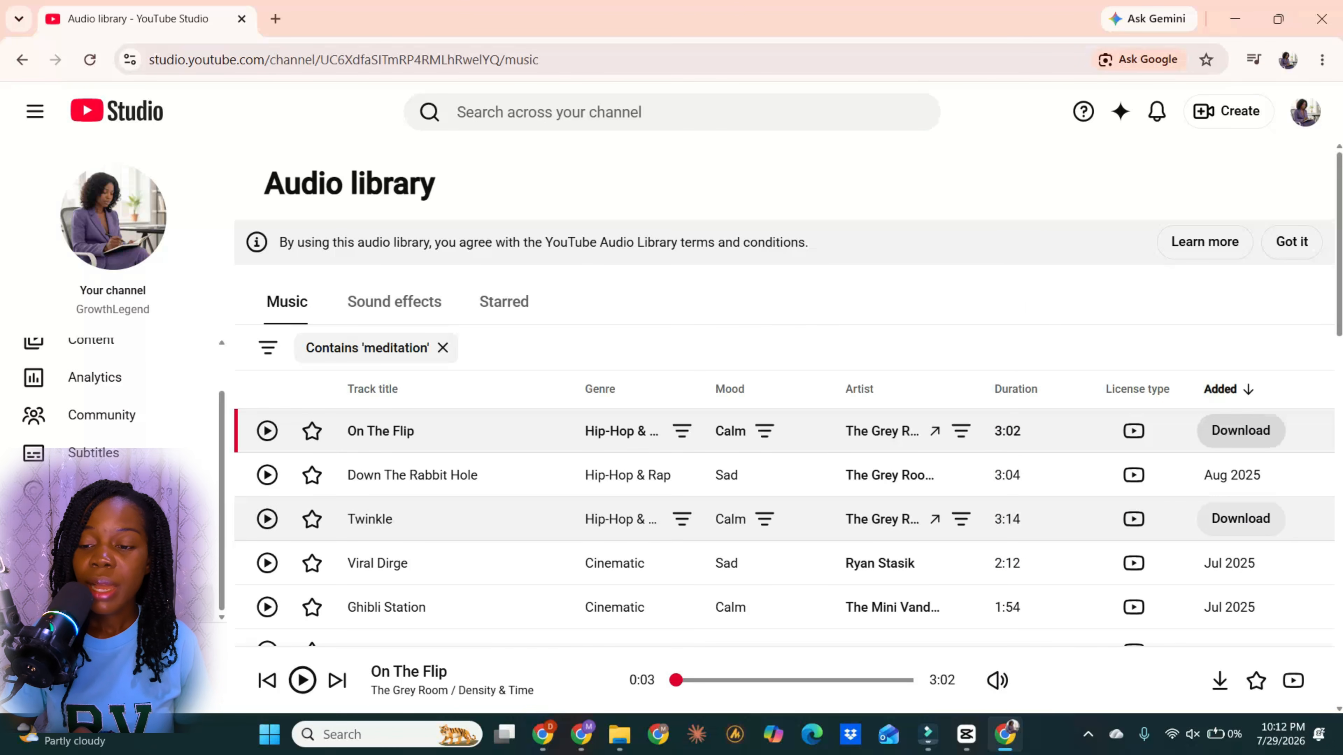
- Download the track On The Flip from the audio library and view its license information
left_click(1241, 430)
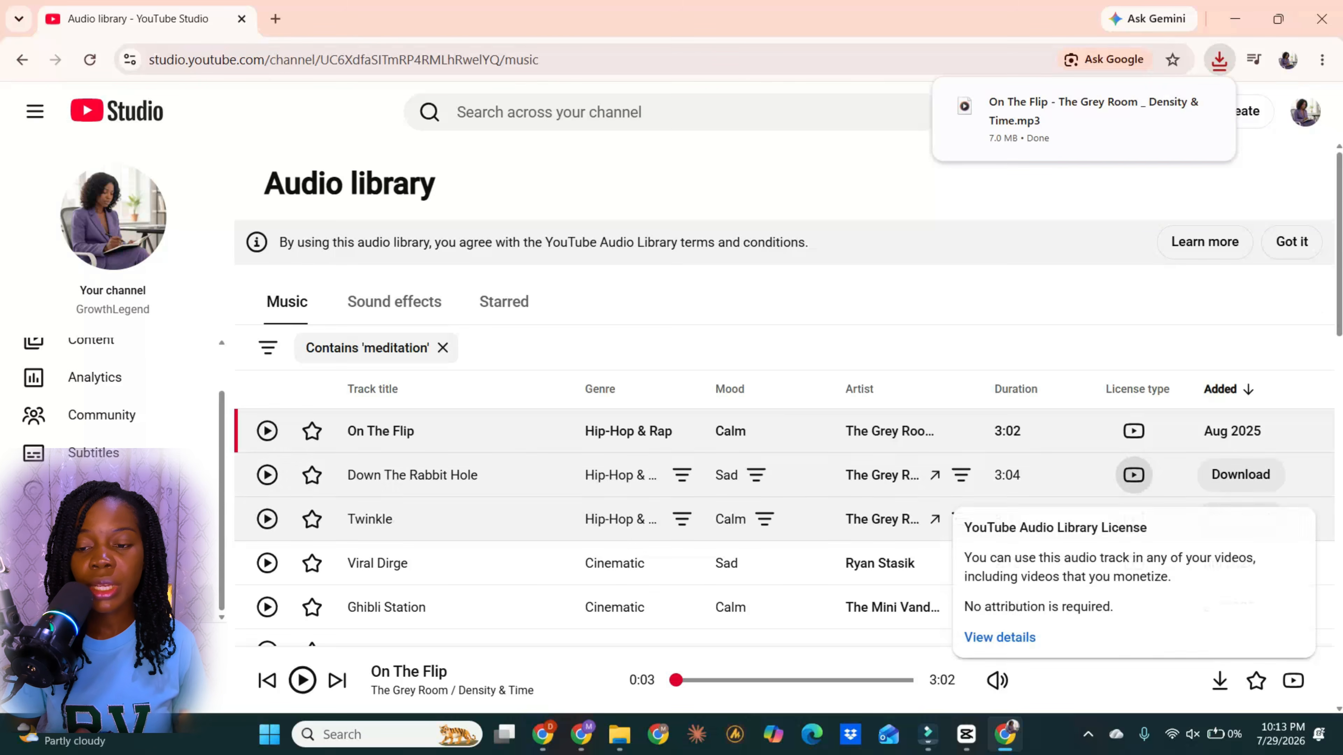
mouse_move(1133, 431)
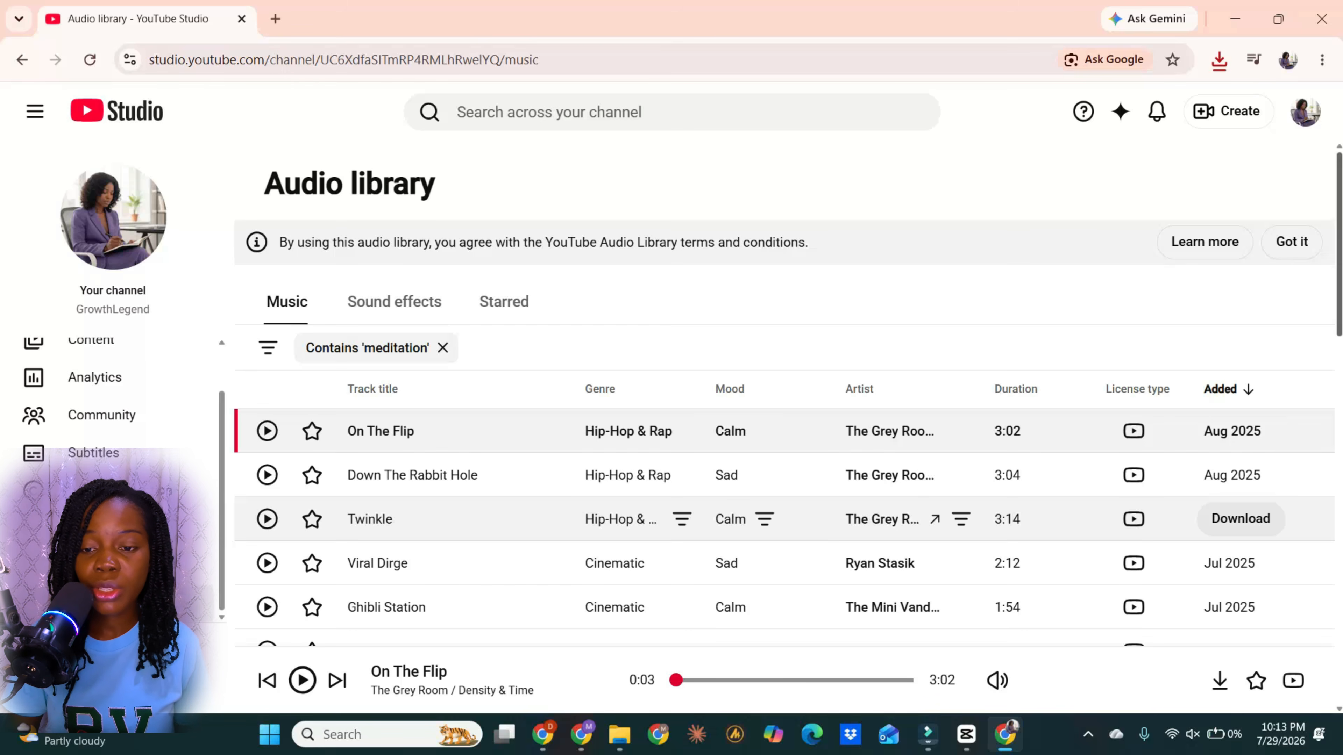
scroll(782, 397, "down", 3)
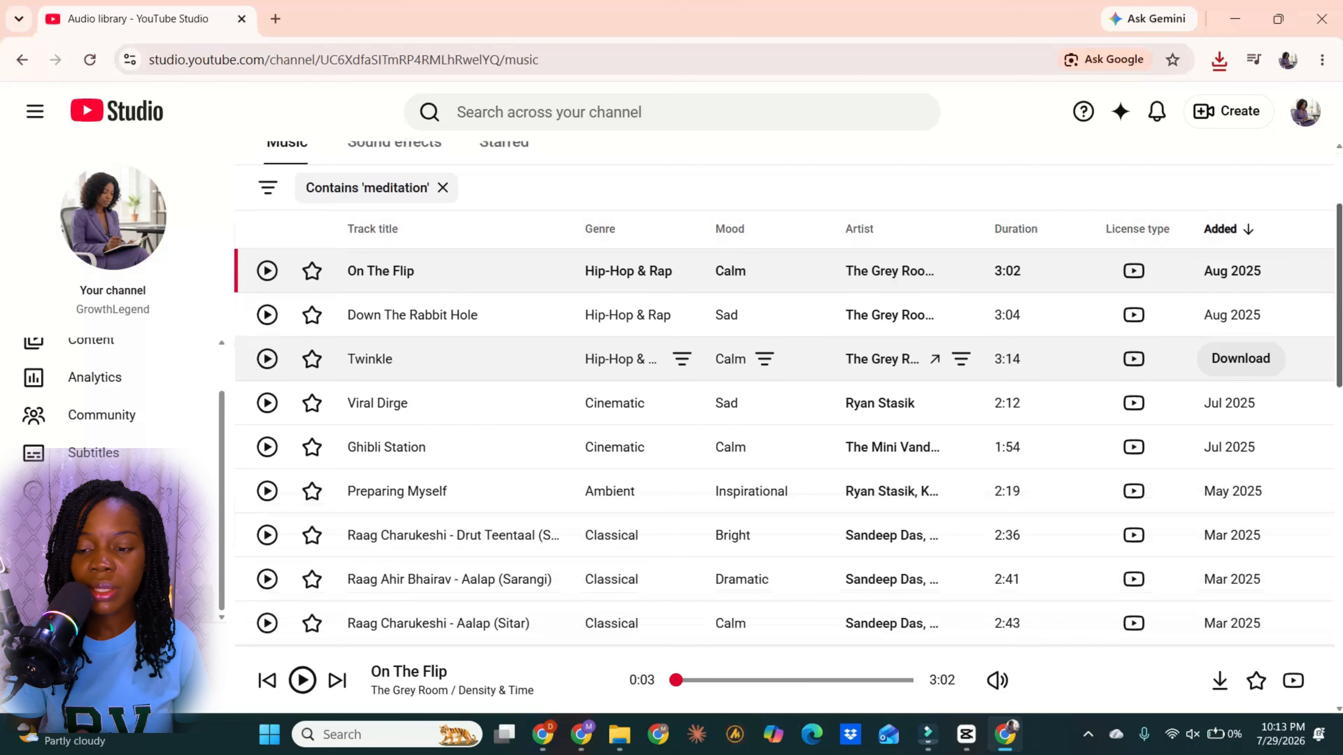
scroll(782, 396, "up", 3)
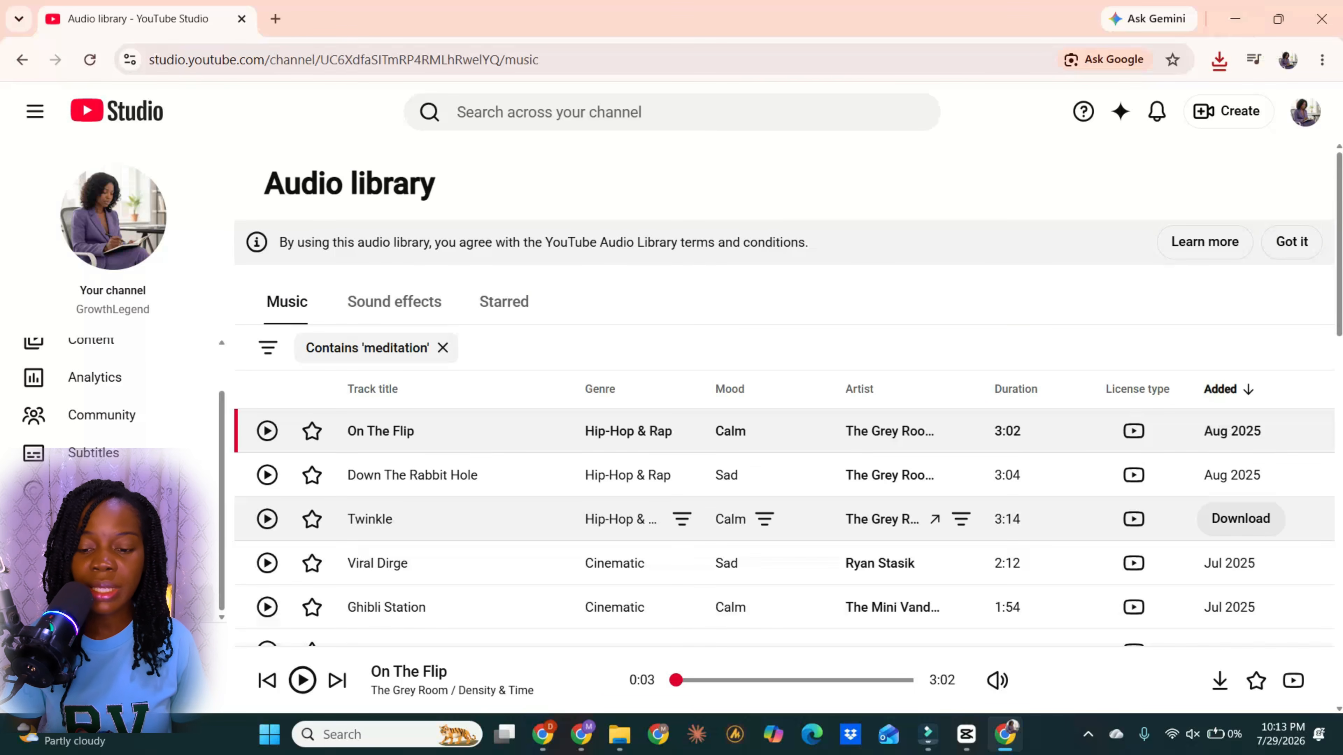
- Switch to CapCut, import the downloaded On The Flip track and lay it from the timeline's start on a new audio track below the voice-over
left_click(965, 734)
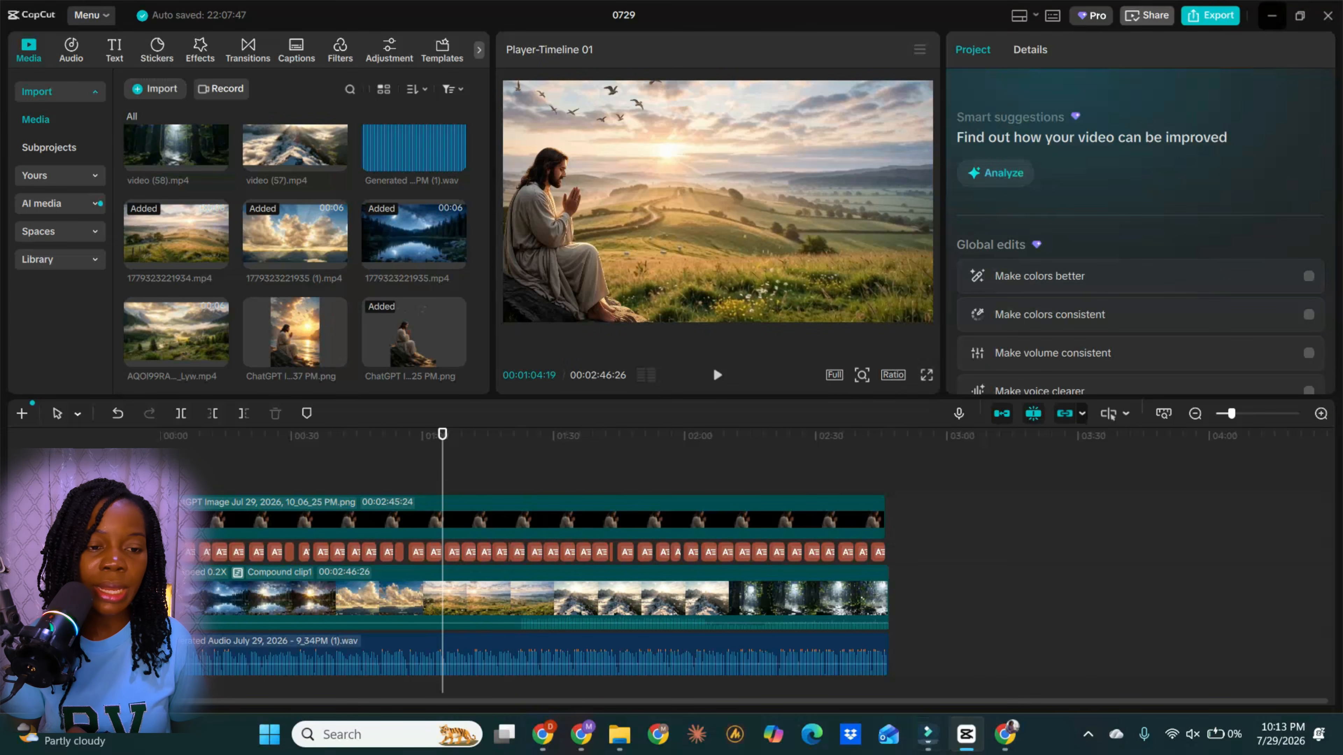
left_click(154, 89)
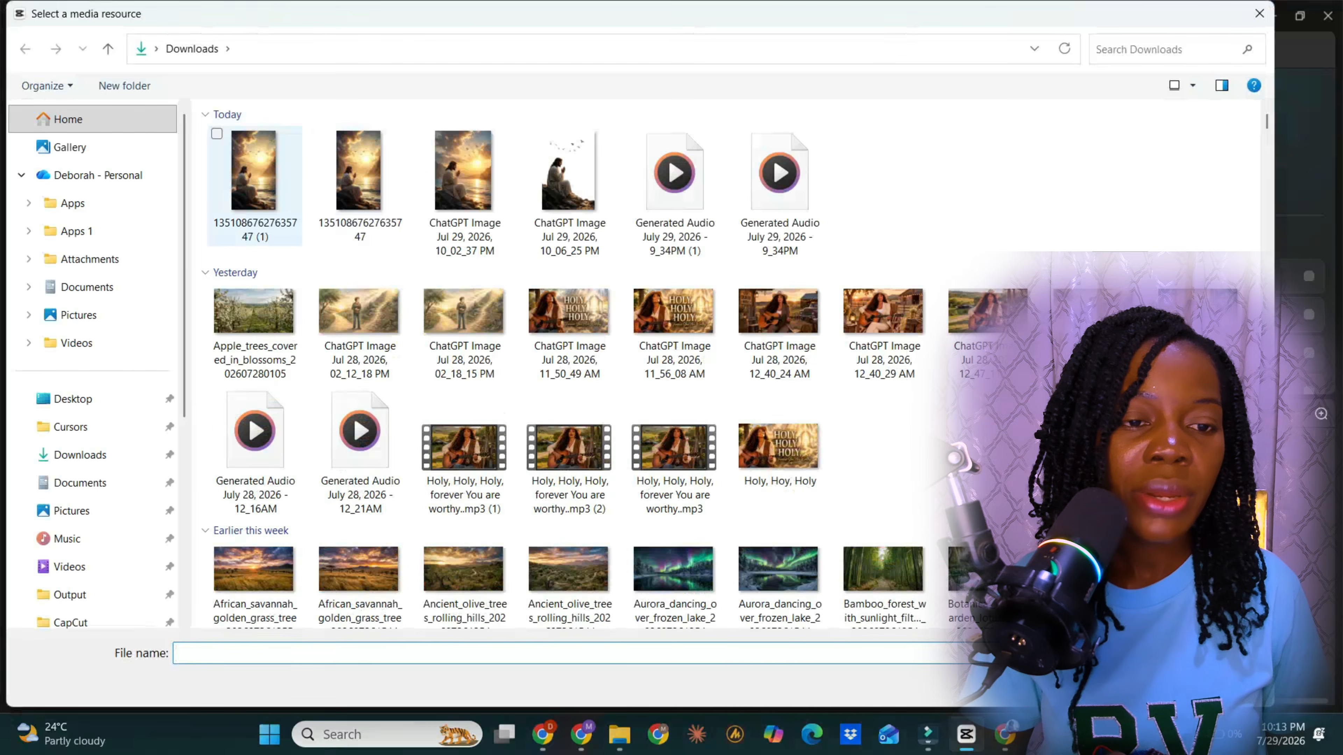
double_click(255, 174)
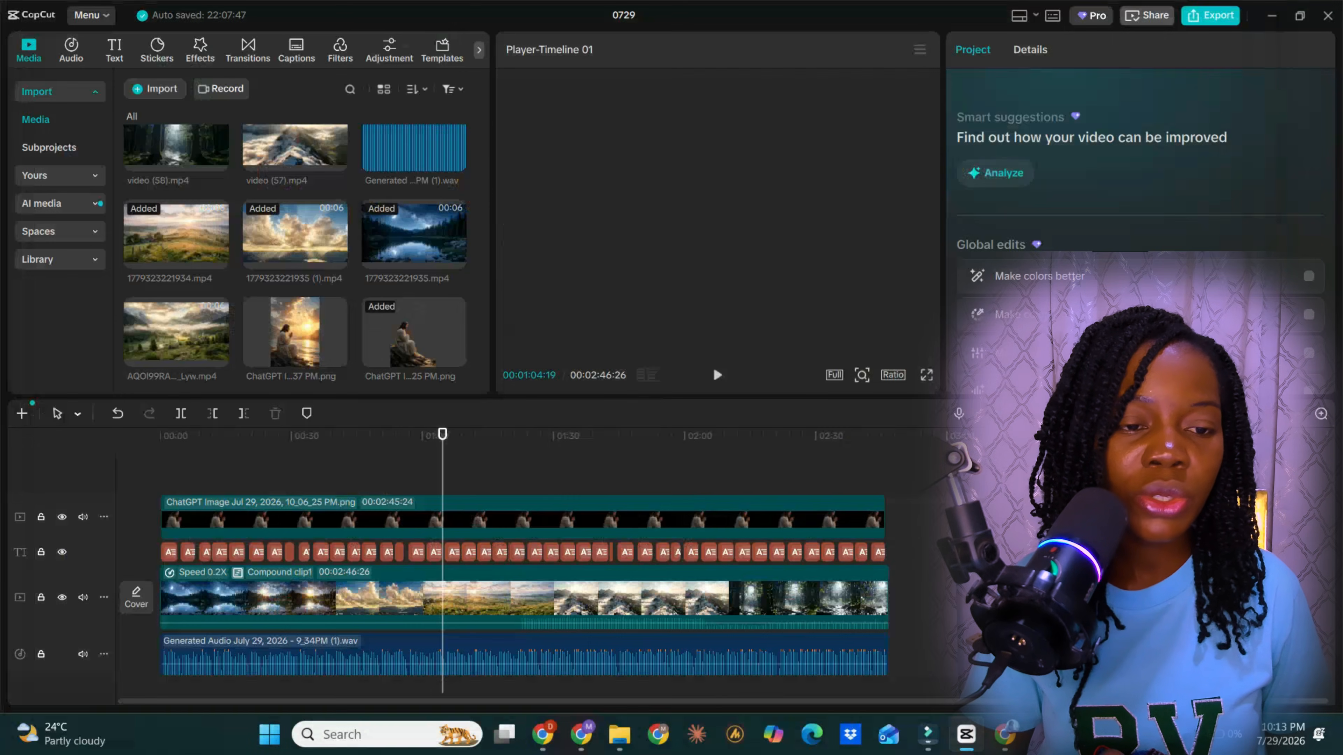
scroll(413, 175, "down", 3)
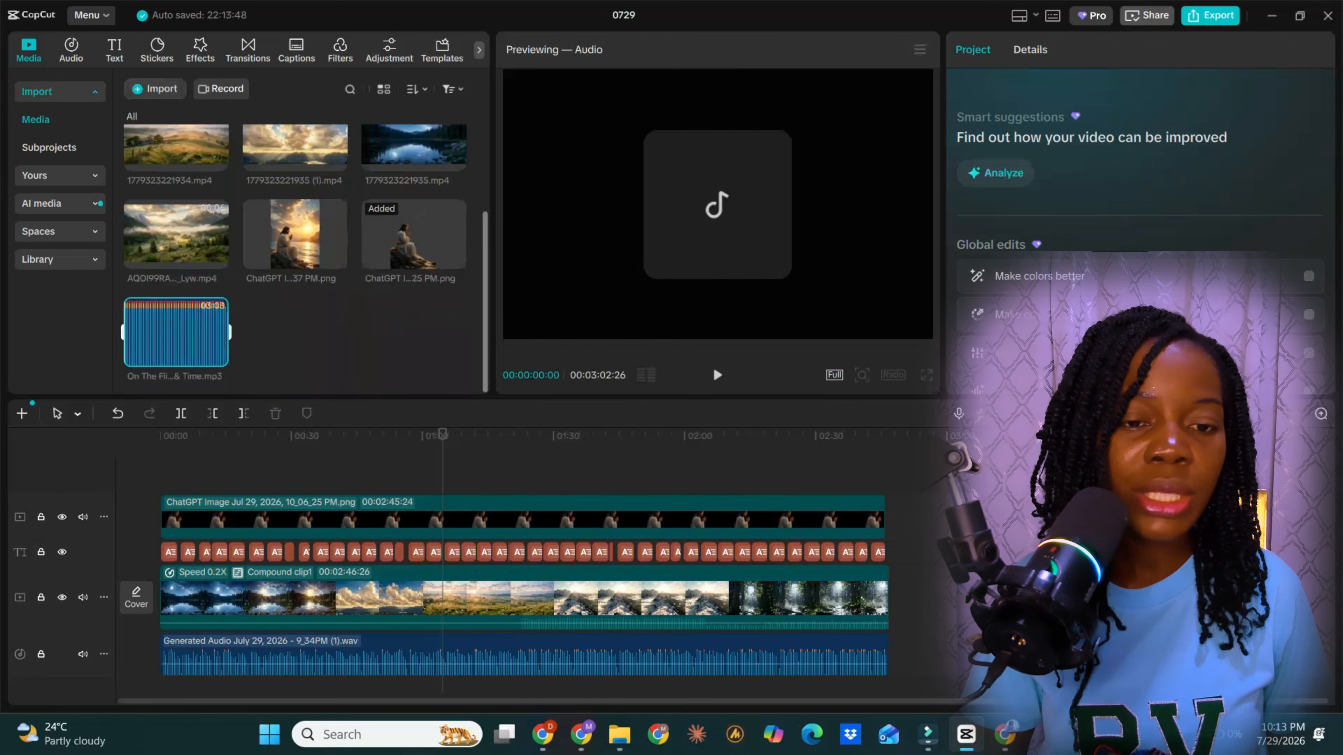
left_click_drag(176, 332, 177, 681)
left_click(216, 355)
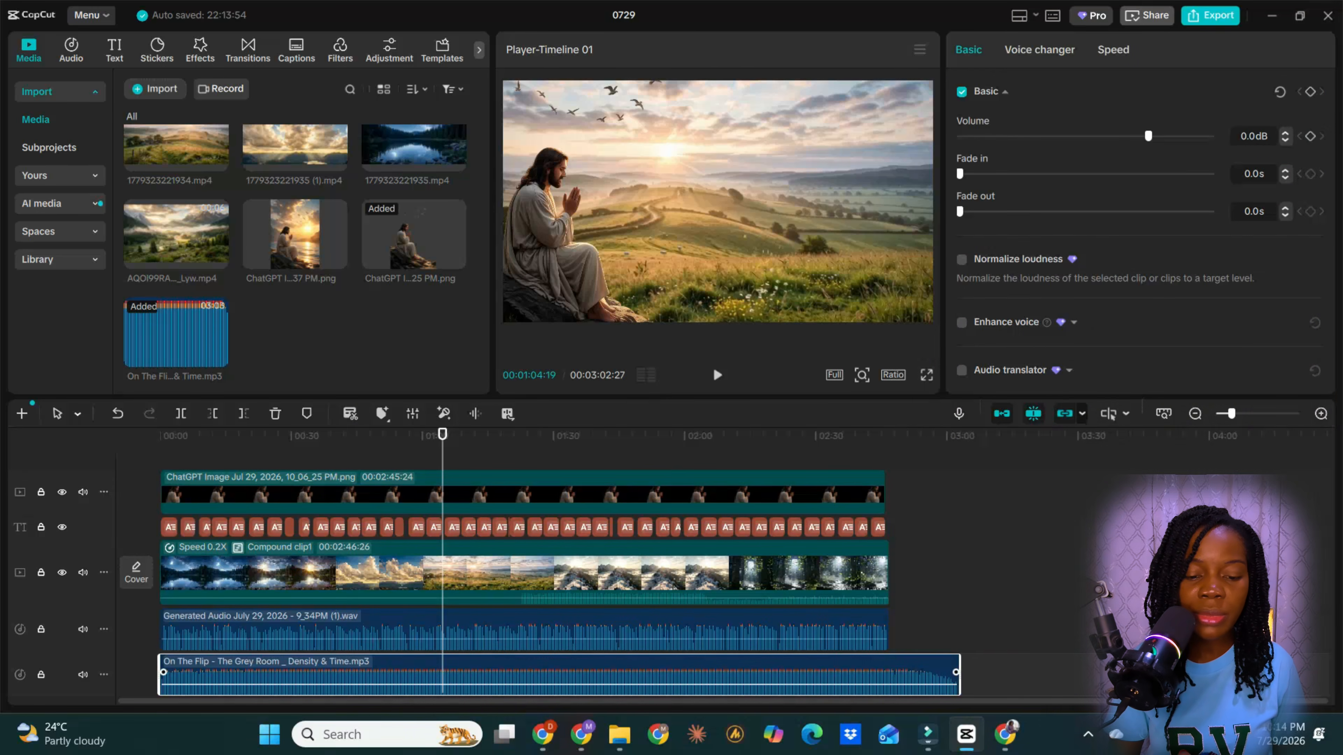
- Lower the background music's volume to -14.2 dB and mute the nature clips' video track
left_click_drag(1148, 136, 1103, 136)
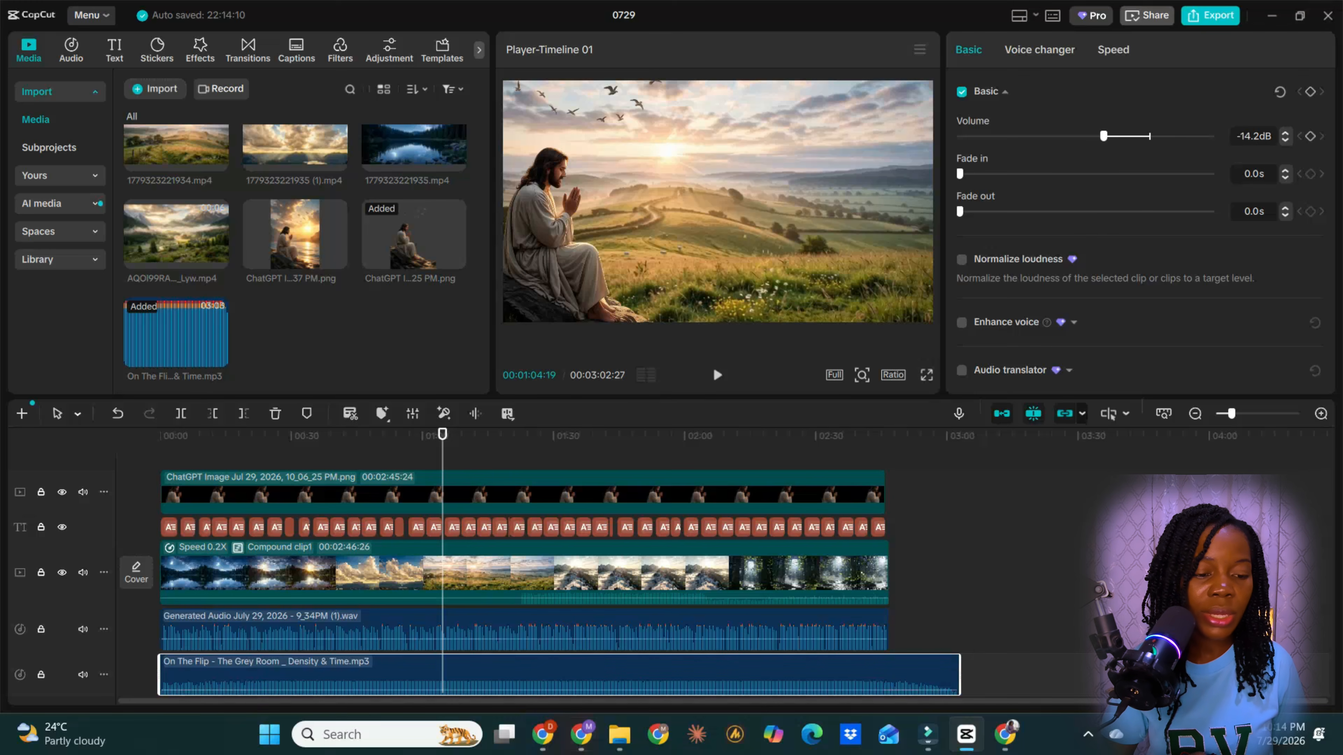
left_click_drag(443, 435, 160, 434)
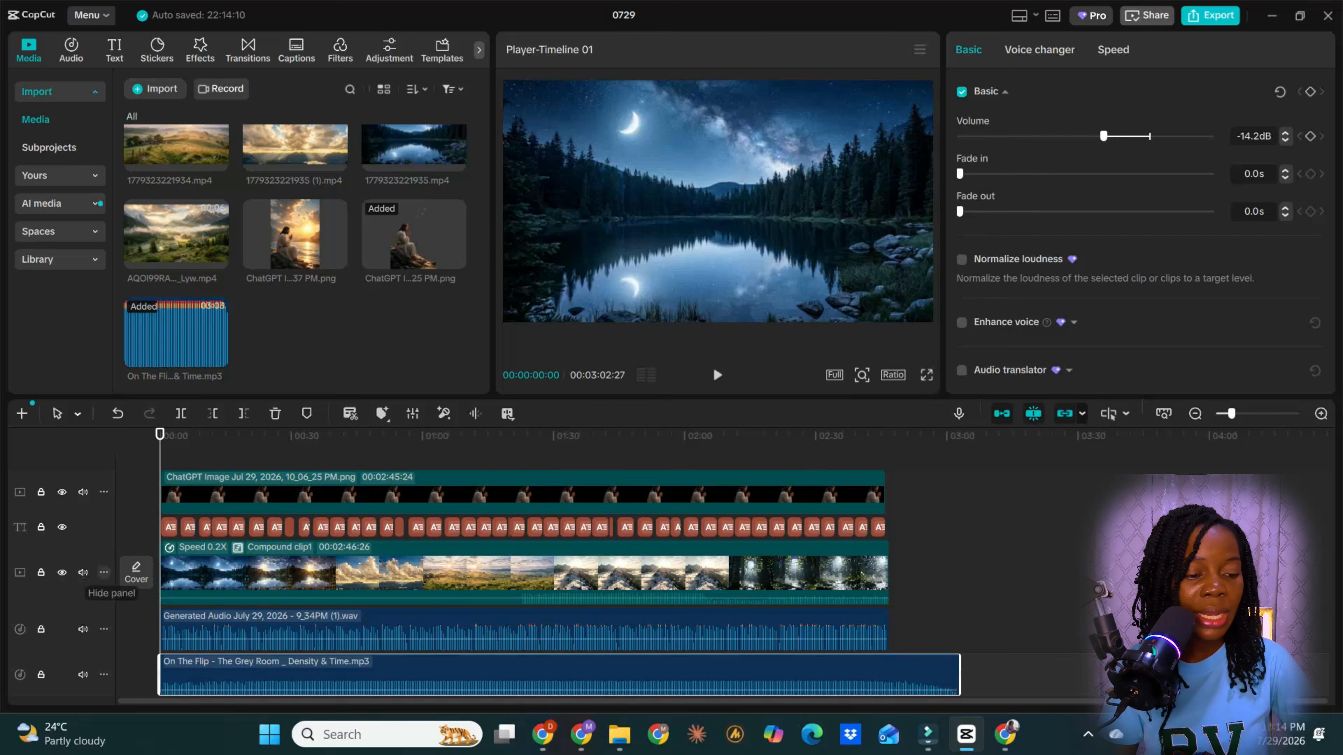
left_click(83, 572)
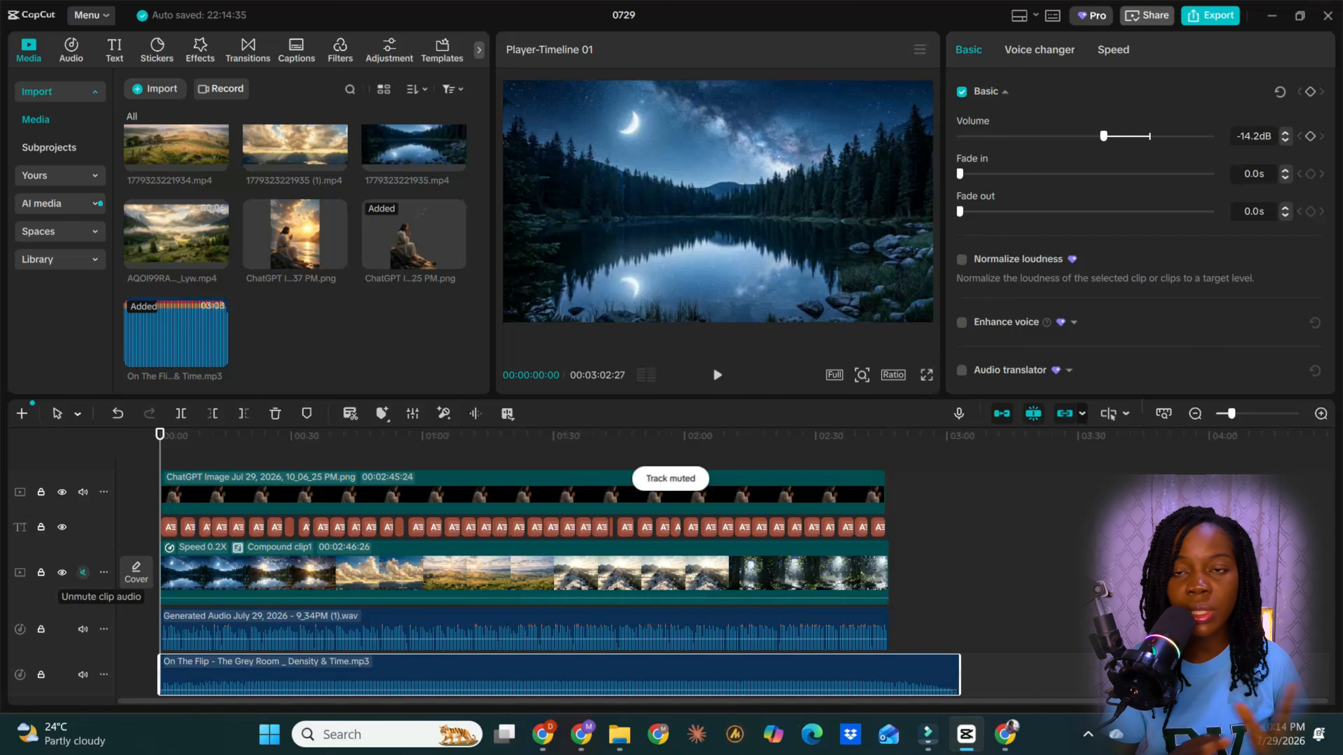
key("Escape")
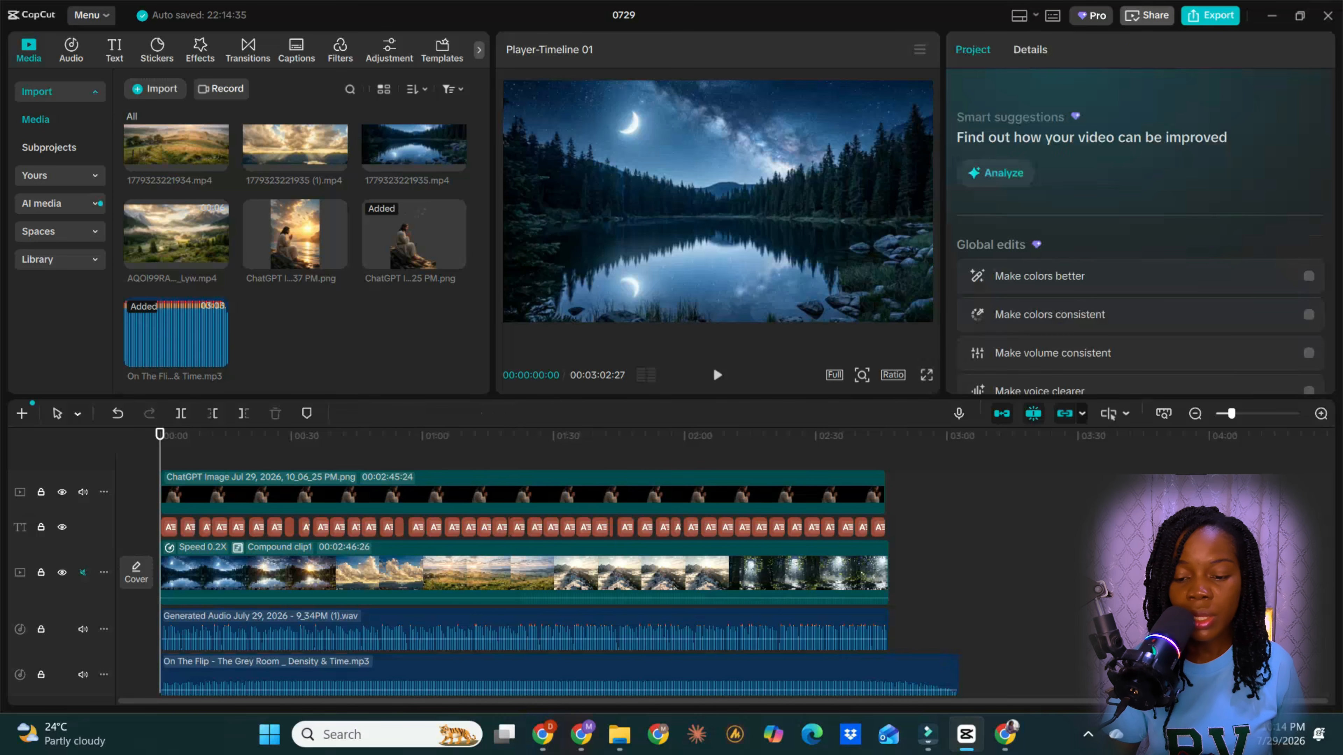
- Trim the background music to the end of the video clips and give it an 8.2 s fade-out
left_click_drag(956, 672, 889, 674)
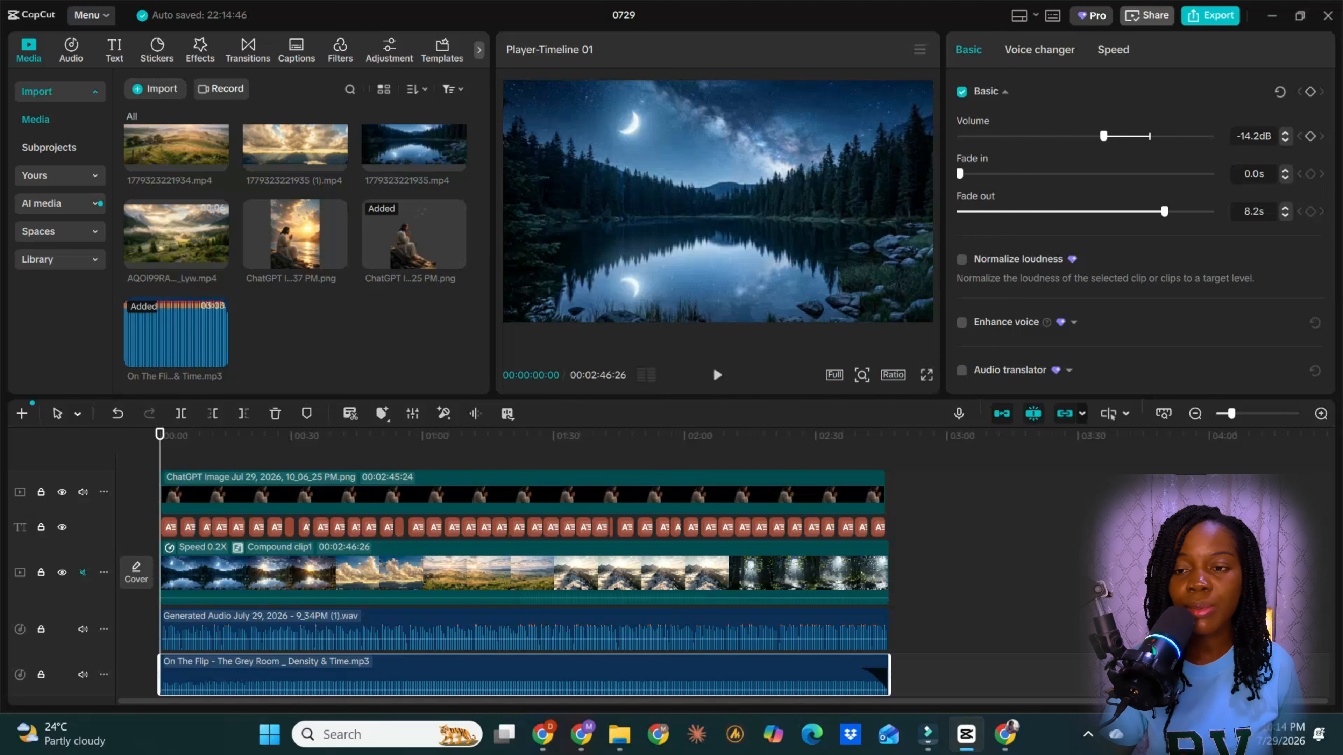
- Review the project's export settings, including resolution, codec, format and frame rate, without exporting
key("ctrl+e")
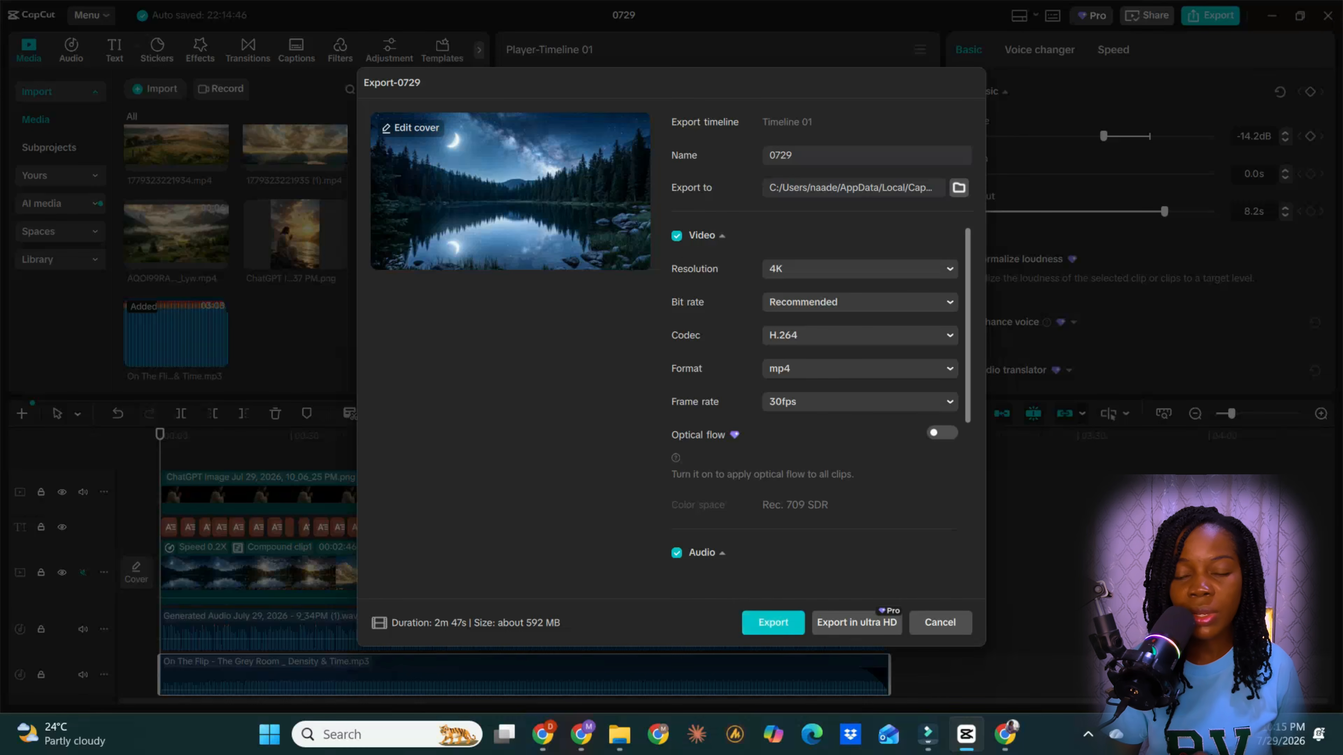
key("Escape")
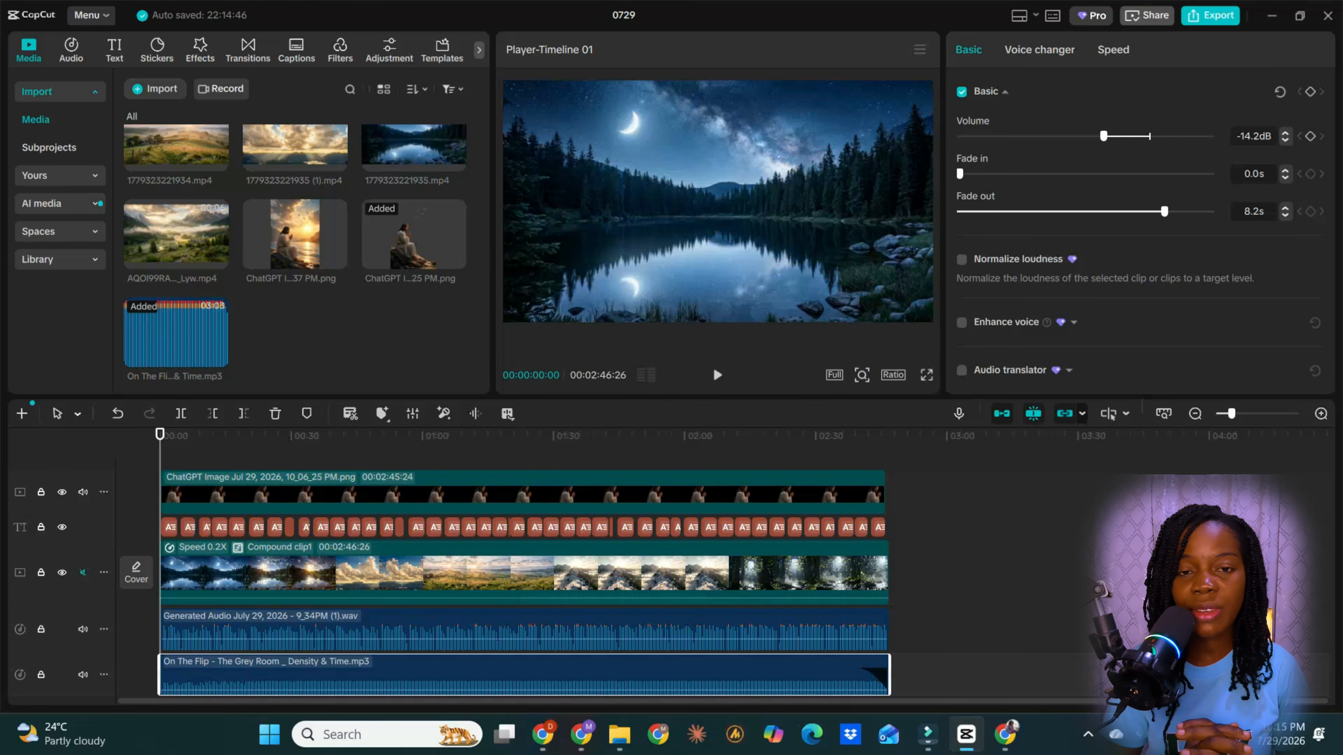